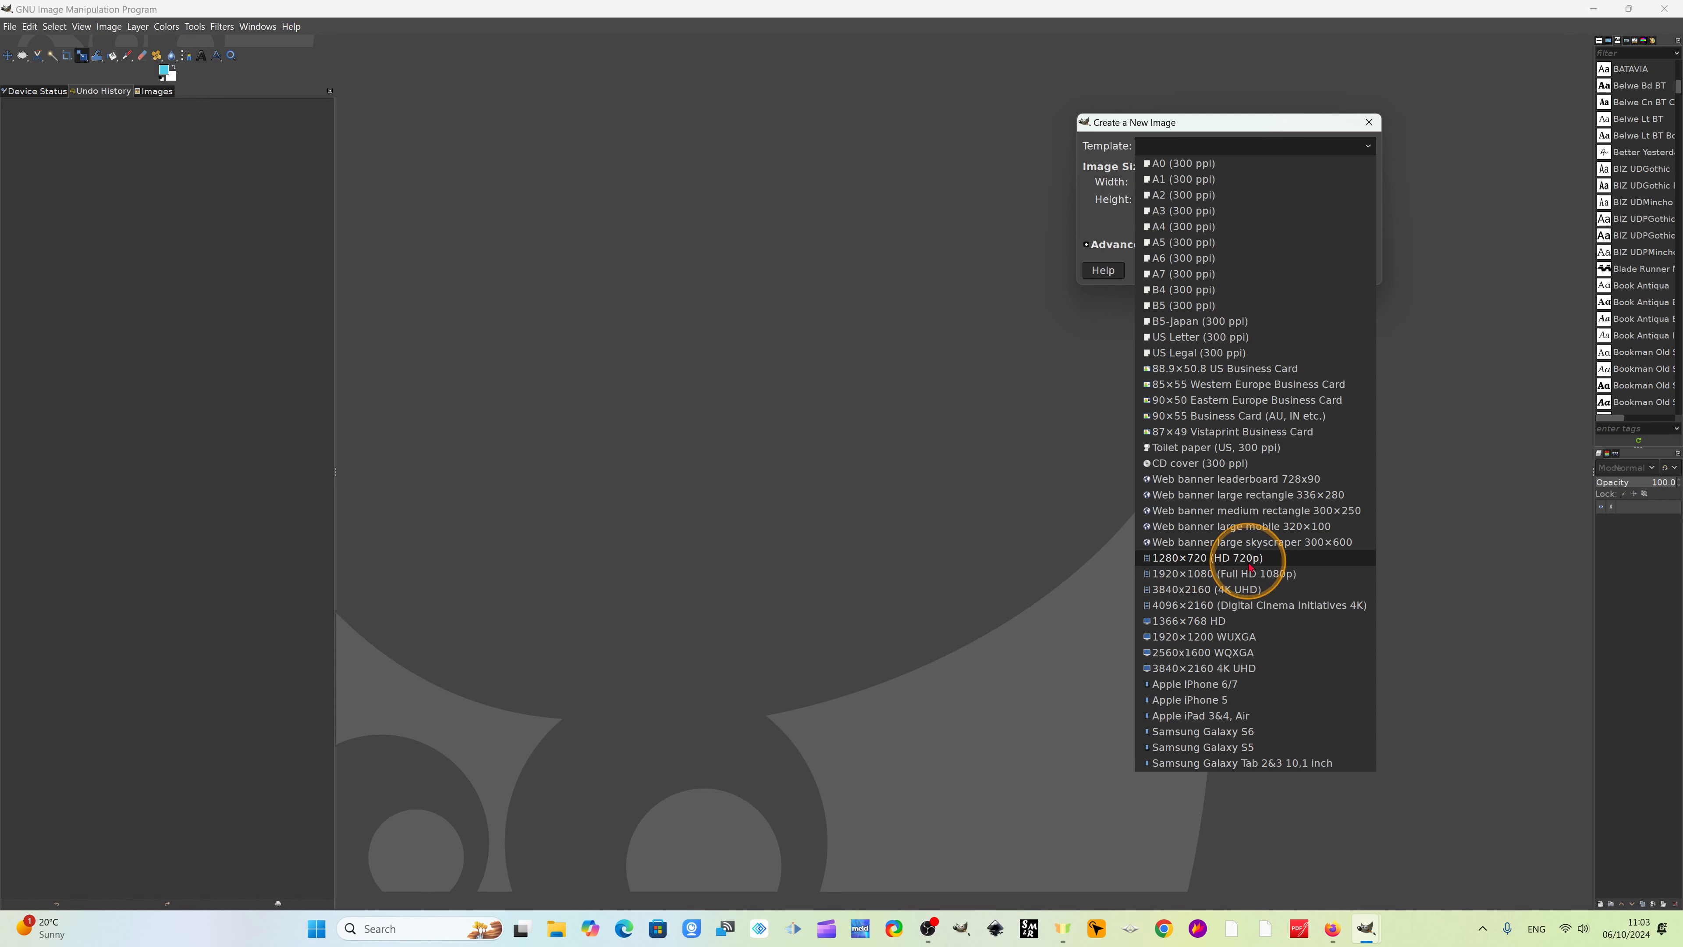
Create a new image from the 1280×720 (HD 720p) template in RGB color, filled with the background color.
left_click(1213, 563)
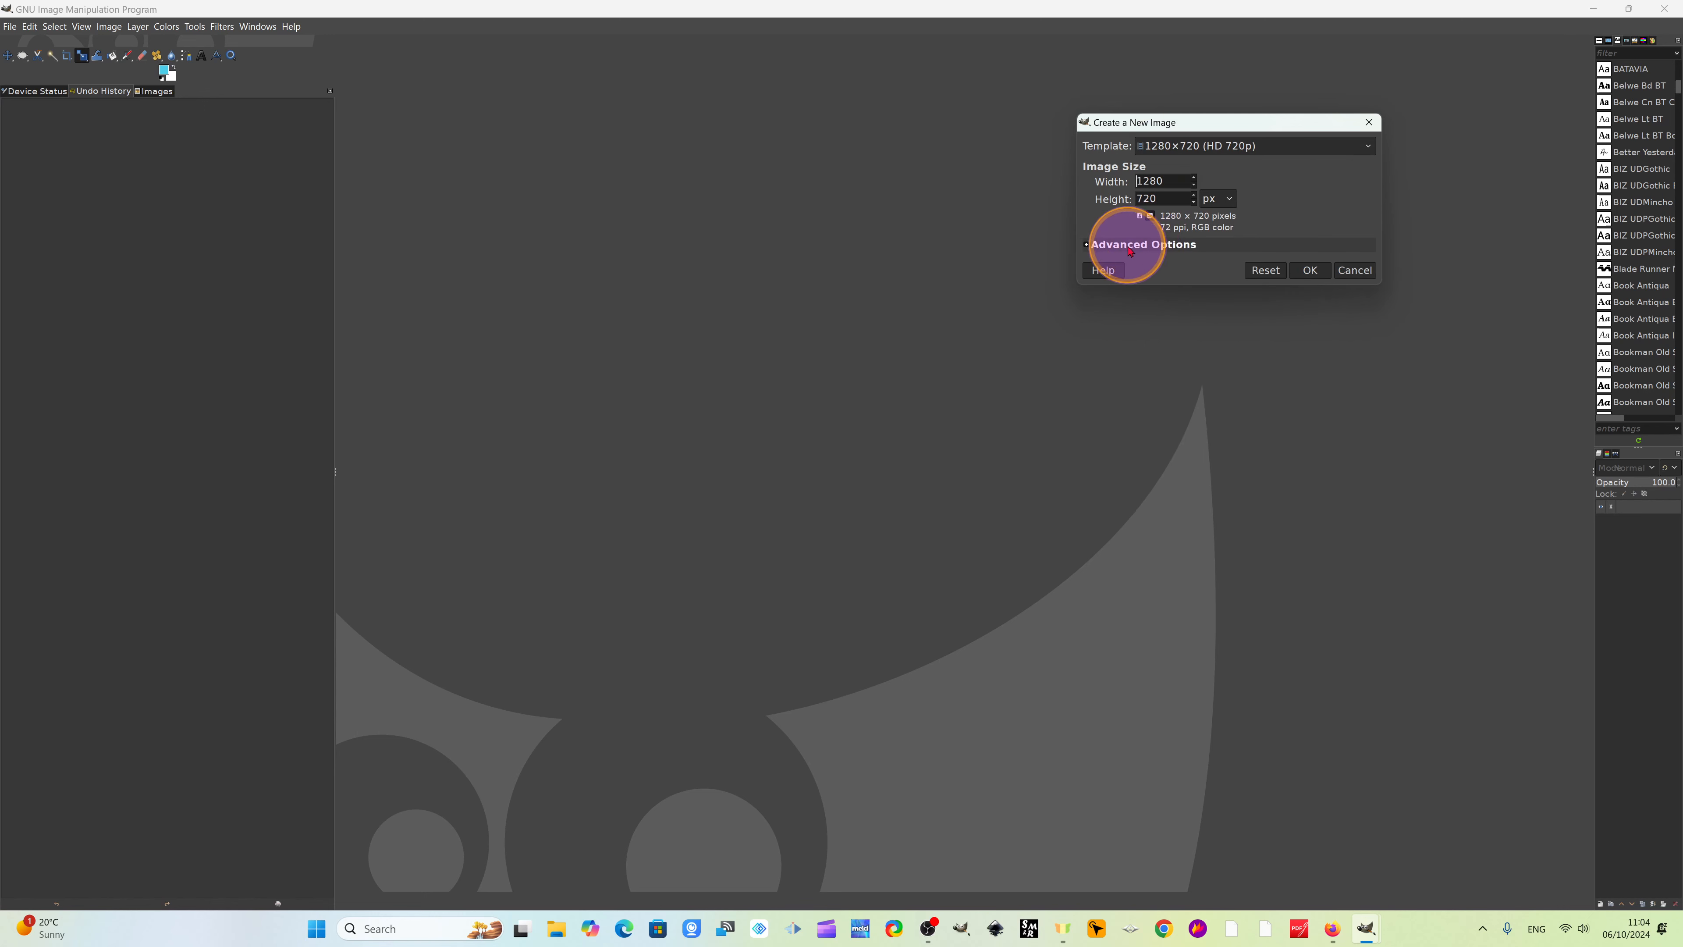
left_click(1141, 246)
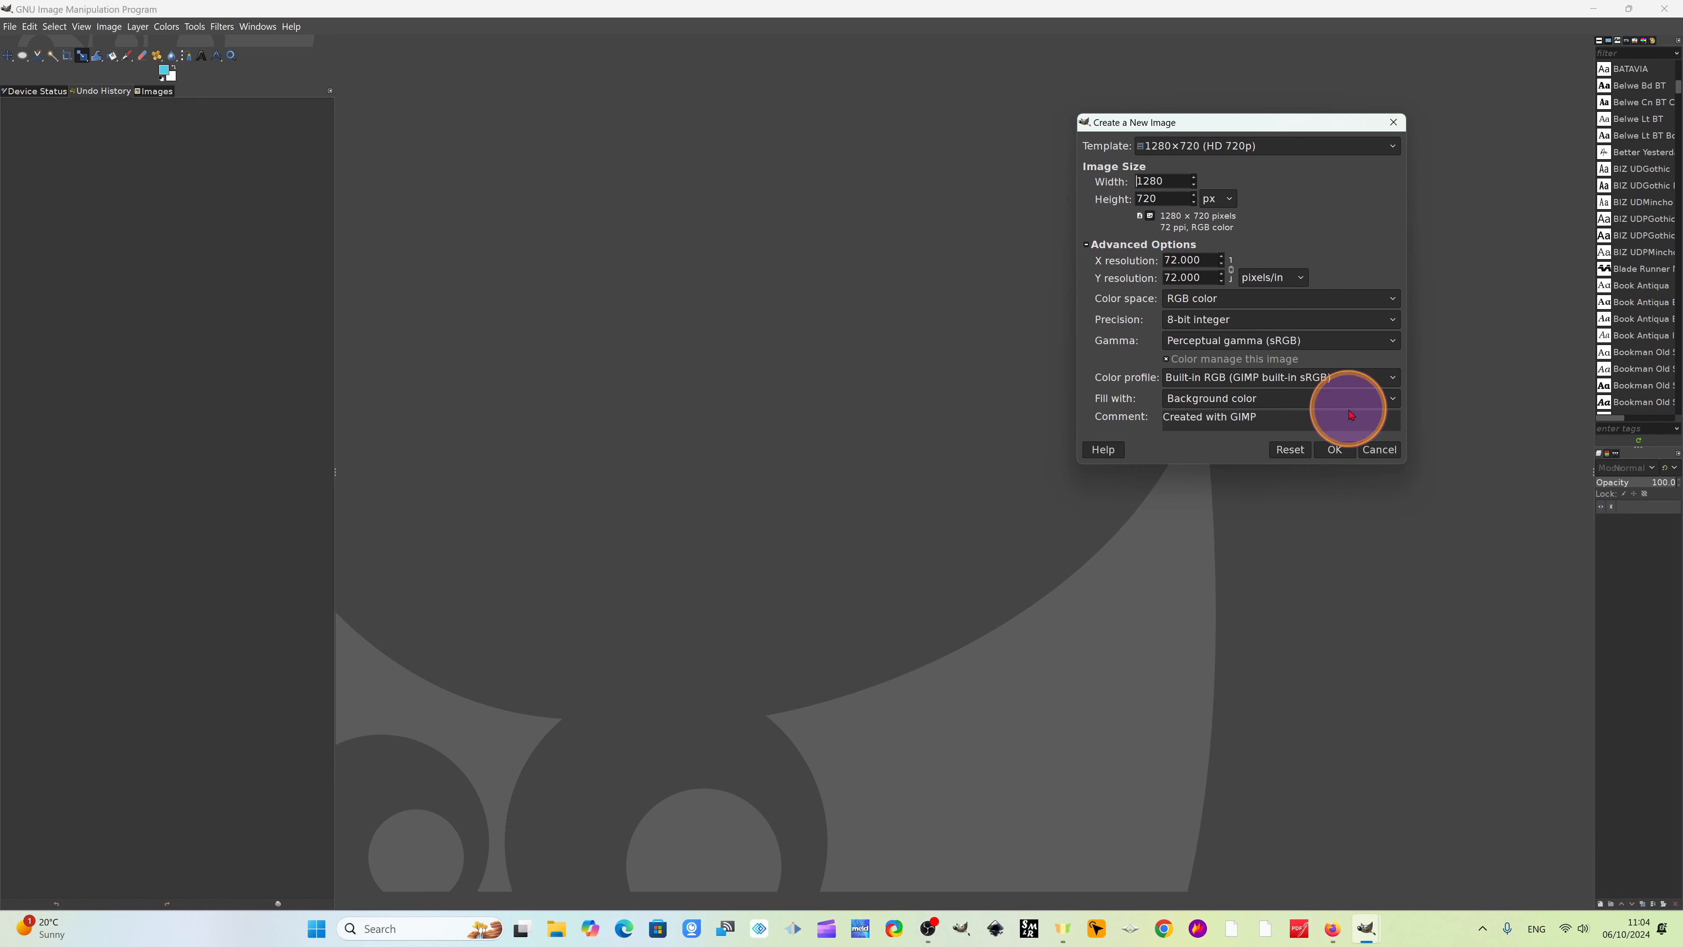
left_click(1386, 400)
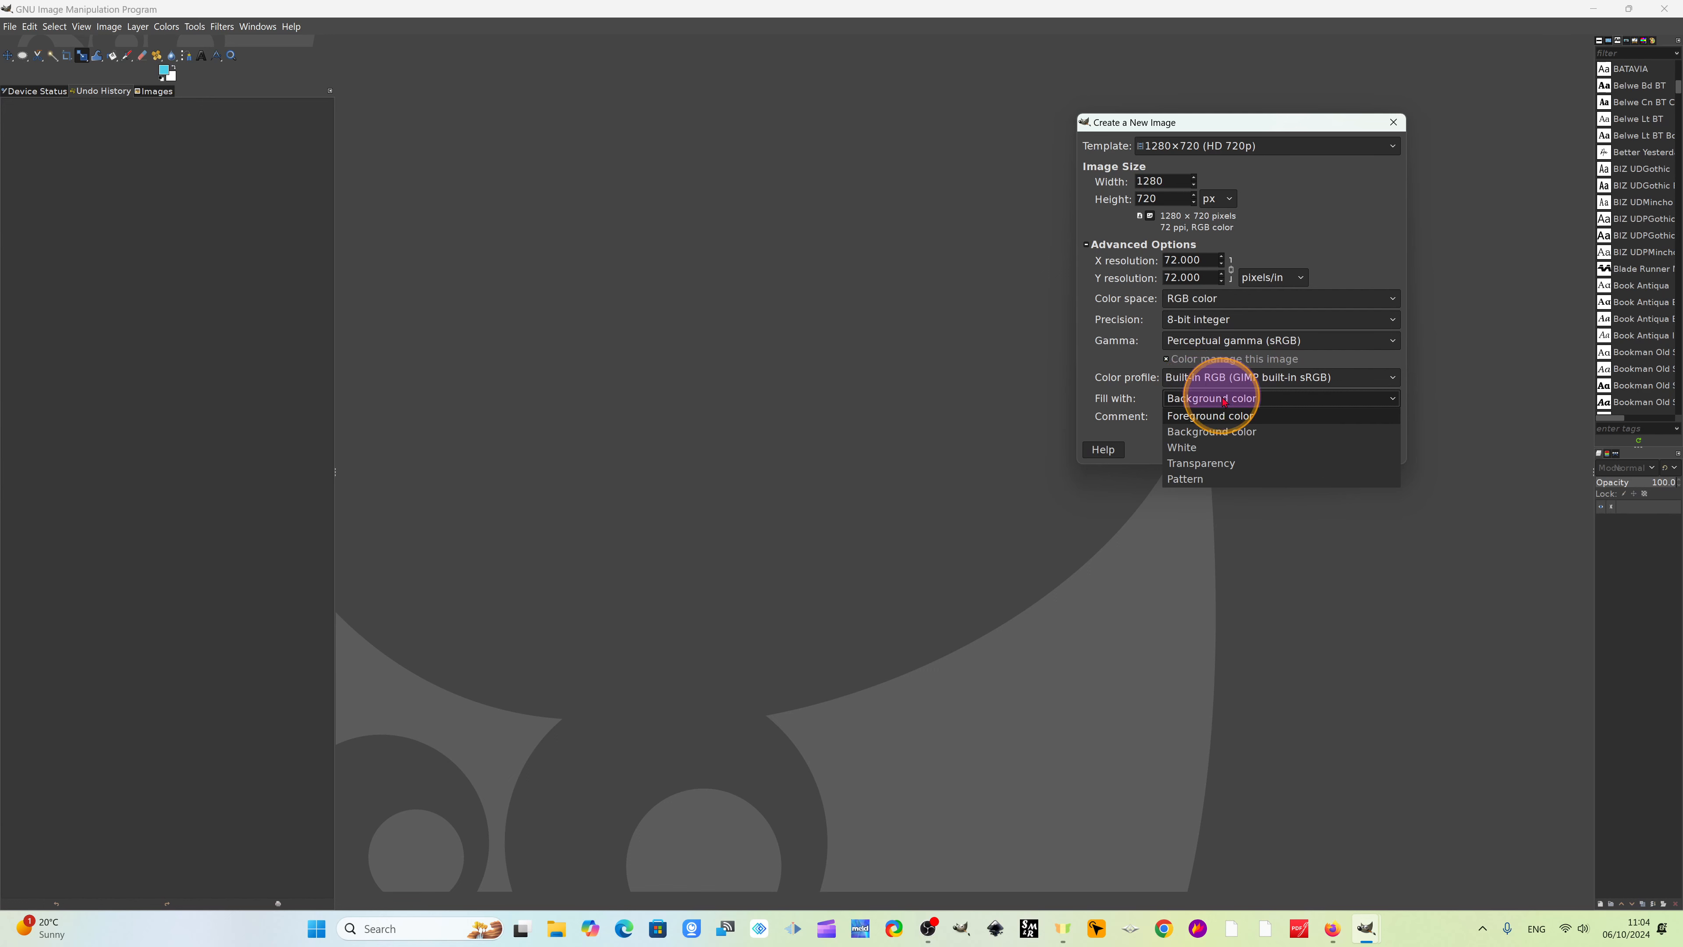
left_click(1223, 399)
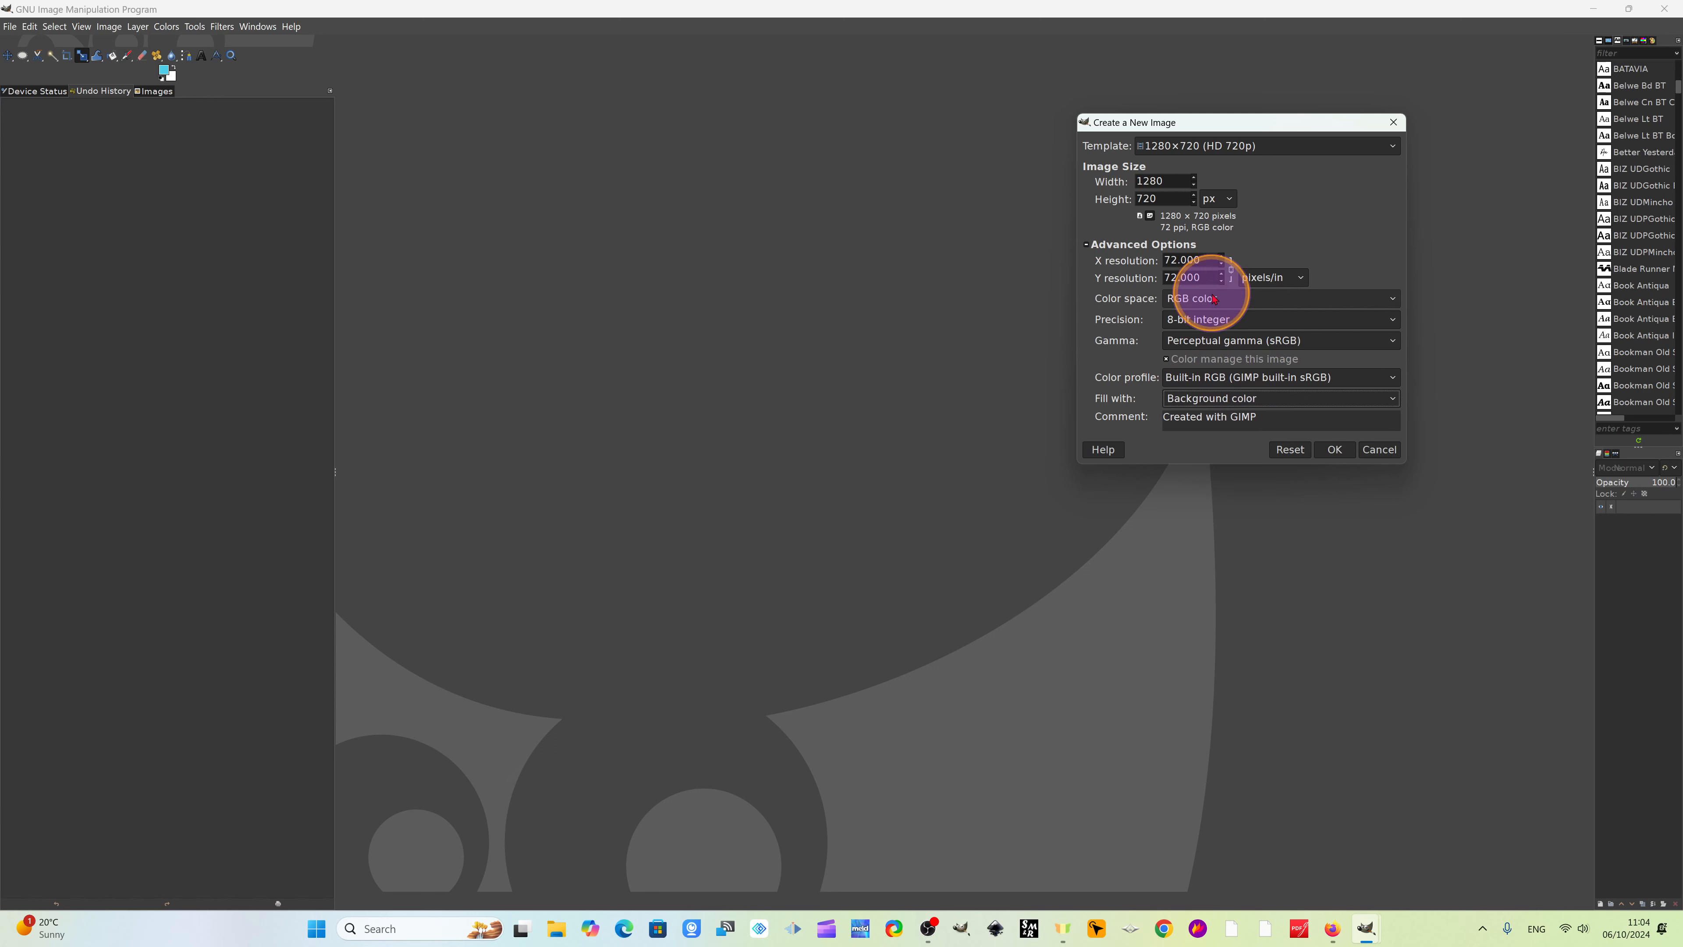
left_click(1379, 305)
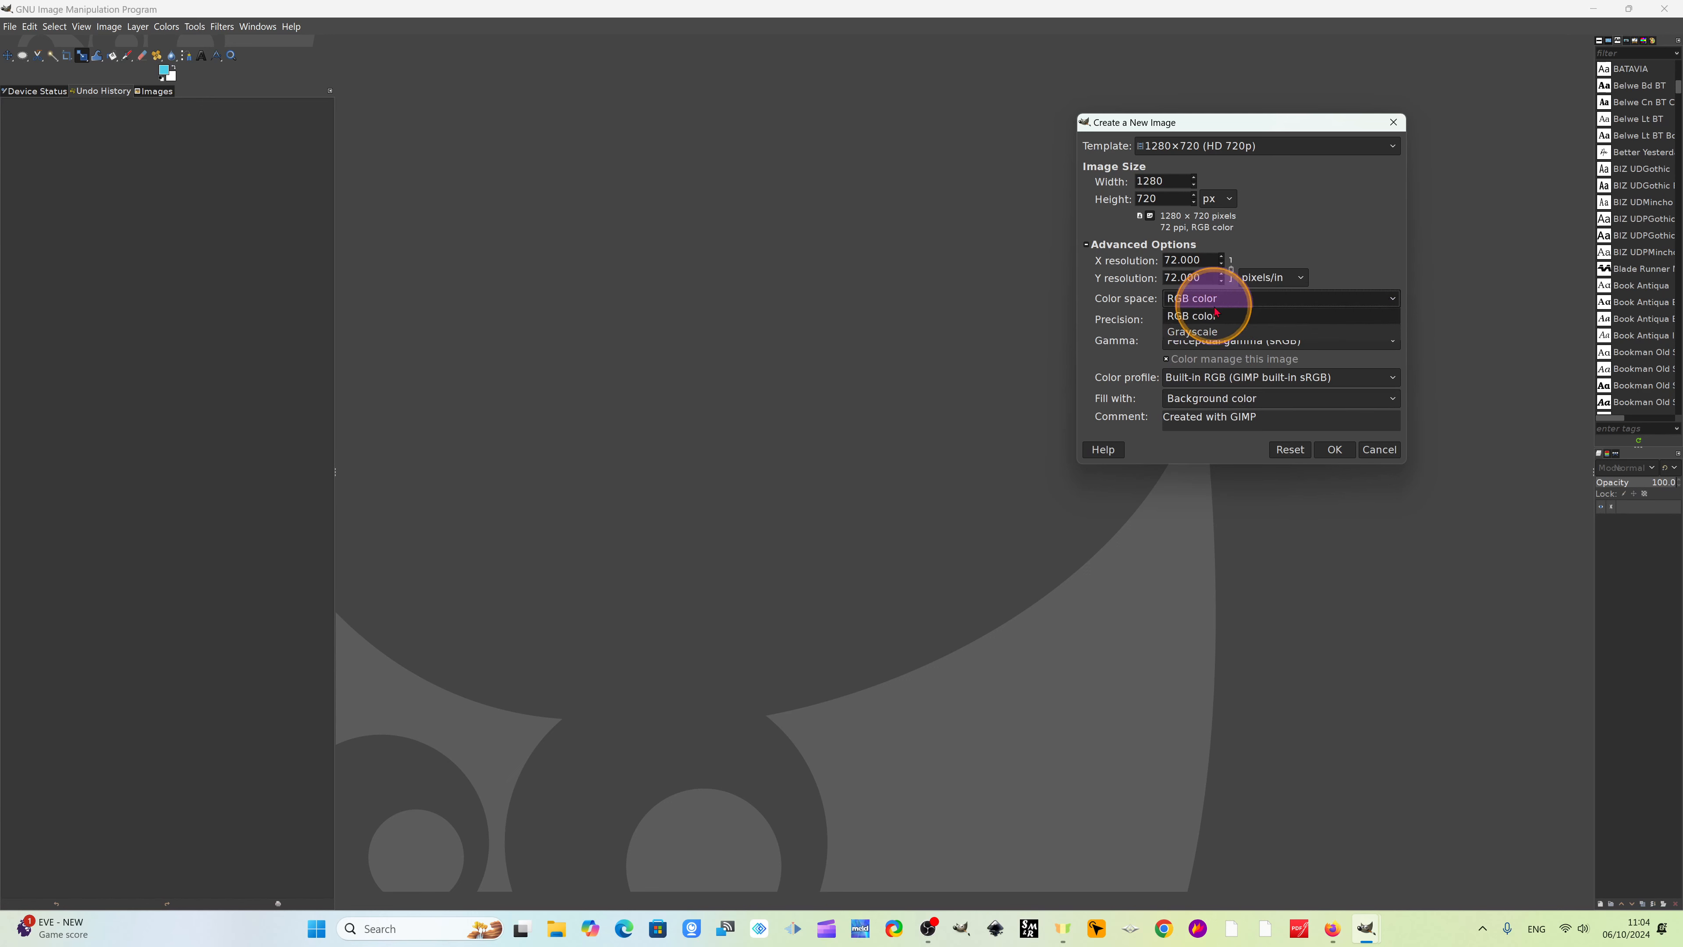
left_click(1358, 228)
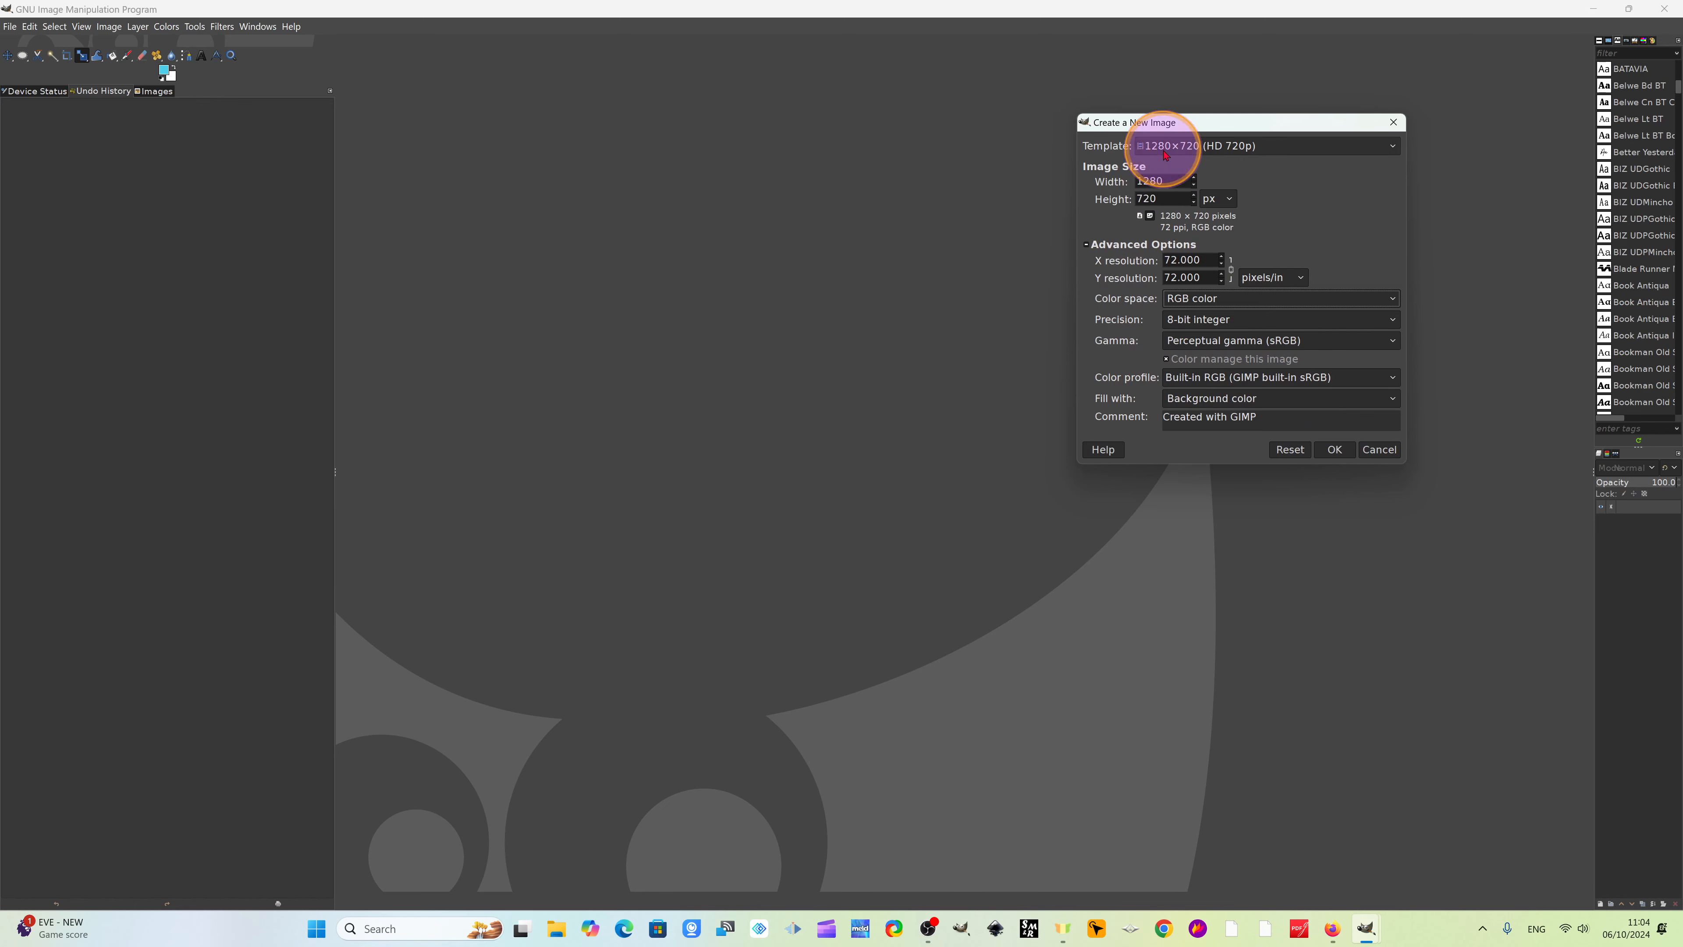
left_click(1335, 449)
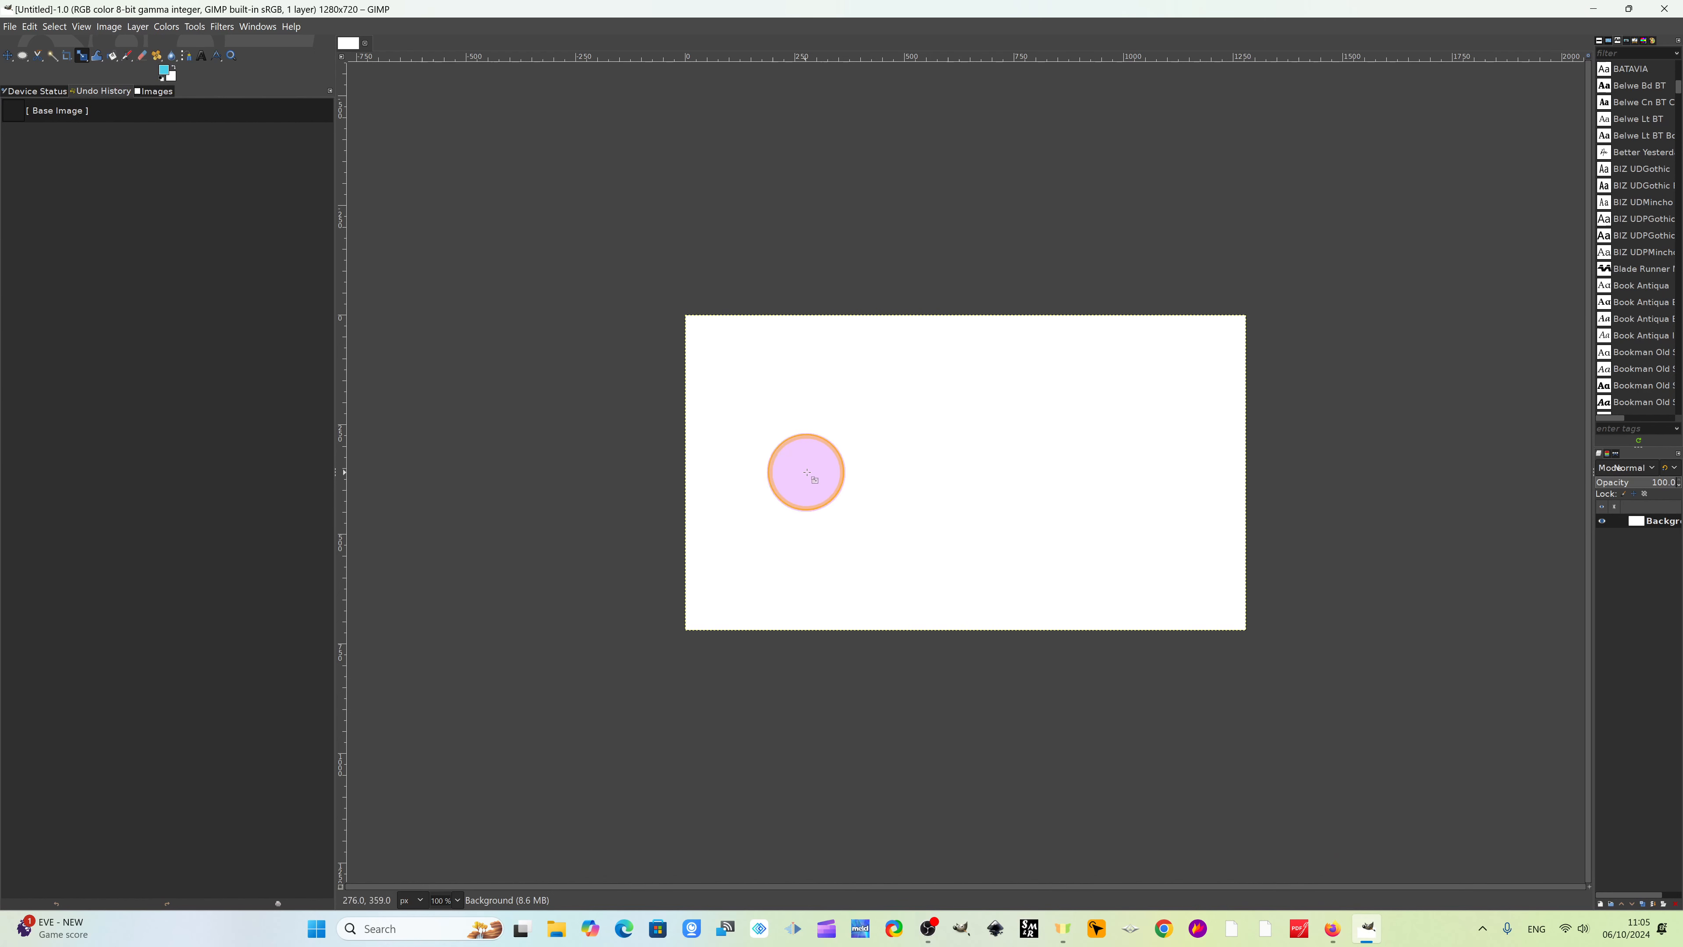
Set the foreground color to purple 6224e2 and bucket-fill the canvas with it.
left_click(165, 74)
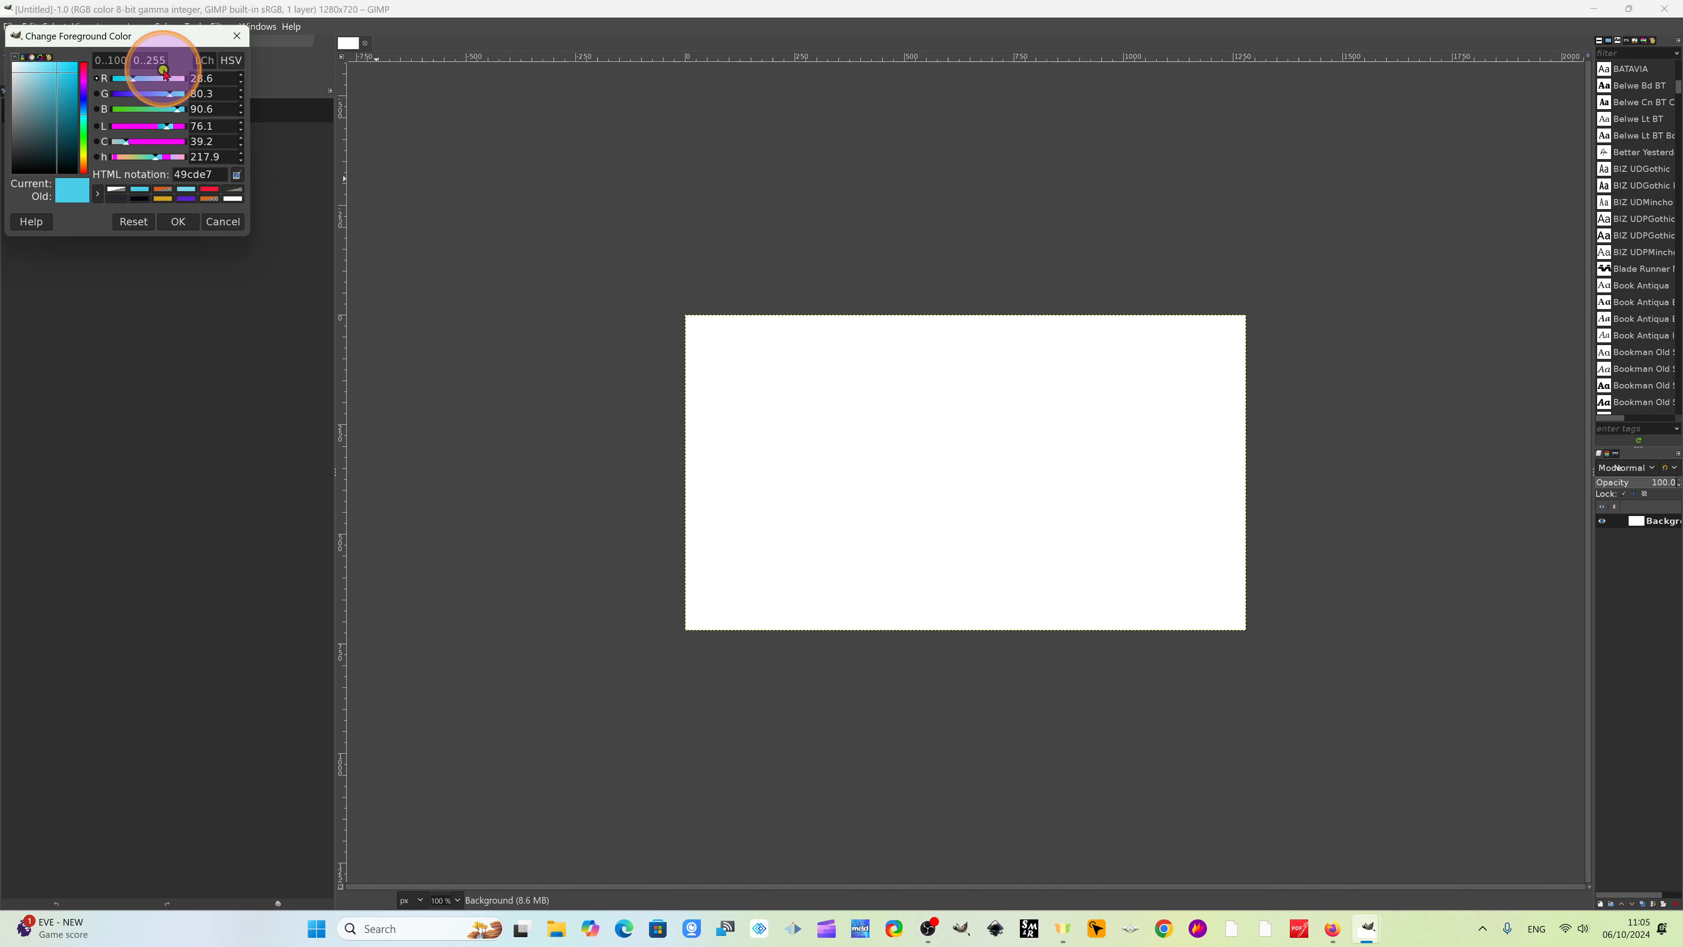
left_click(71, 93)
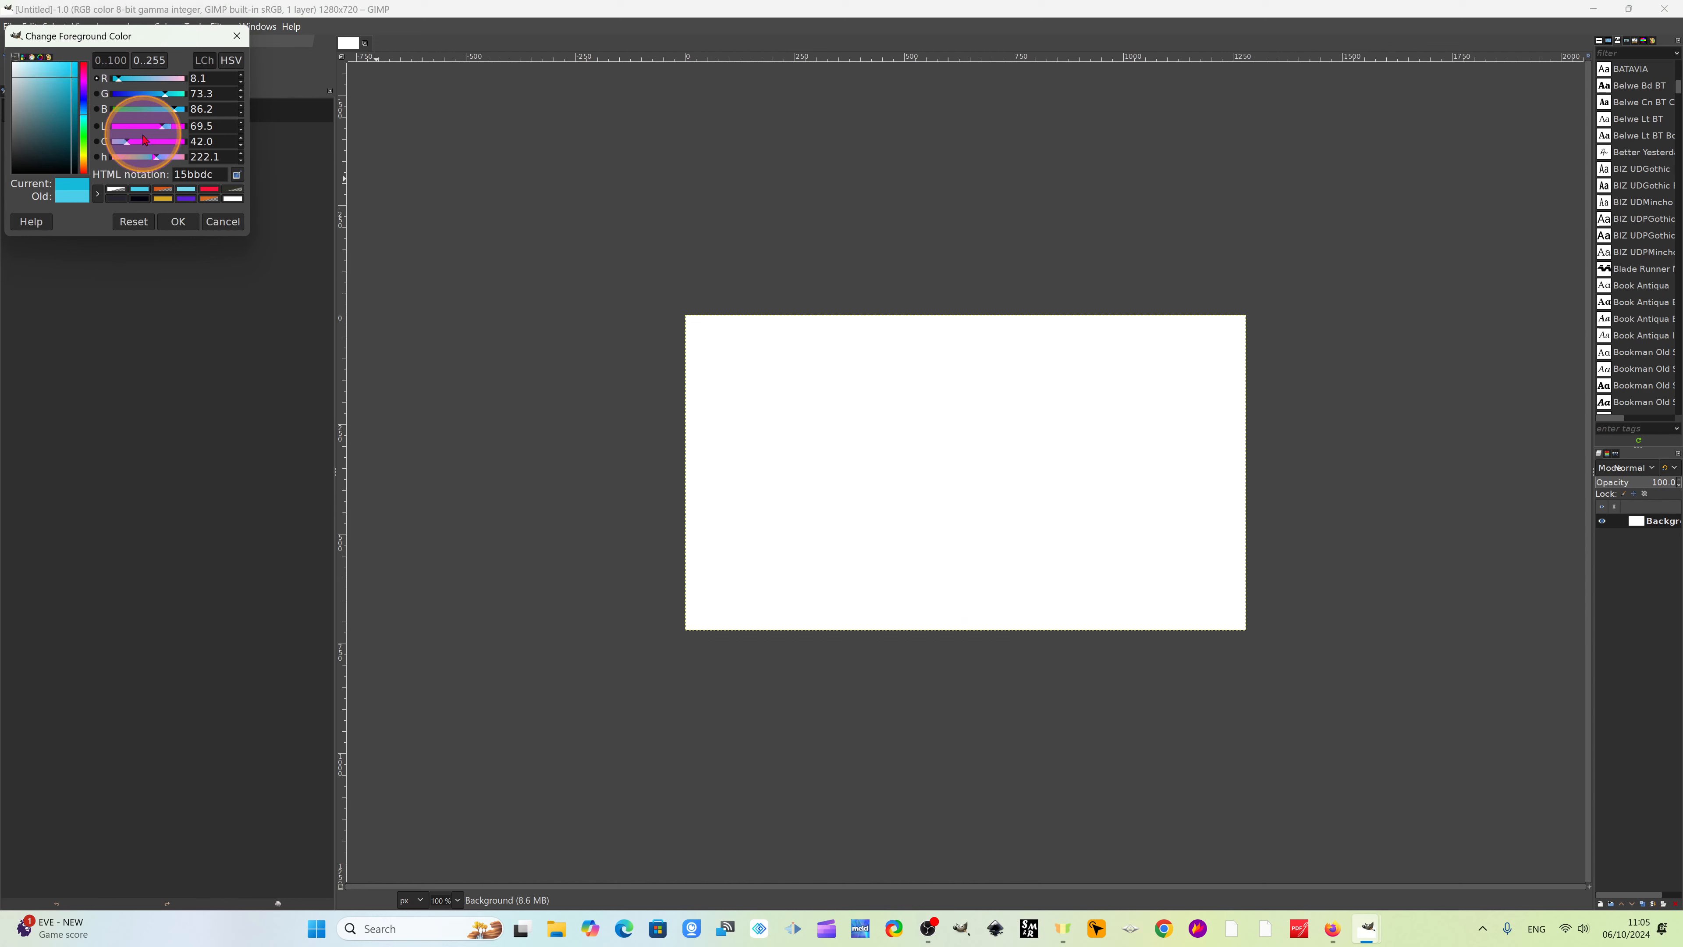
left_click(119, 126)
left_click(209, 189)
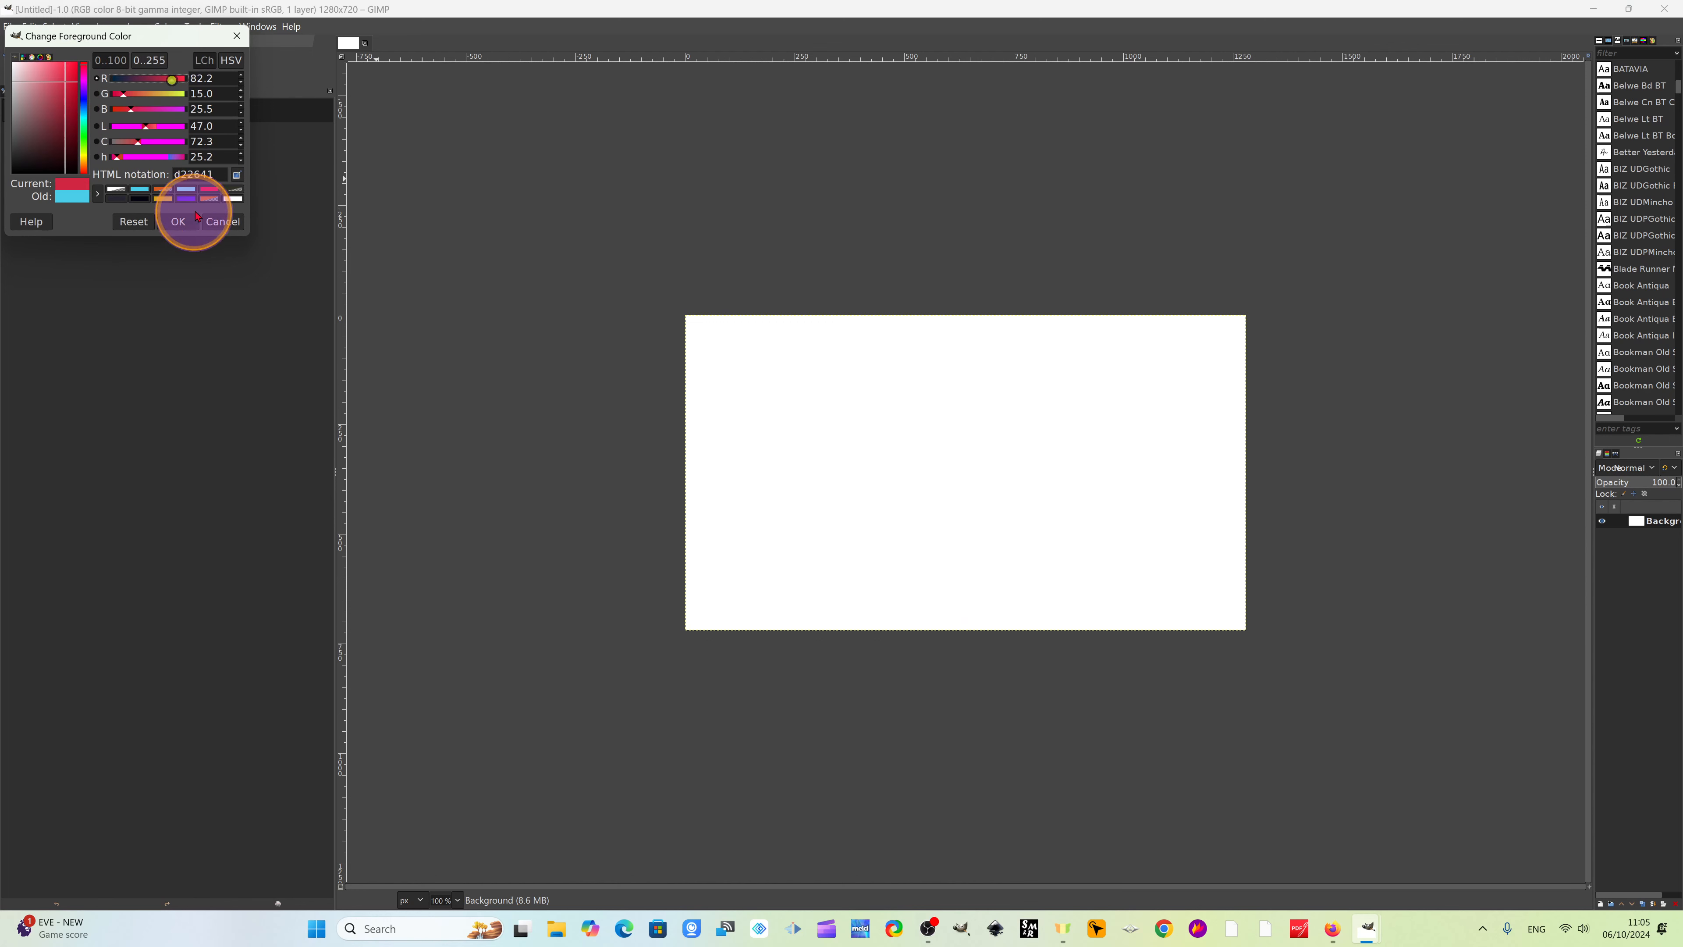
left_click(162, 198)
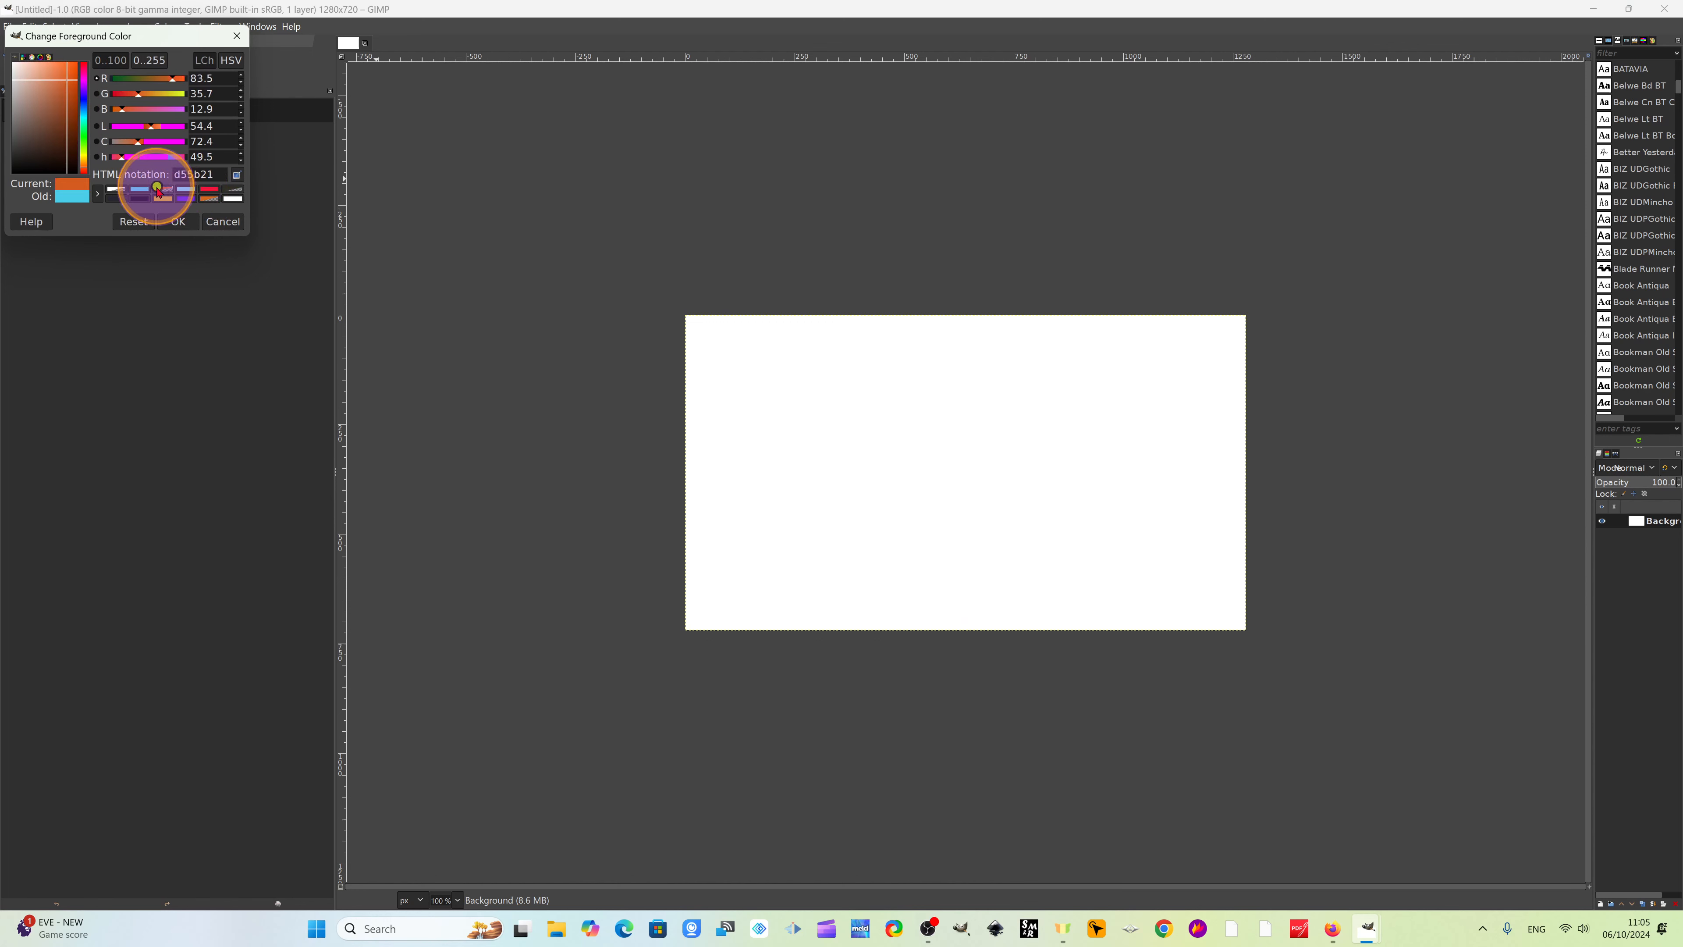
left_click(186, 198)
left_click(54, 76)
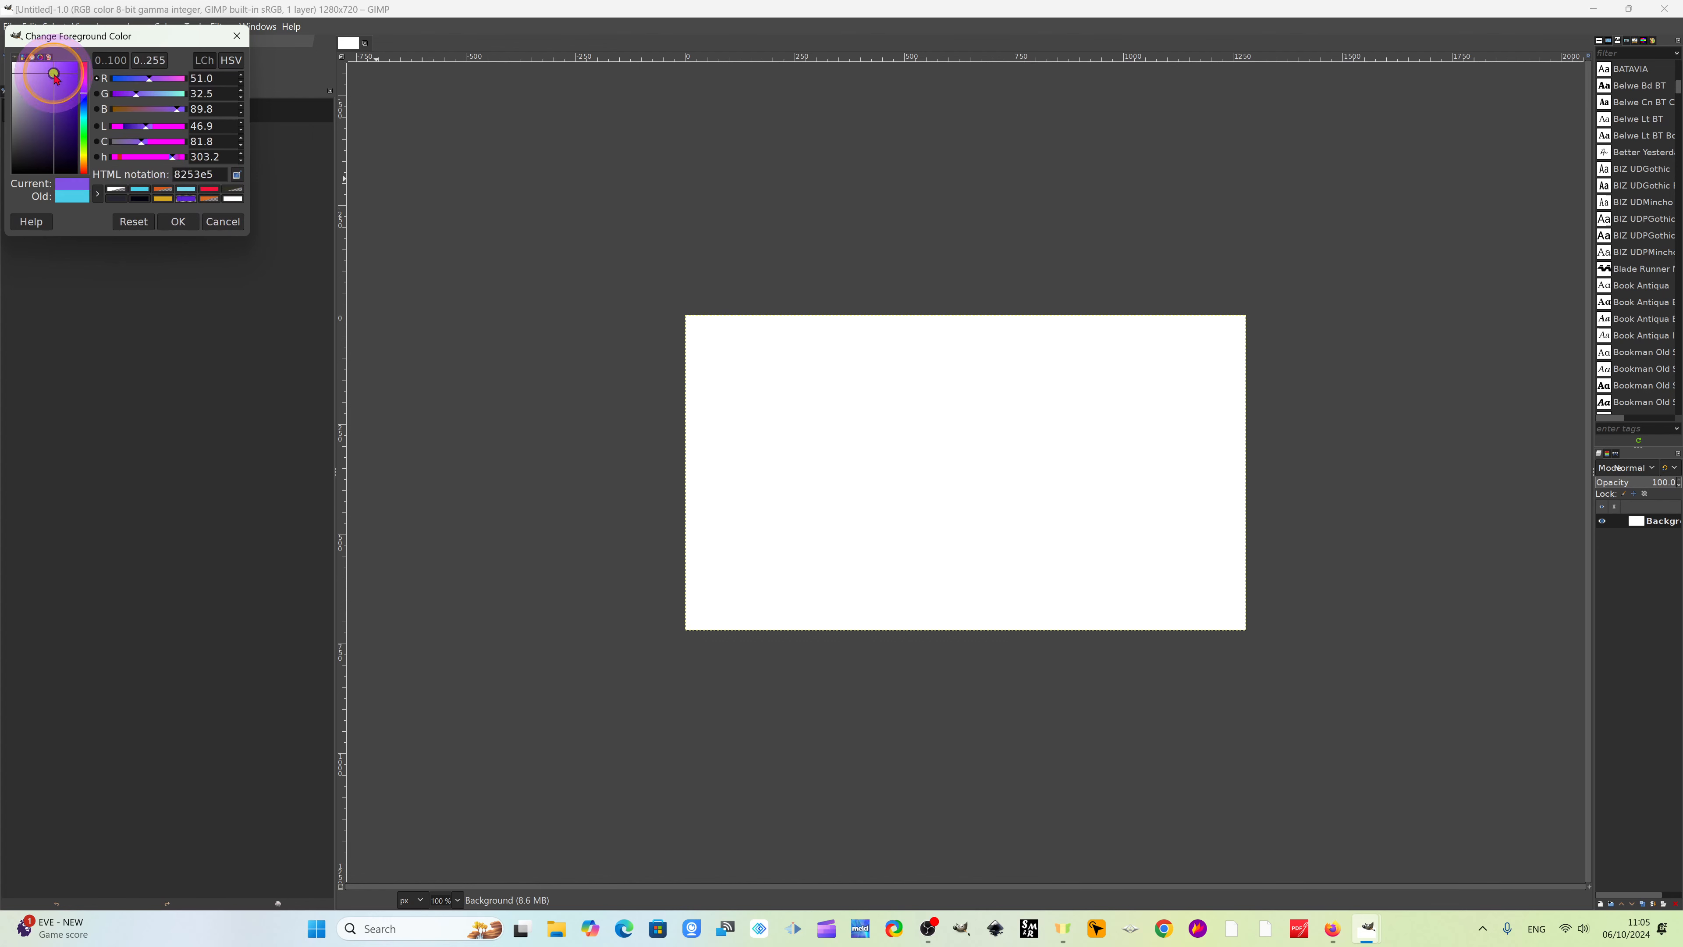
left_click(66, 80)
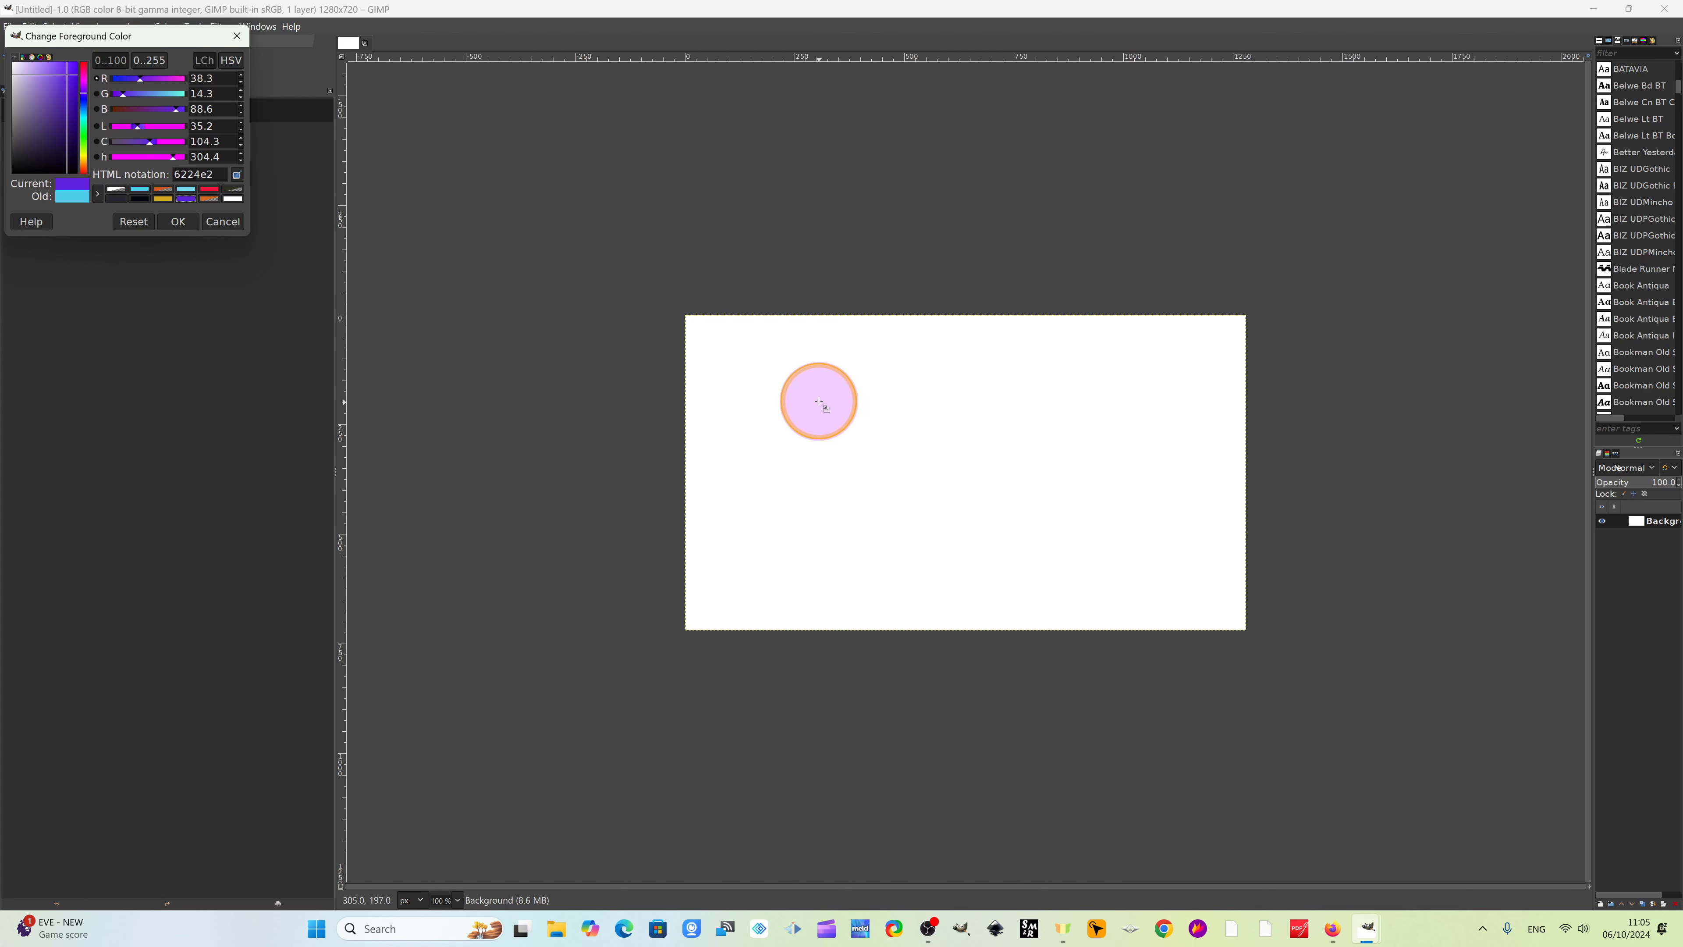
left_click(815, 403)
left_click(177, 221)
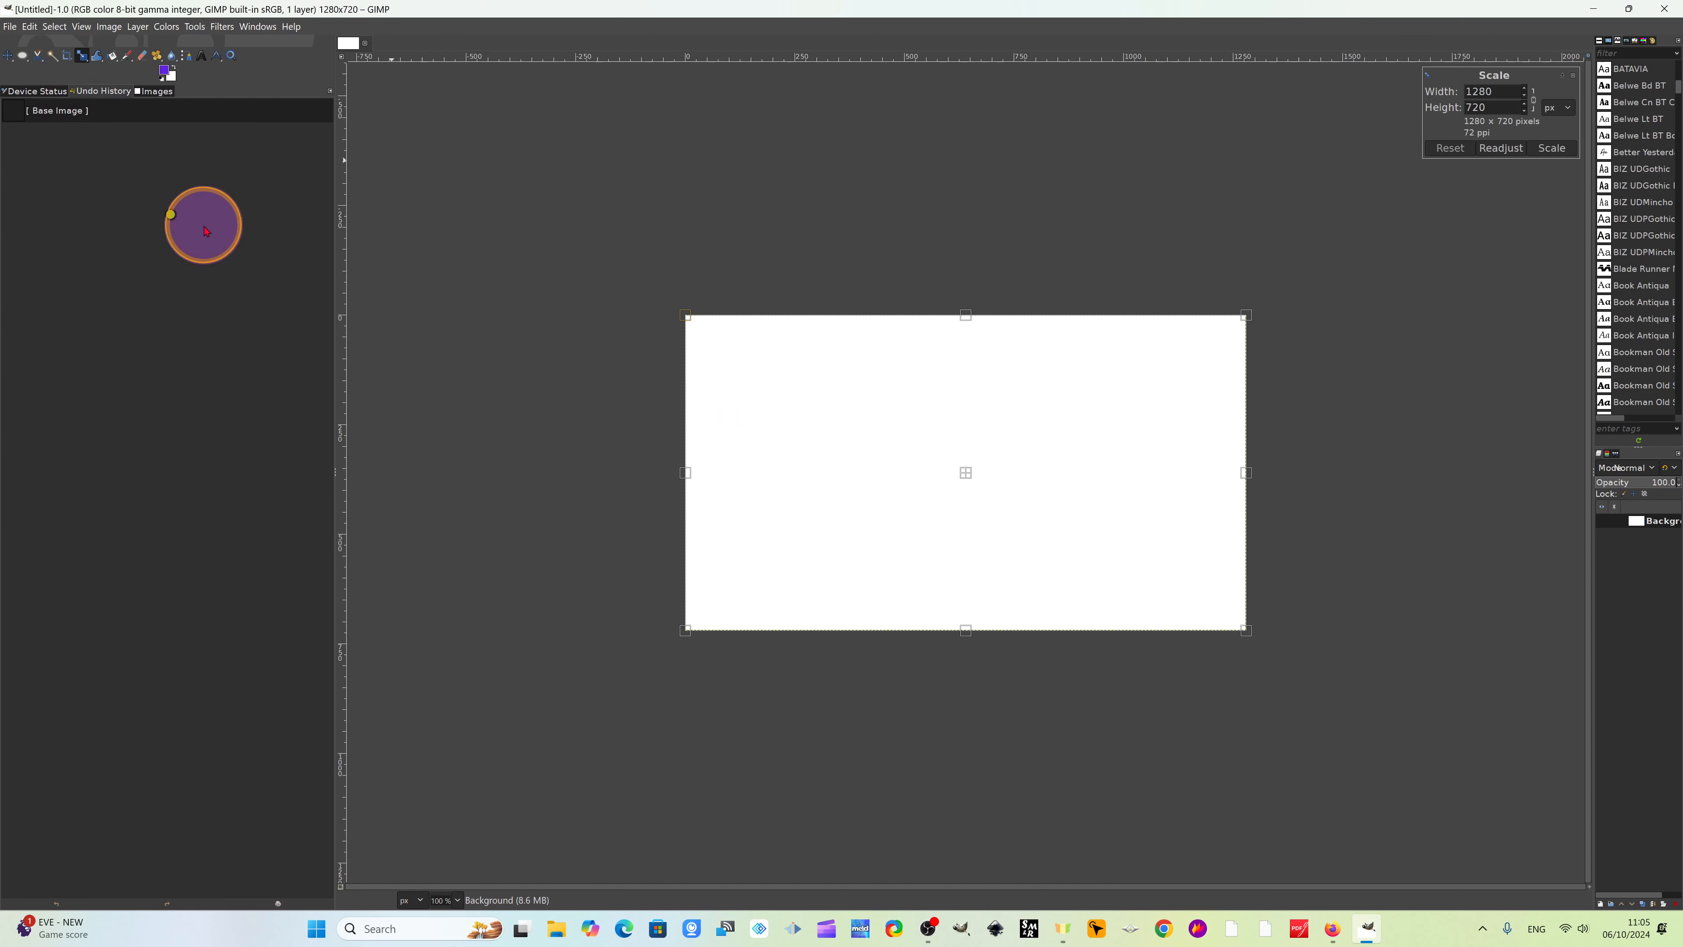
key("shift+b")
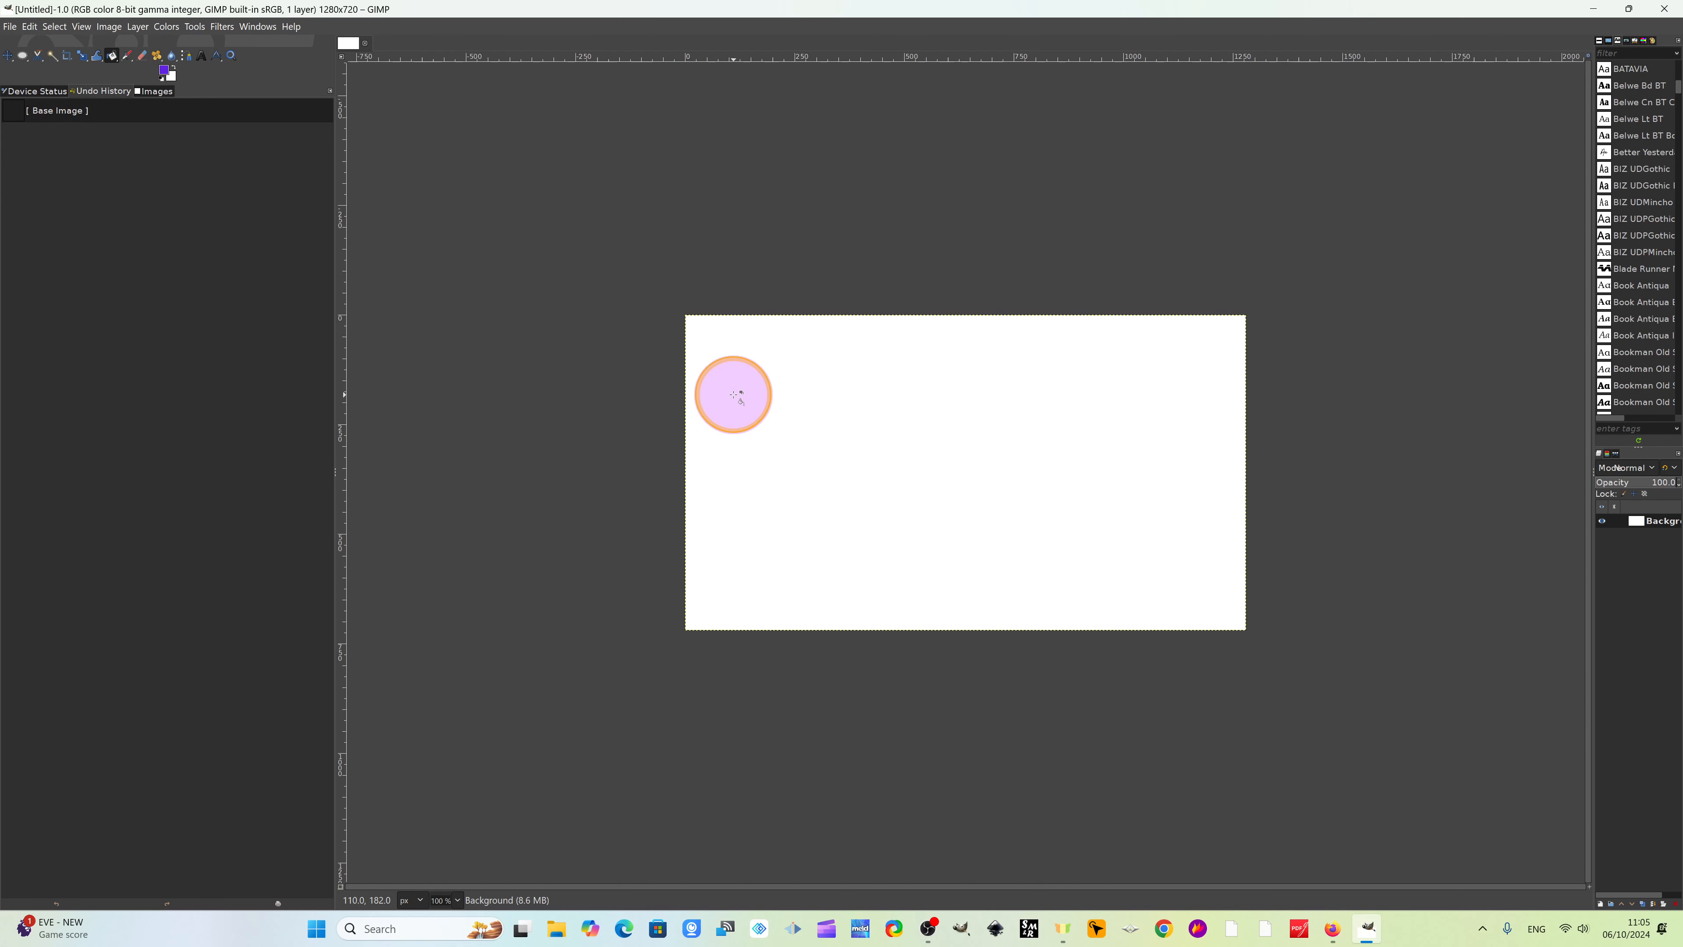
left_click(791, 401)
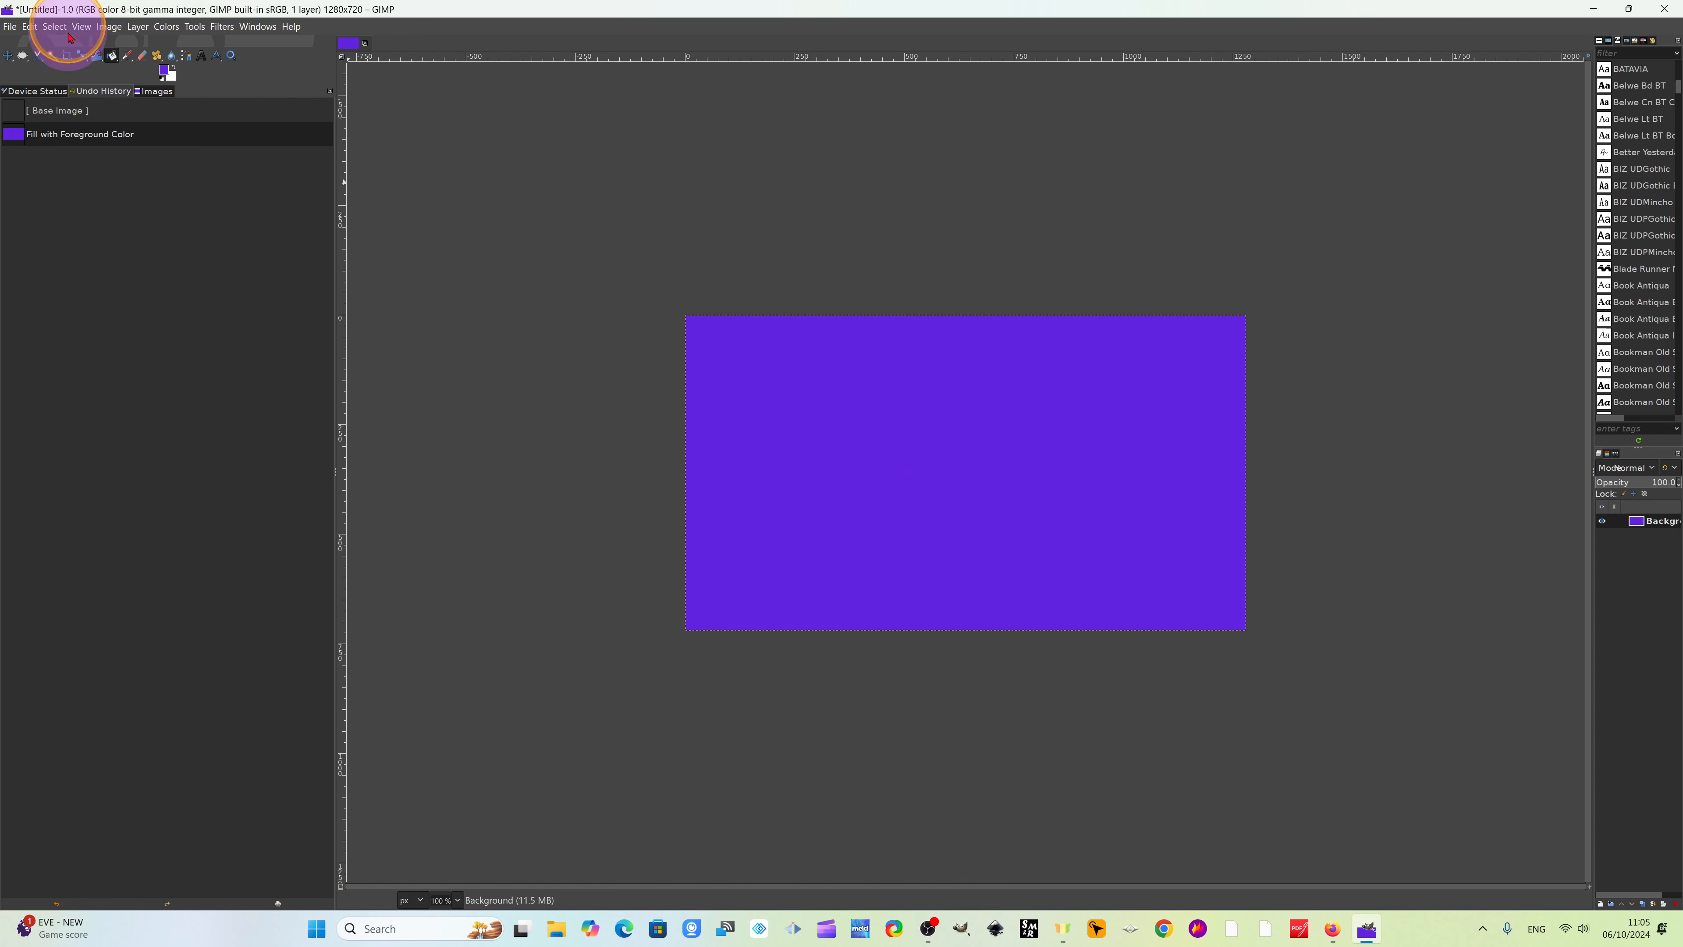
Change the foreground color to light blue and bucket-fill the whole canvas with it.
left_click(166, 70)
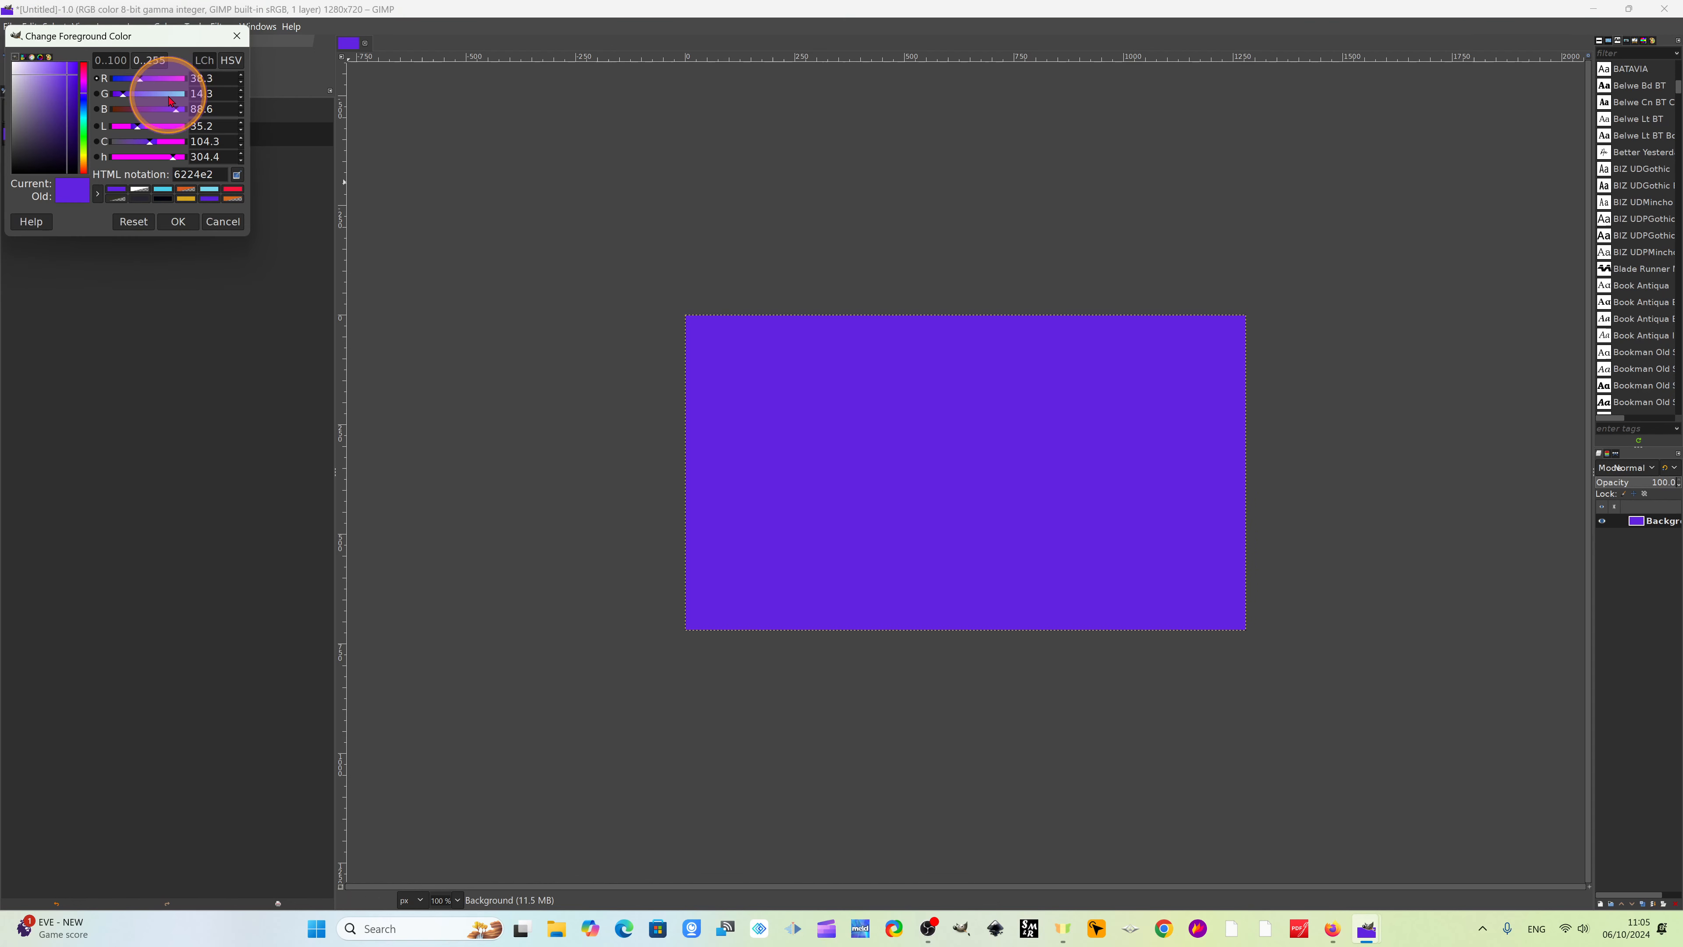
left_click(168, 94)
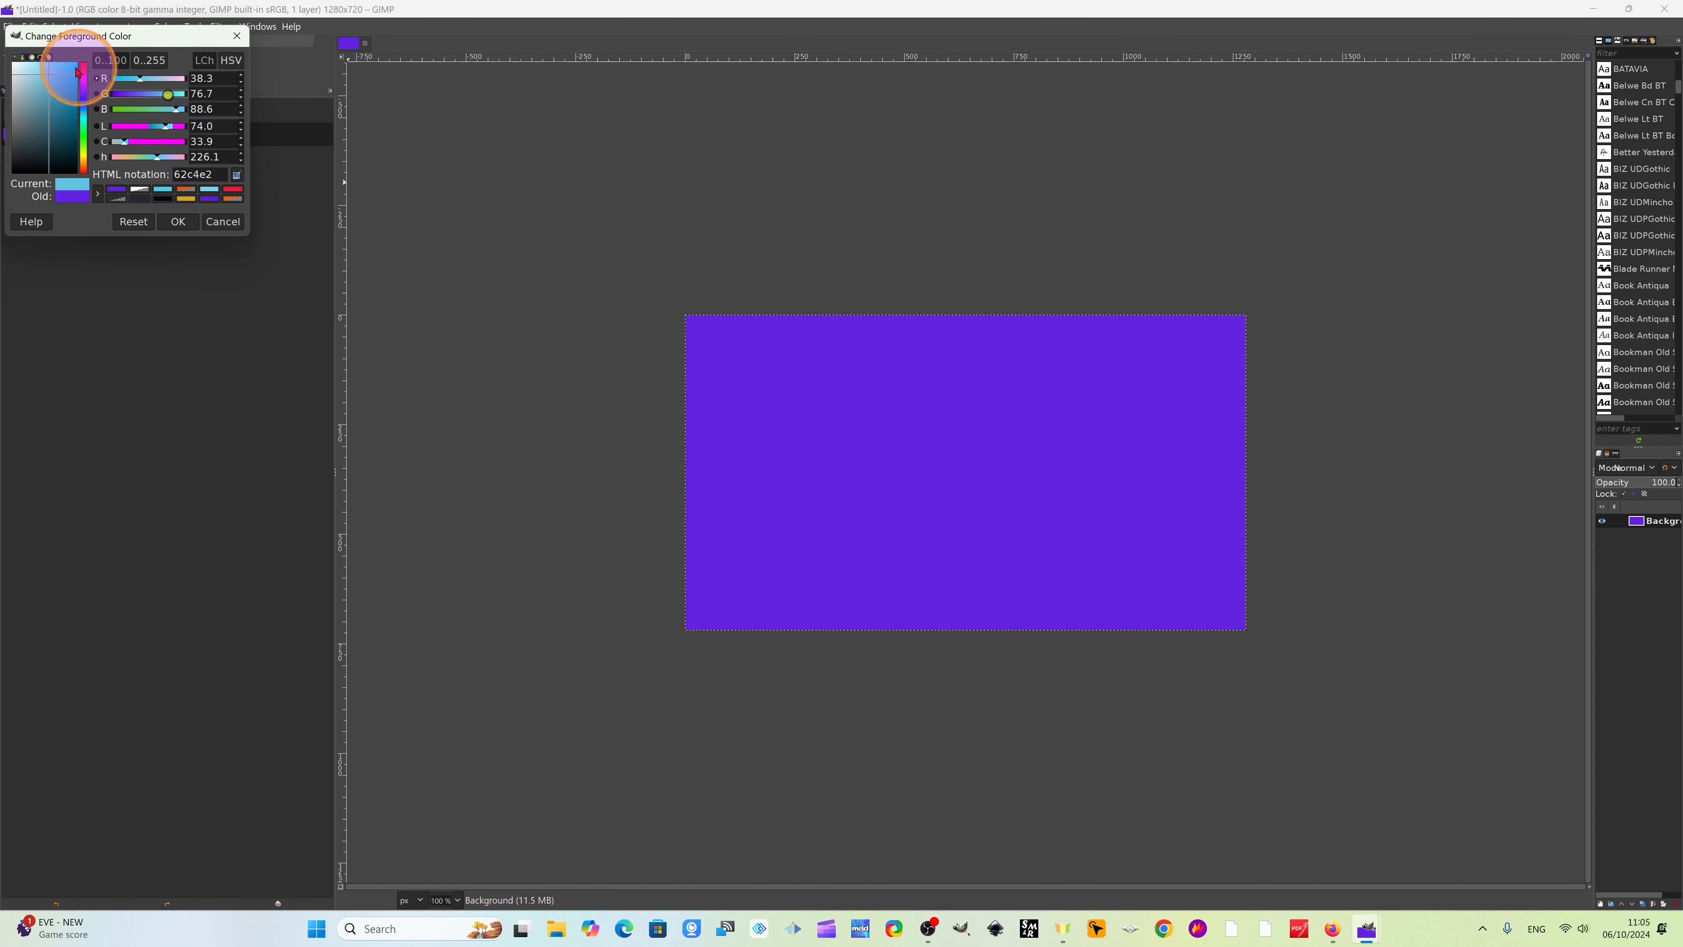
left_click(177, 221)
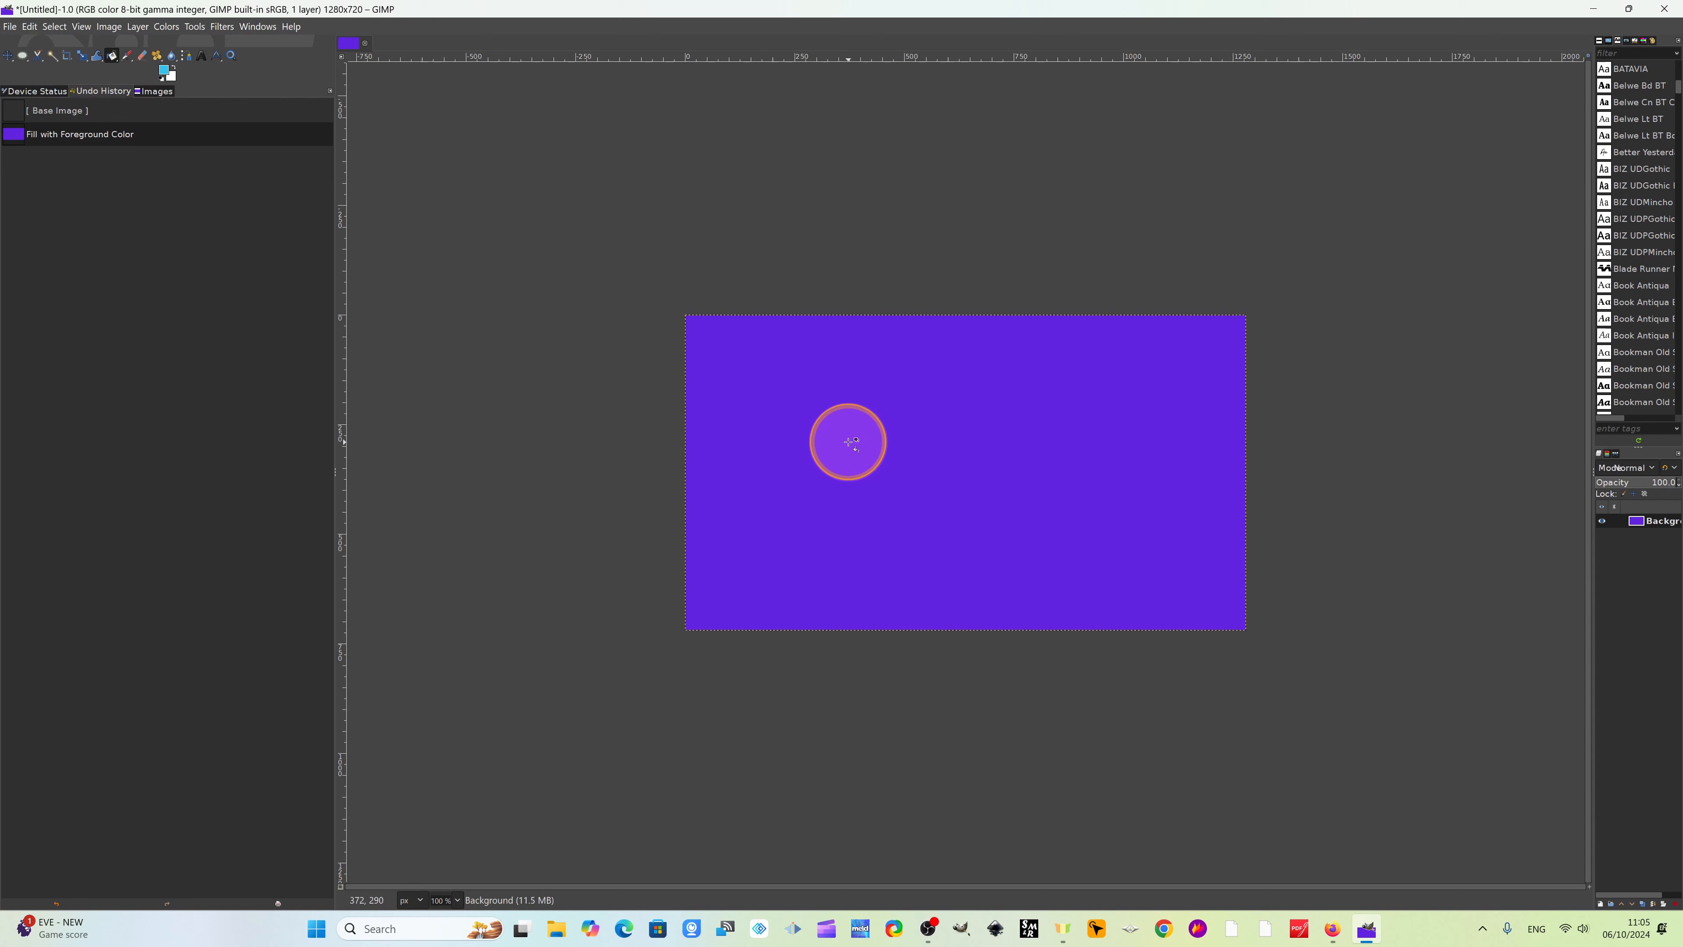
left_click(914, 441)
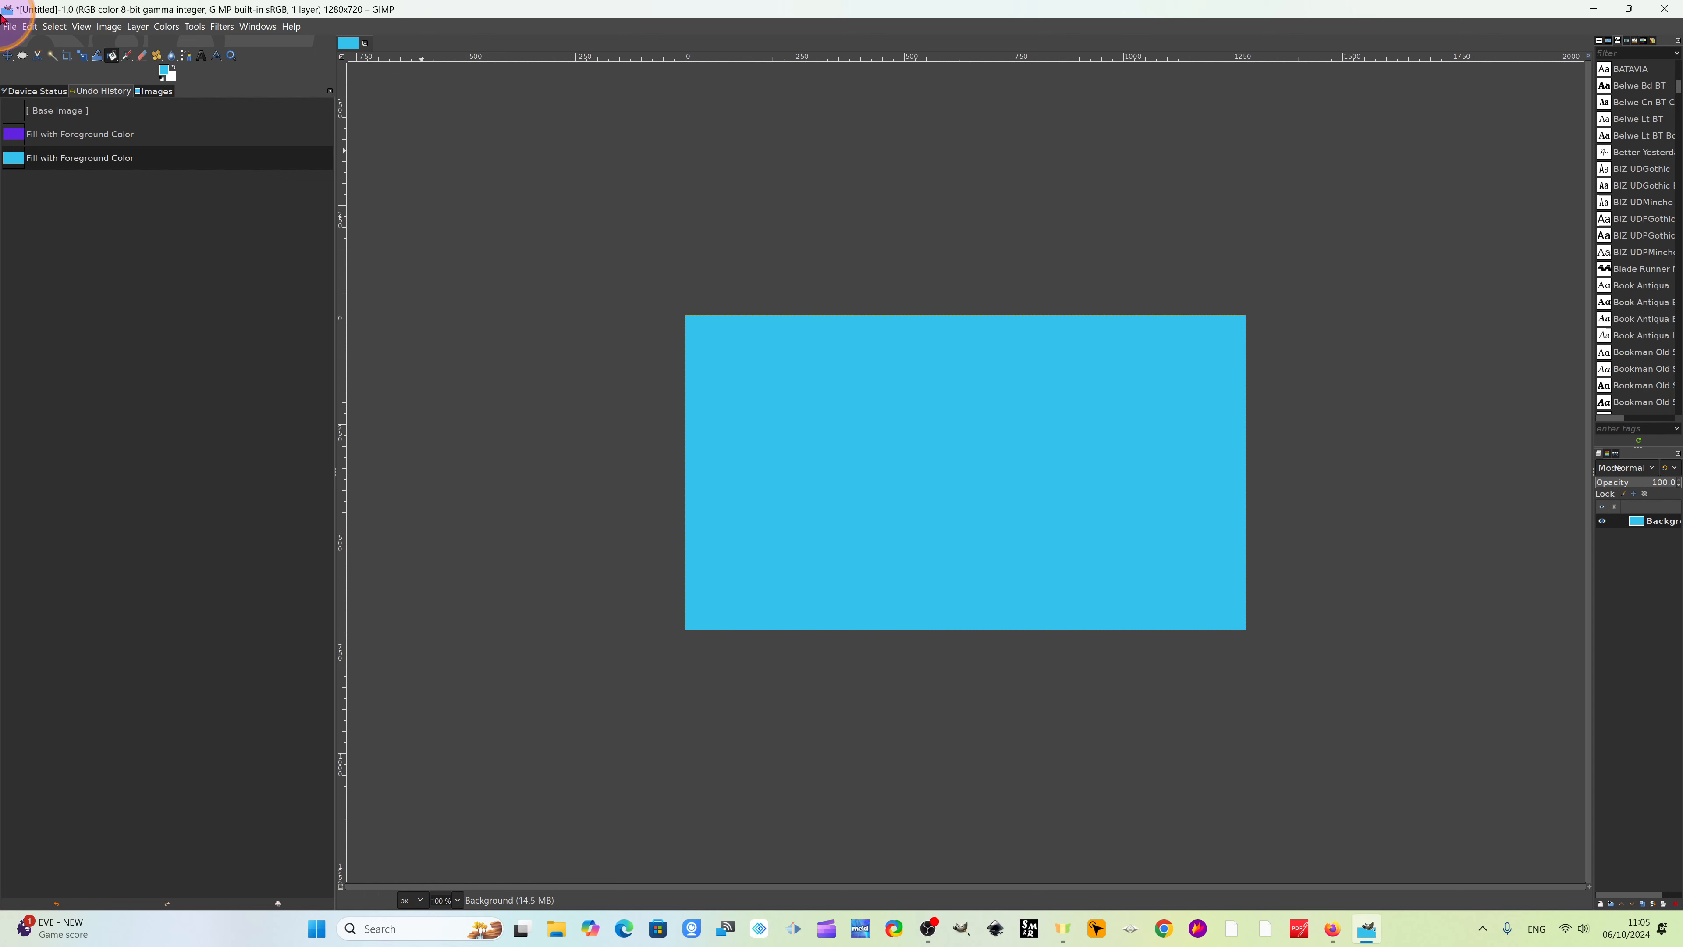
left_click(37, 30)
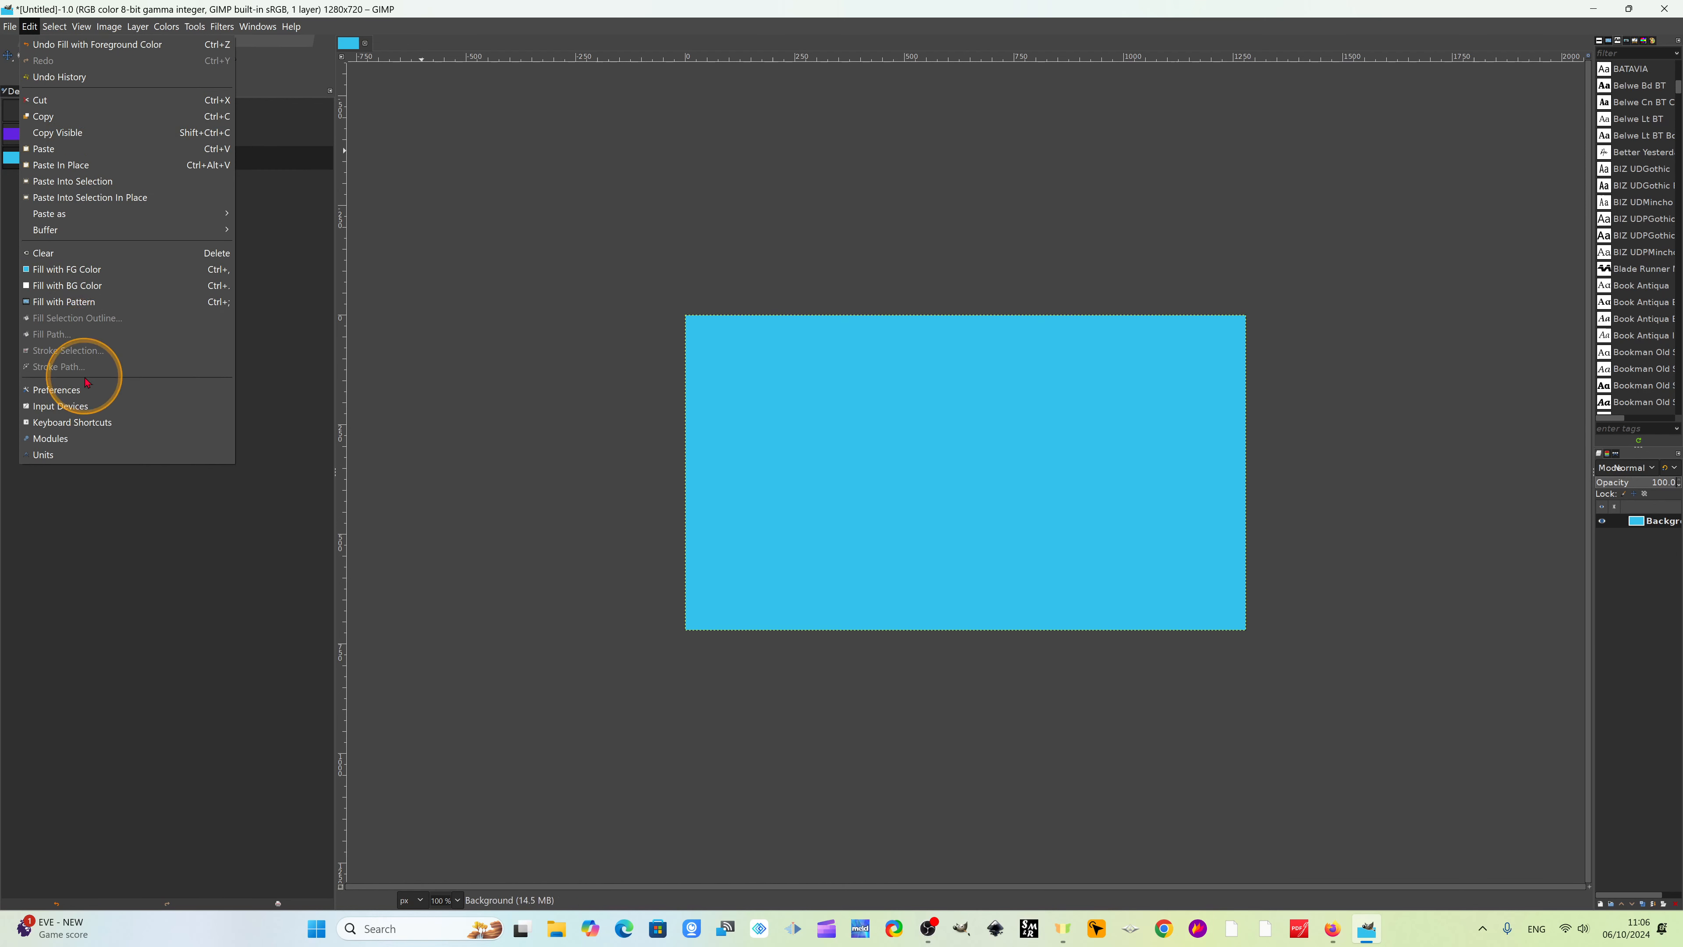
left_click(55, 28)
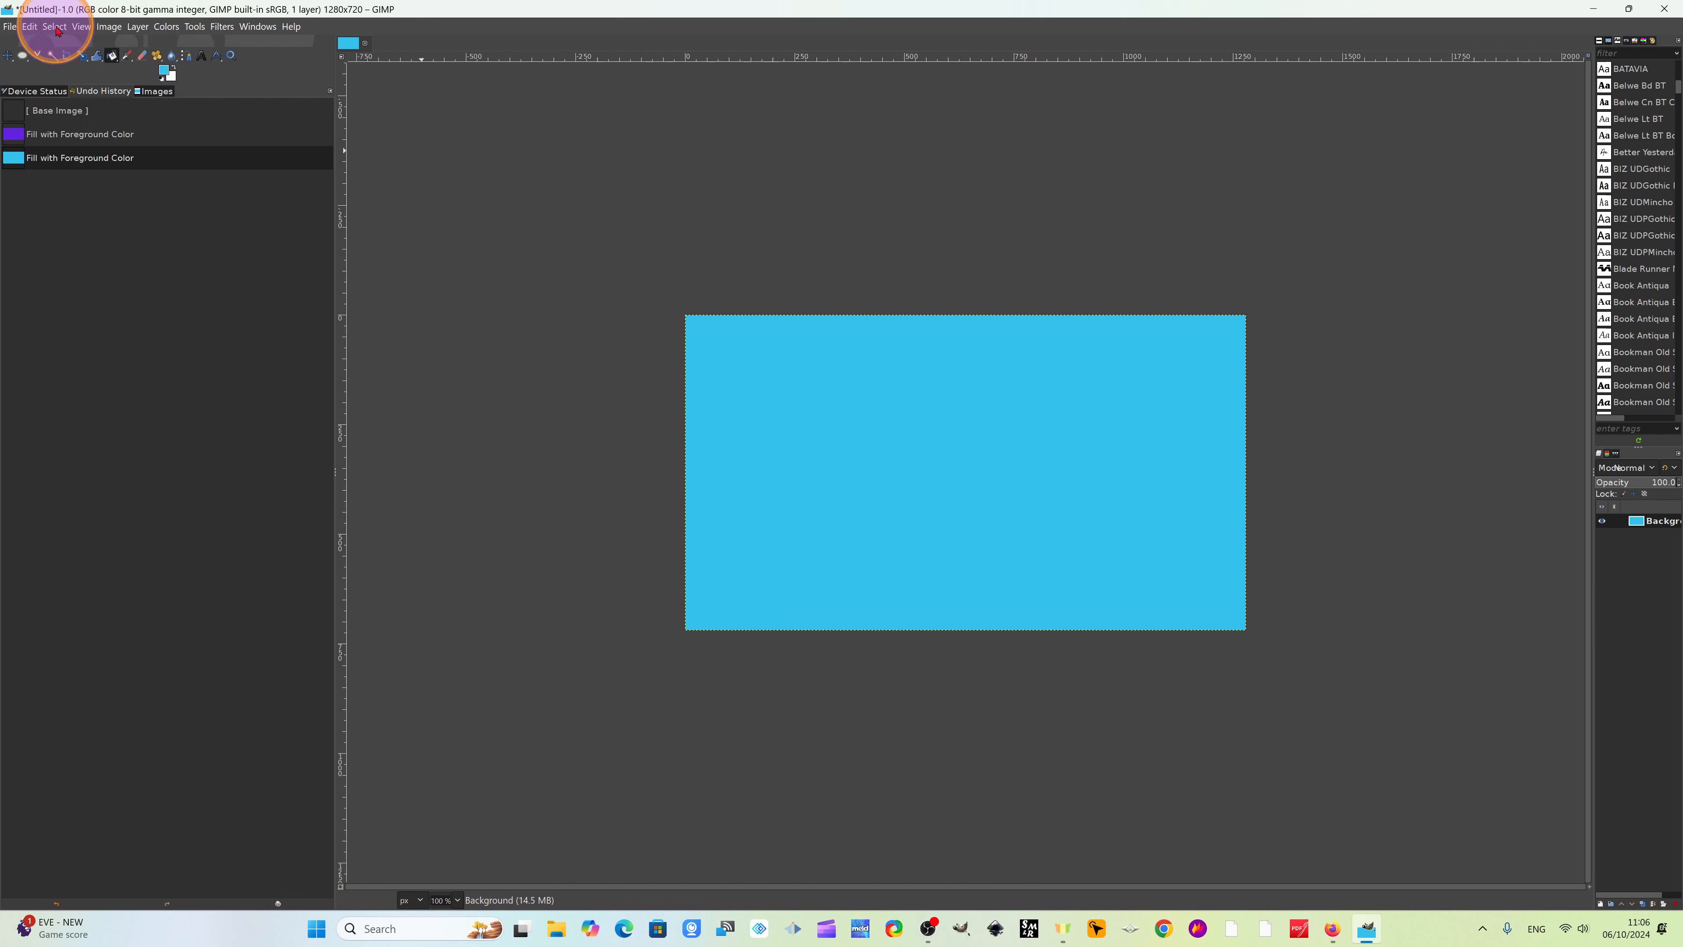
left_click(57, 28)
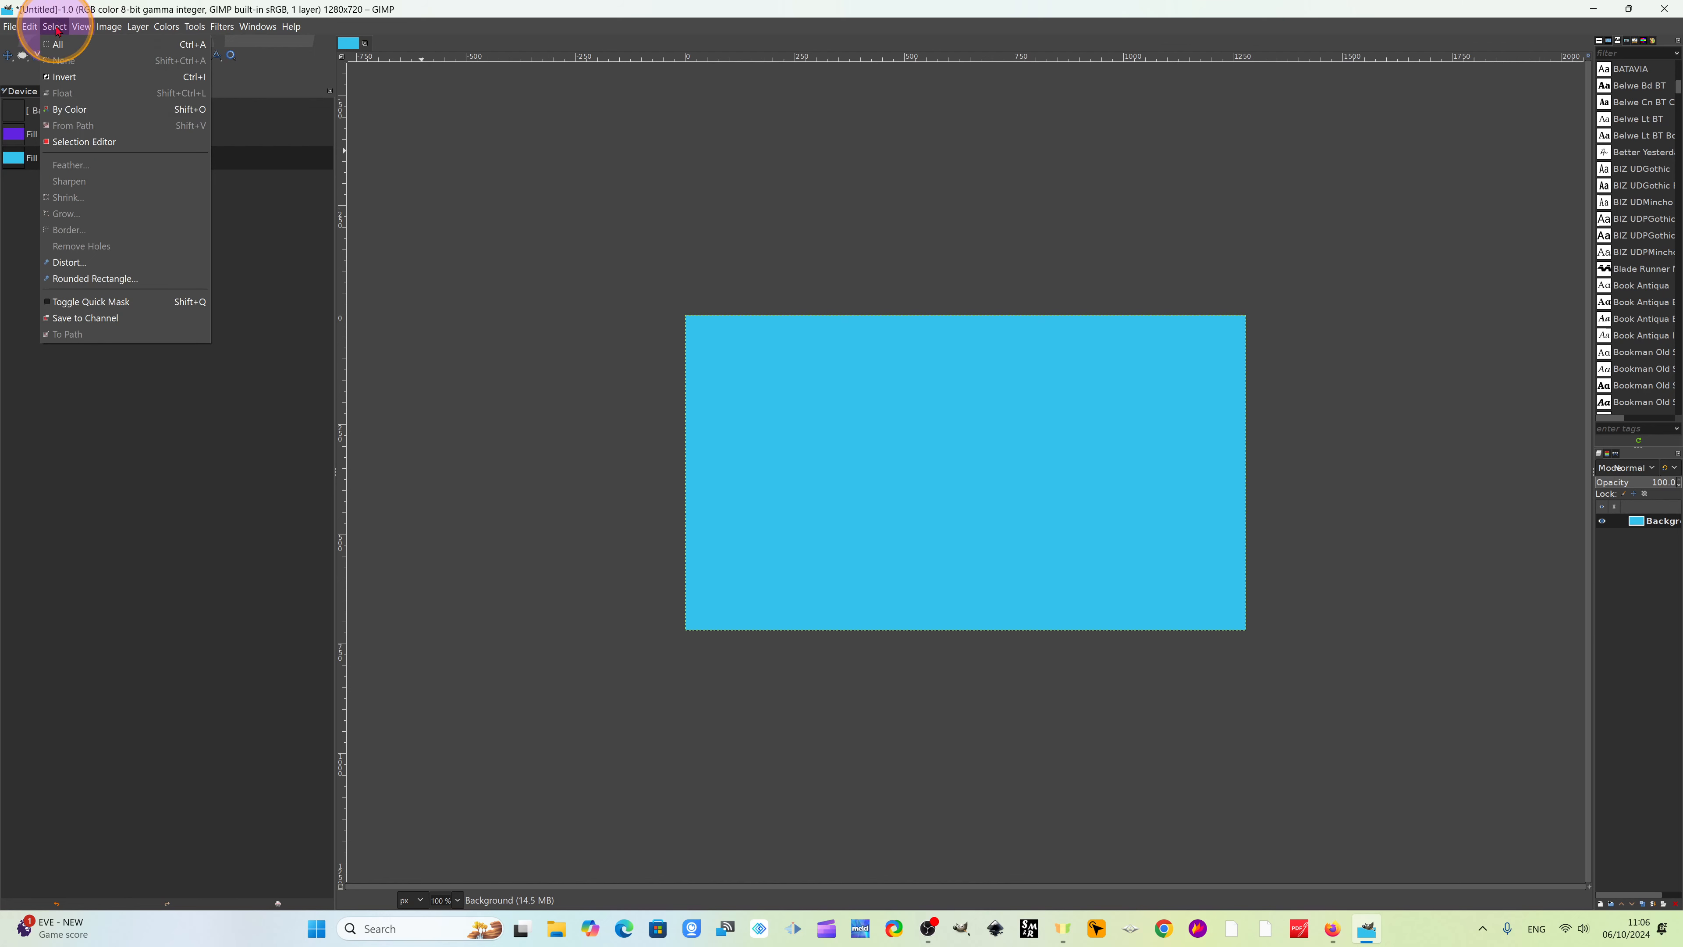
mouse_move(87, 32)
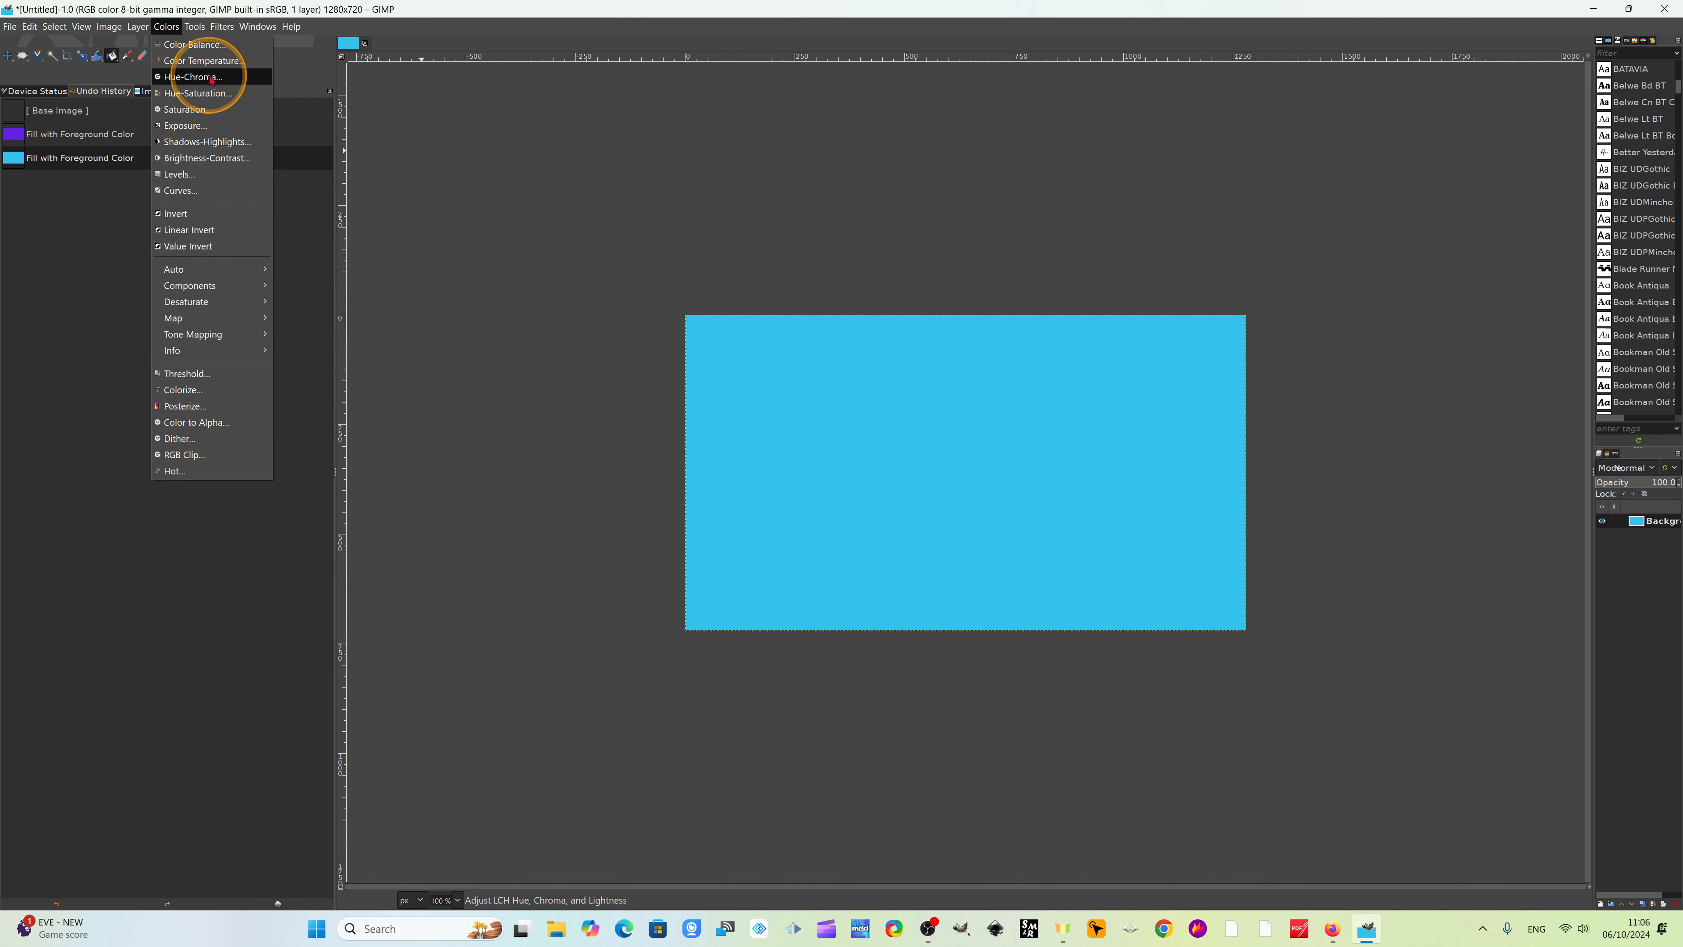
left_click(194, 23)
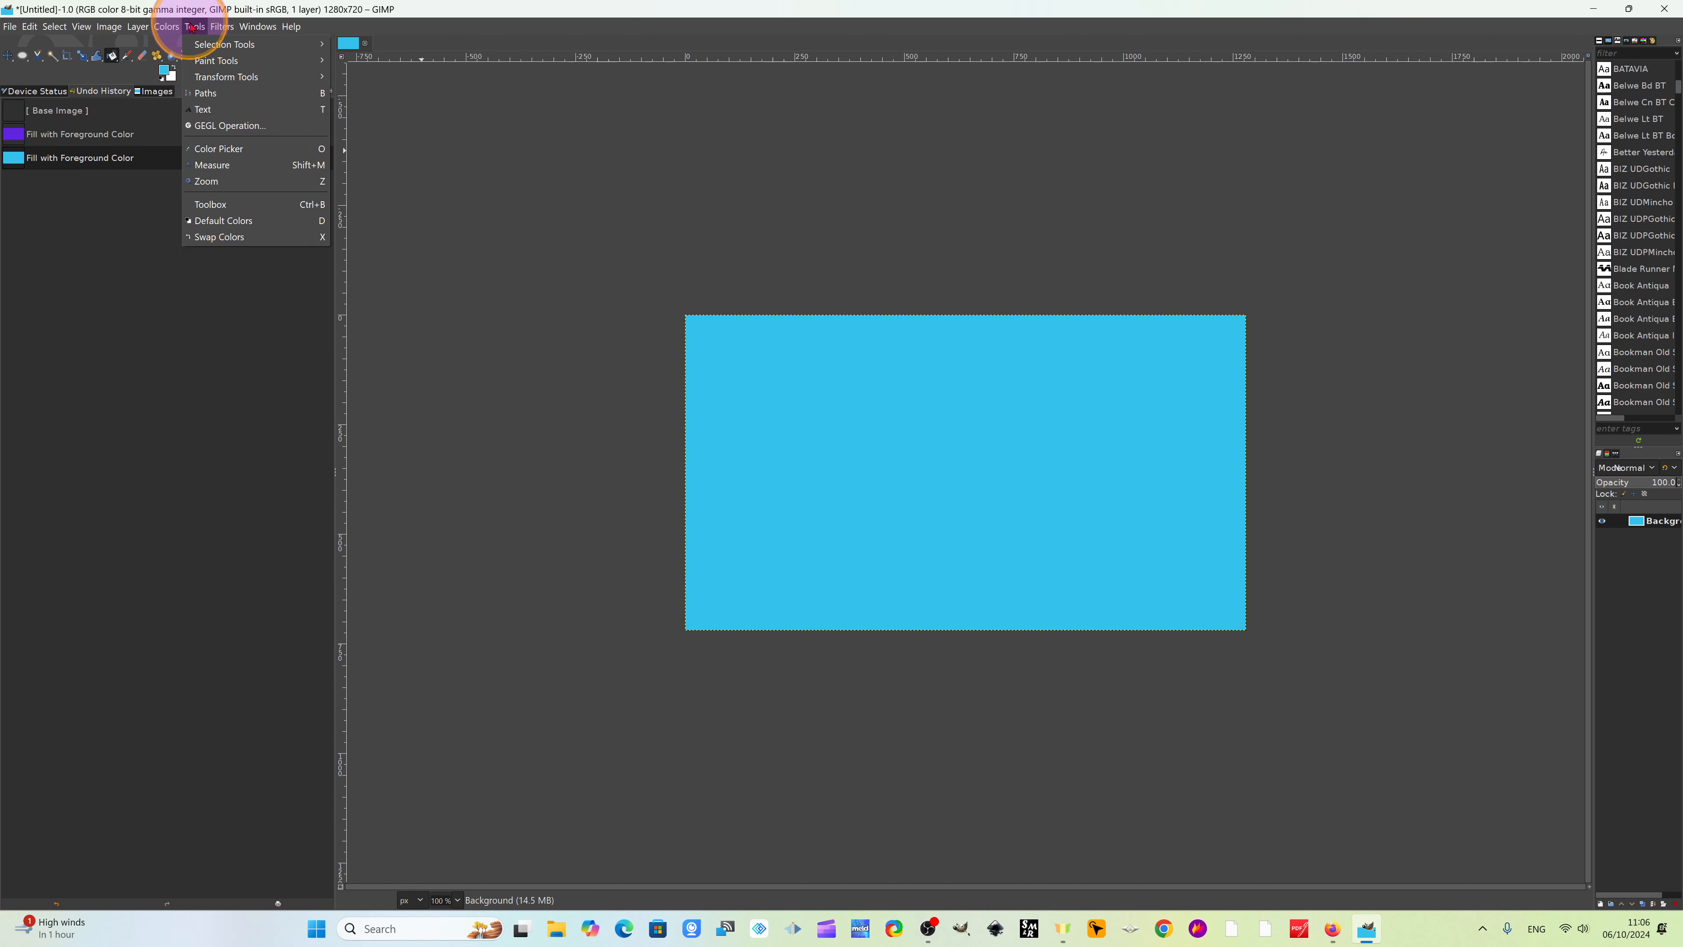
mouse_move(264, 66)
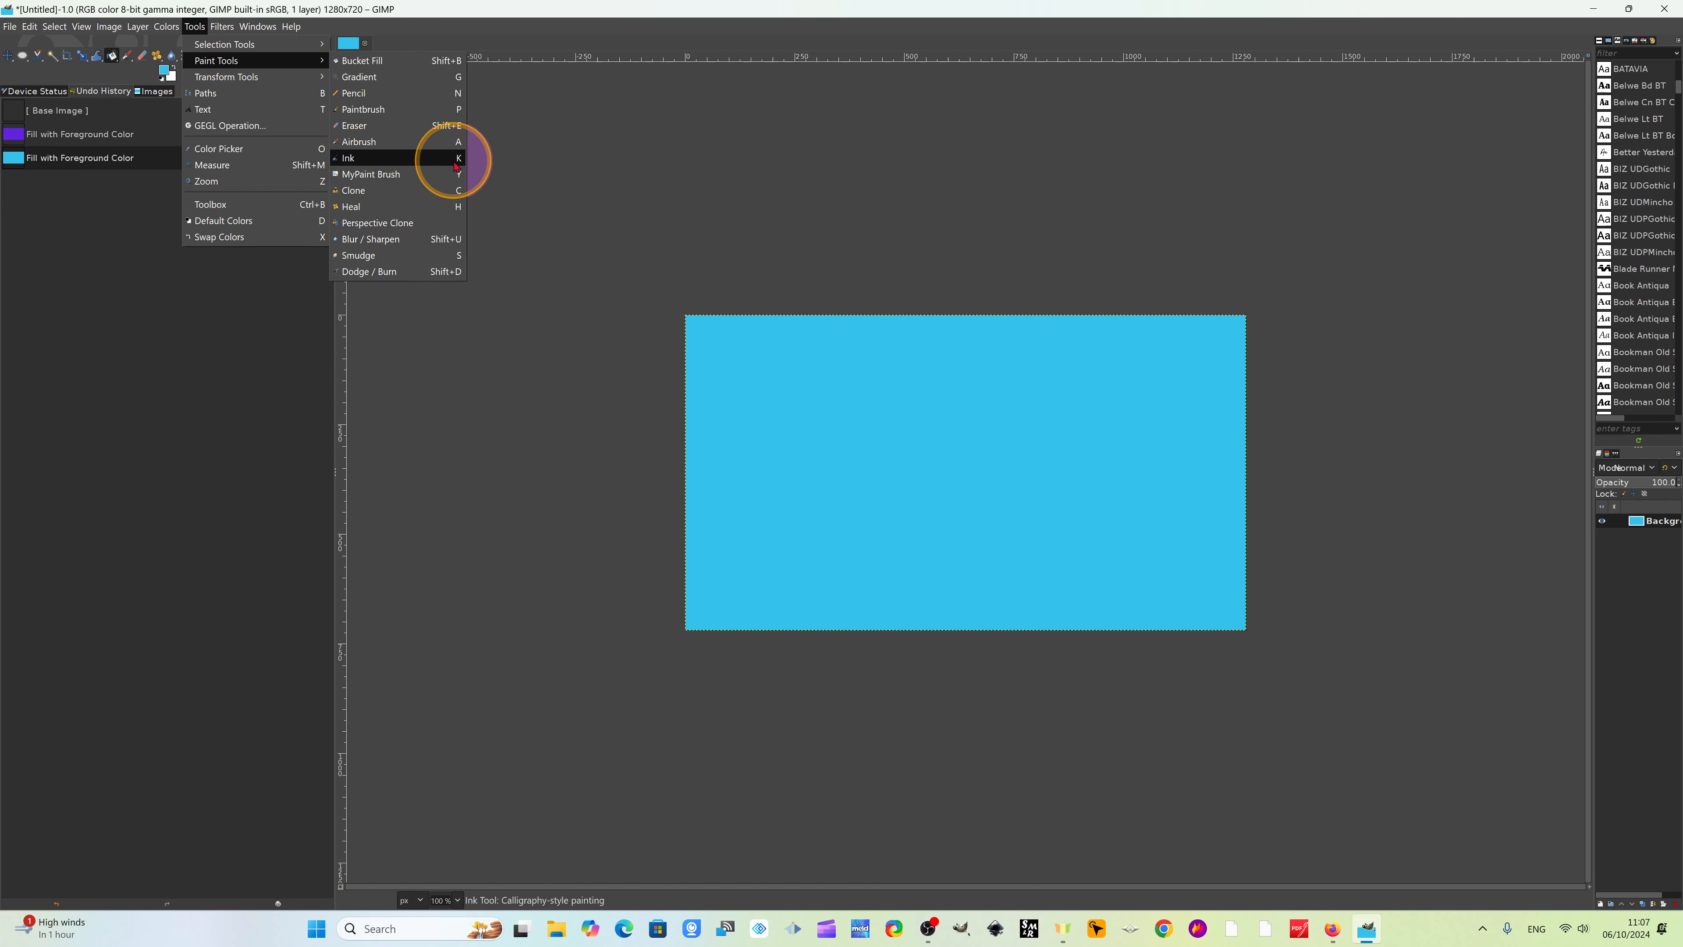
left_click(427, 160)
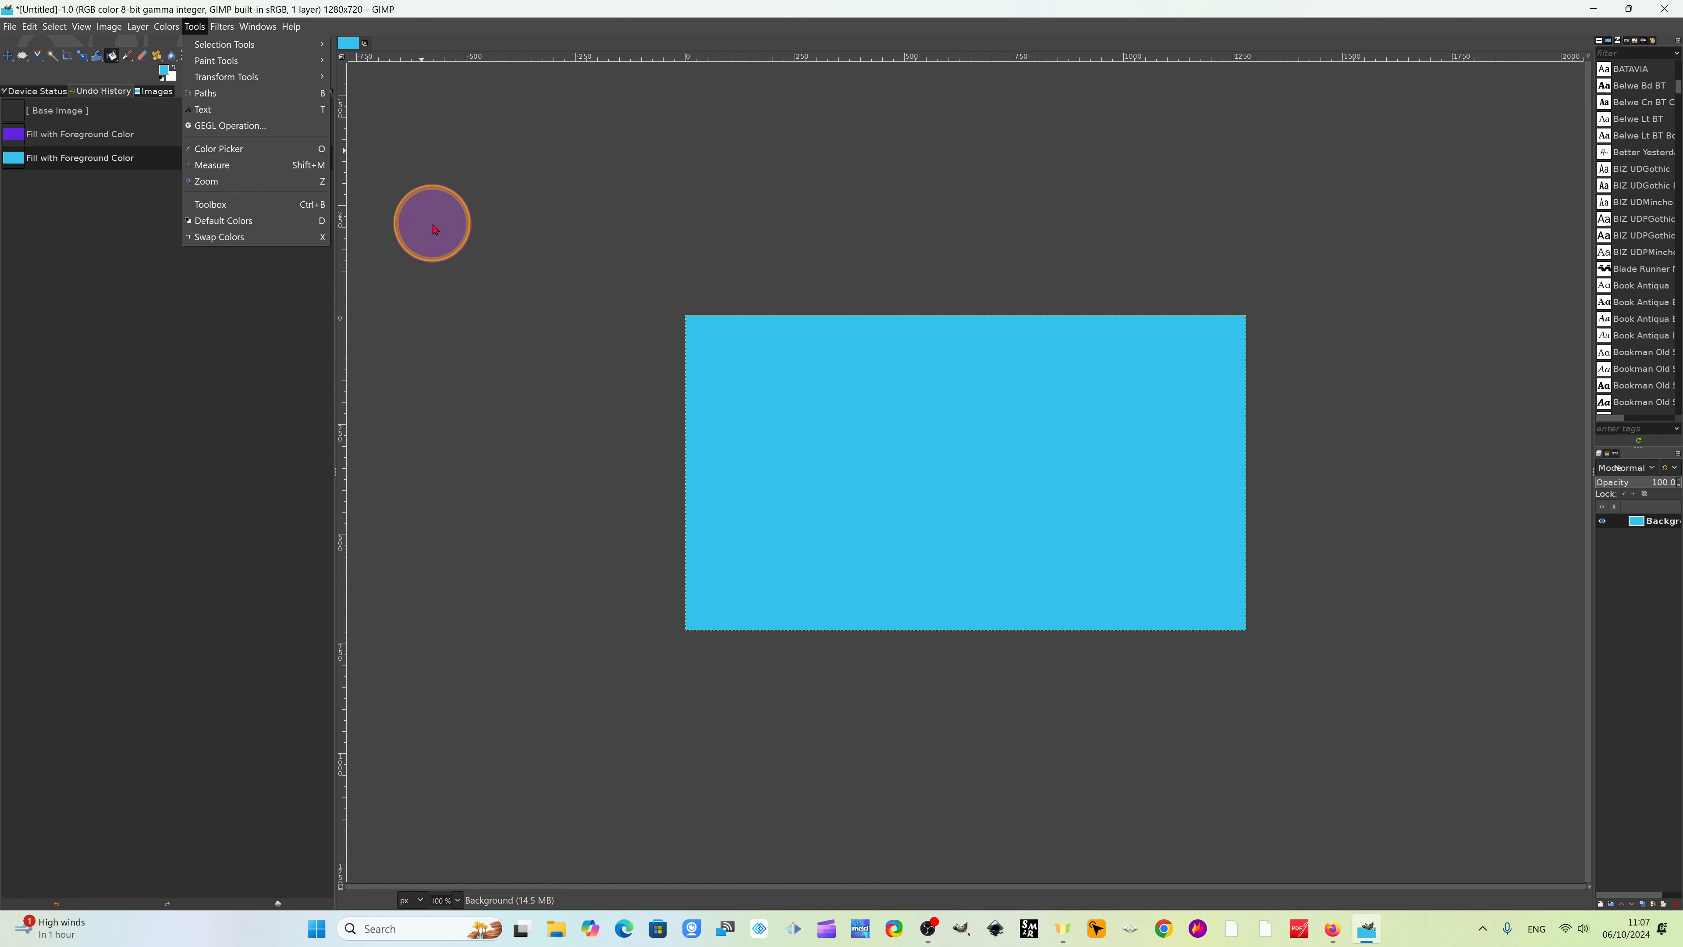
left_click(232, 30)
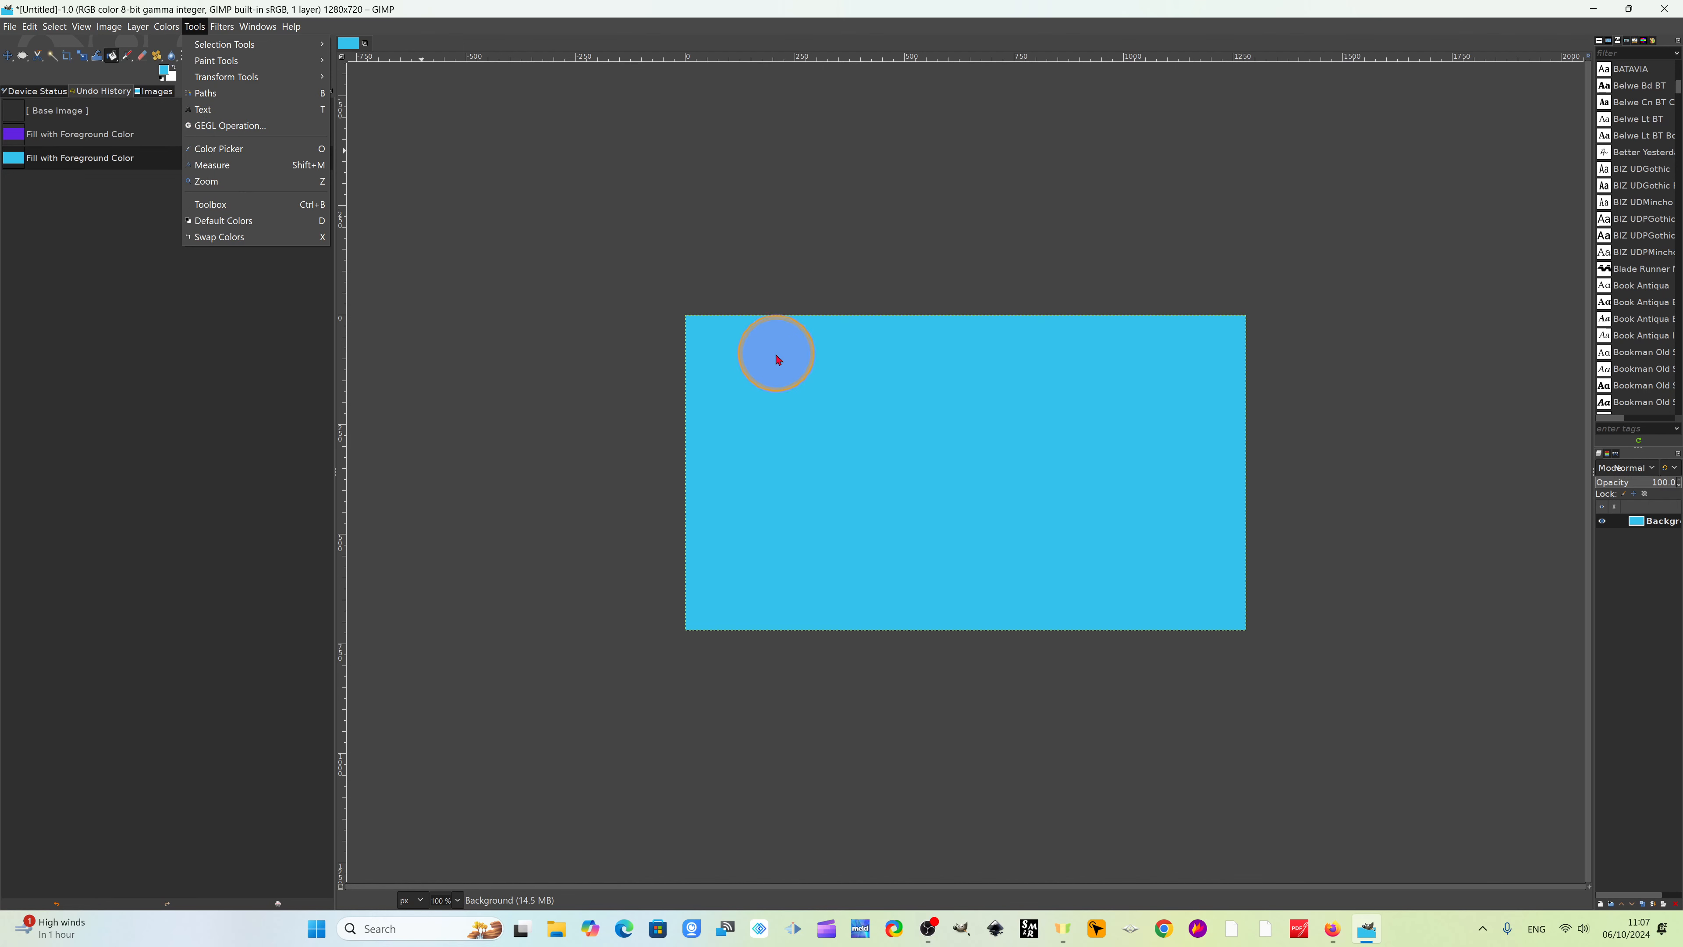
left_click(470, 252)
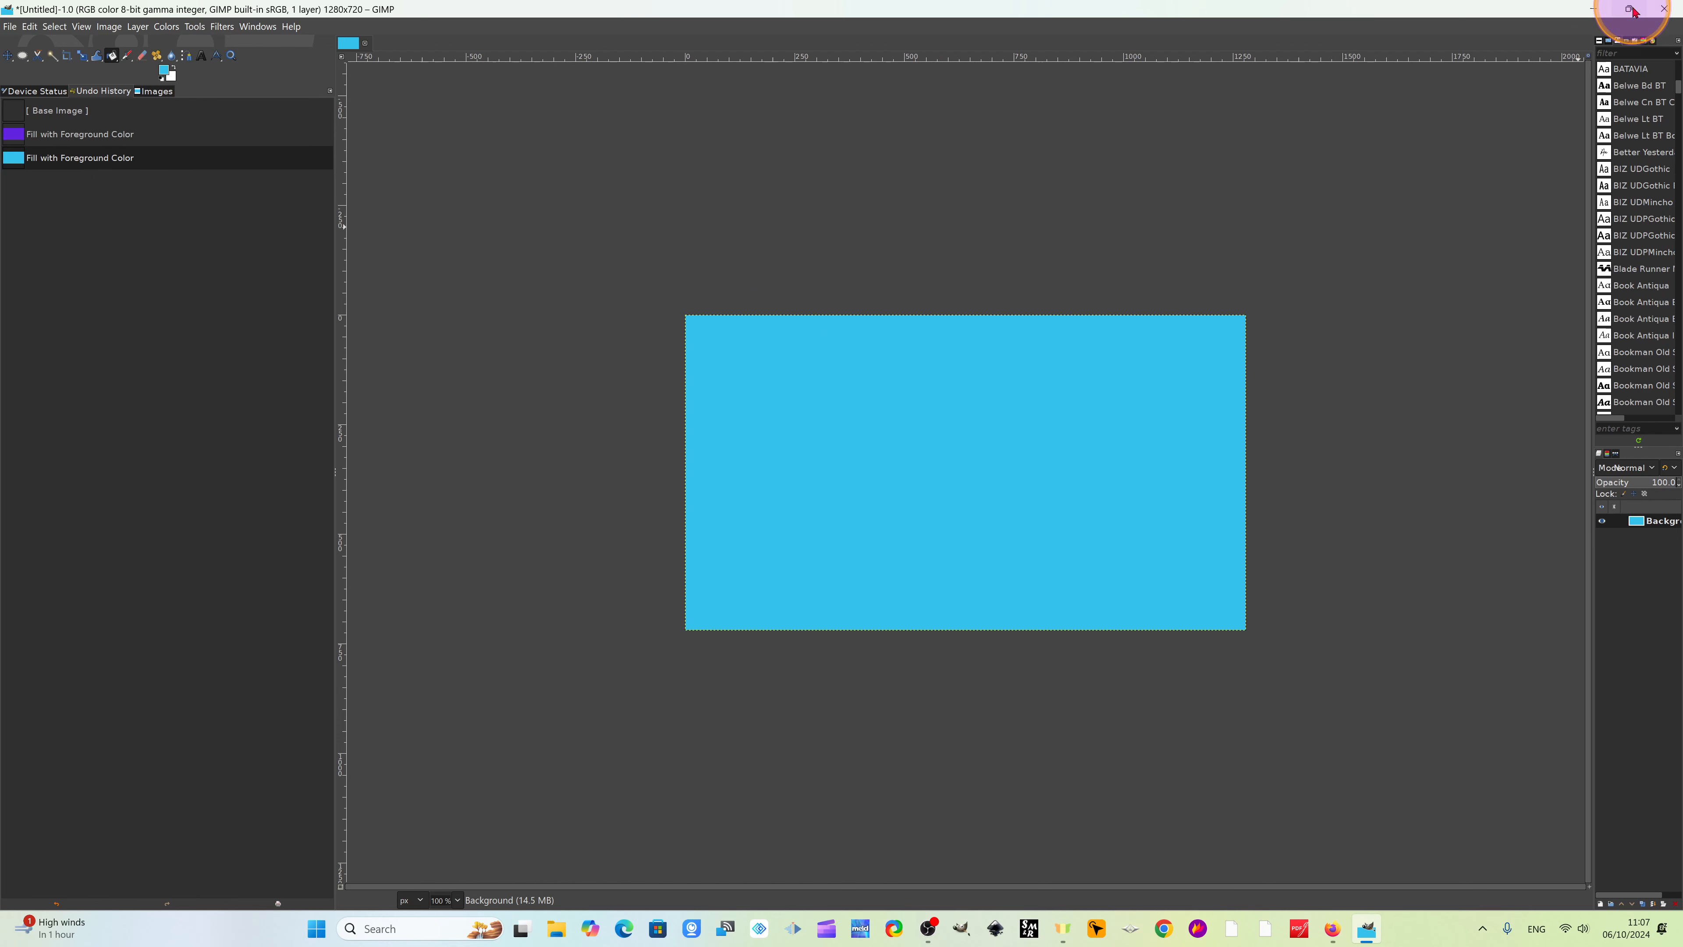
Dock the GIMP window to the right side of the desktop and widen it to about two thirds of the screen.
mouse_move(1632, 10)
left_click(1484, 109)
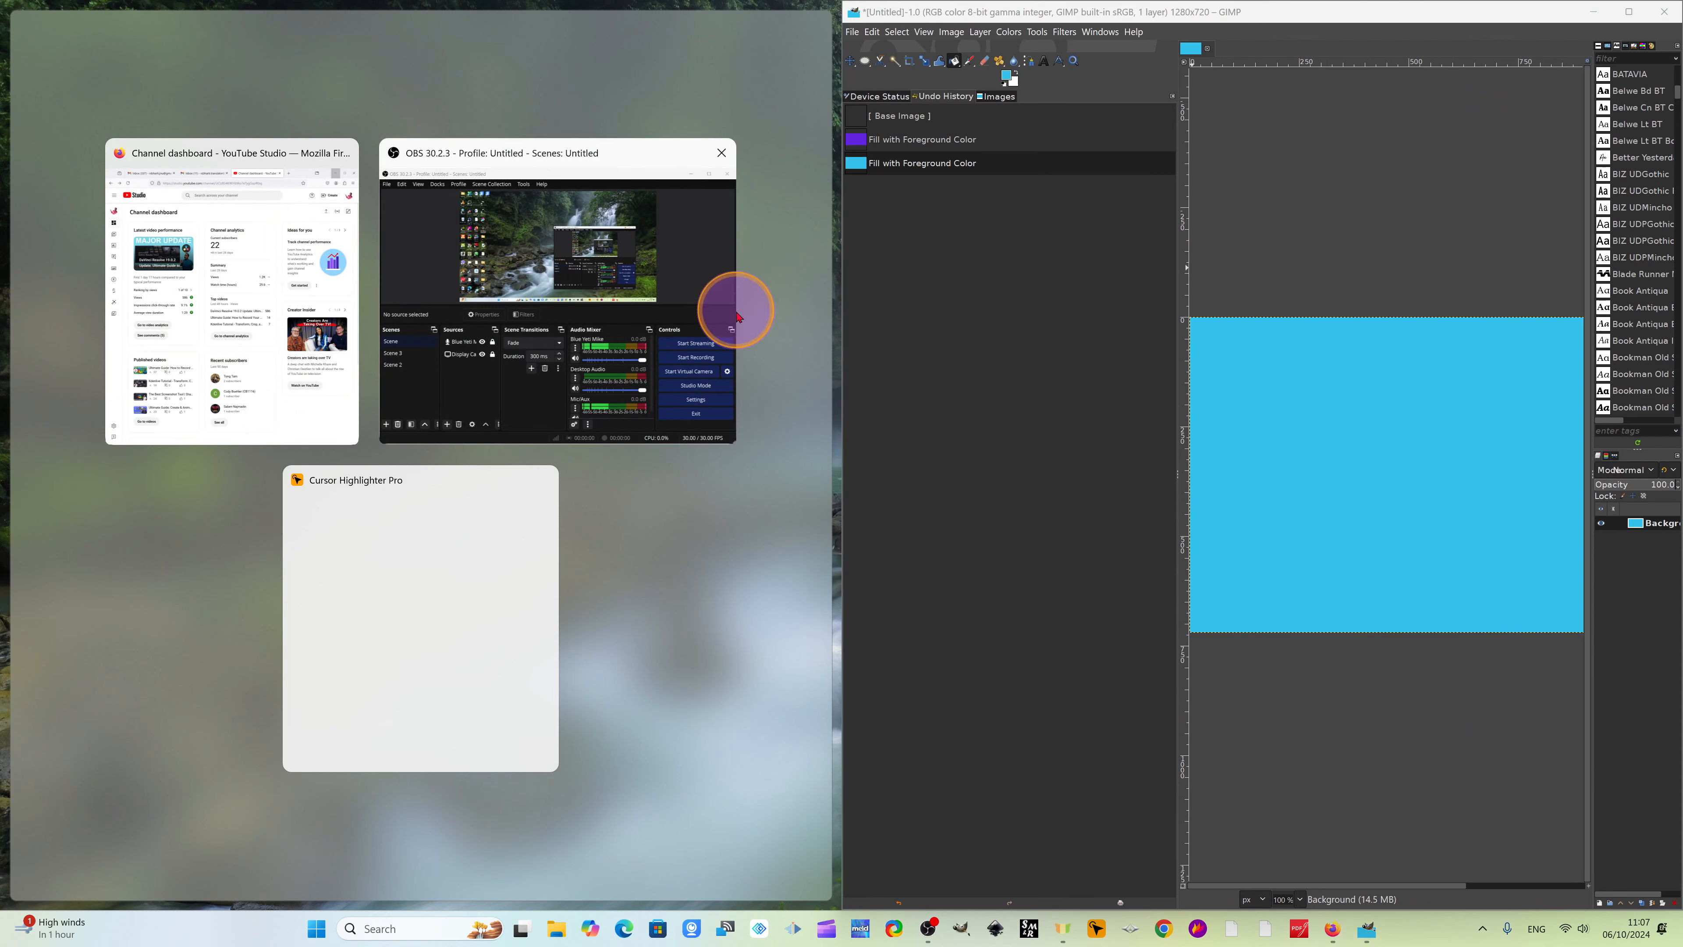
left_click(834, 388)
left_click_drag(838, 380, 529, 358)
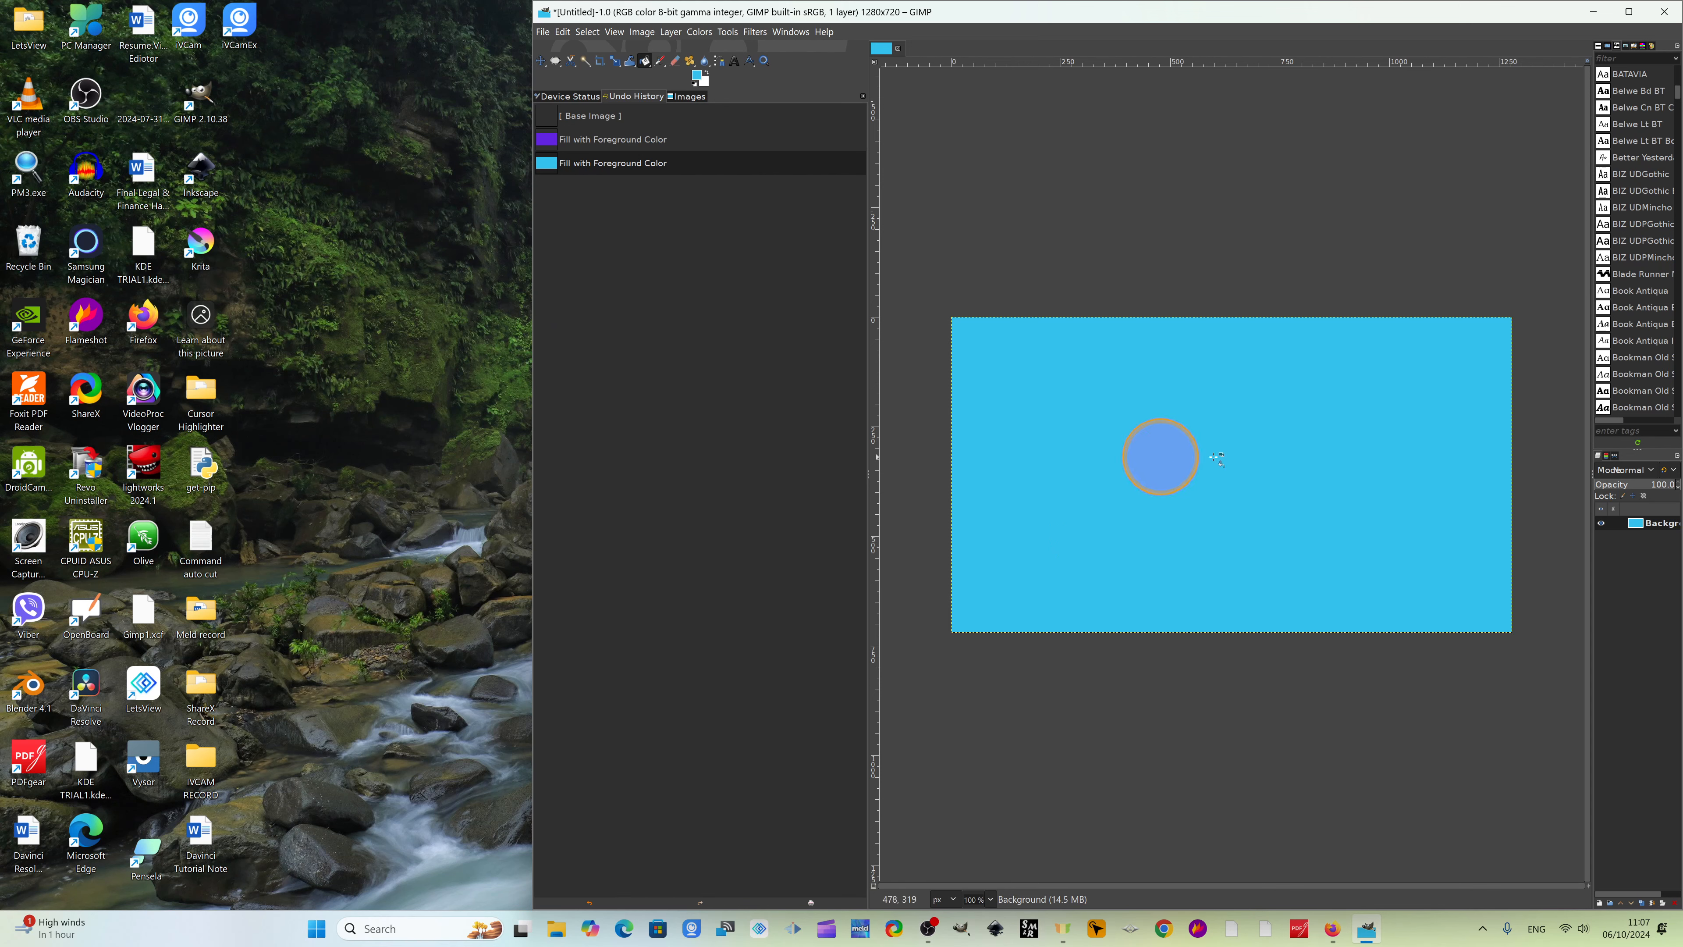
Switch to File Explorer, narrow its window to fit beside GIMP, and open New Volume (F:).
left_click(556, 928)
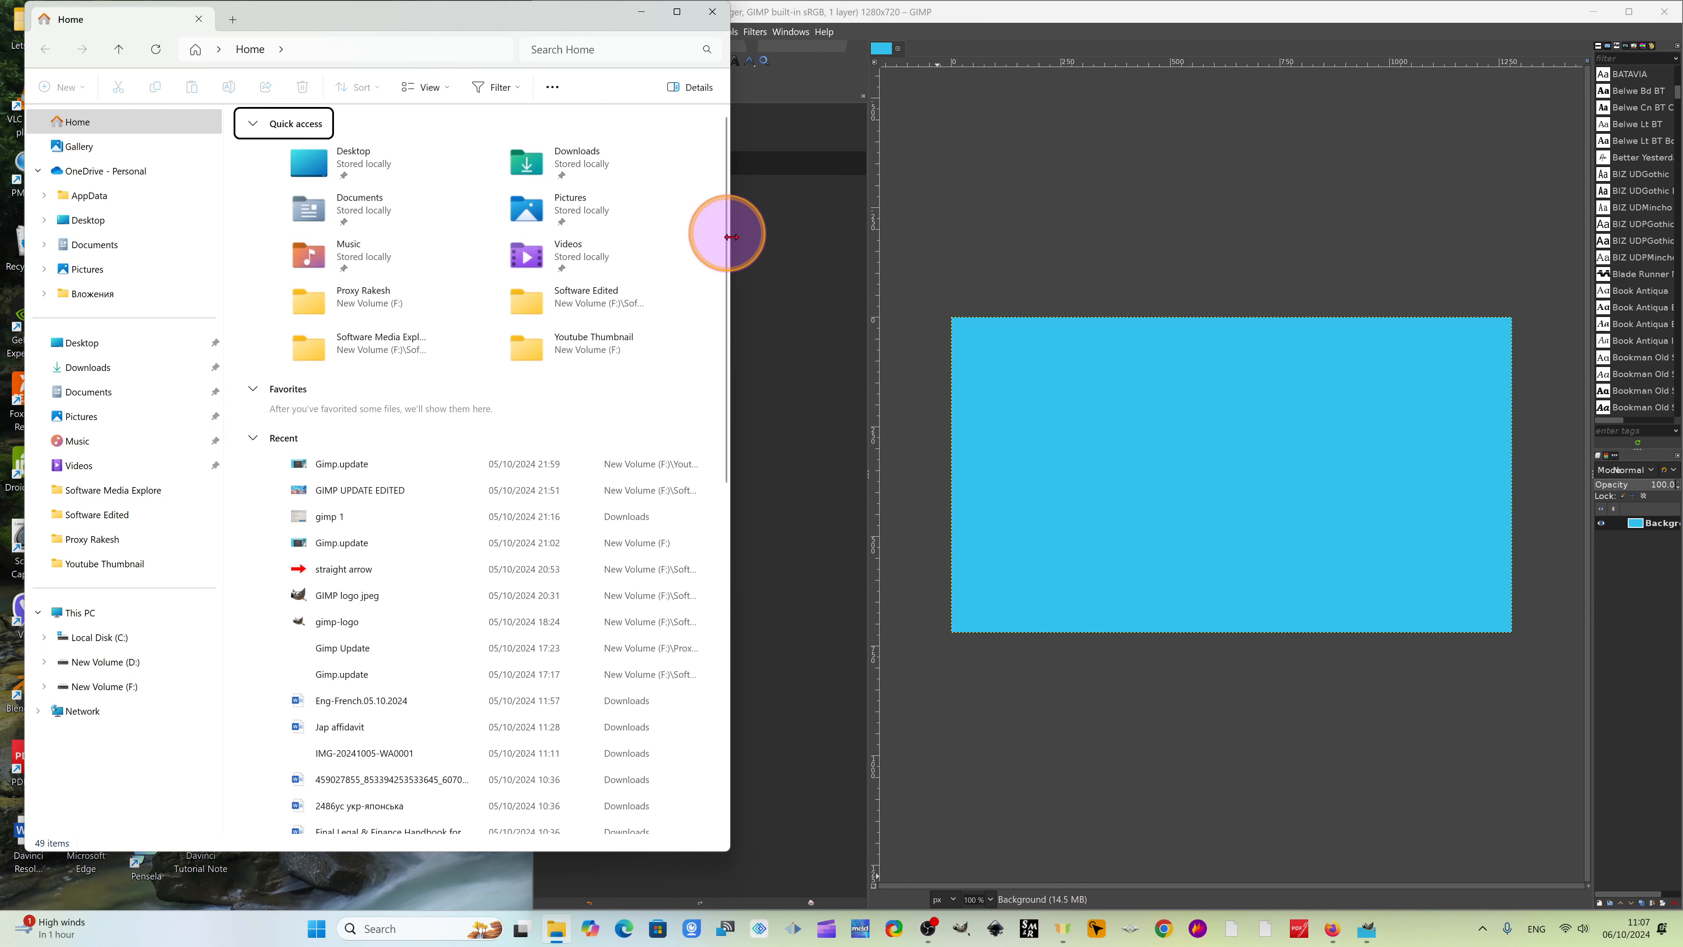
left_click_drag(731, 250, 515, 271)
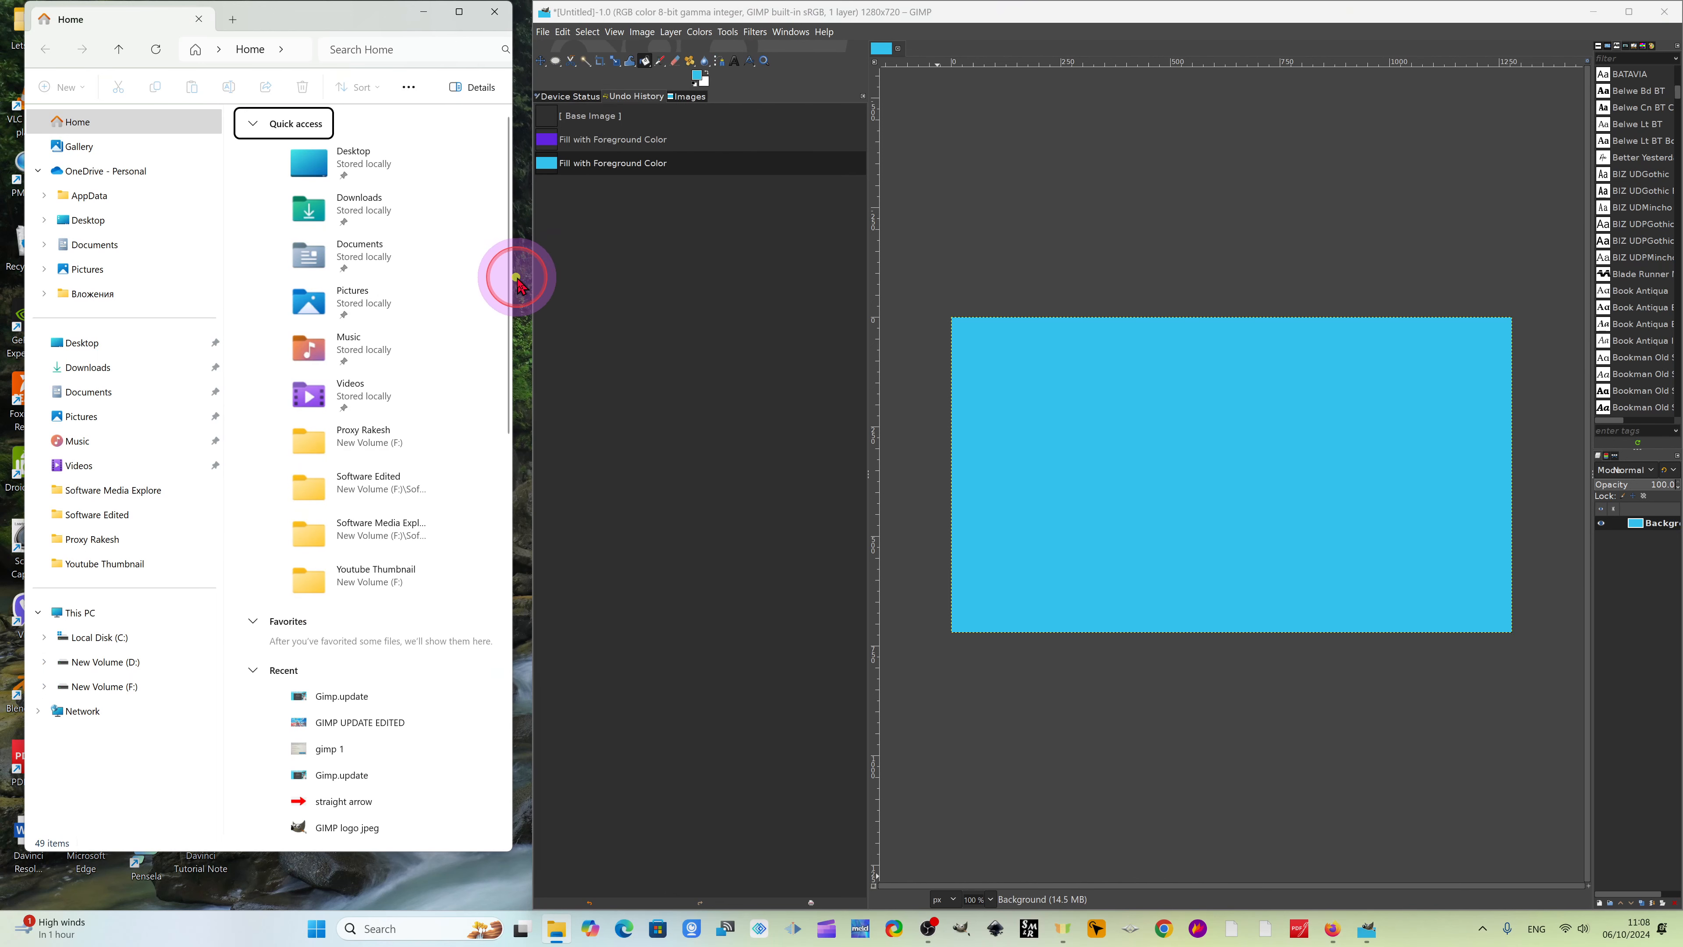
left_click(669, 351)
left_click(131, 679)
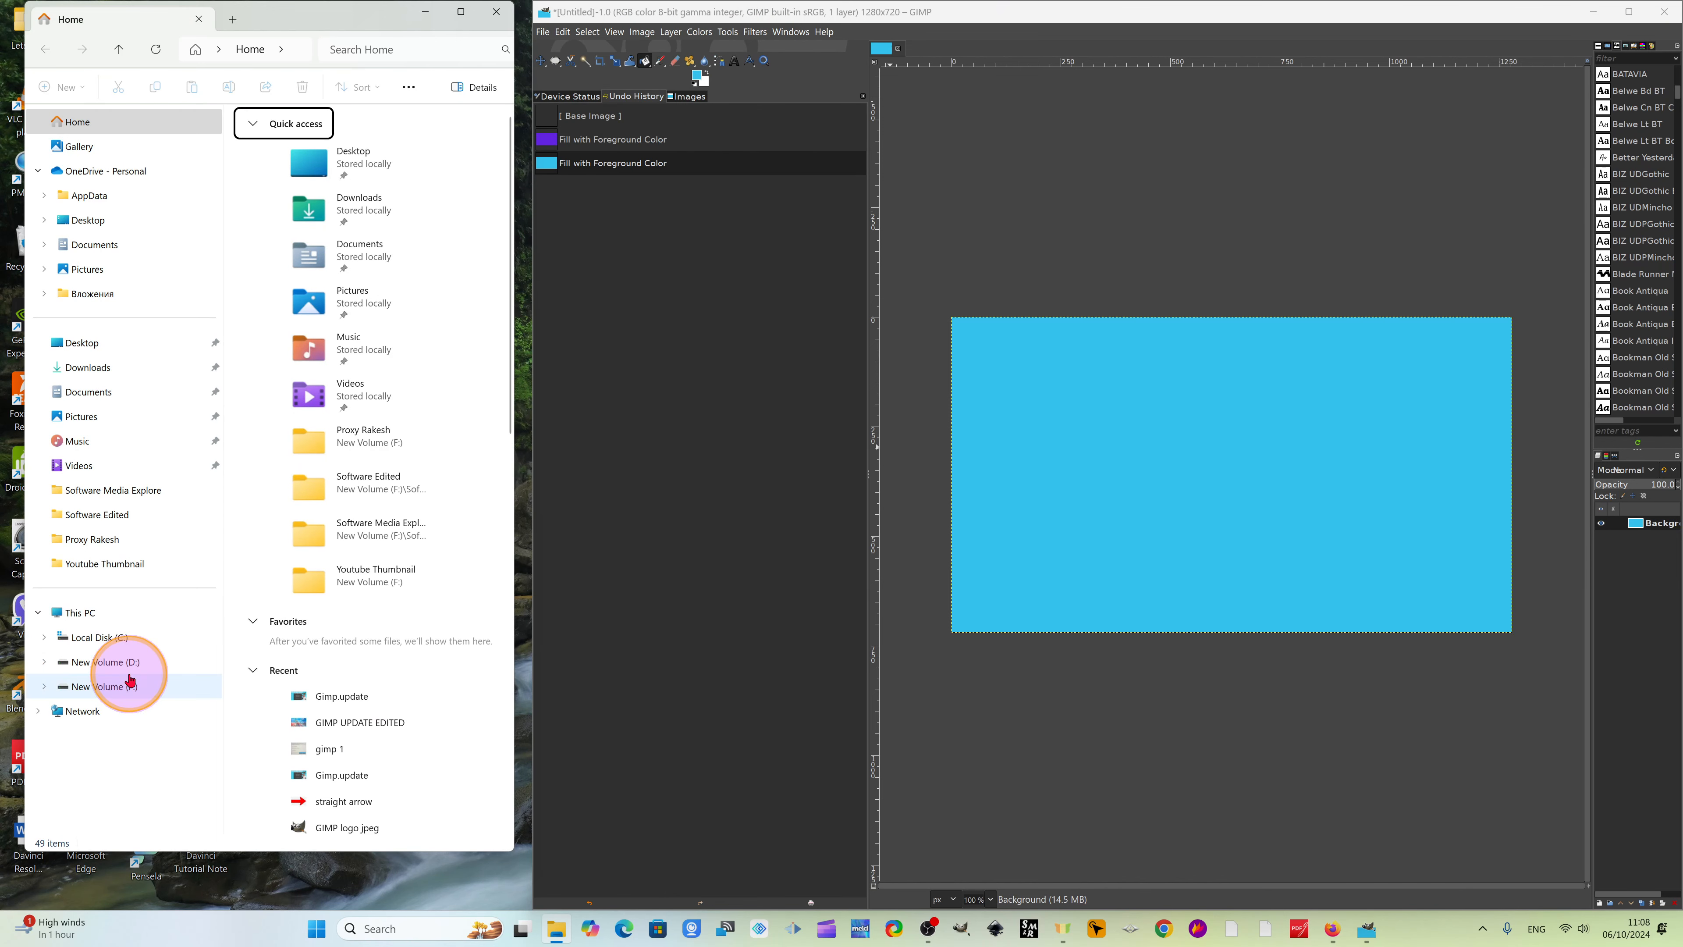
left_click(109, 690)
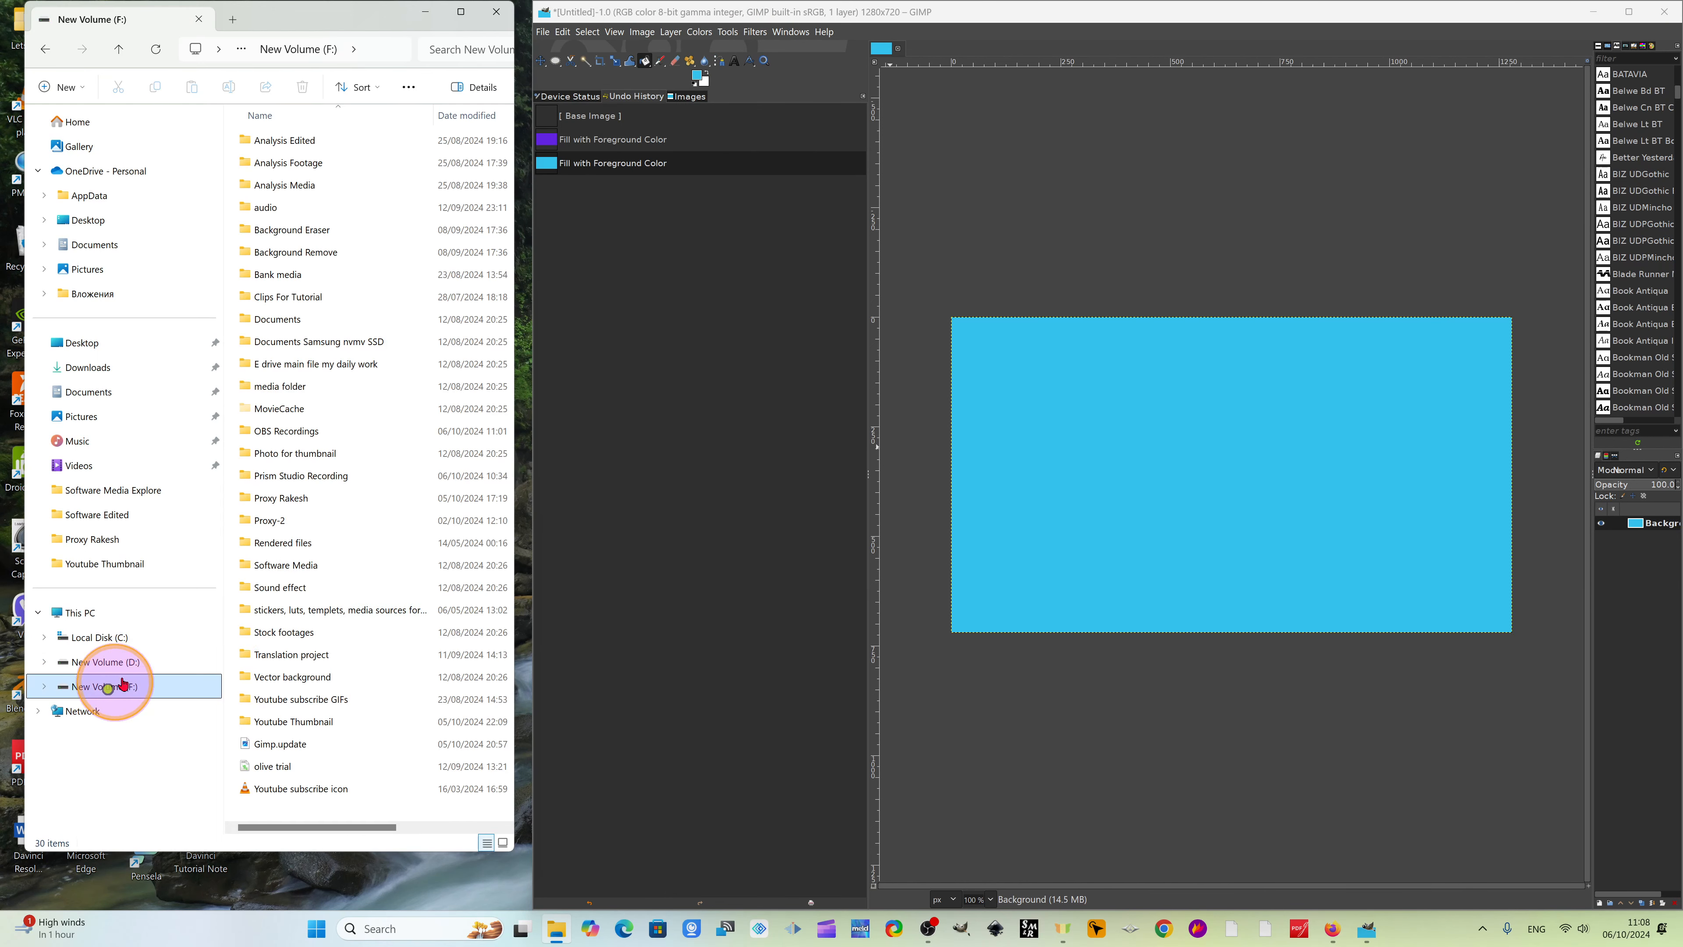
Open the Software Media Explore folder inside Software Media and widen the window to browse its image files.
double_click(318, 564)
left_click(323, 163)
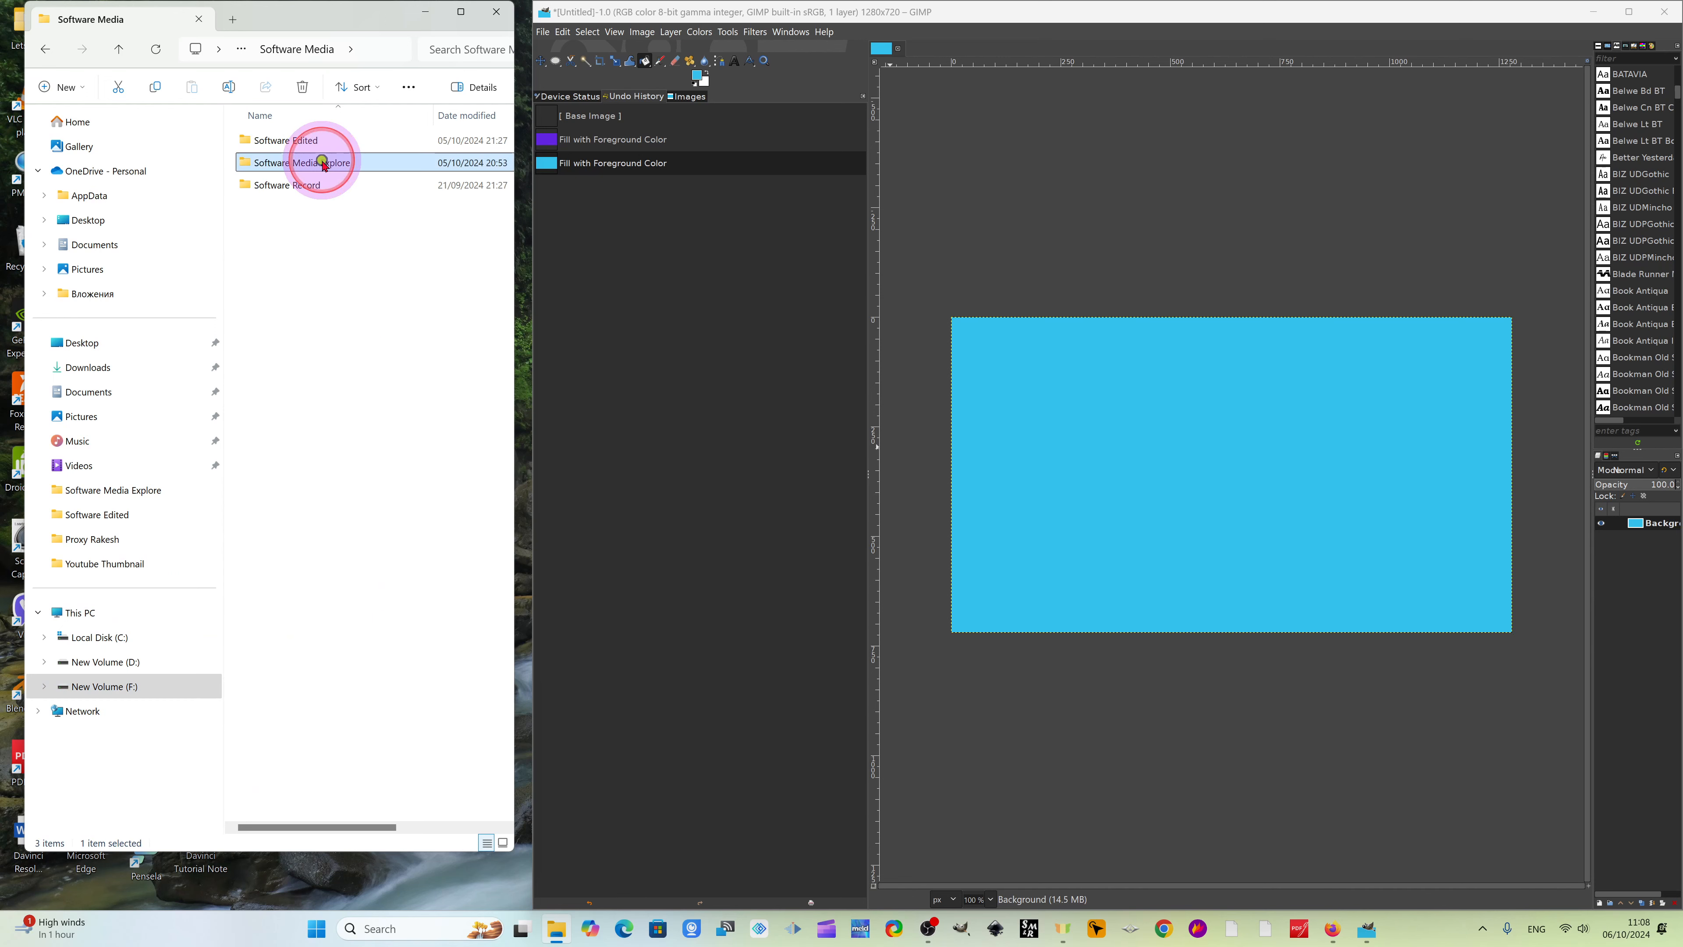
double_click(323, 163)
left_click_drag(515, 411, 627, 412)
scroll(450, 530, "down", 20)
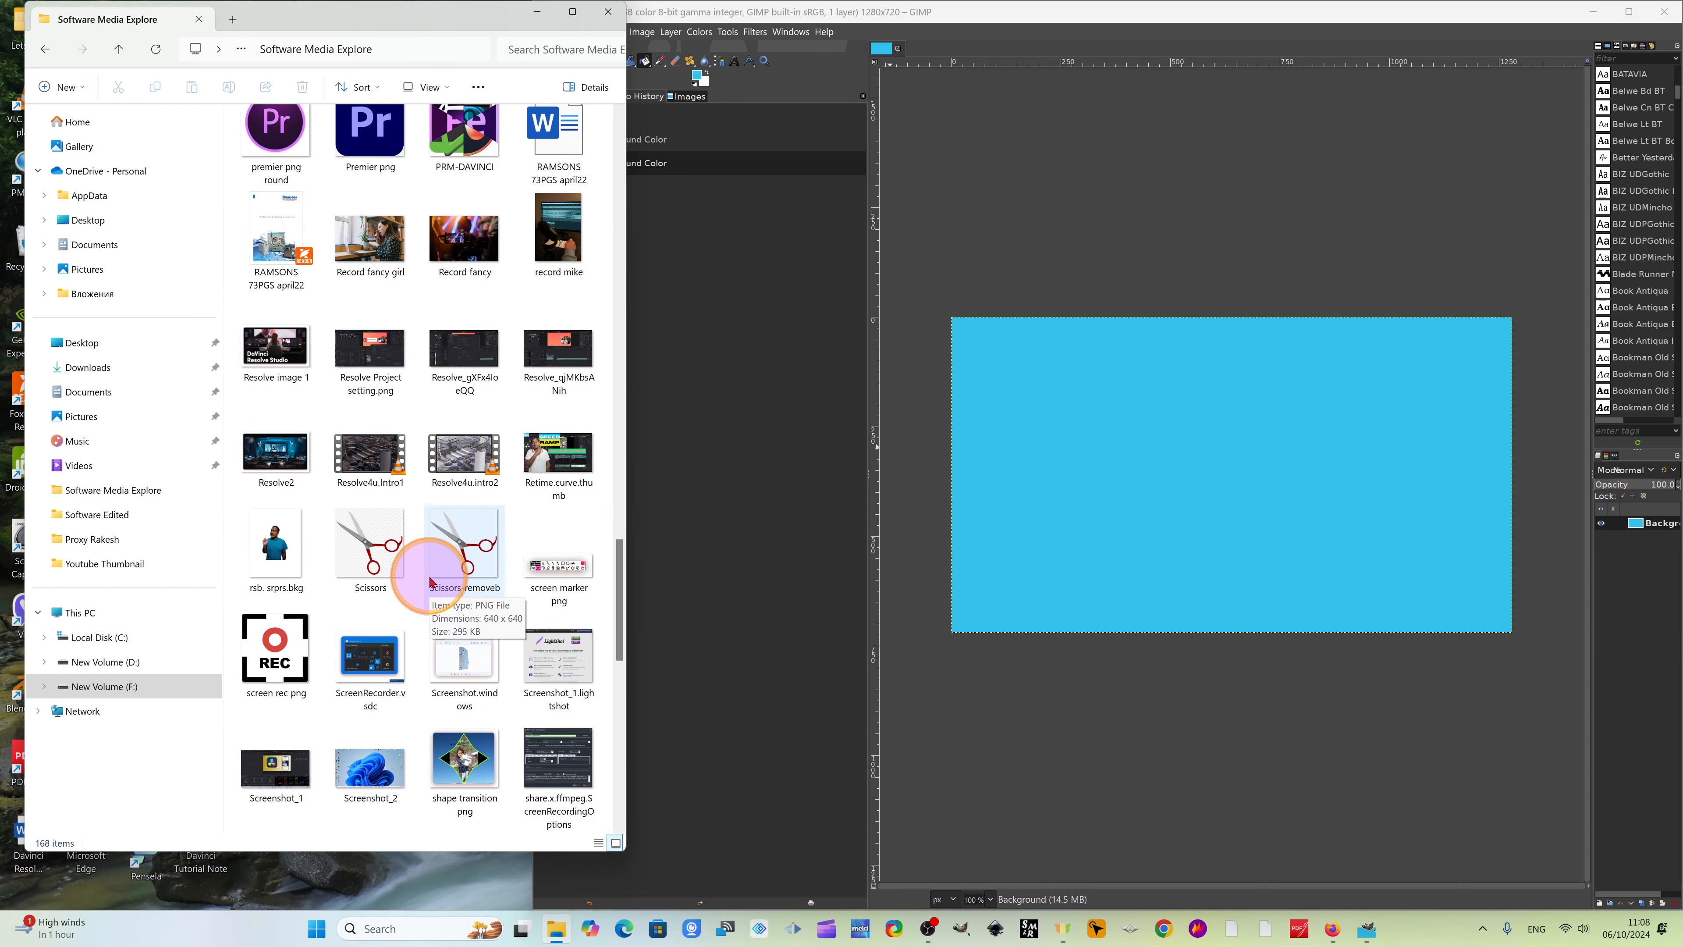
scroll(430, 577, "up", 20)
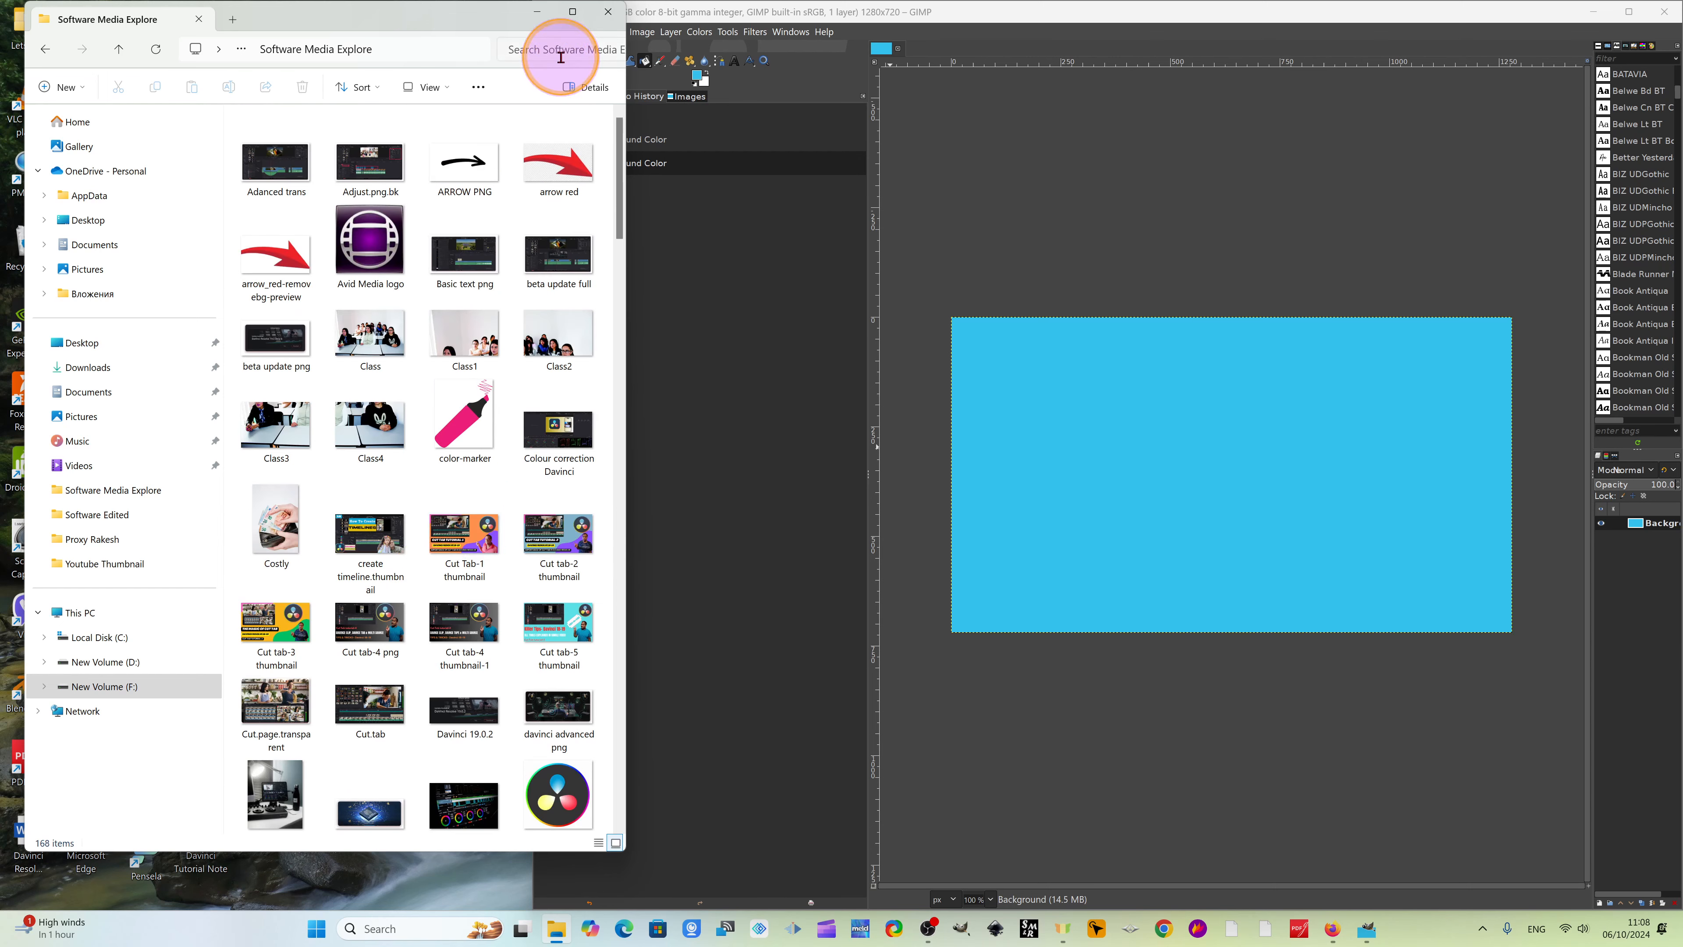
Search the folder for "davi" and add the DAVINCI_PNG-removebg-preview image to the GIMP canvas as a new layer.
left_click(560, 49)
type("da")
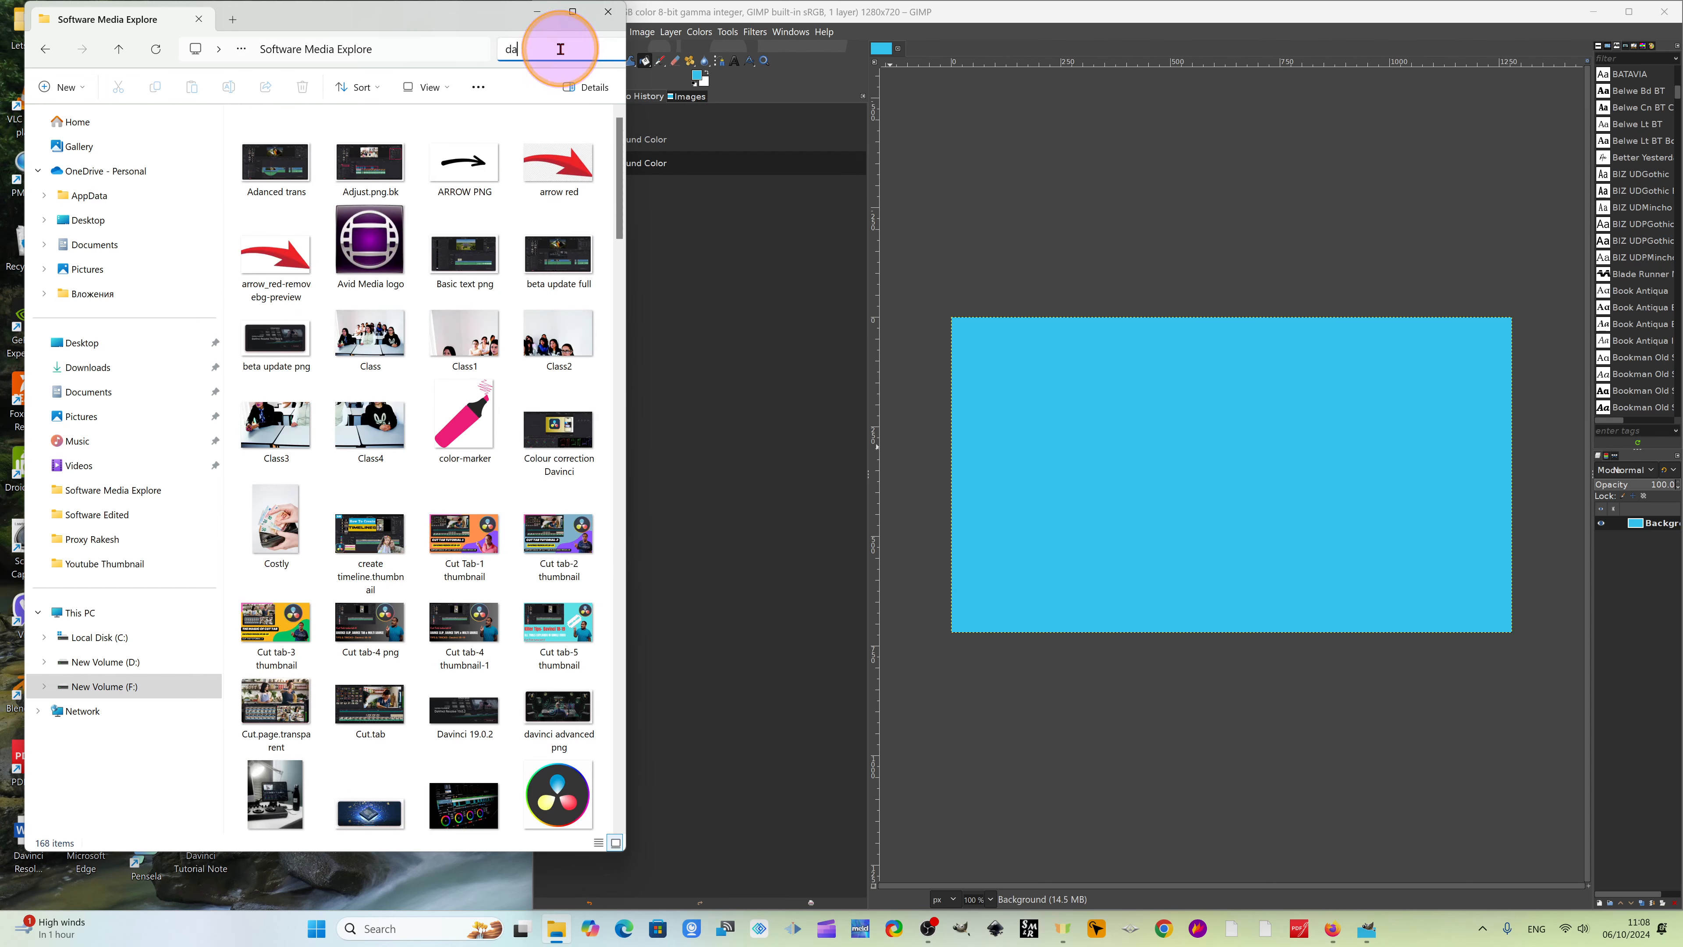
type("vi")
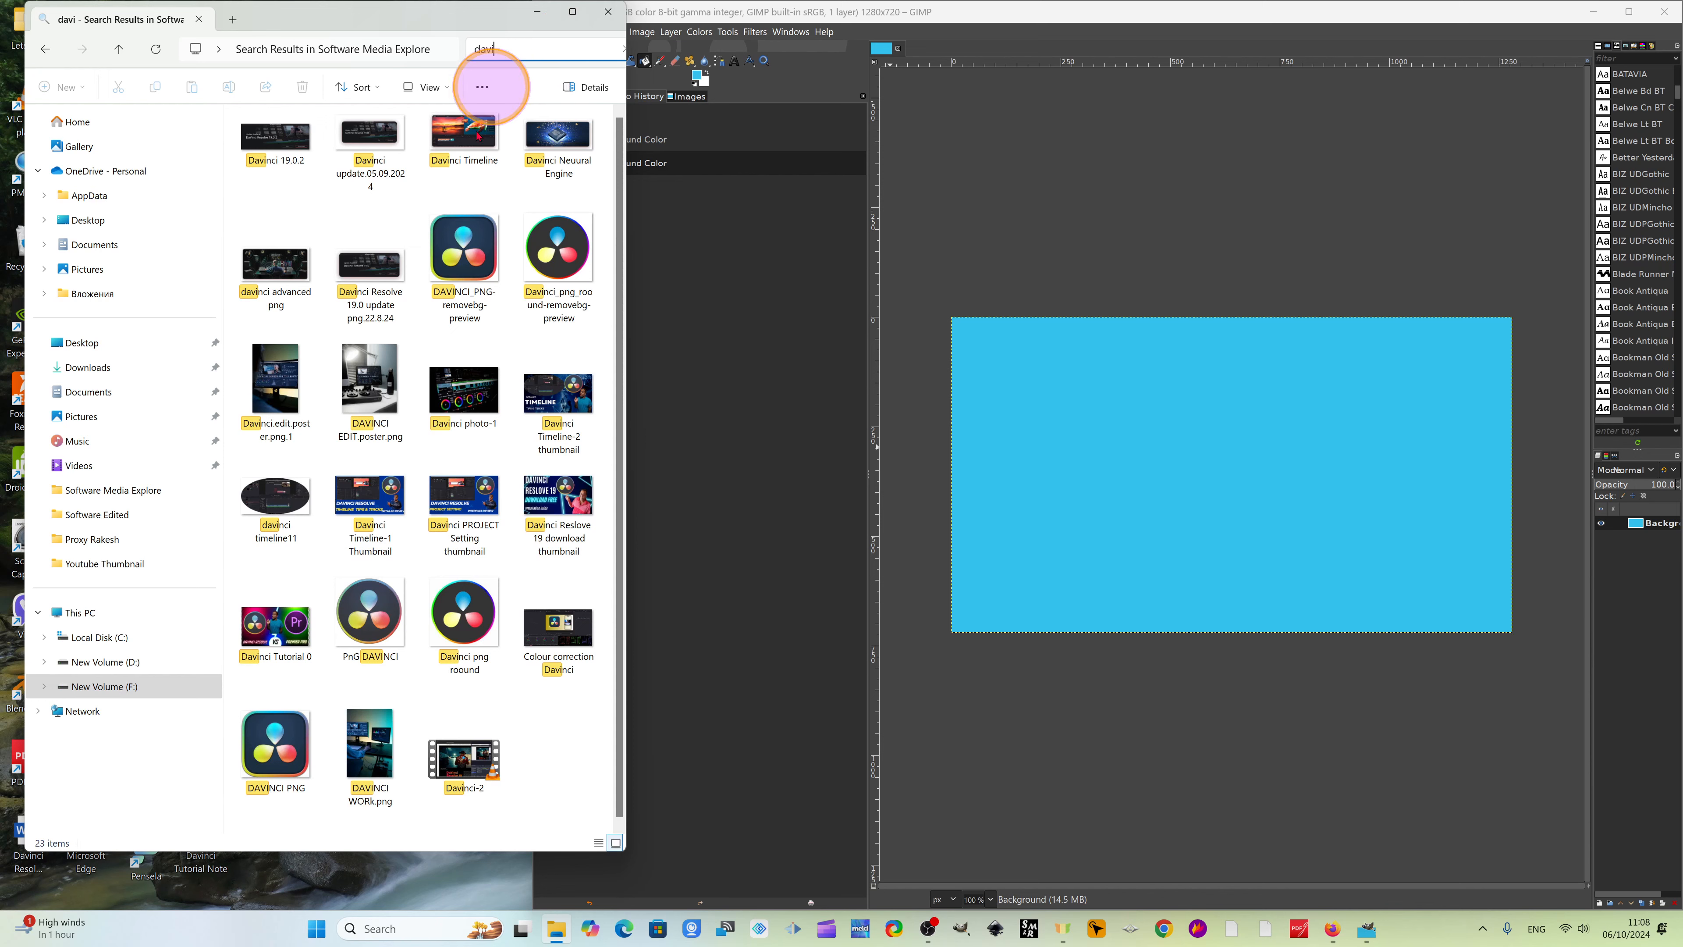
left_click(453, 249)
left_click_drag(453, 249, 1068, 463)
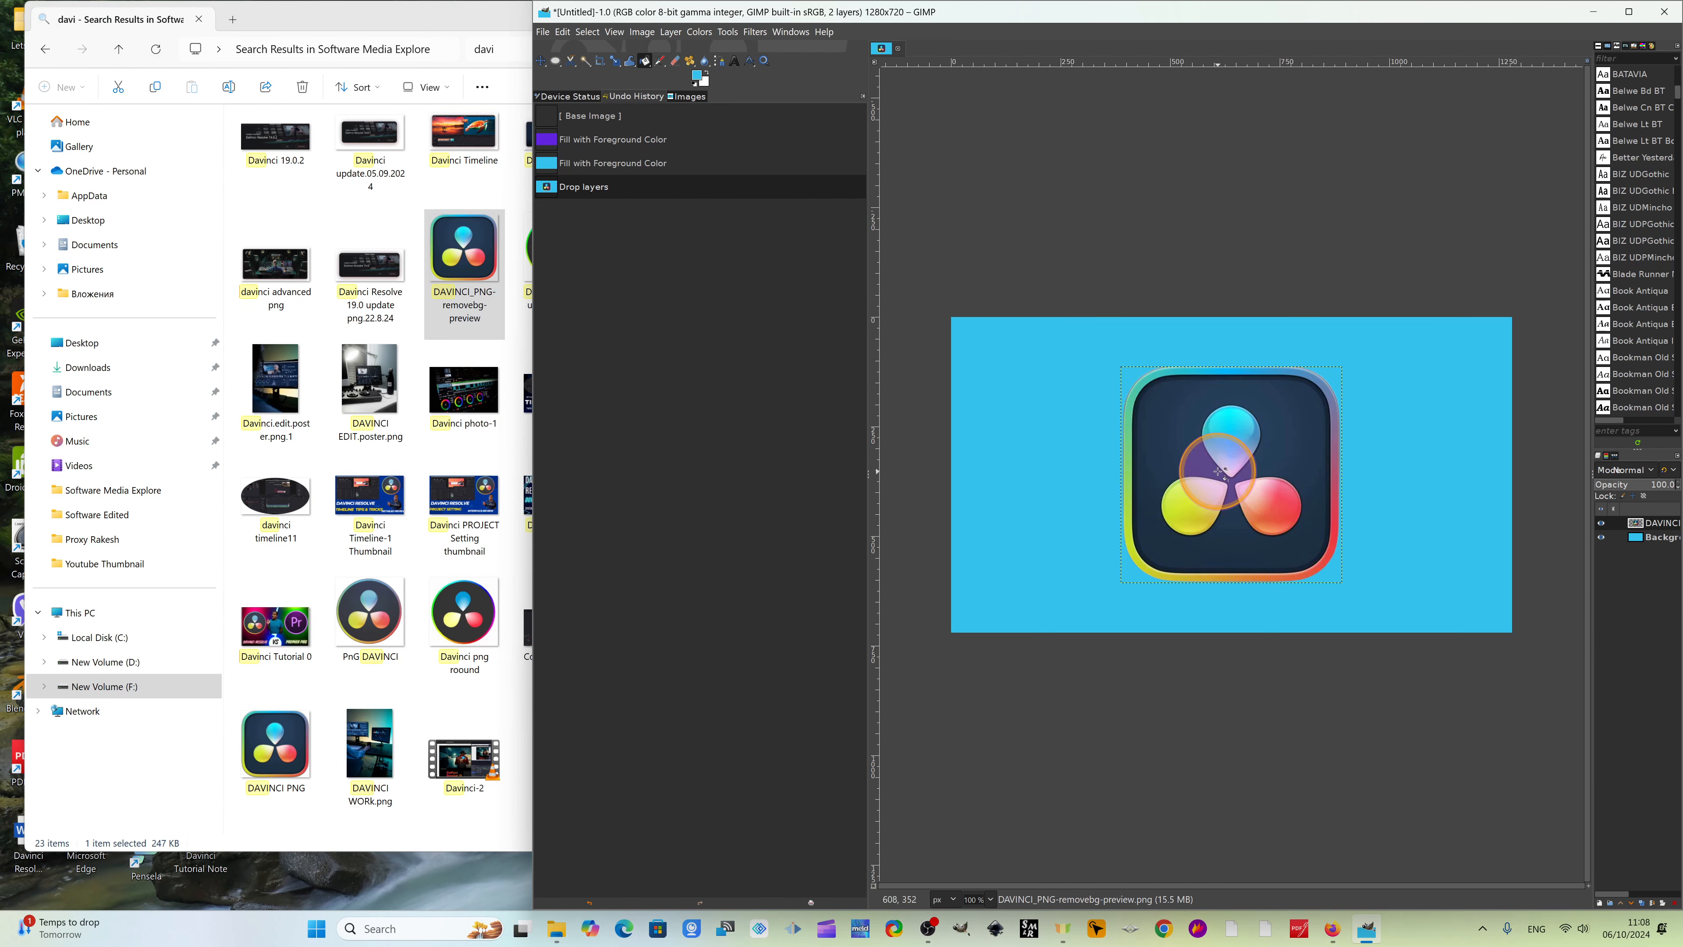
Scale the DaVinci logo layer down to 302 × 295 px and place it in the left half of the canvas.
left_click(1653, 537)
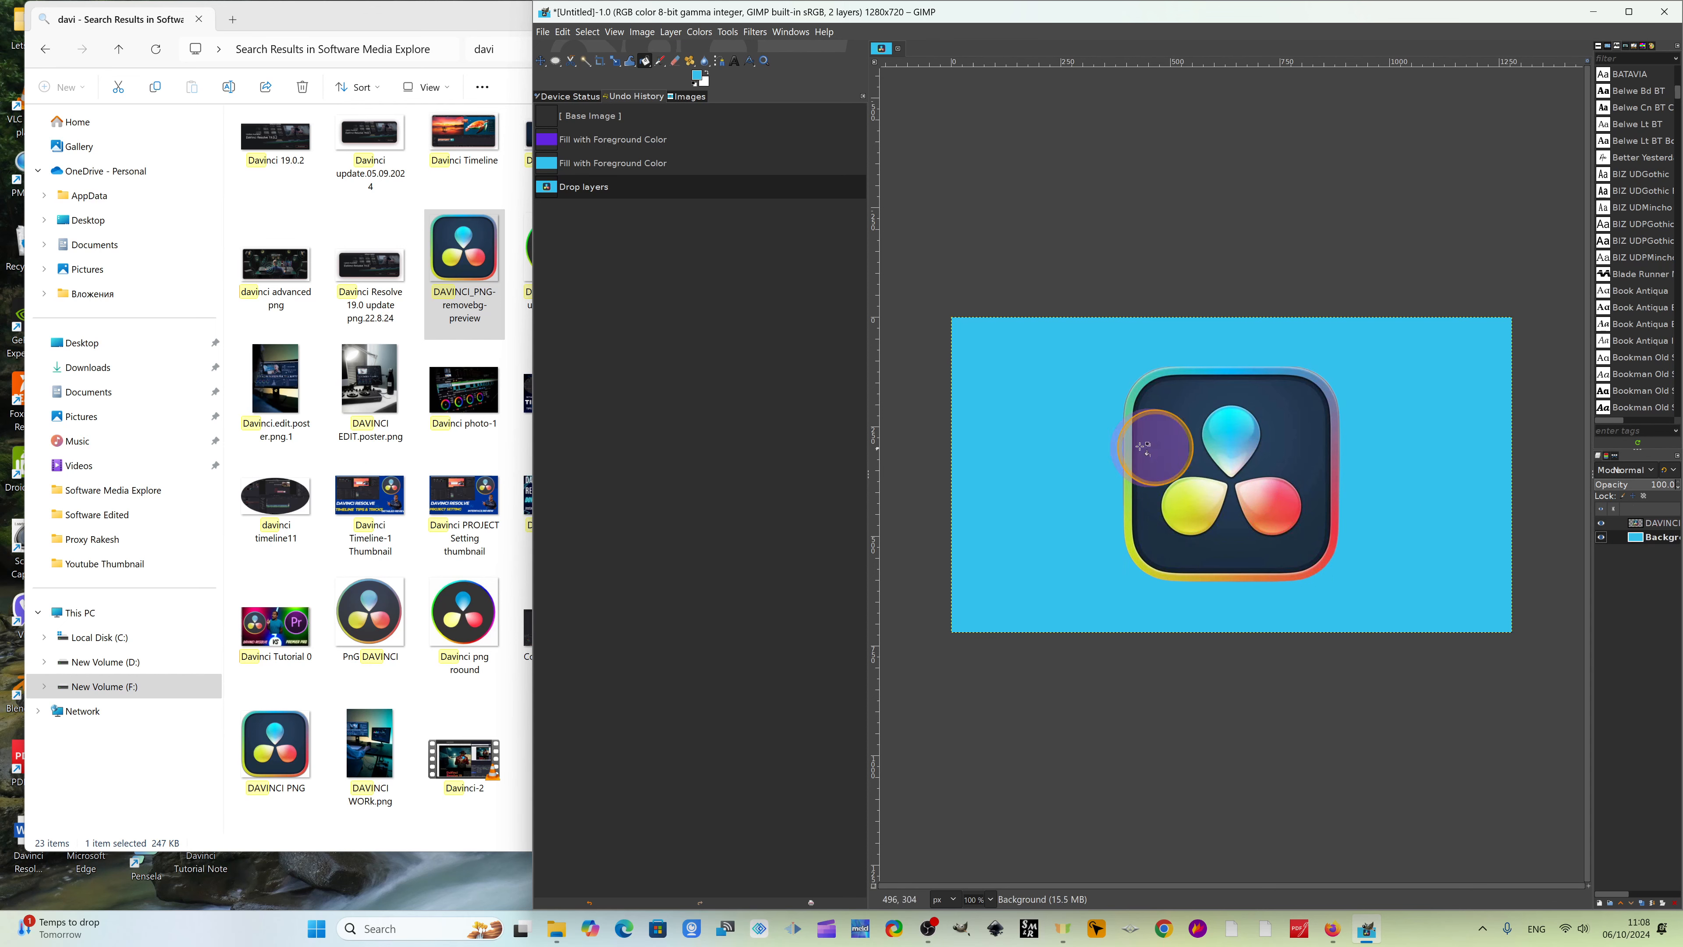
left_click(1667, 523)
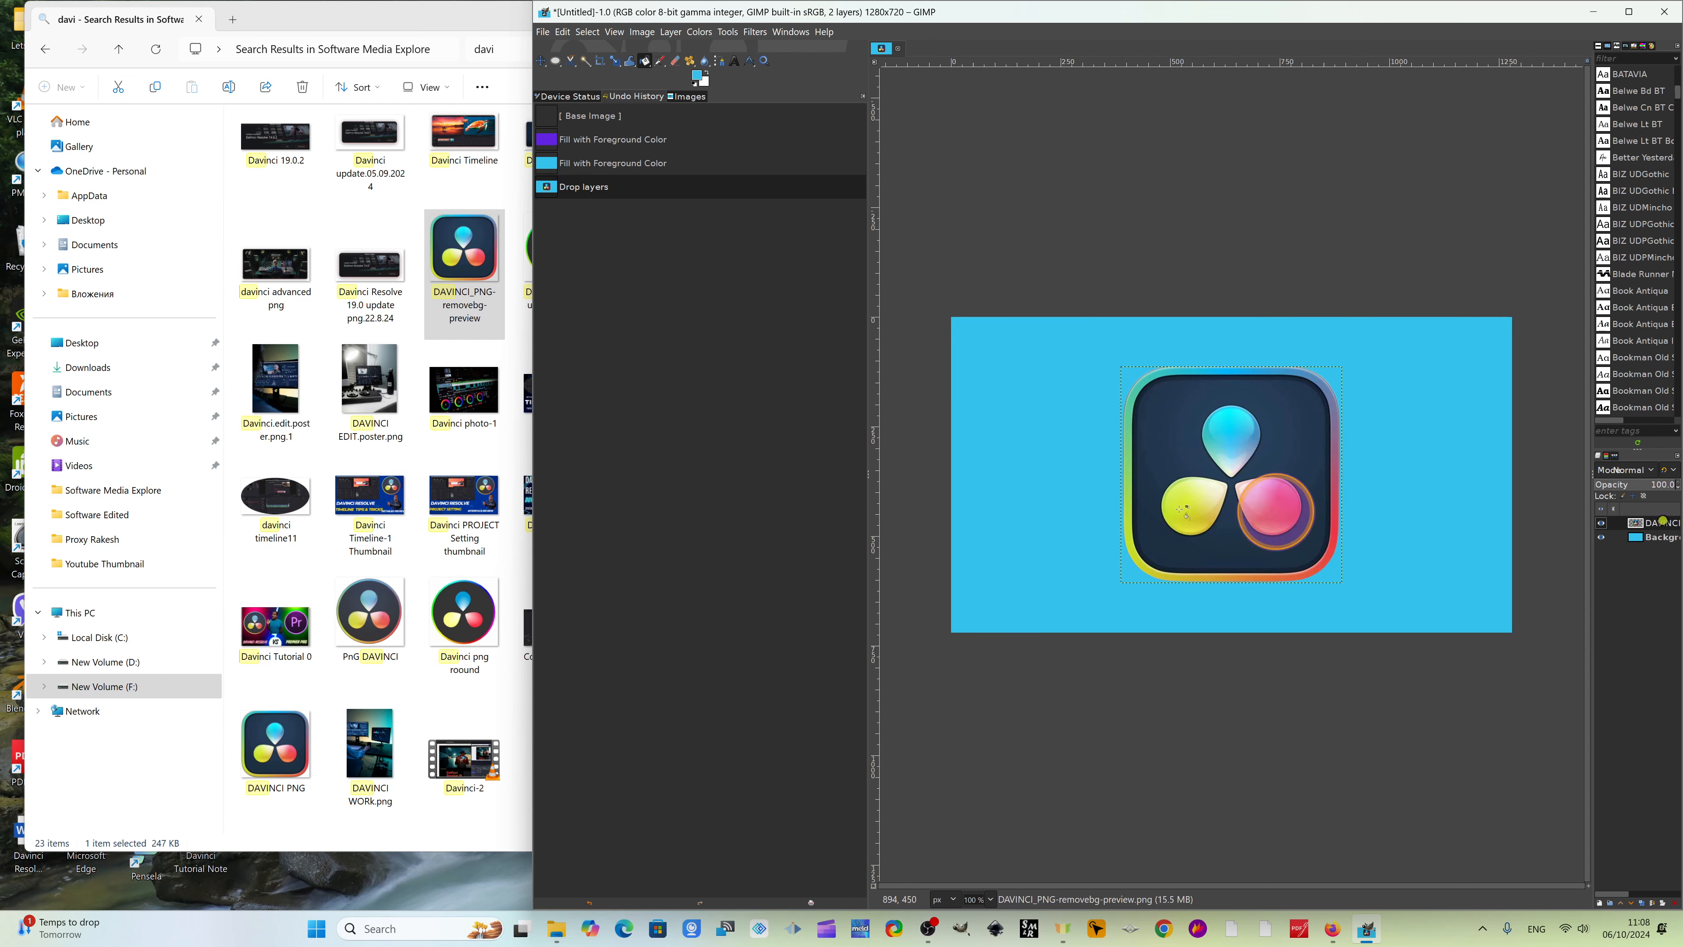
key("shift+s")
left_click(1100, 500)
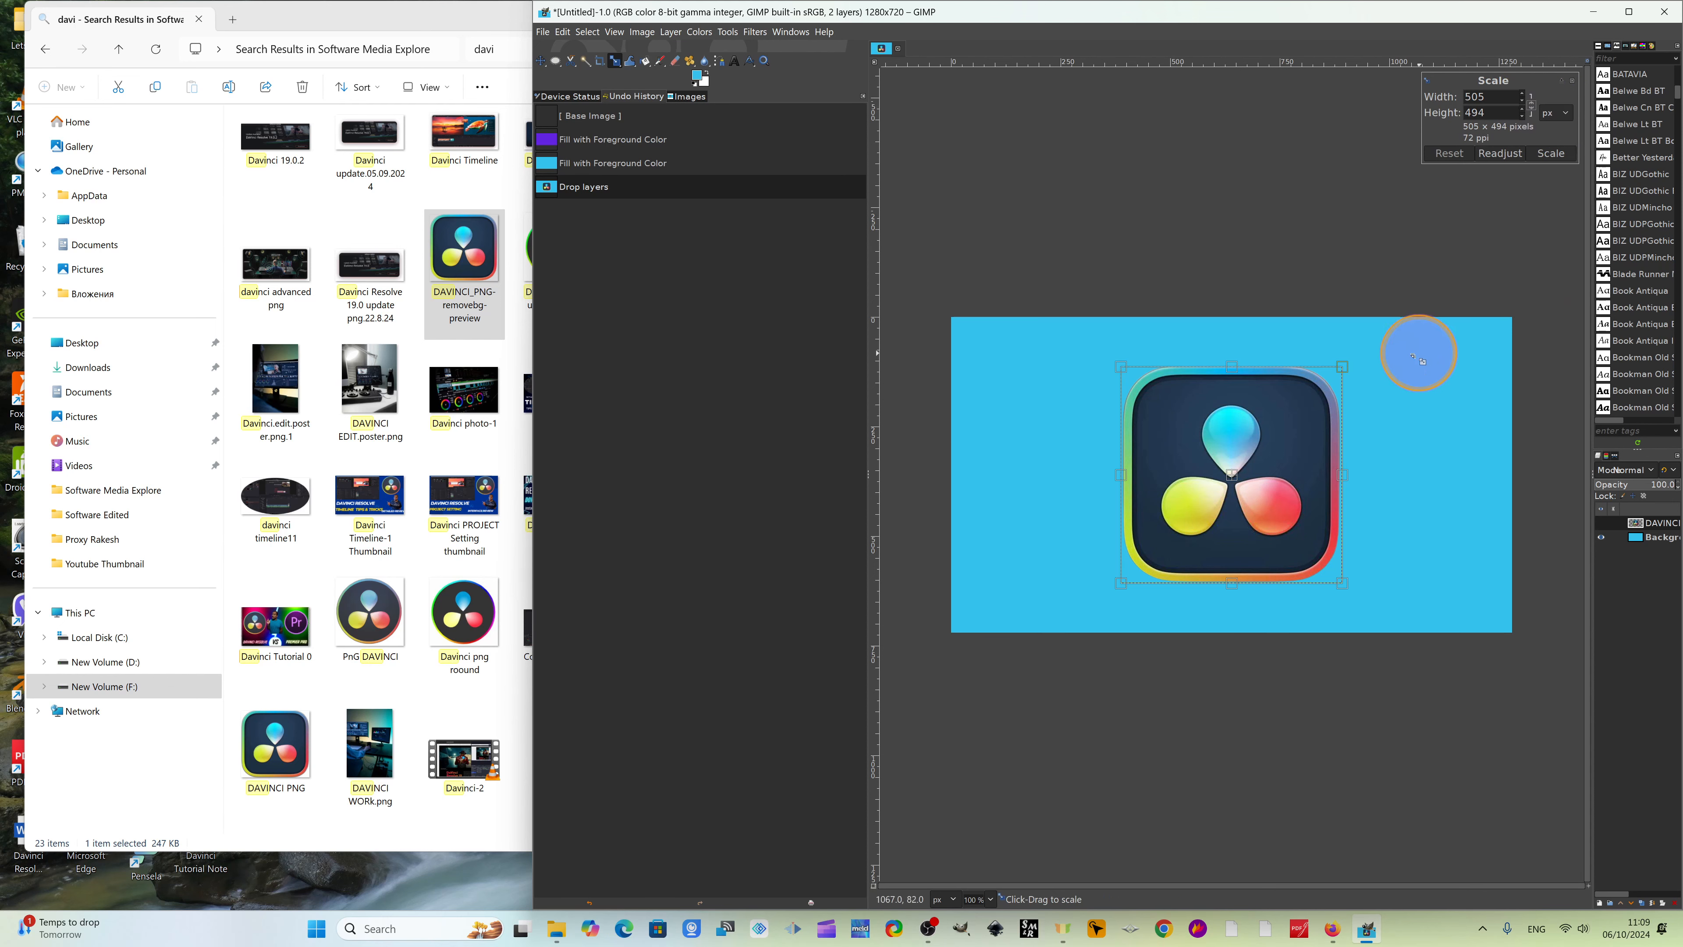
left_click_drag(1344, 586, 1318, 538)
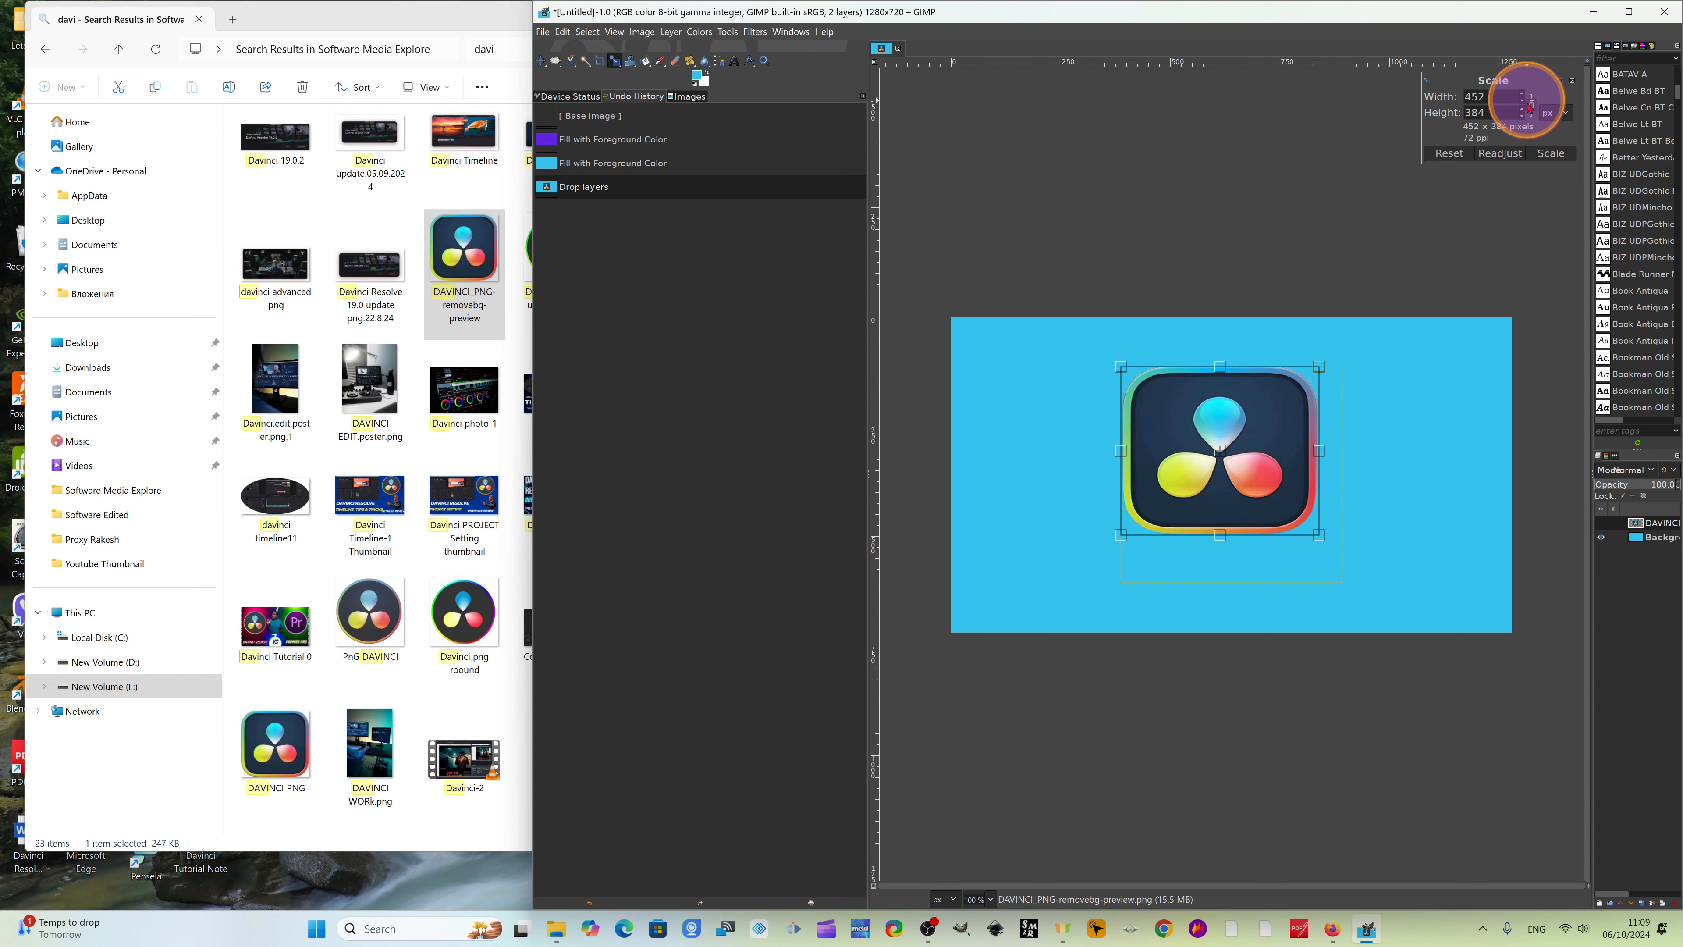
left_click(1448, 154)
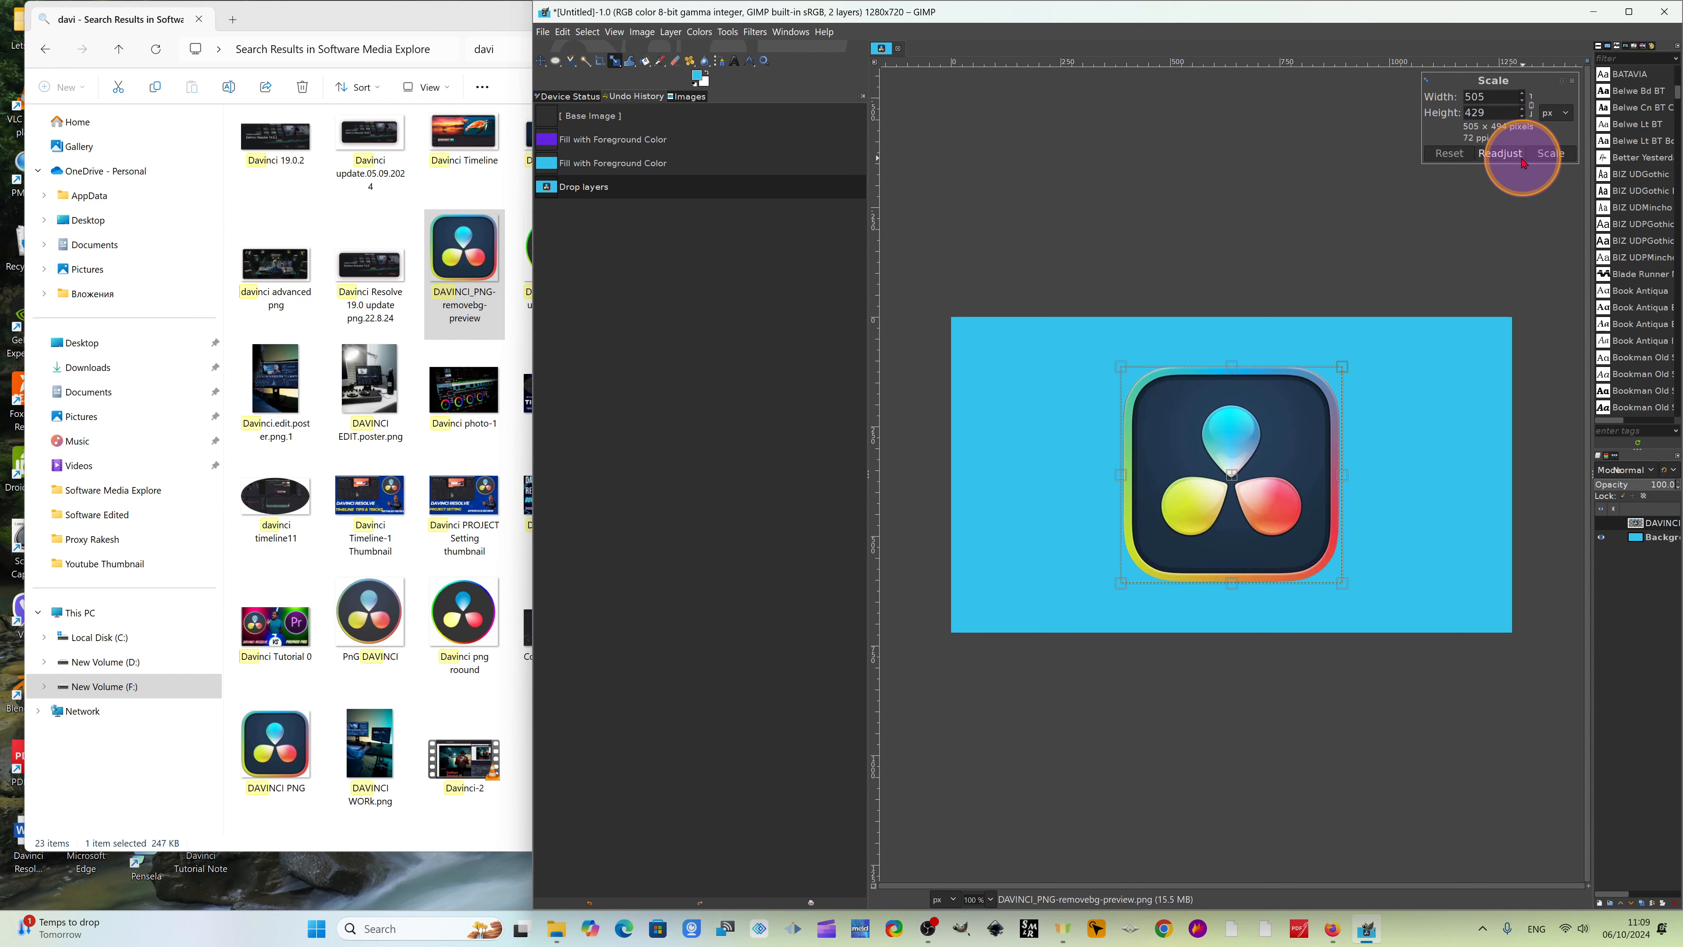
left_click(1499, 153)
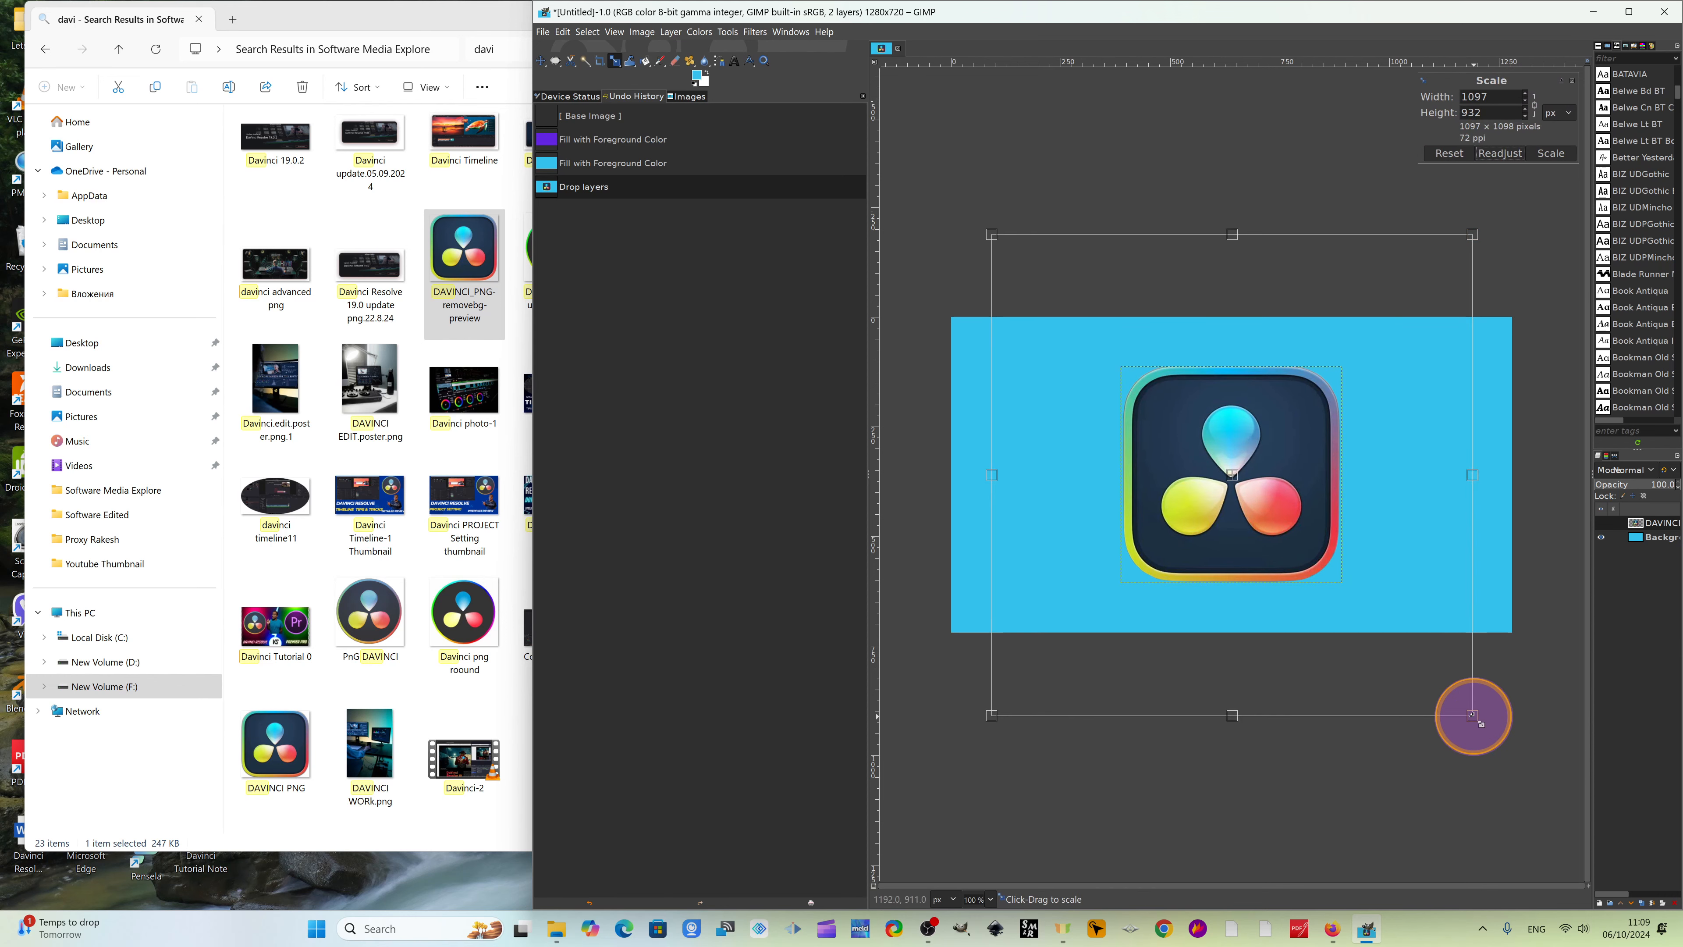
left_click_drag(1476, 714, 1091, 462)
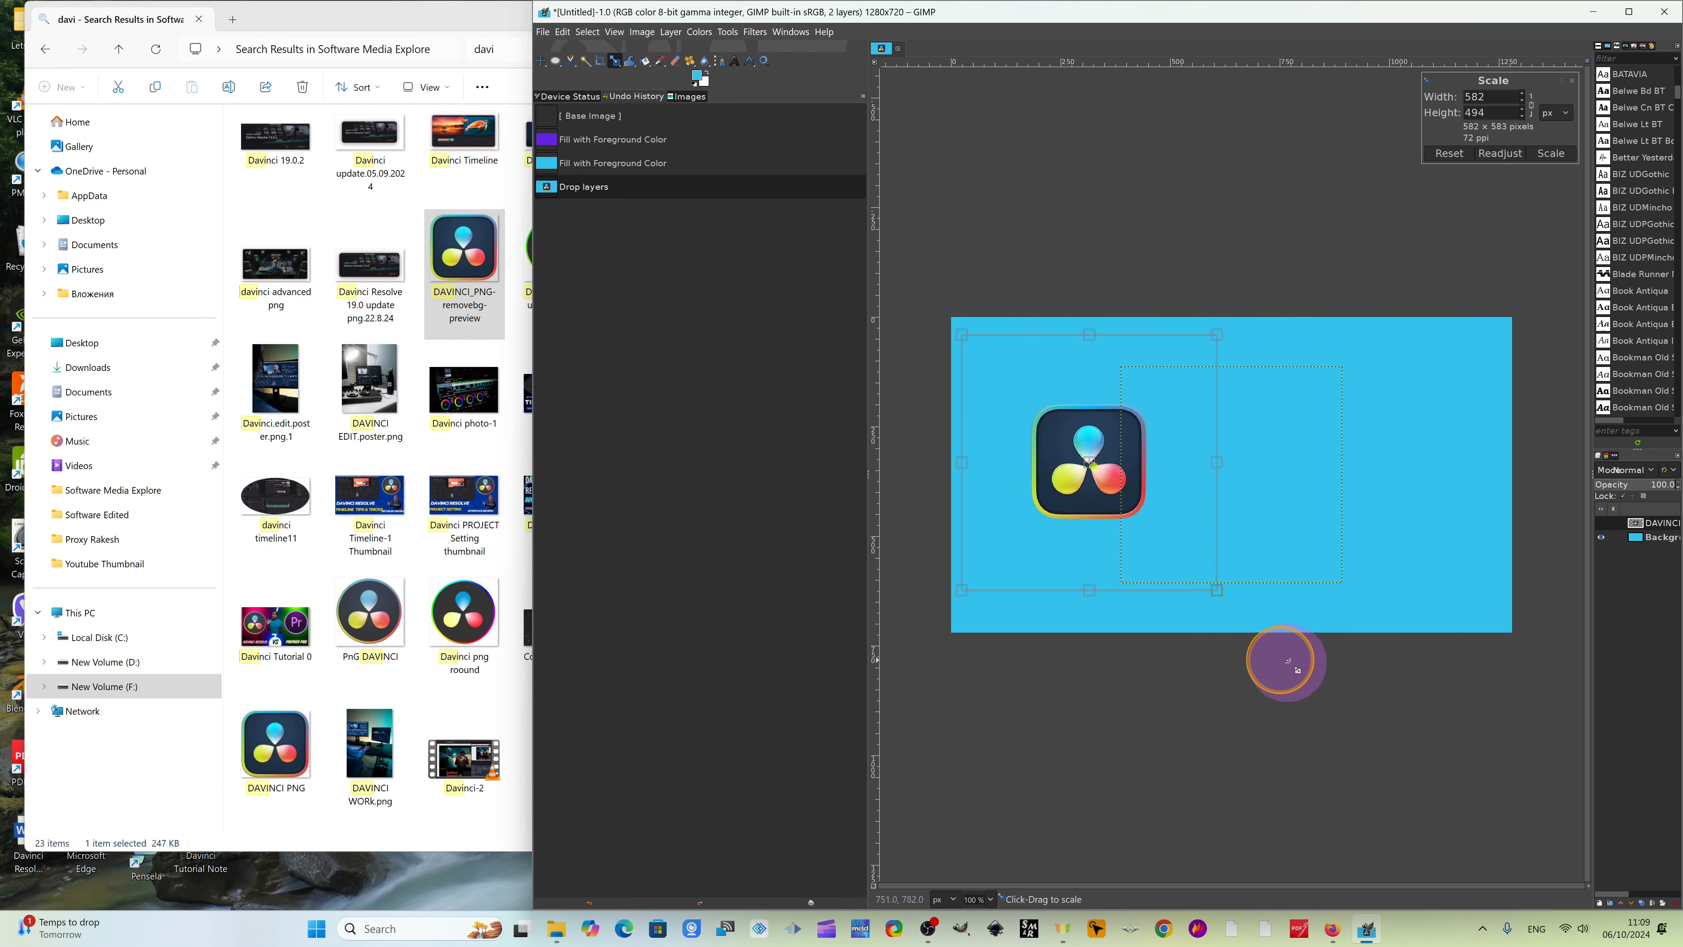
left_click_drag(1218, 588, 1251, 620)
left_click_drag(1106, 478, 1079, 469)
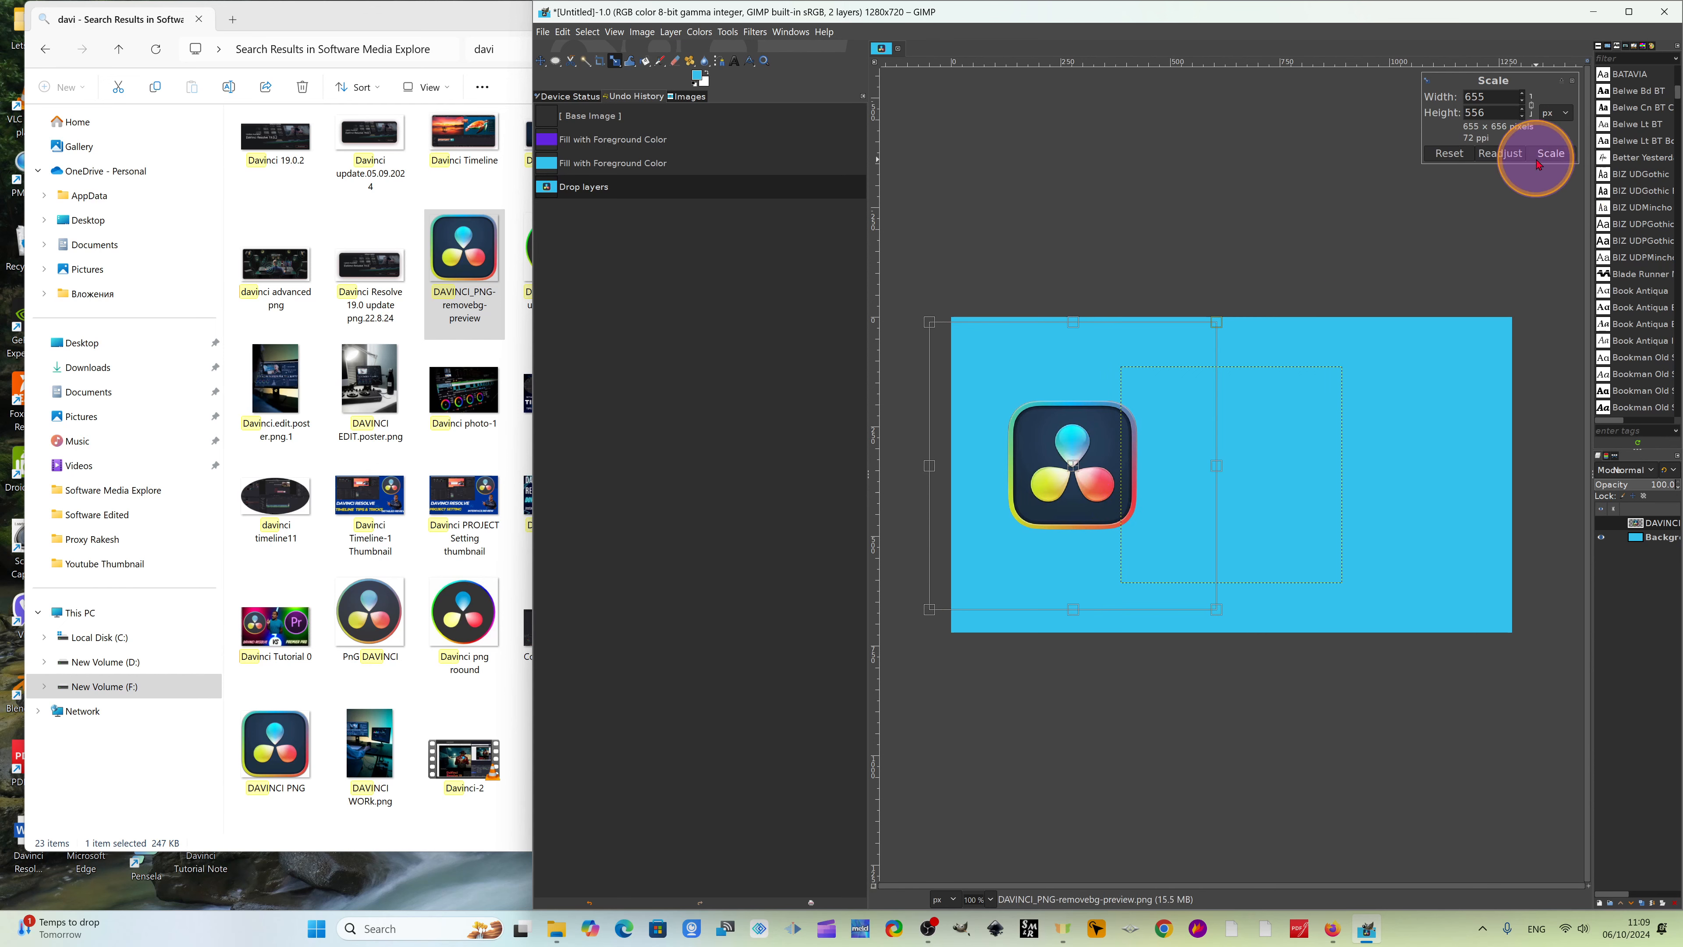
left_click(1551, 154)
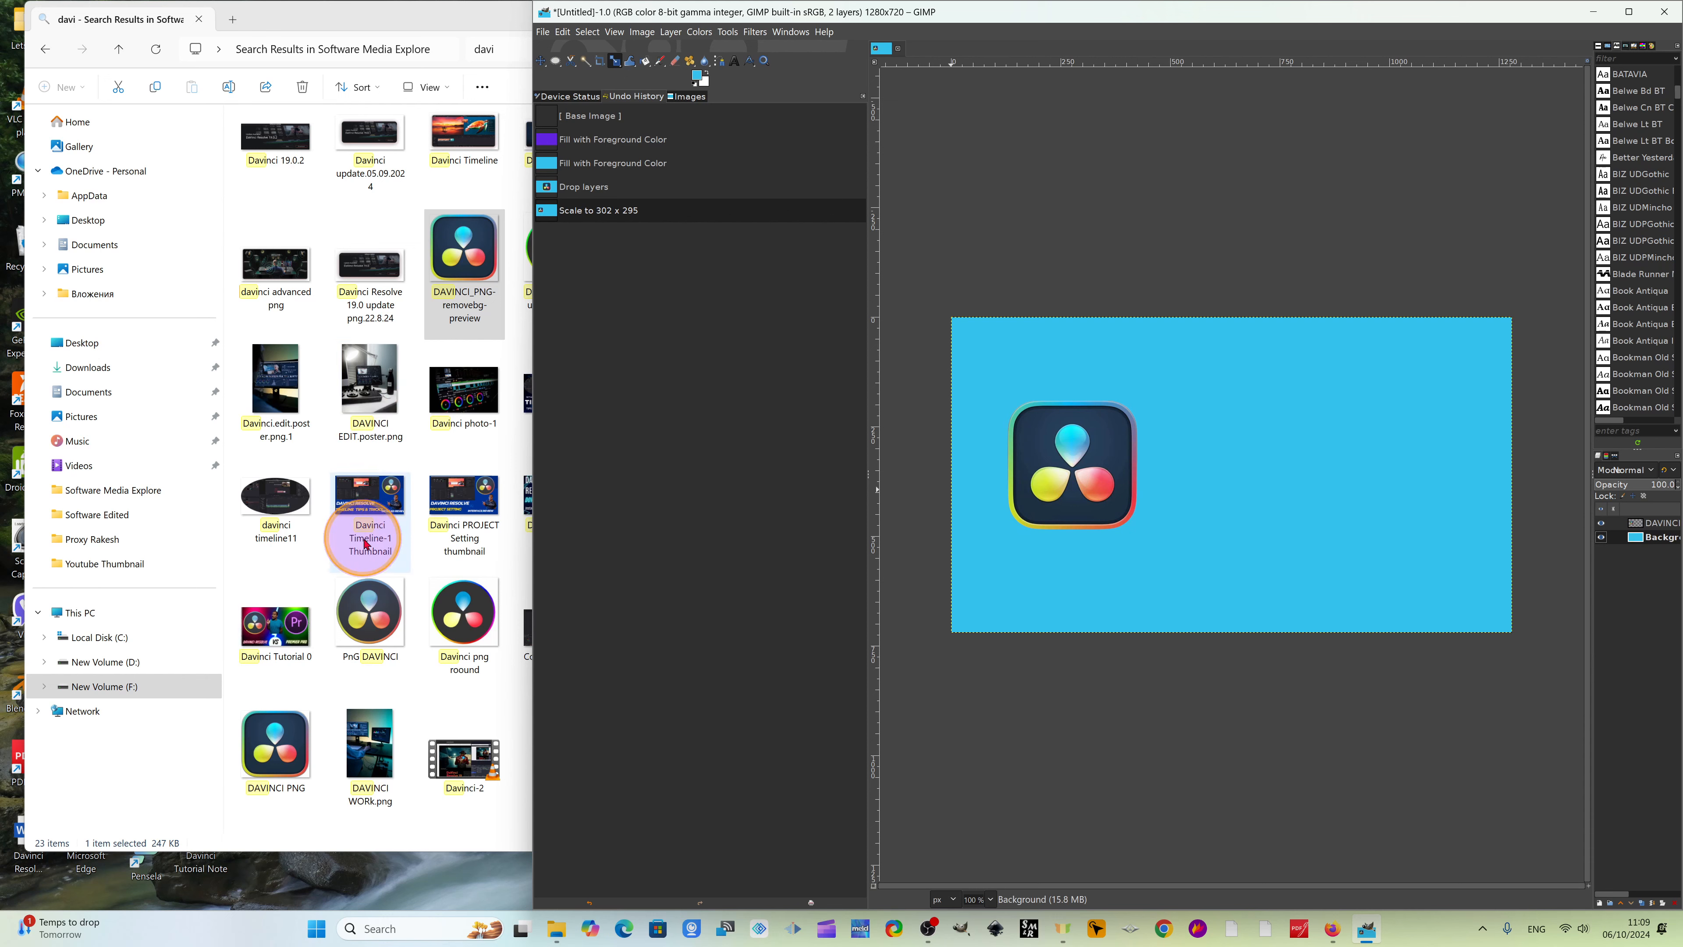
Search the media folder in File Explorer for "kde" and add the Kde.logo-removebg-preview image to the GIMP canvas as a layer.
left_click(490, 49)
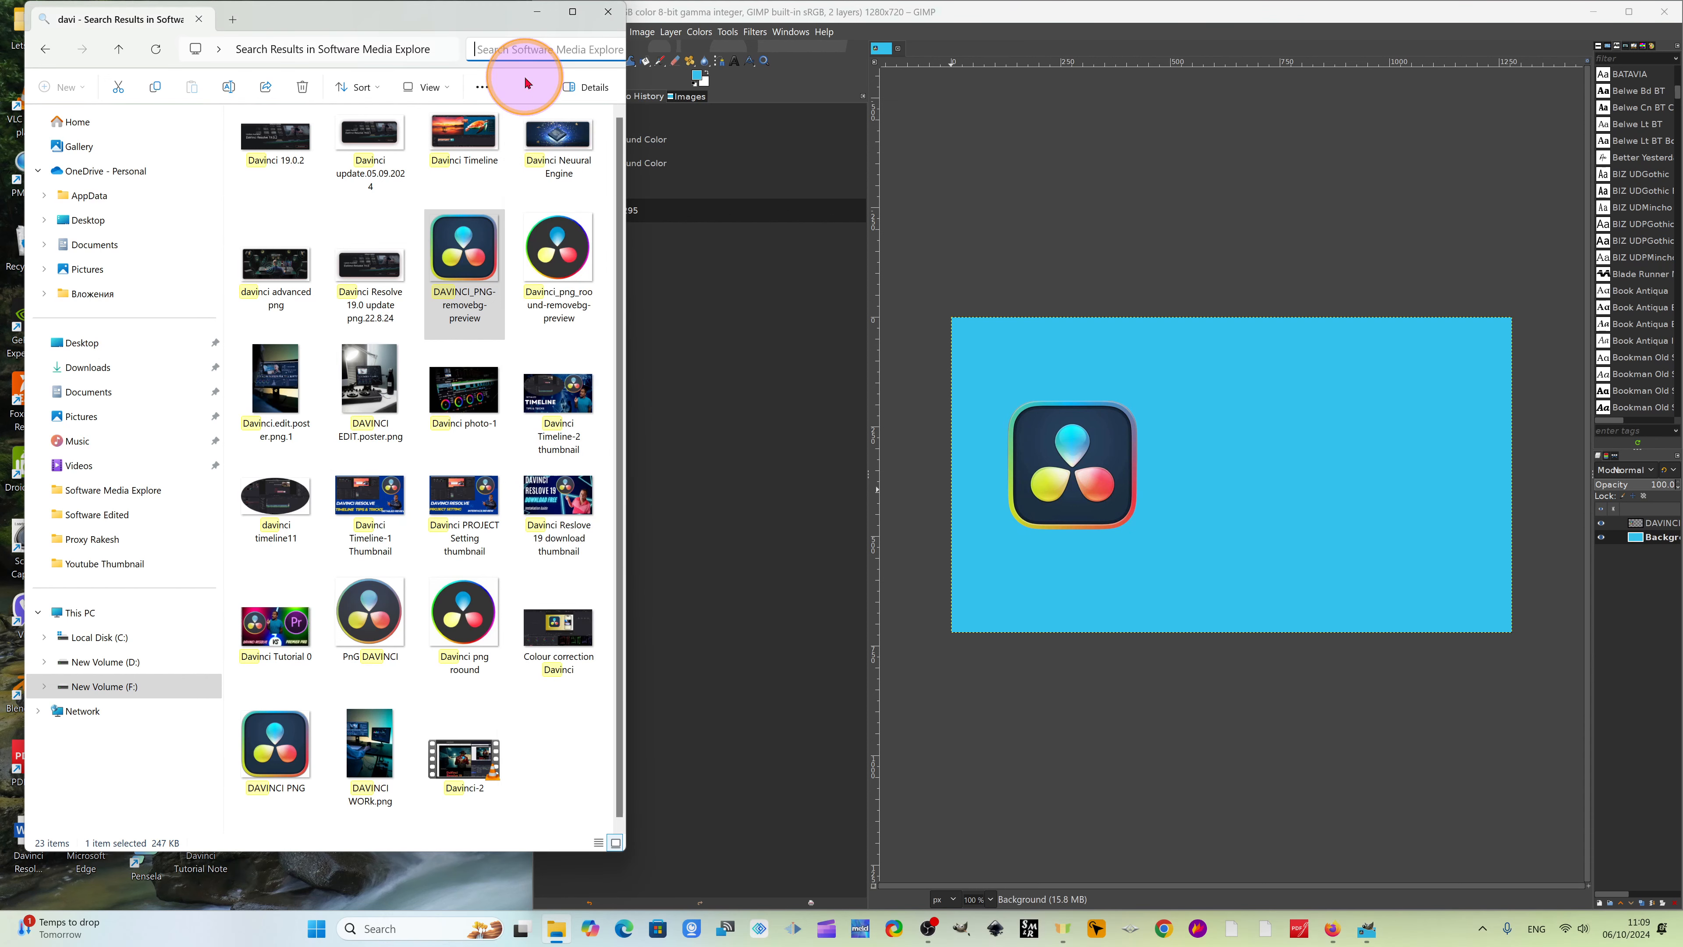
type("kde")
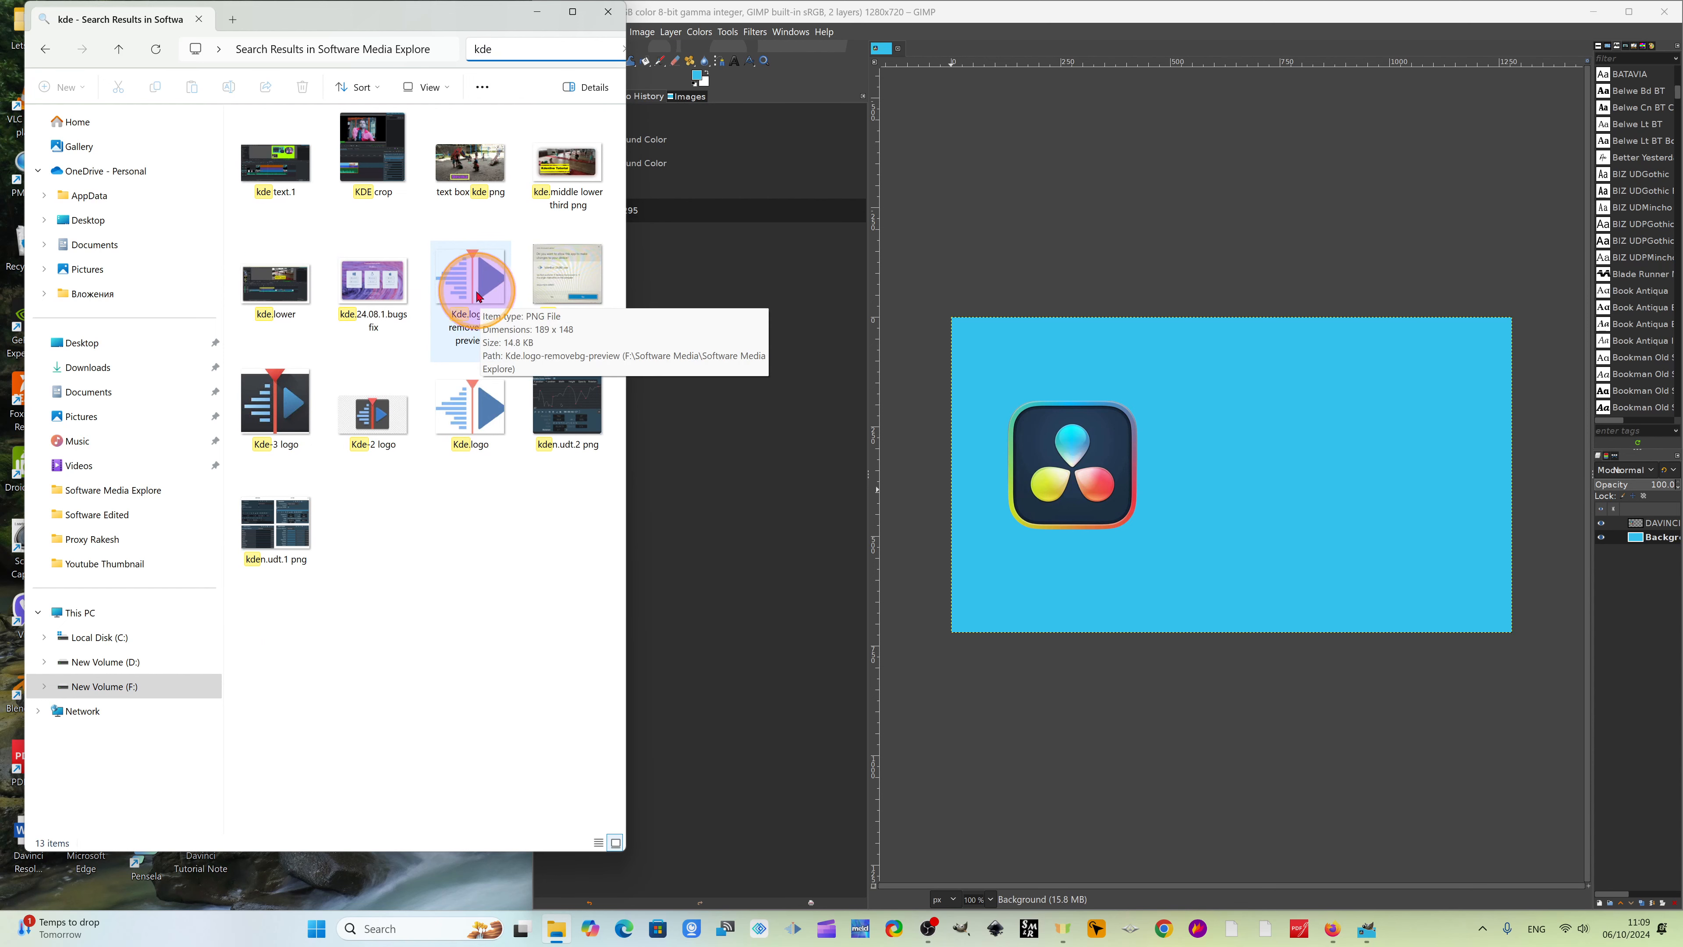
left_click(445, 302)
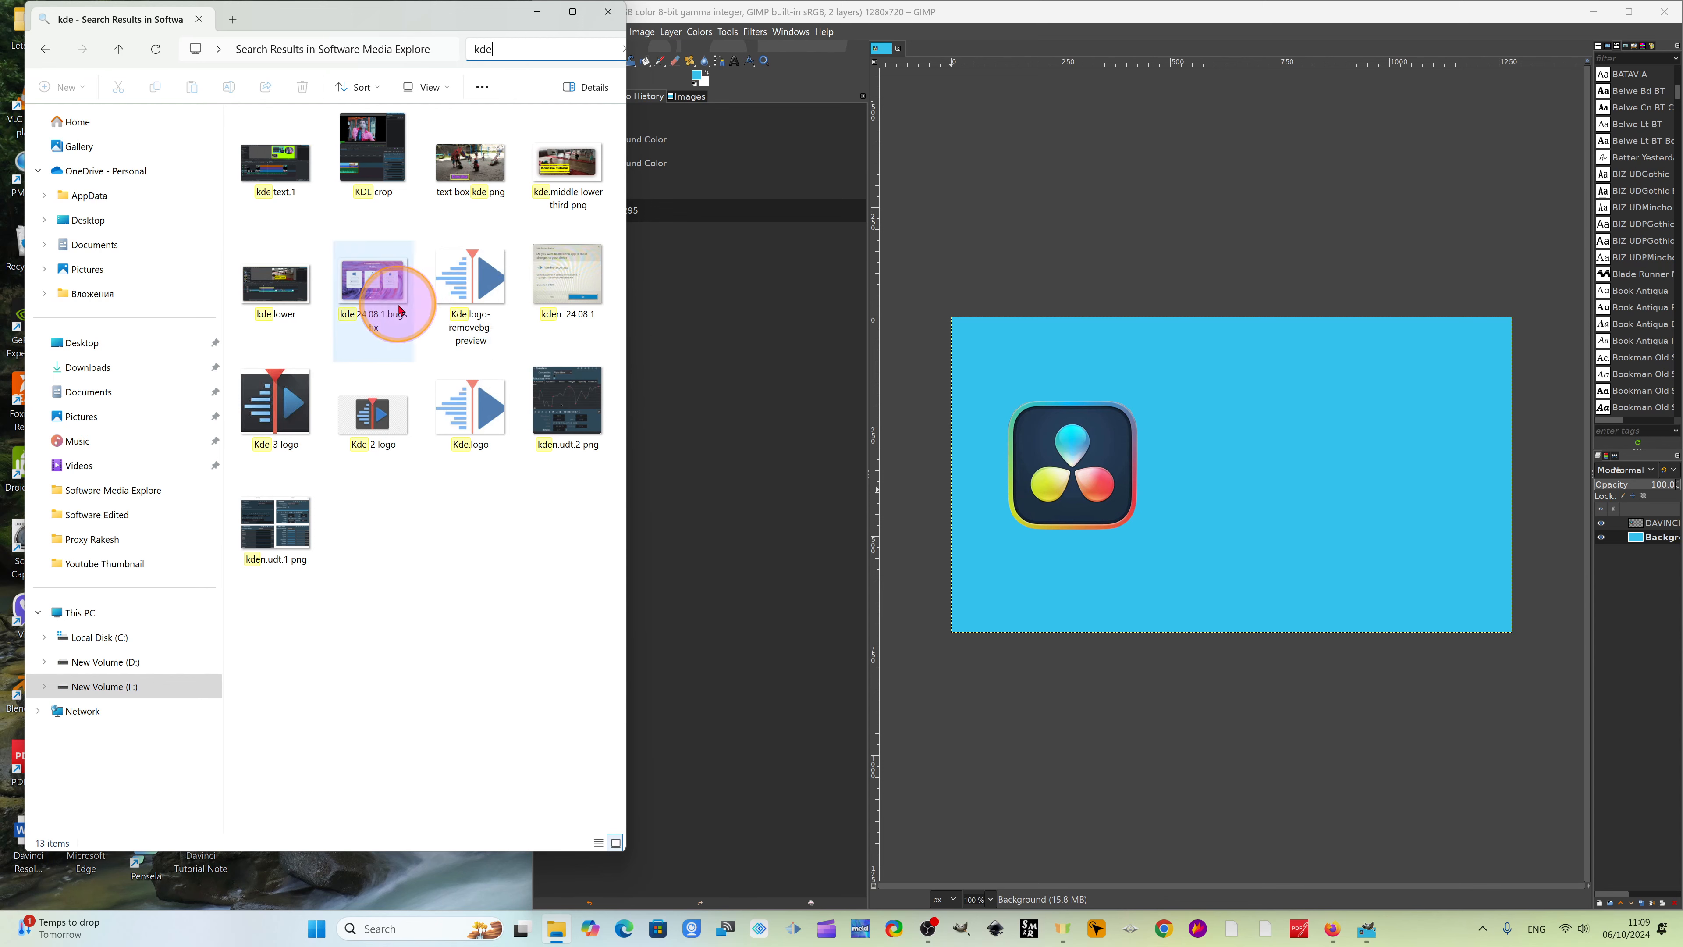
left_click(467, 414)
left_click(462, 299)
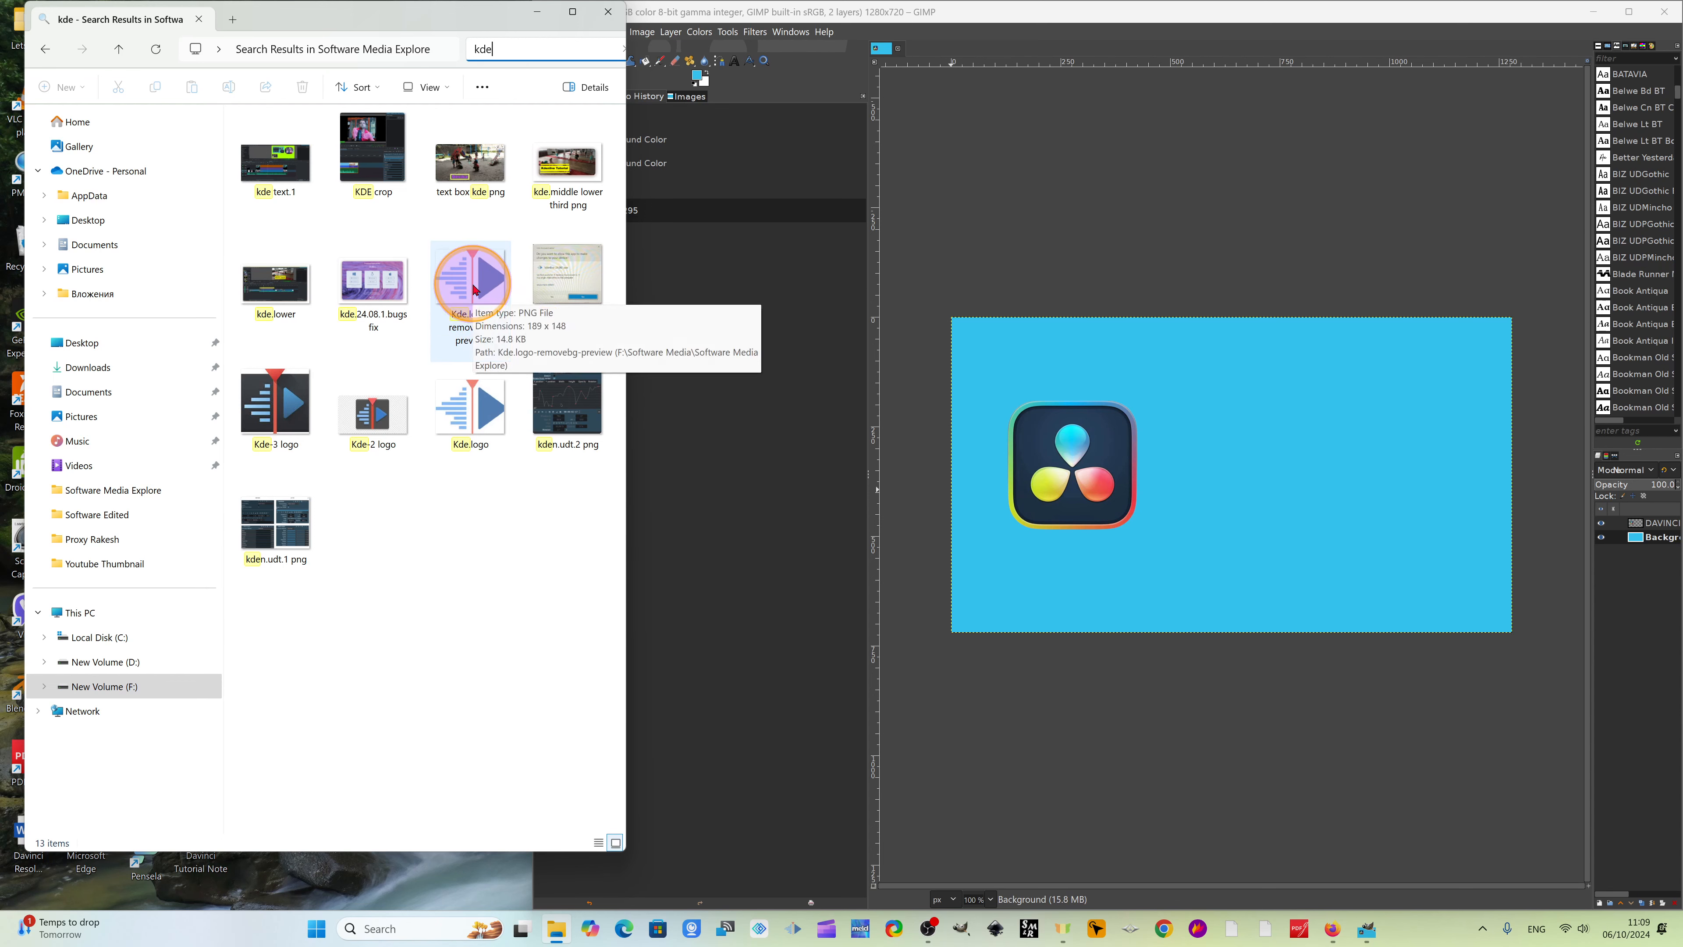
left_click_drag(475, 290, 1287, 474)
left_click(438, 17)
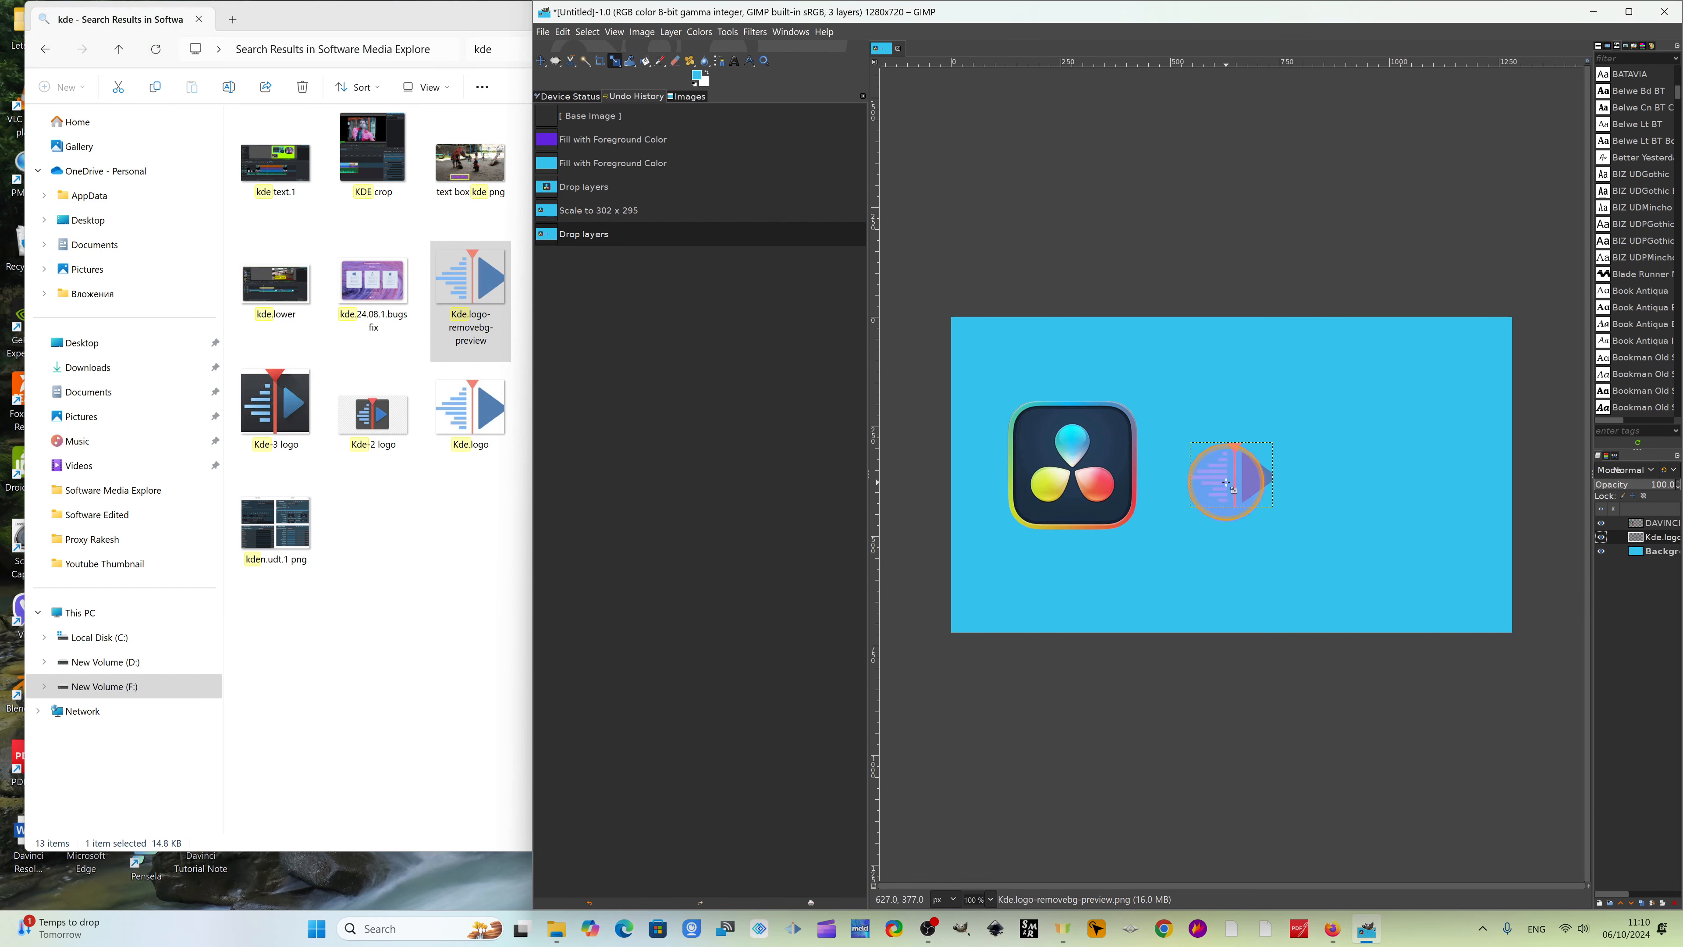
Scale the KDE logo layer up to 348 × 272 px and place it in the right half of the canvas.
left_click_drag(1228, 484, 1266, 406)
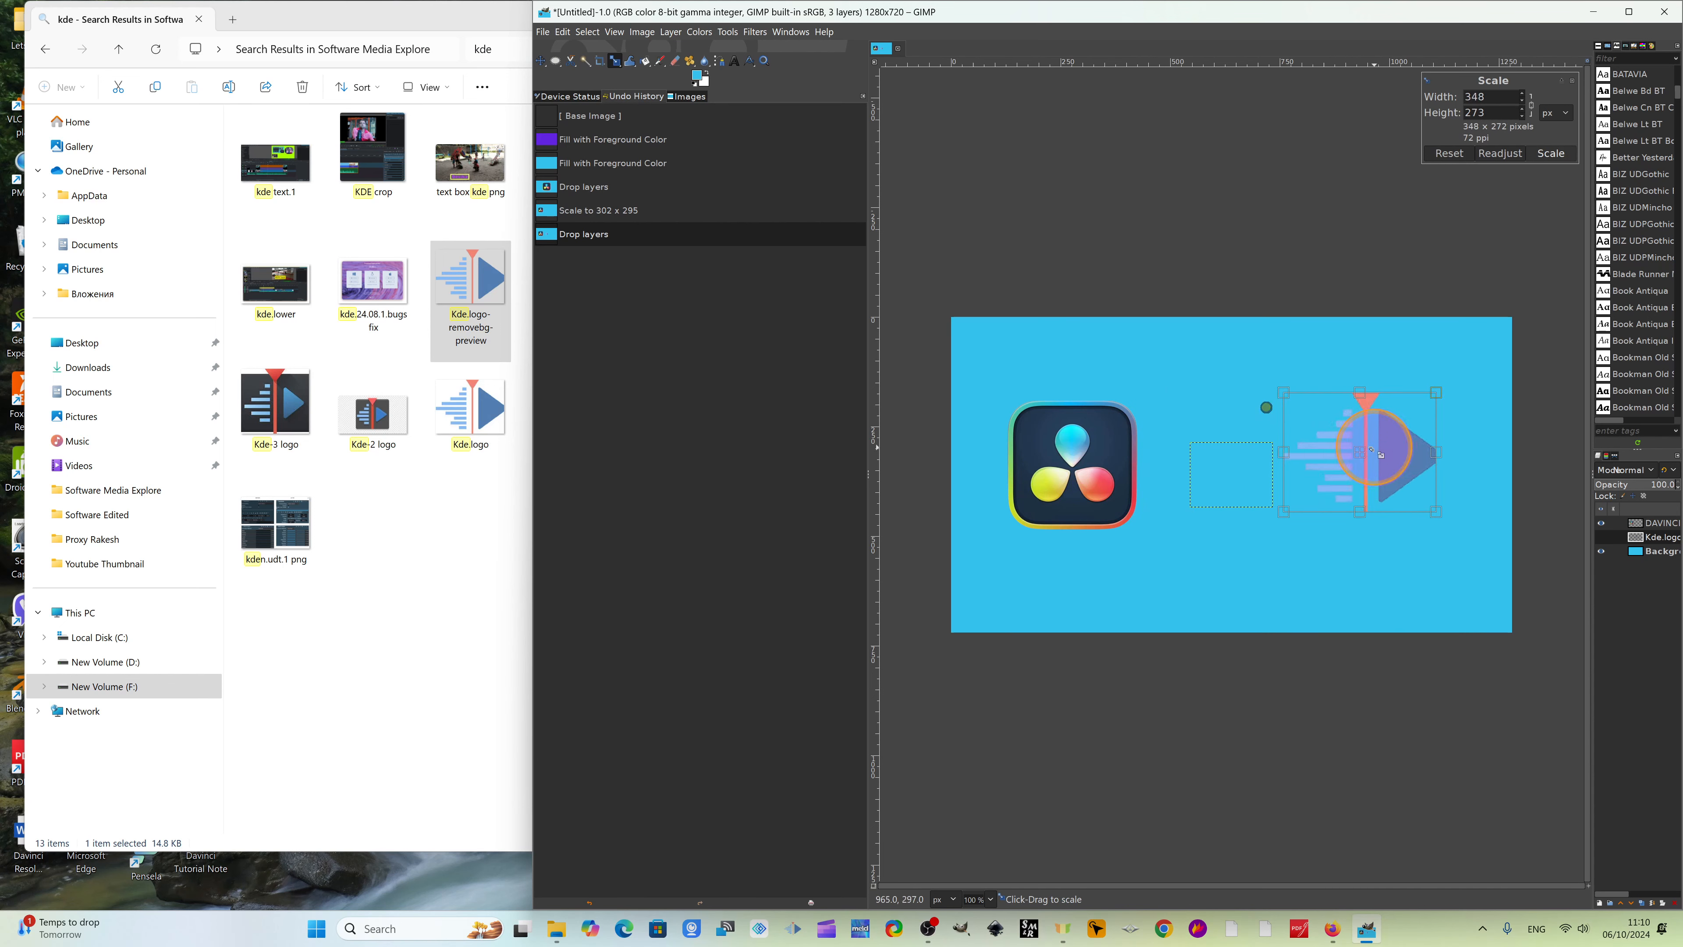
left_click_drag(1361, 455, 1353, 471)
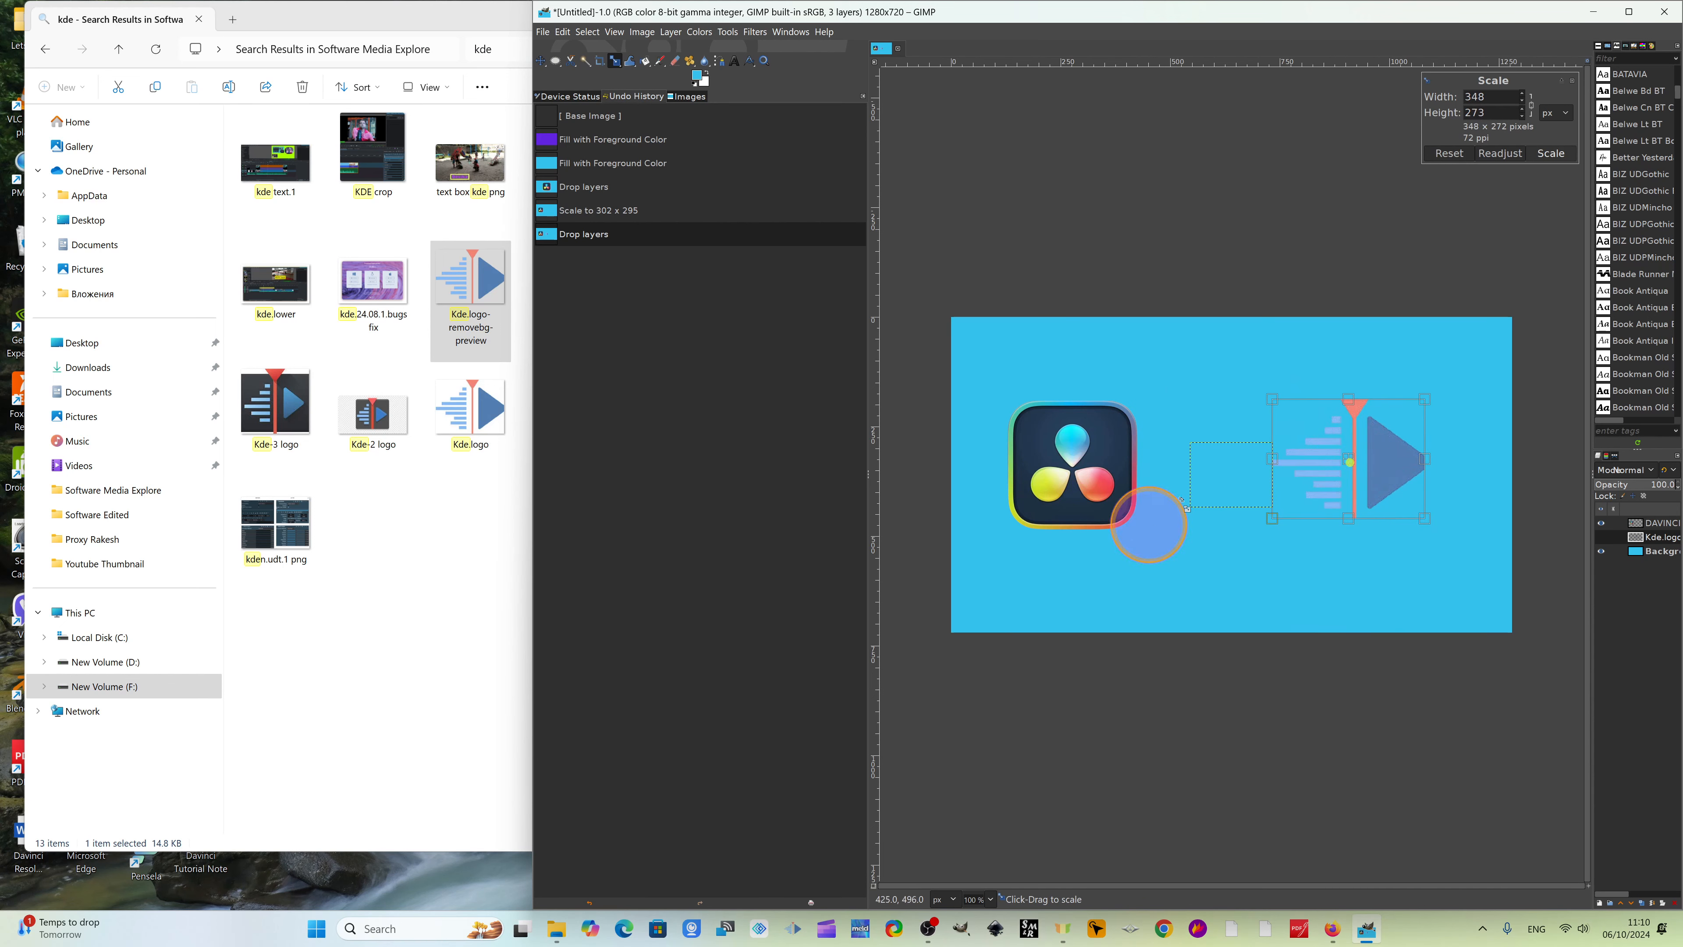
left_click(1551, 153)
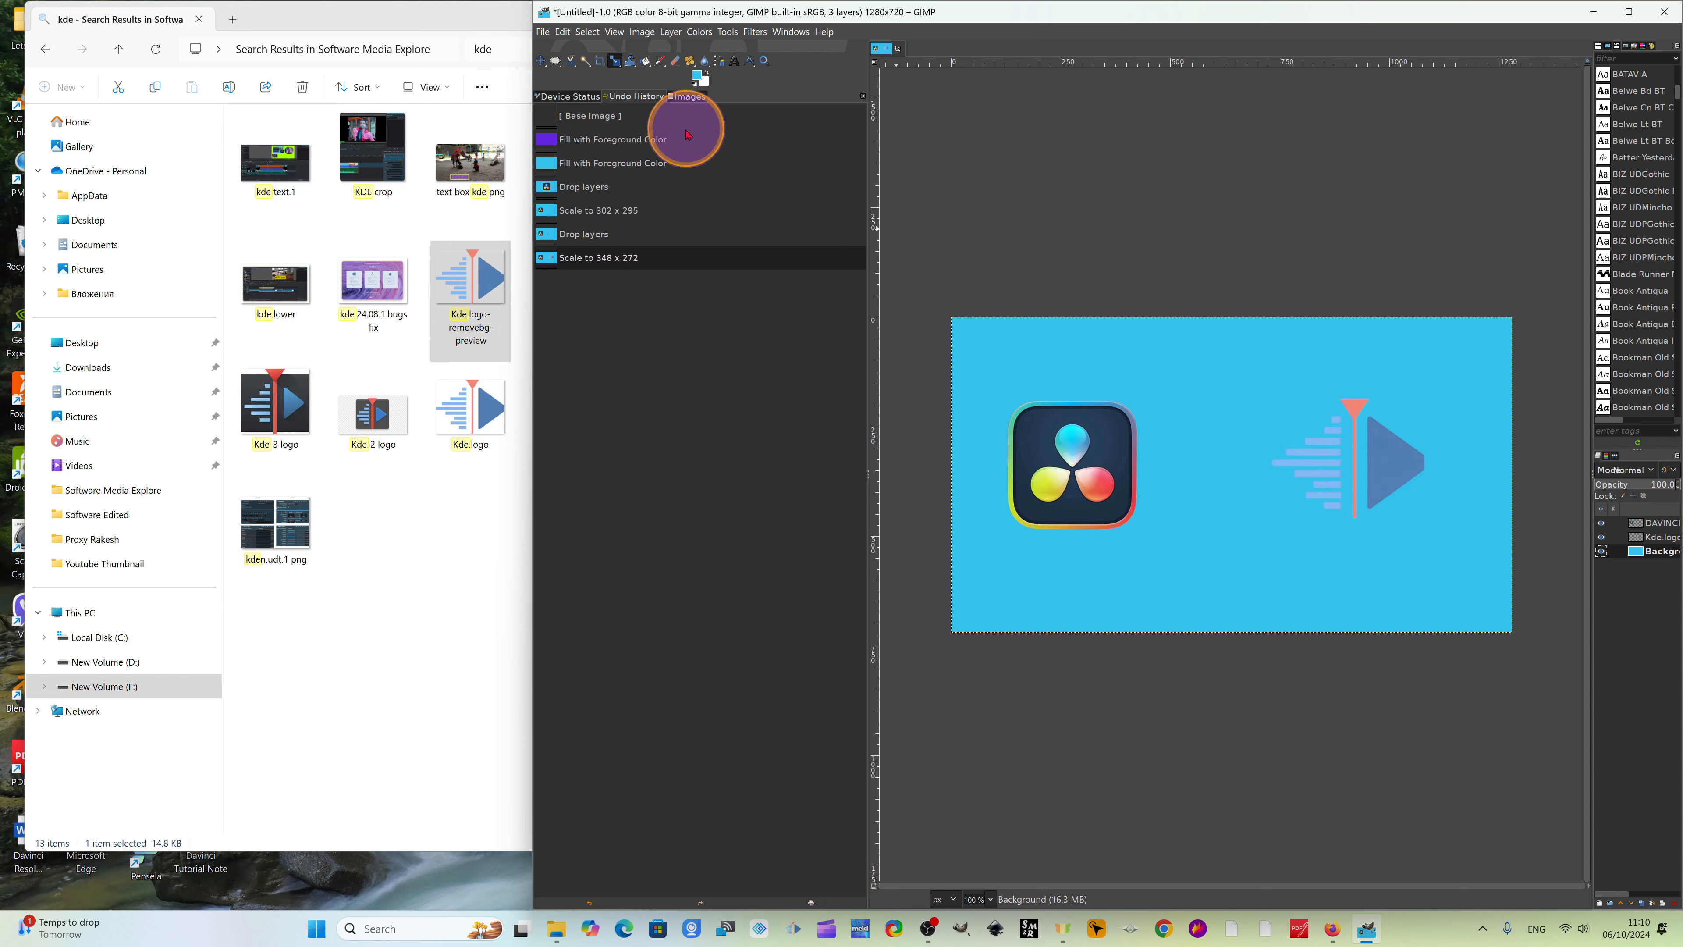
Set the foreground color to light purple bd7ed1 and bucket-fill the background layer with it.
left_click(699, 76)
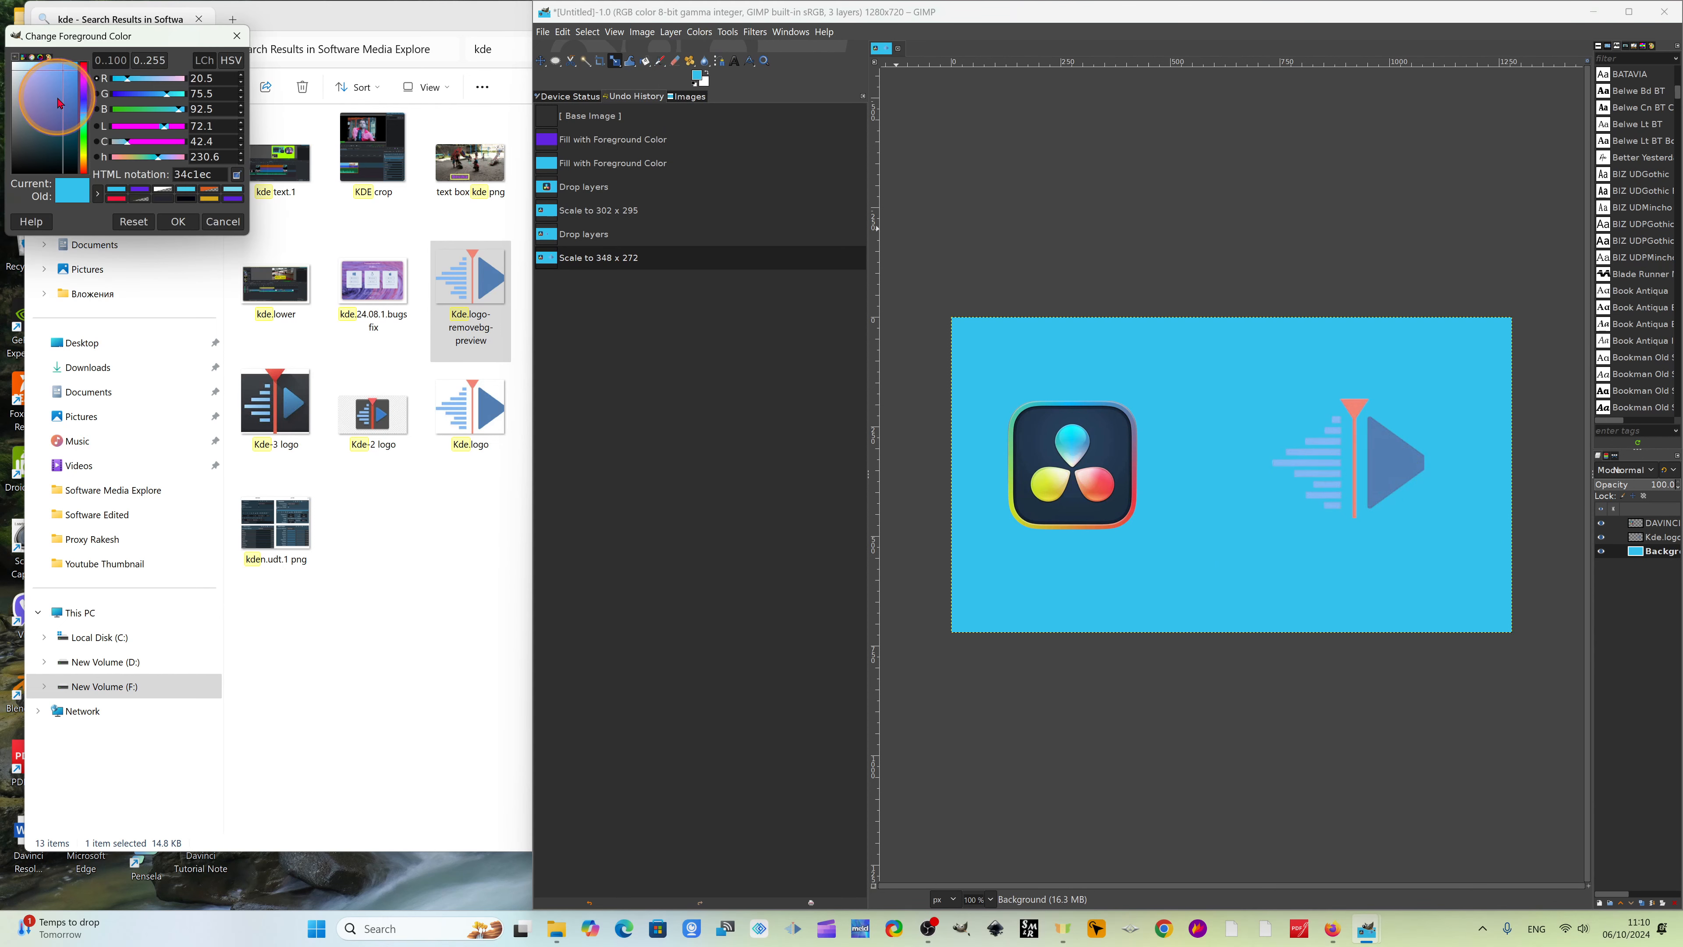
left_click(177, 78)
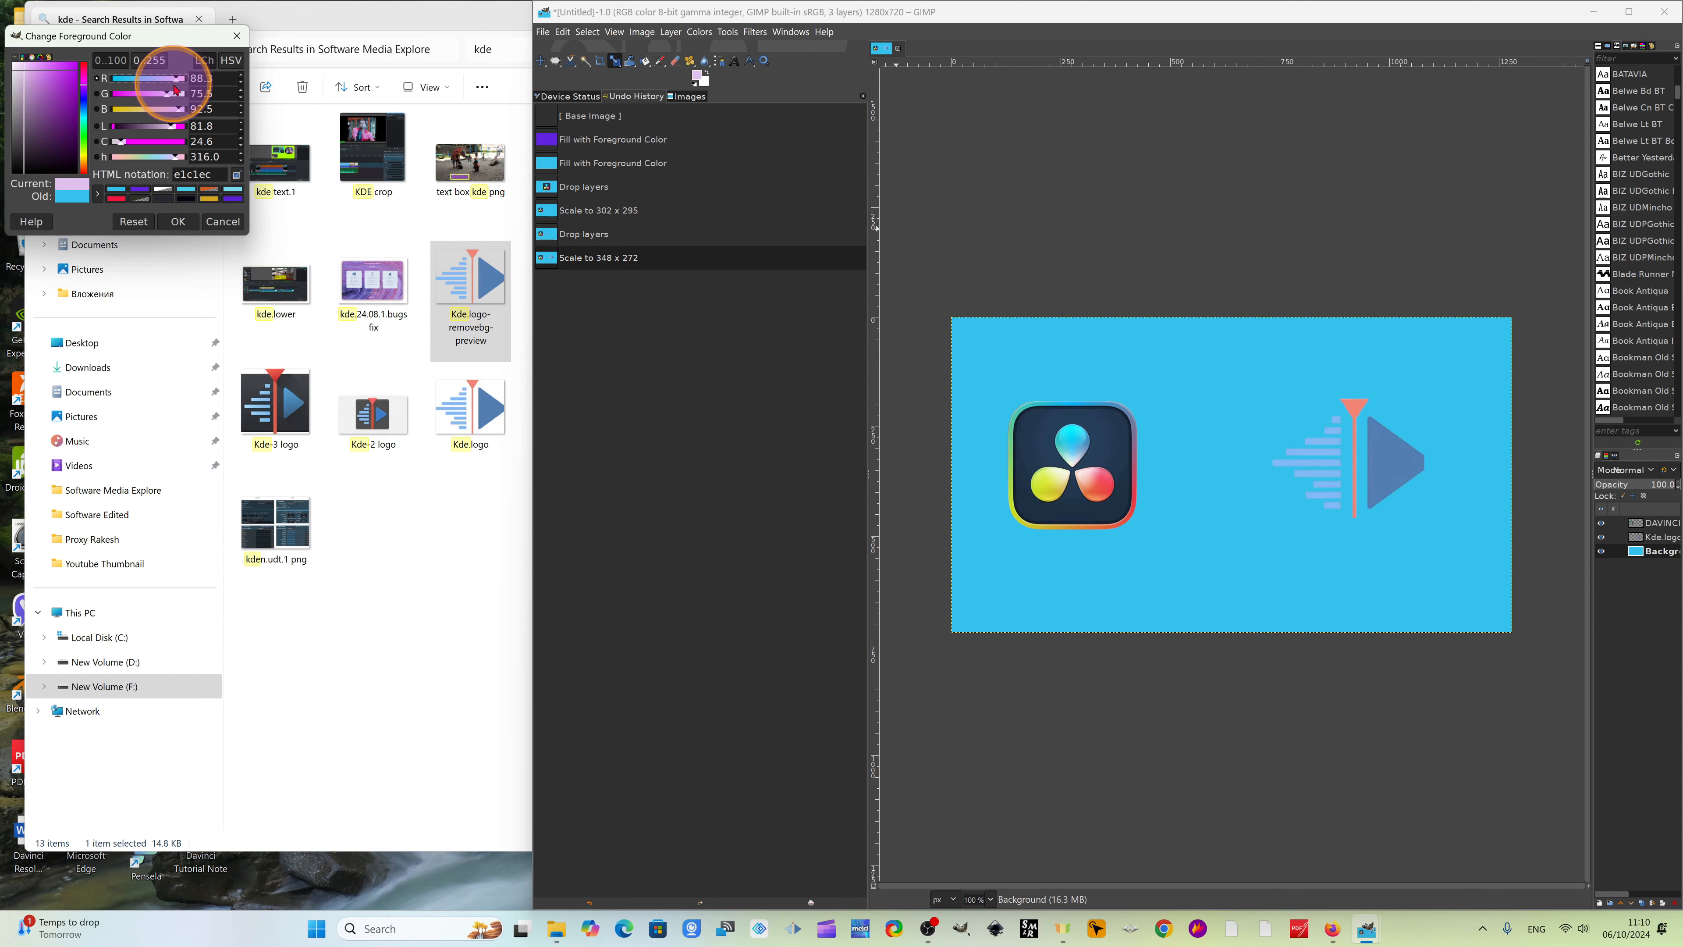
left_click(53, 80)
left_click(41, 90)
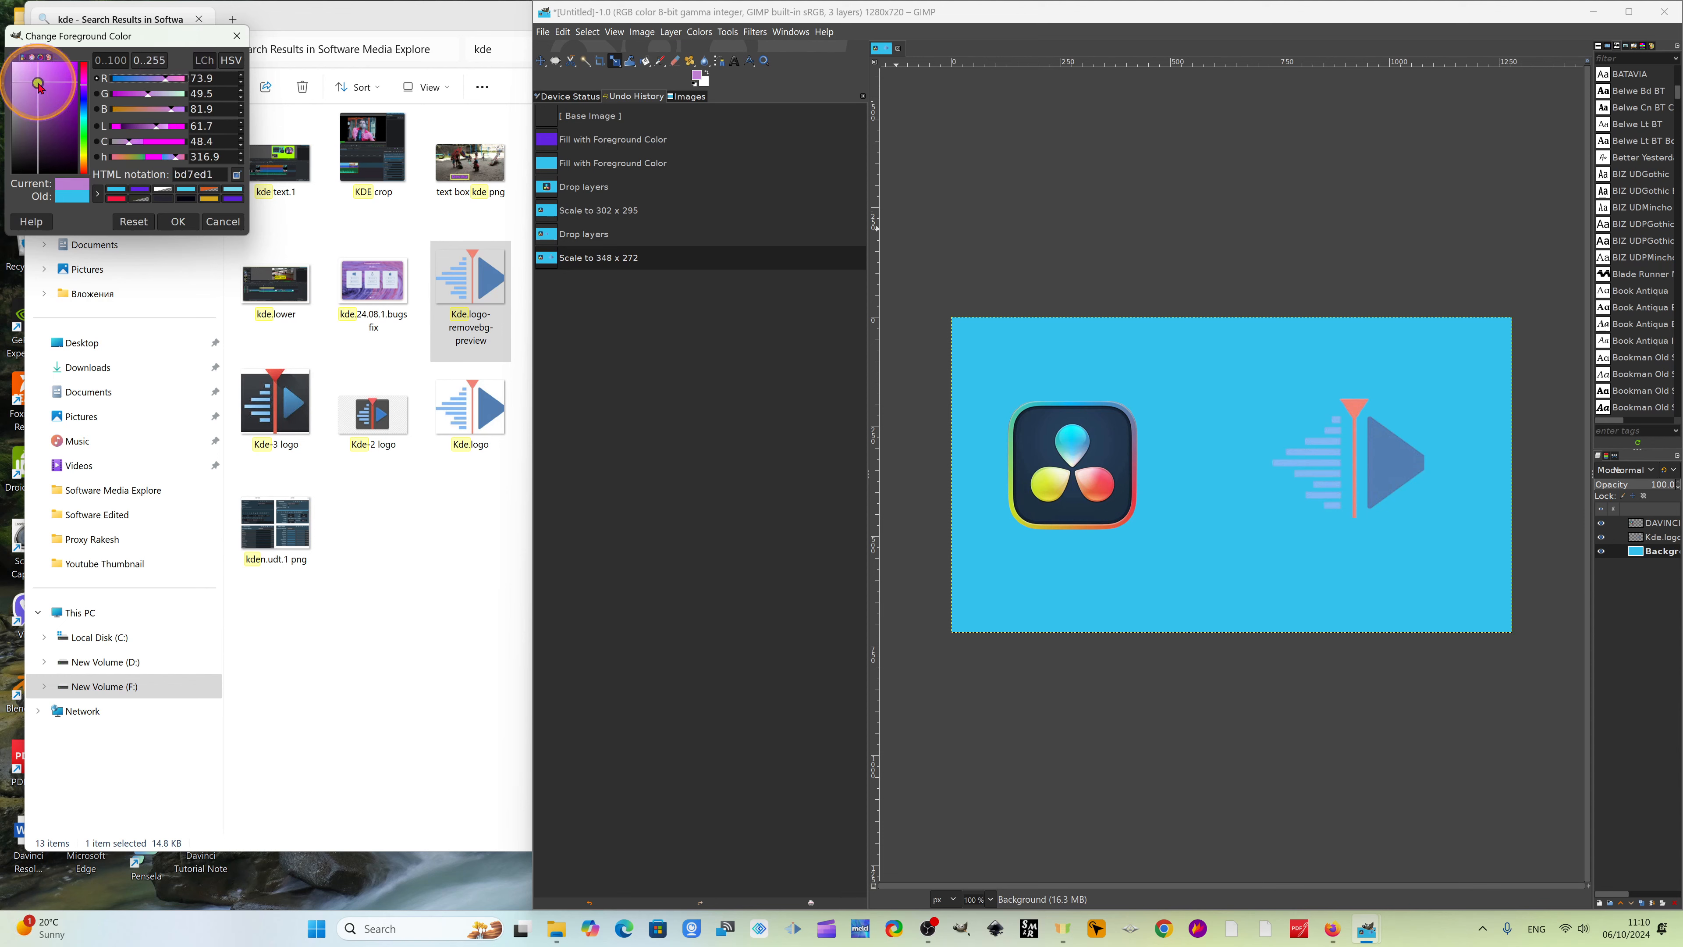
left_click(180, 221)
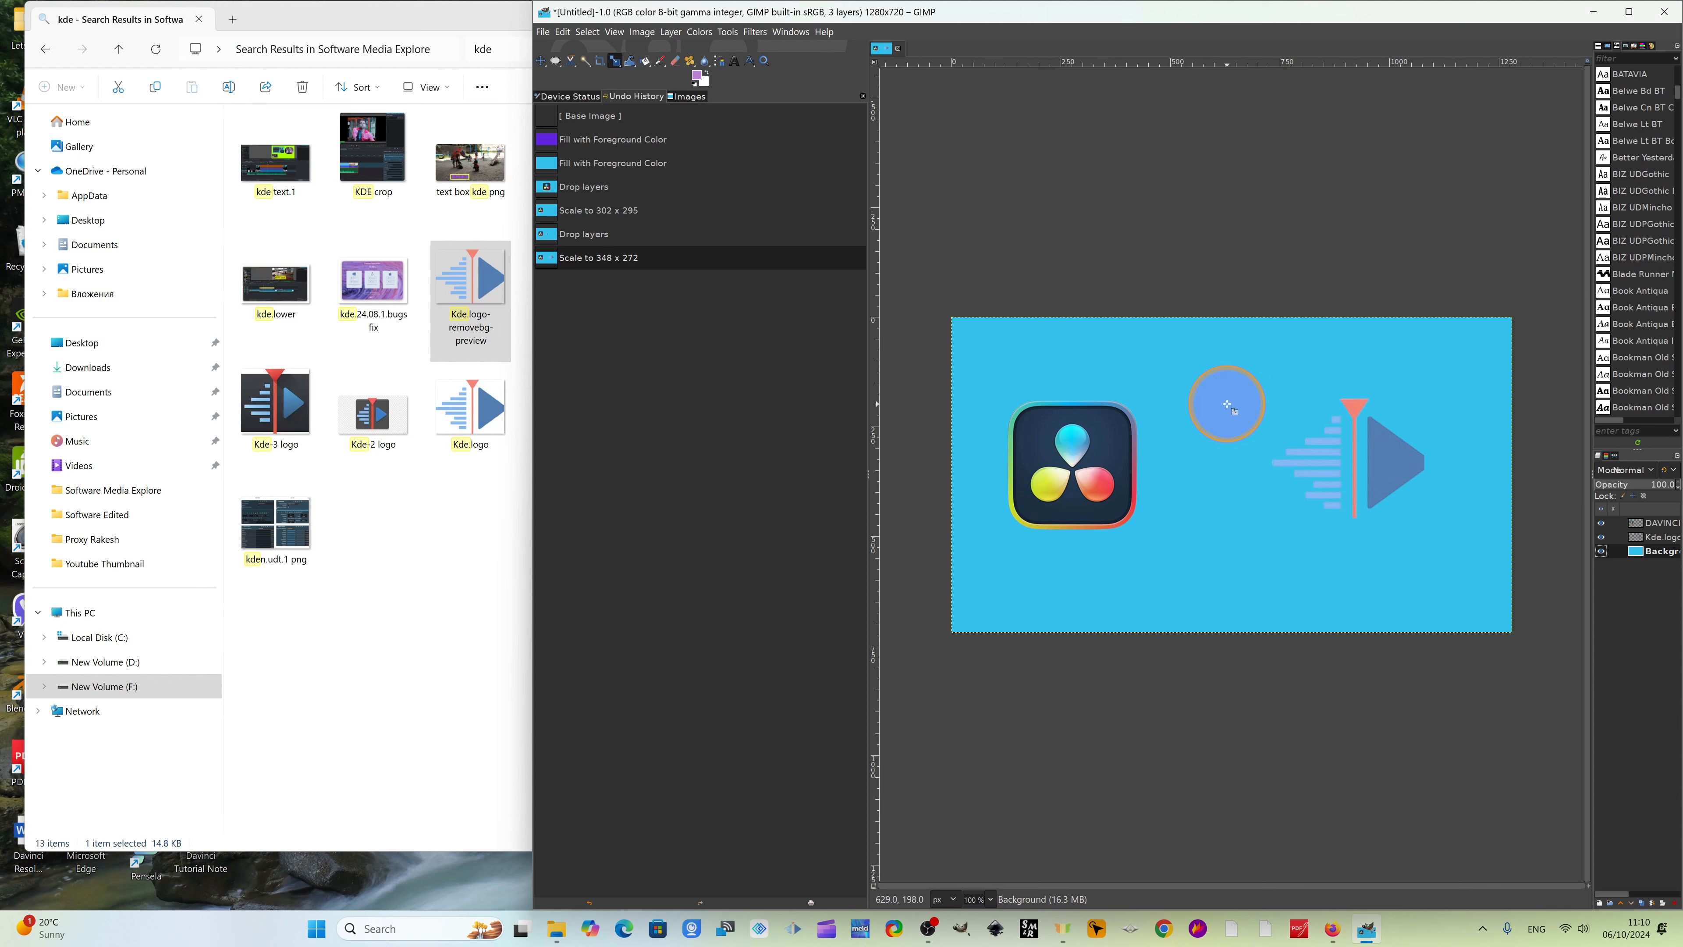
left_click(1139, 362)
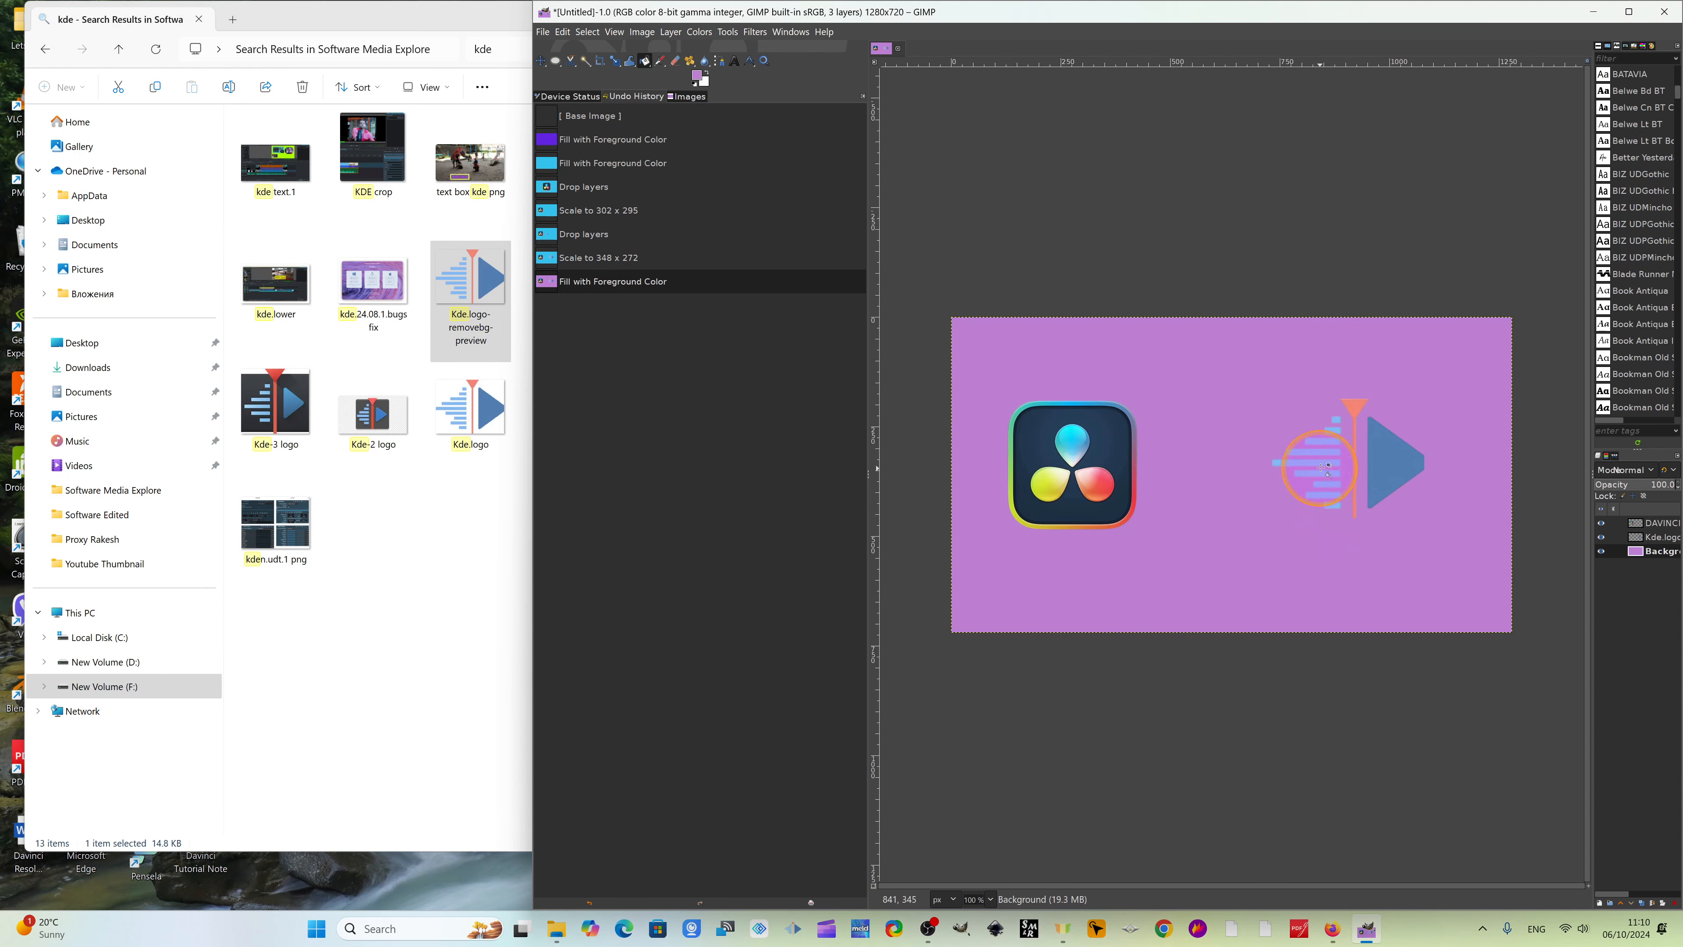
Change the foreground color to dark purple 40144e and bucket-fill the background layer with it.
left_click(698, 78)
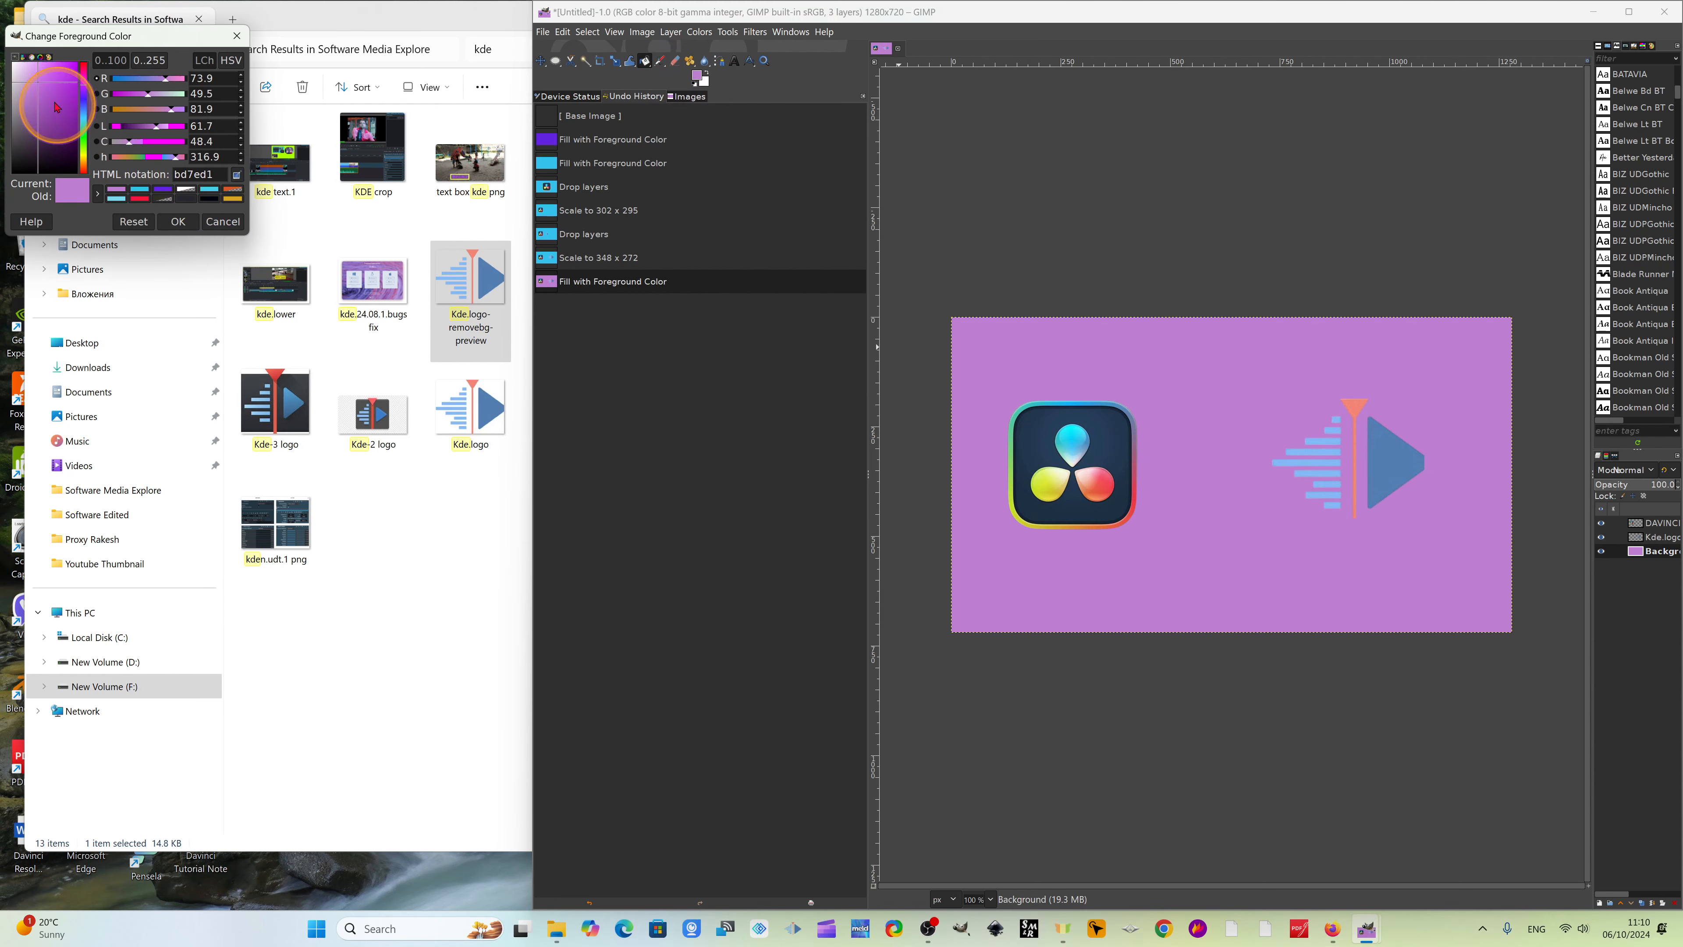
left_click(50, 141)
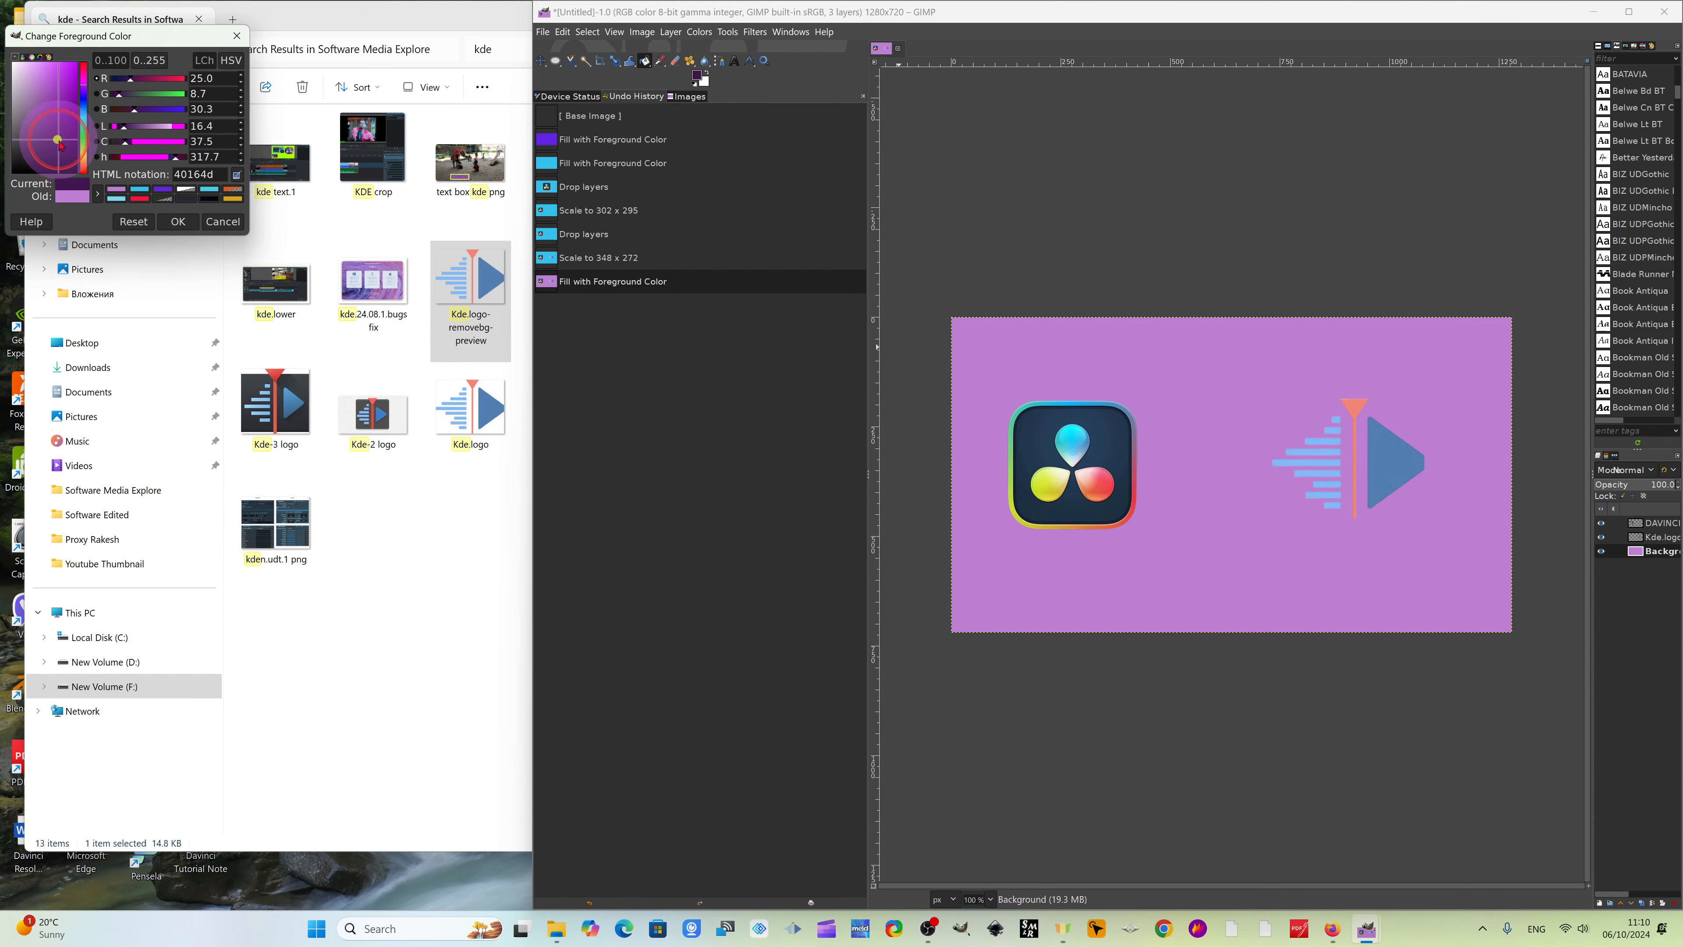
left_click(59, 140)
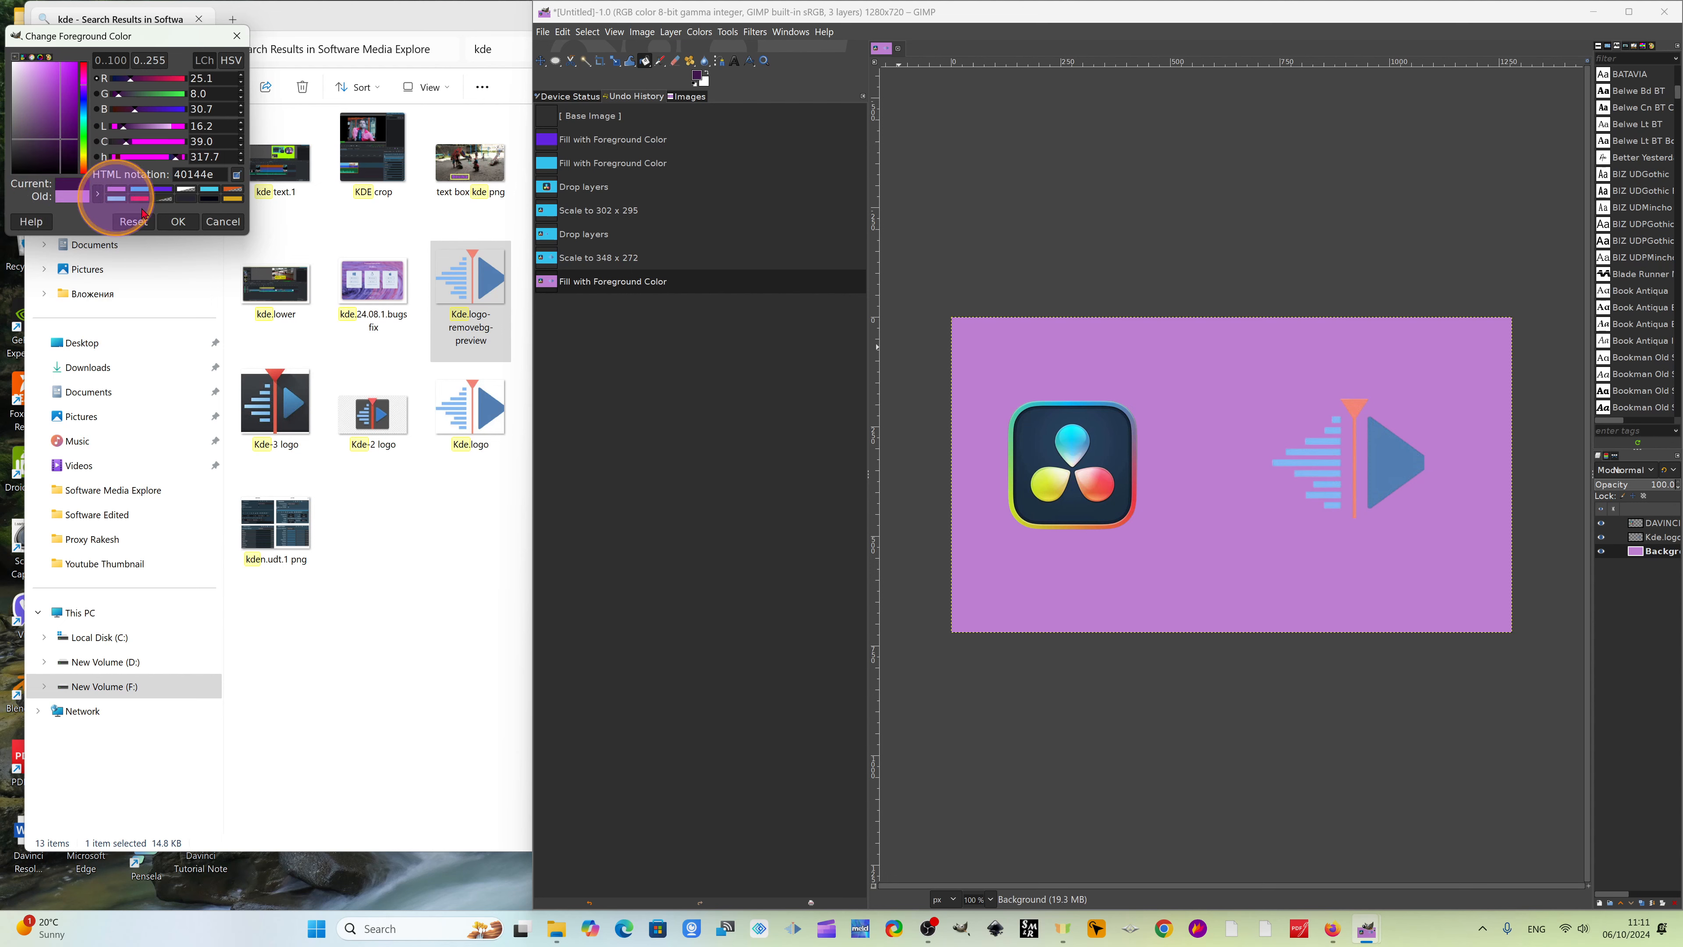
left_click(179, 222)
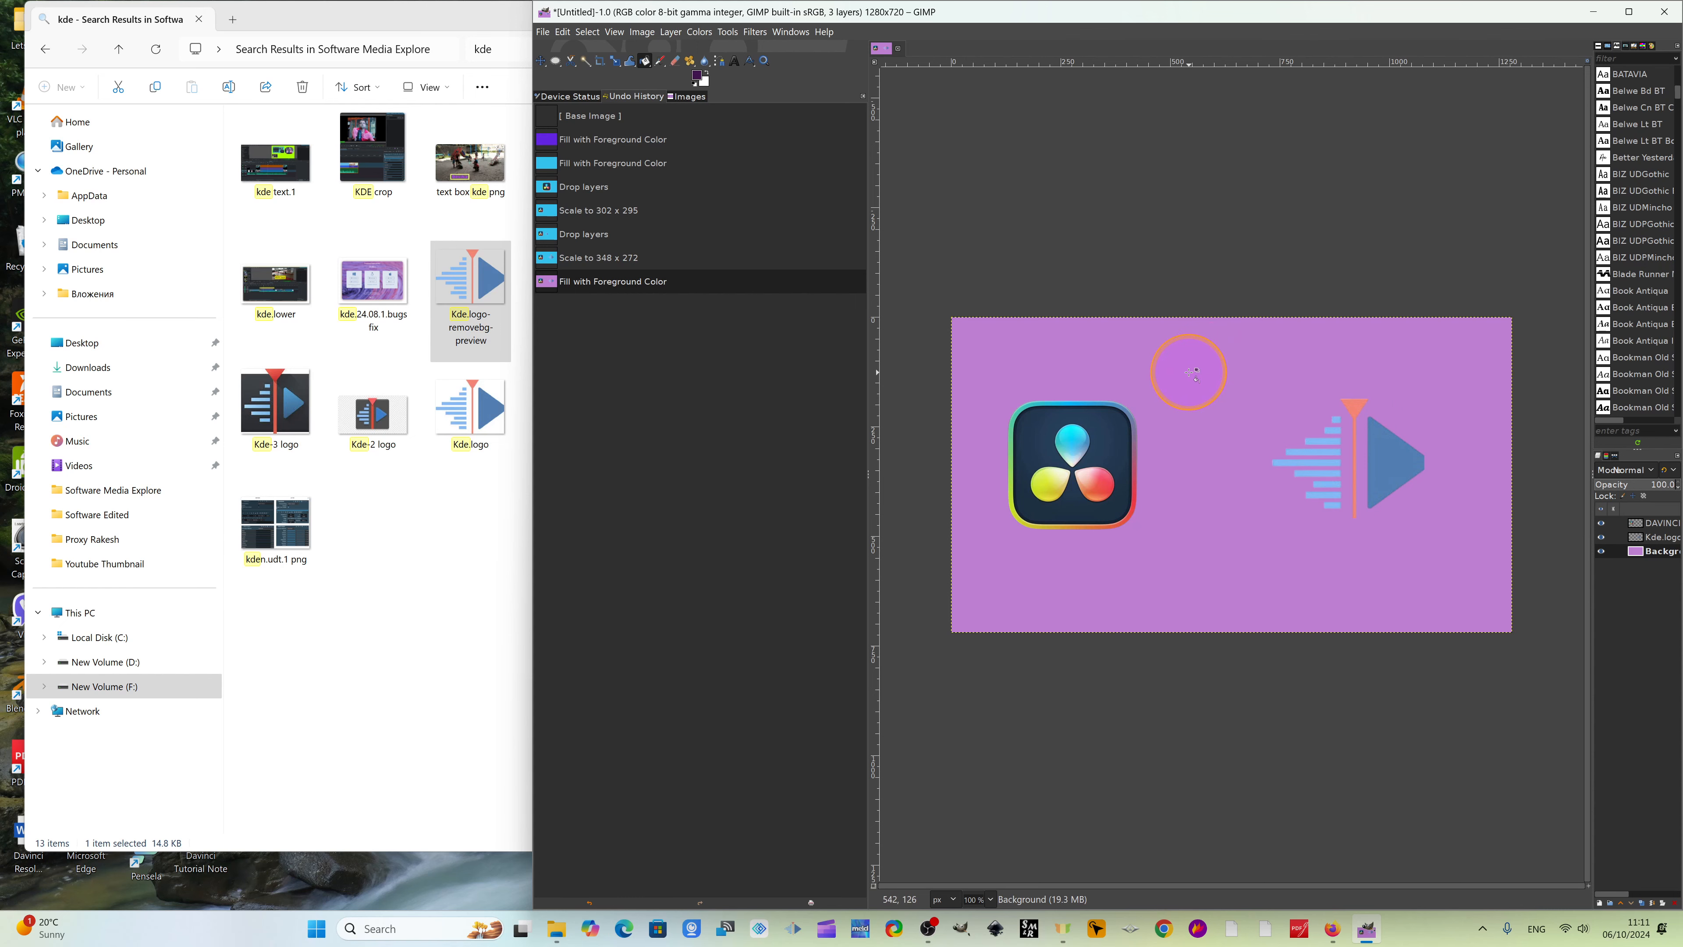
left_click(1199, 376)
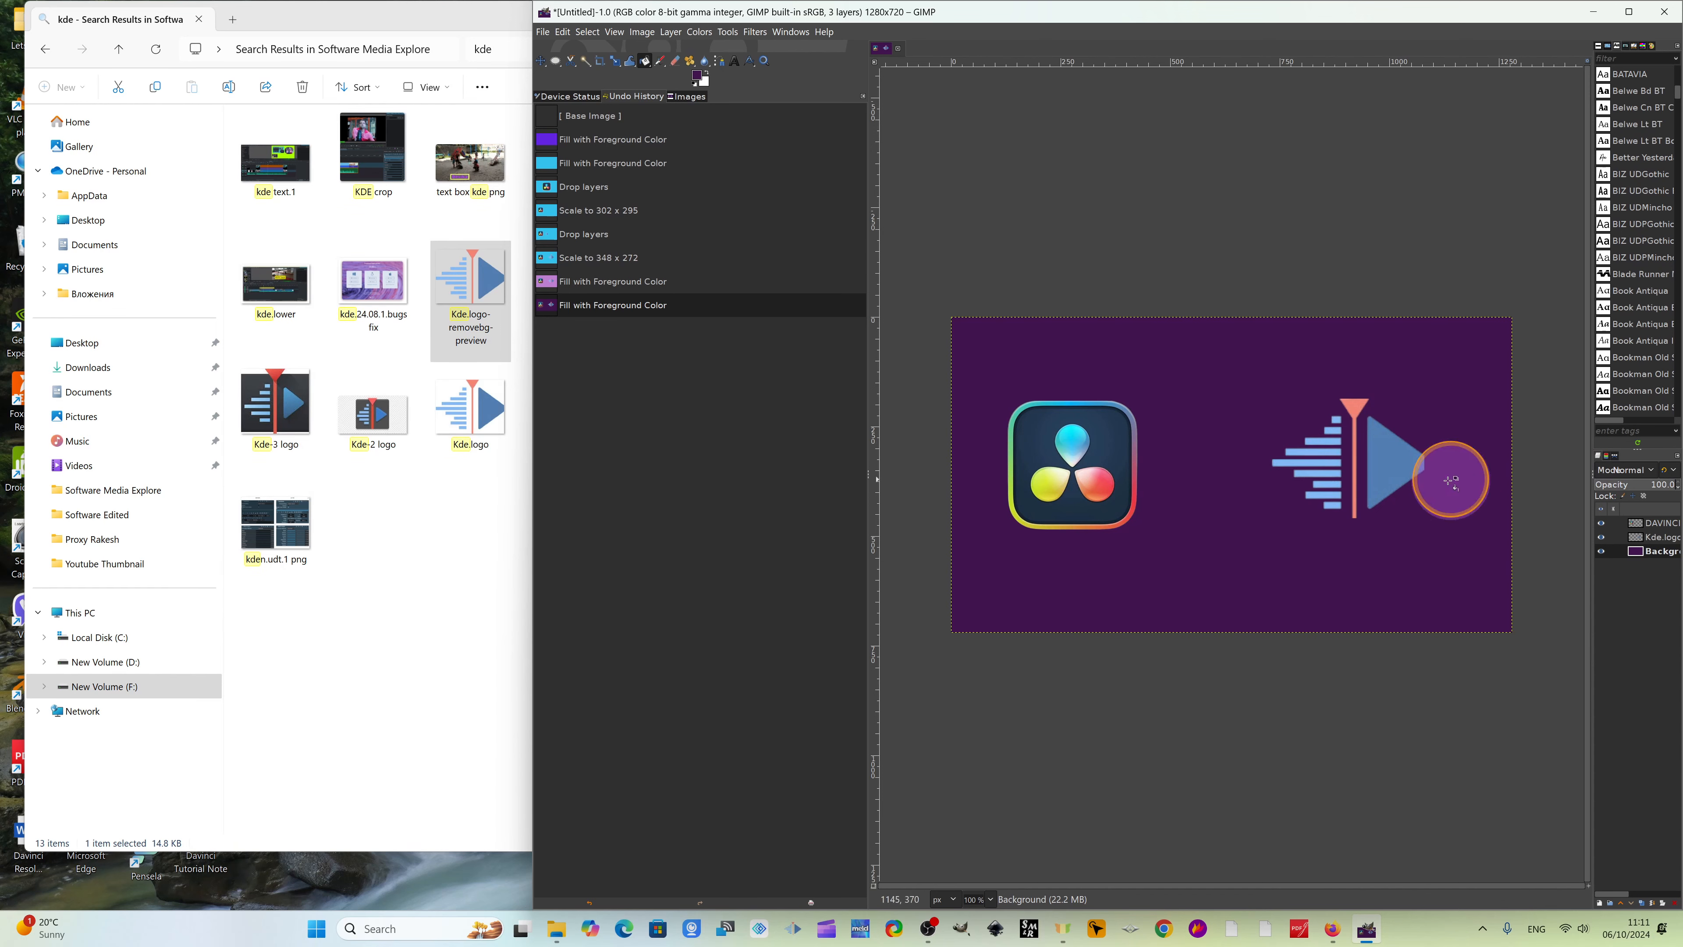
Search the media folder in File Explorer for "vers" and add the versus icon image to the GIMP canvas as a layer.
left_click(467, 51)
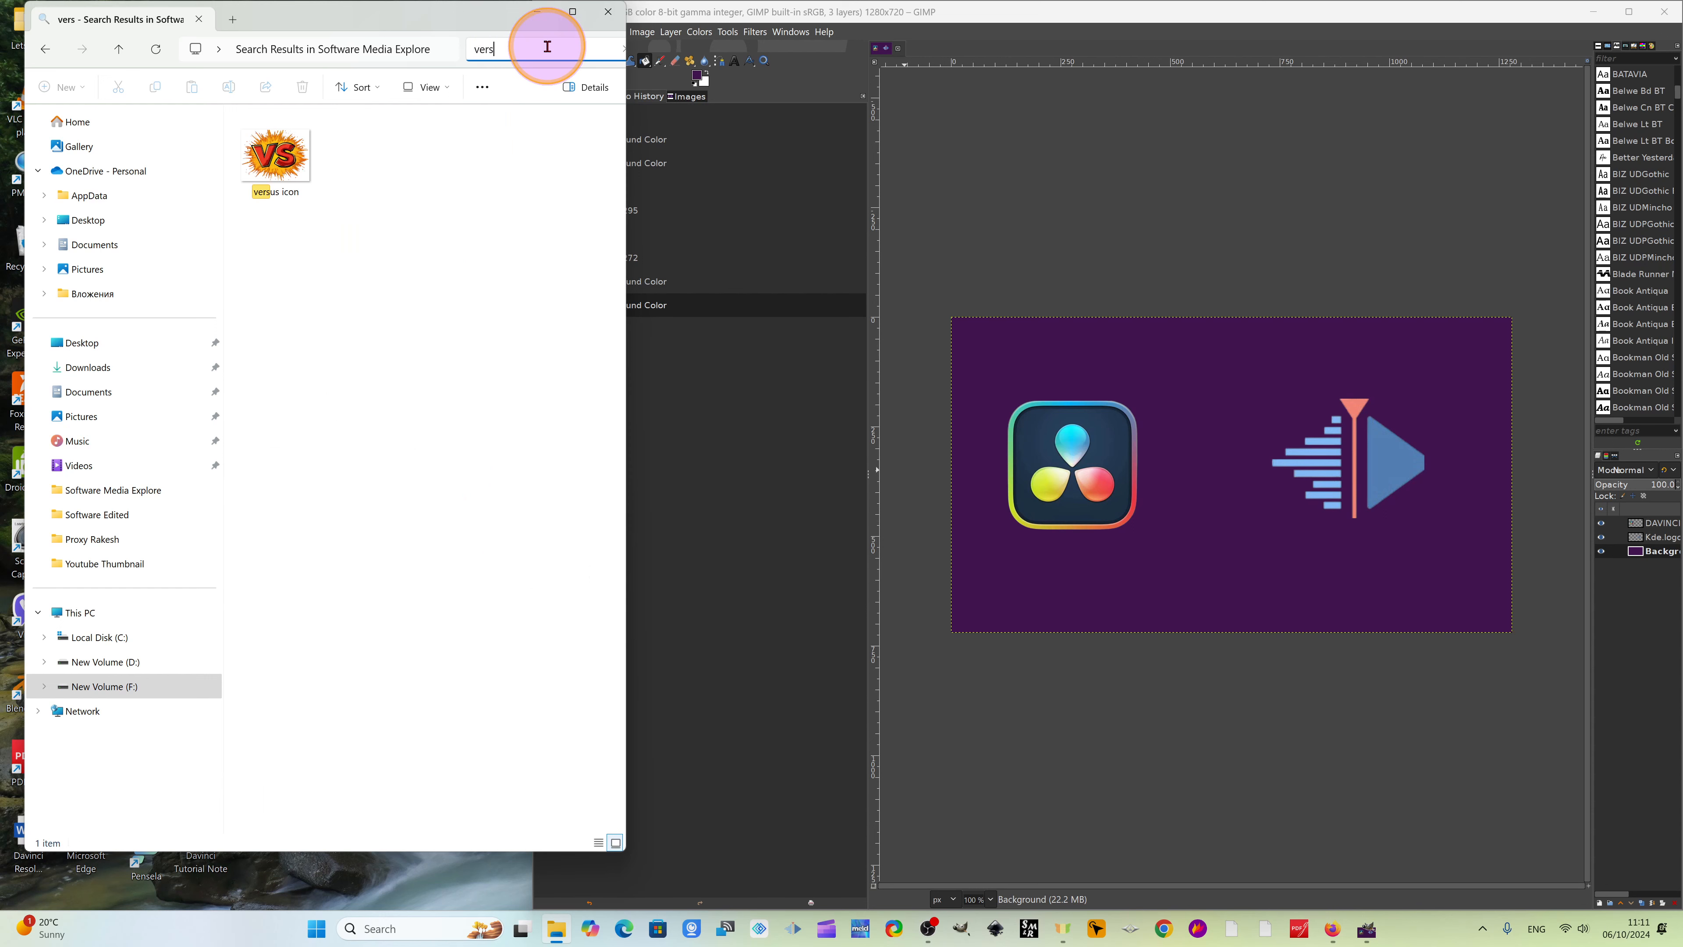
left_click(266, 154)
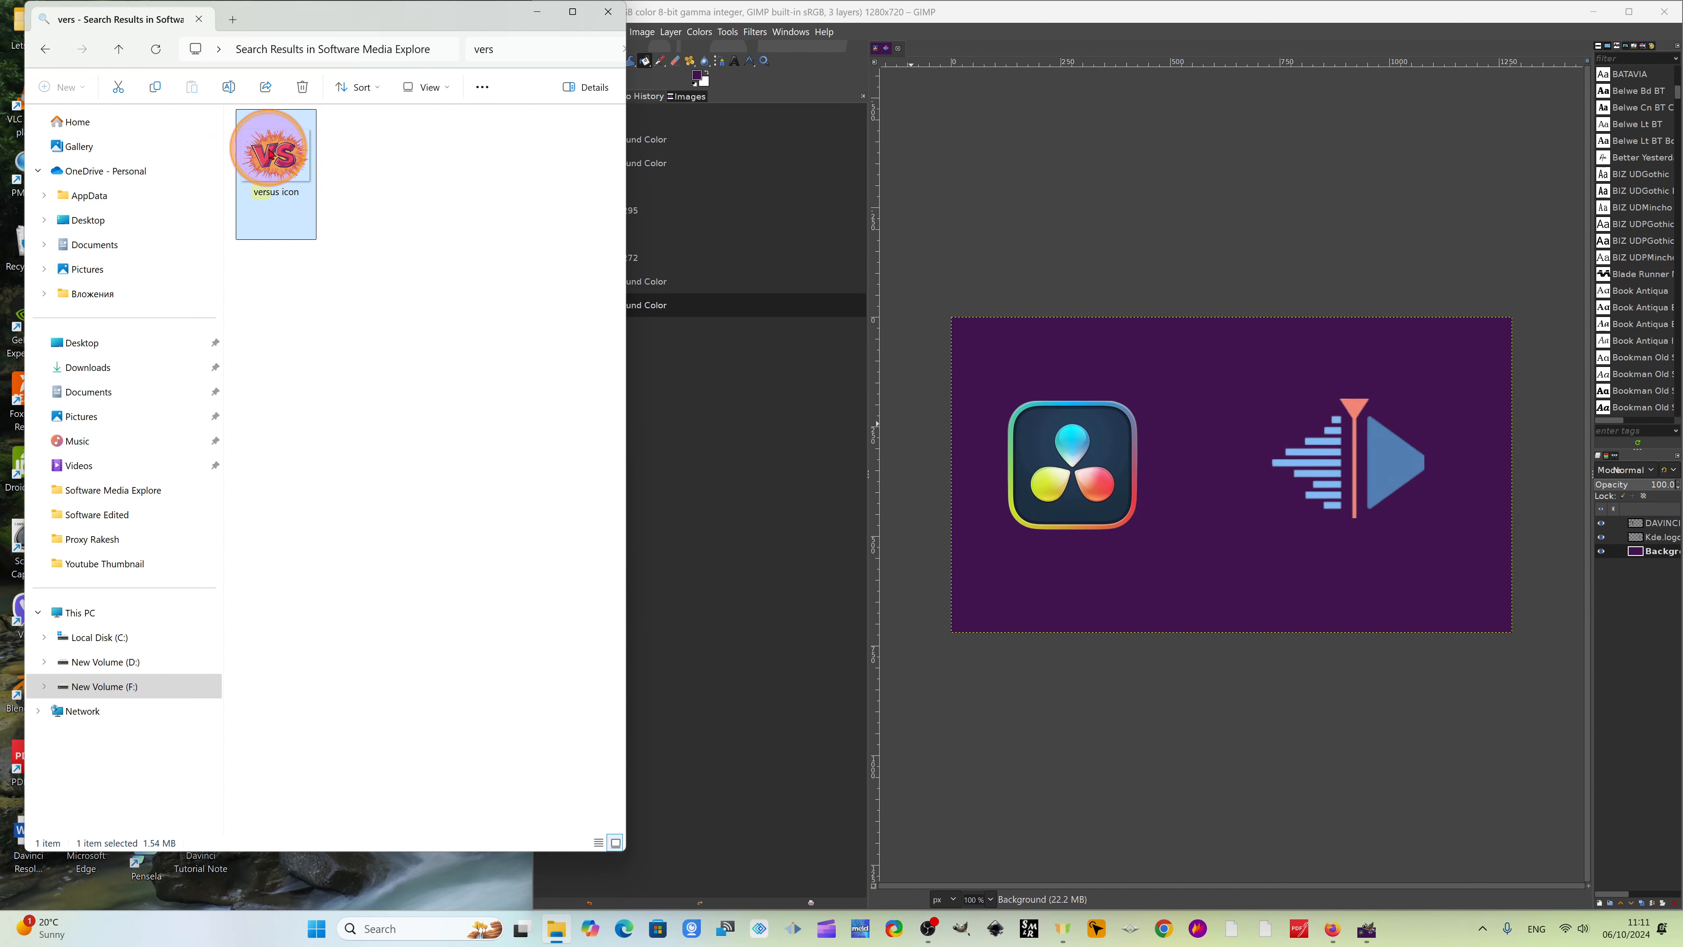
left_click_drag(262, 154, 1198, 464)
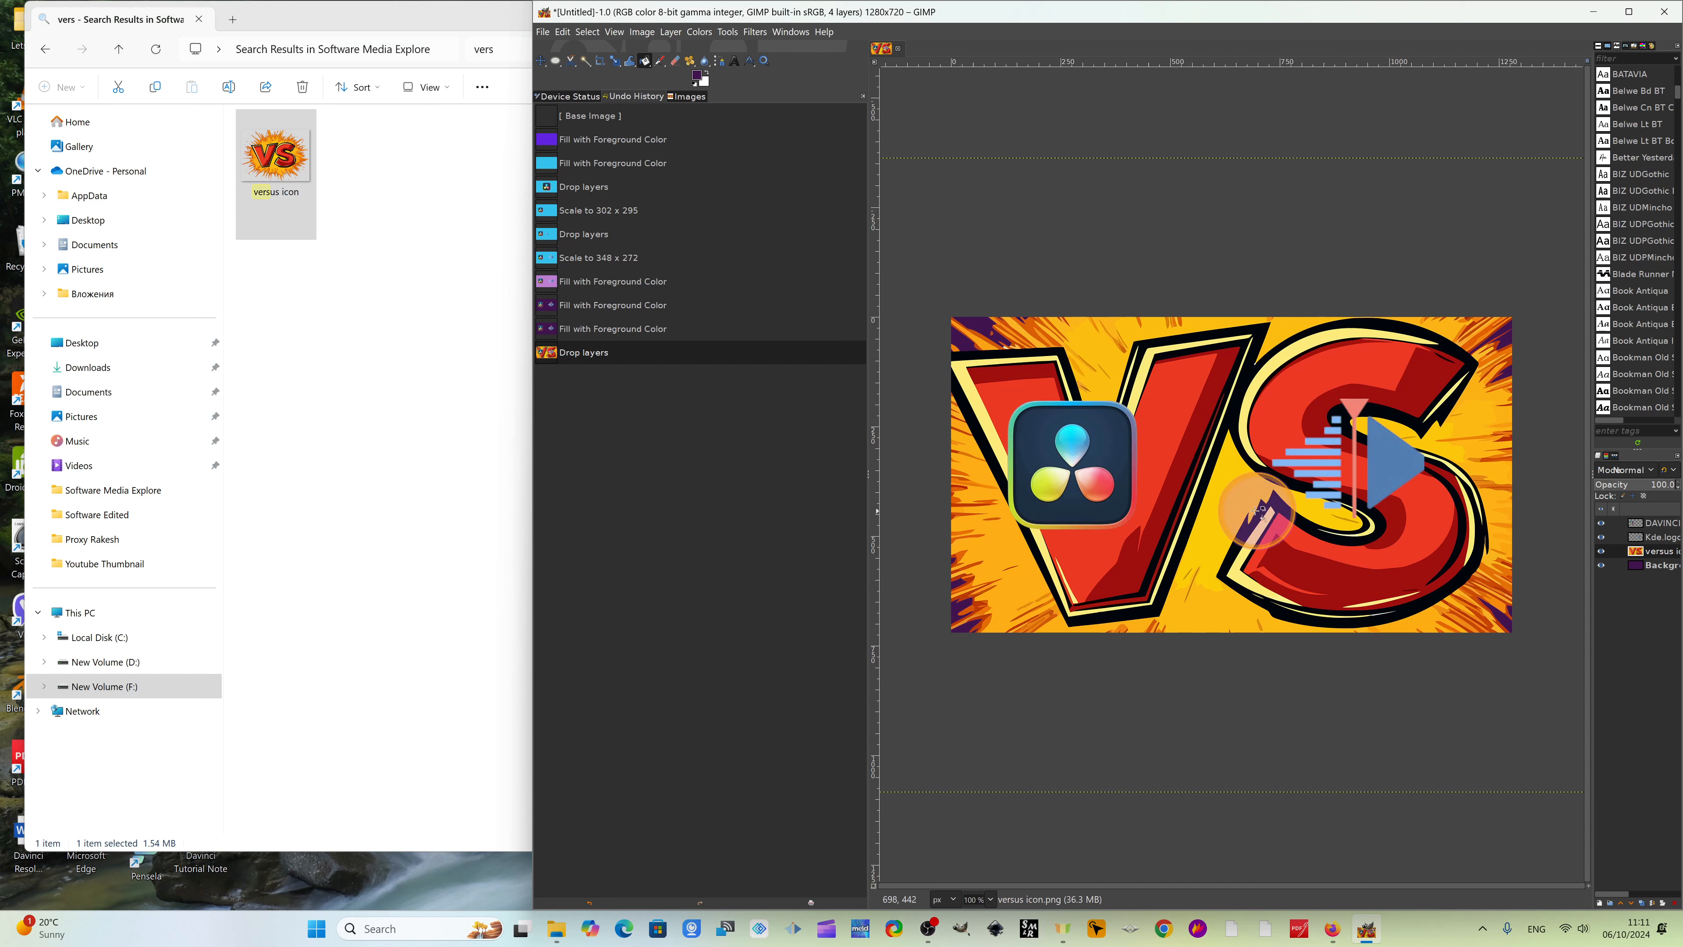
Scale the versus icon layer down to 323 × 243 px and place it between the DaVinci and KDE logos.
key("shift+s")
left_click(1207, 524)
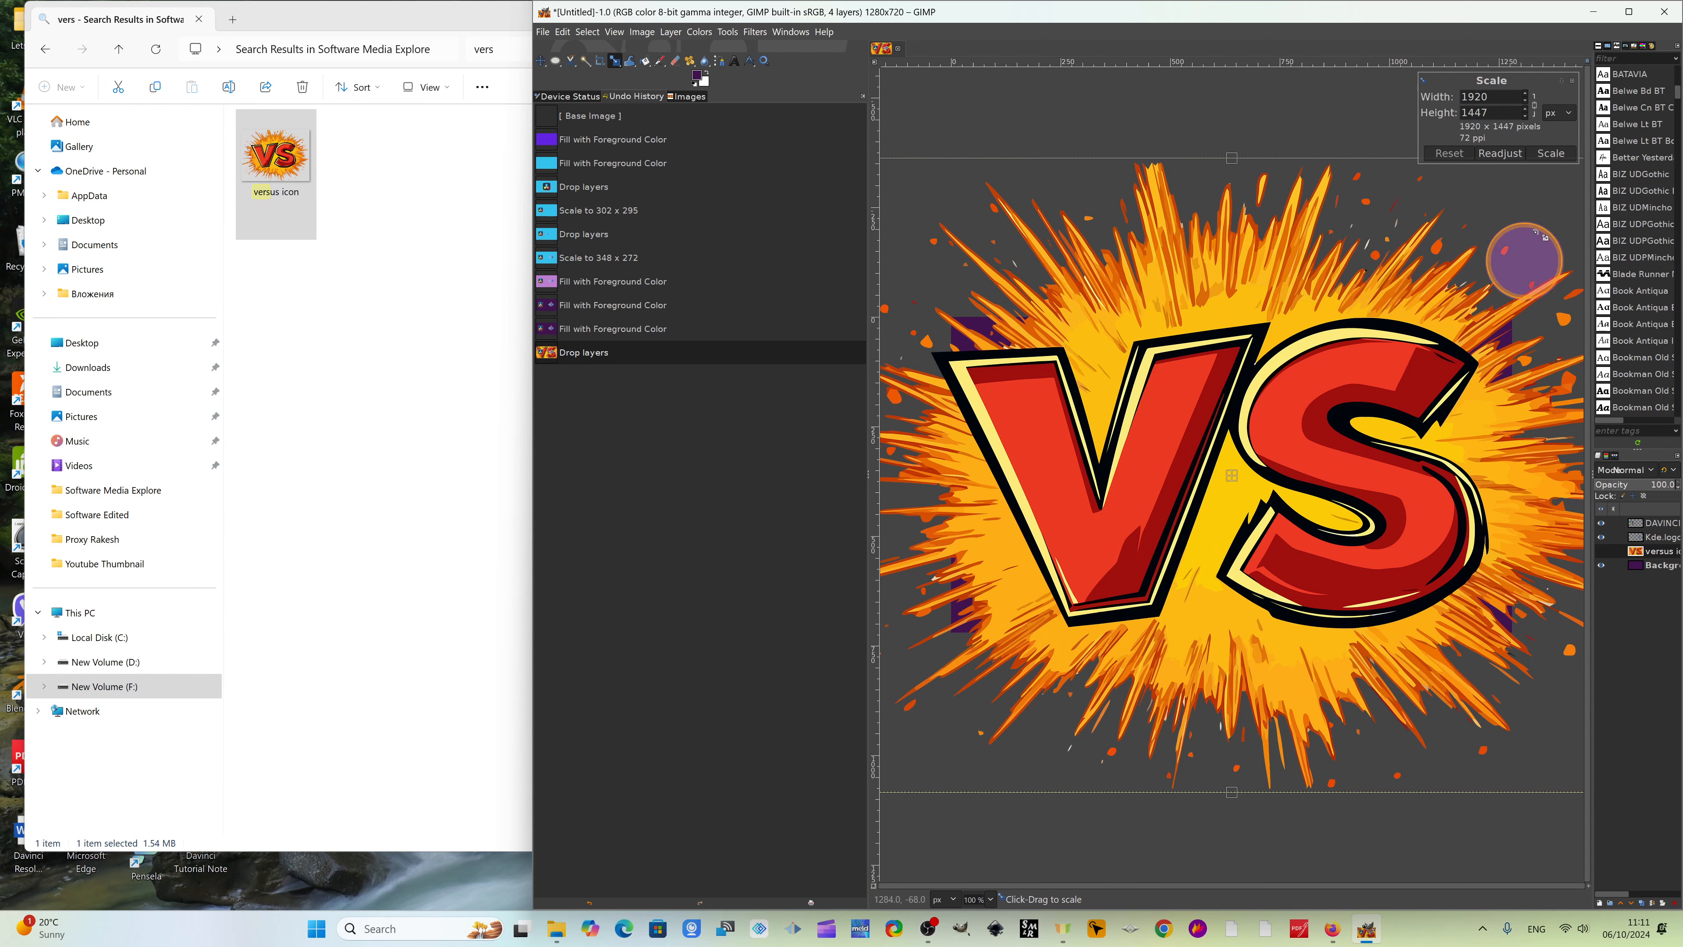
left_click(1498, 153)
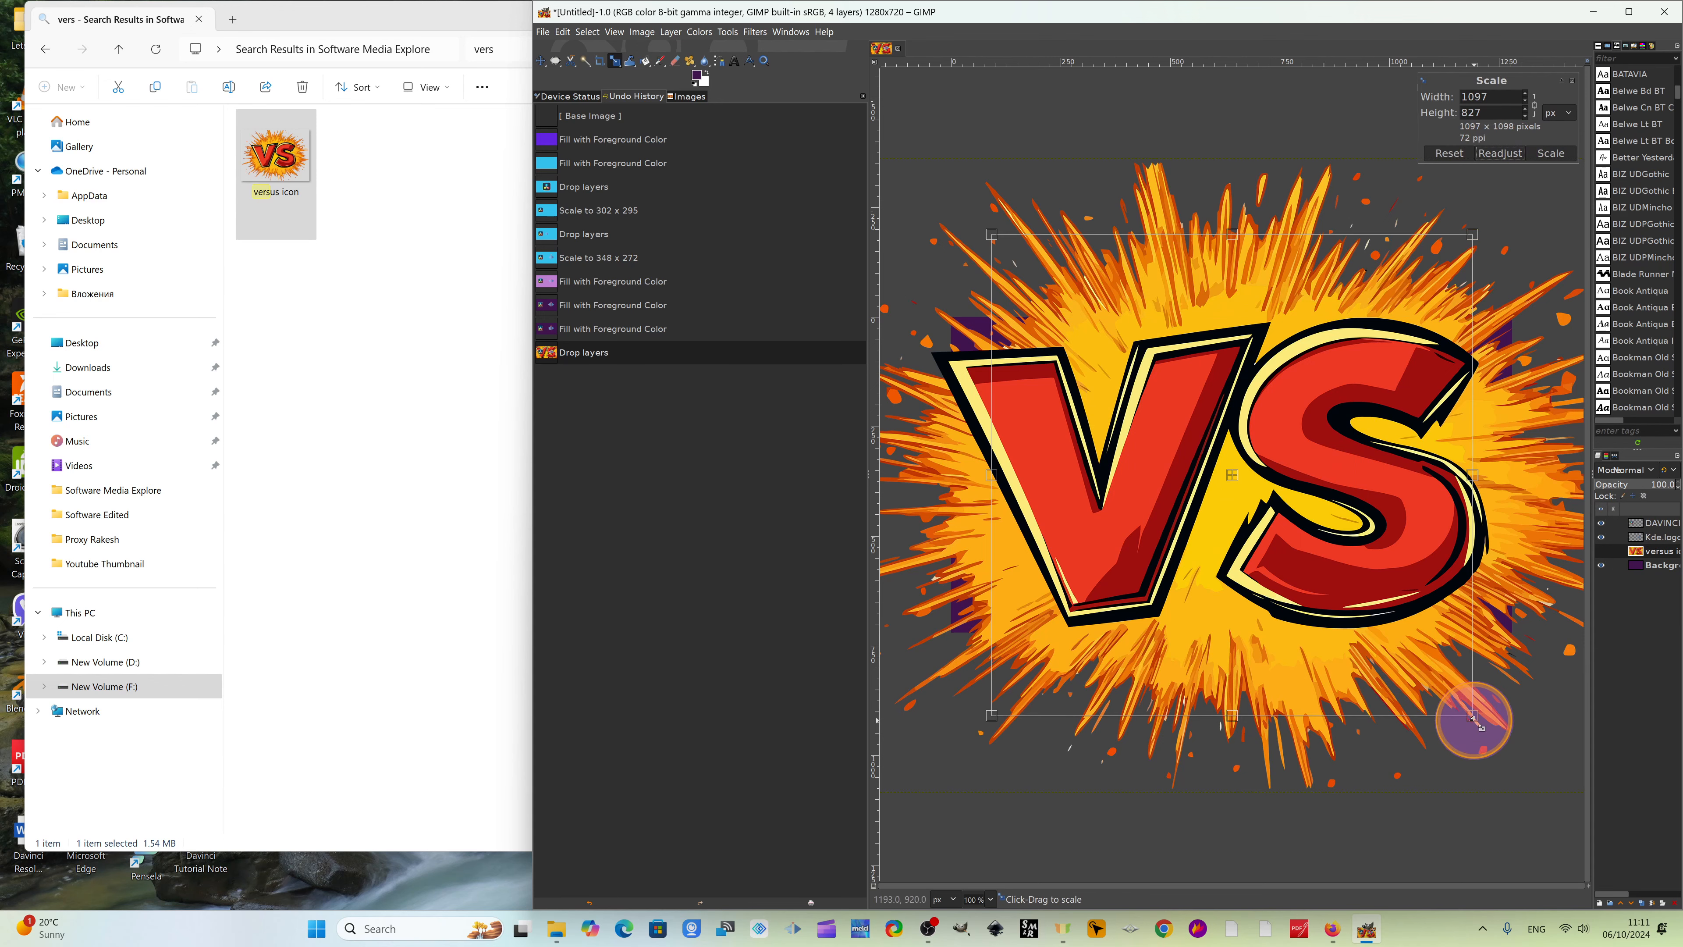
left_click_drag(1474, 719, 1085, 292)
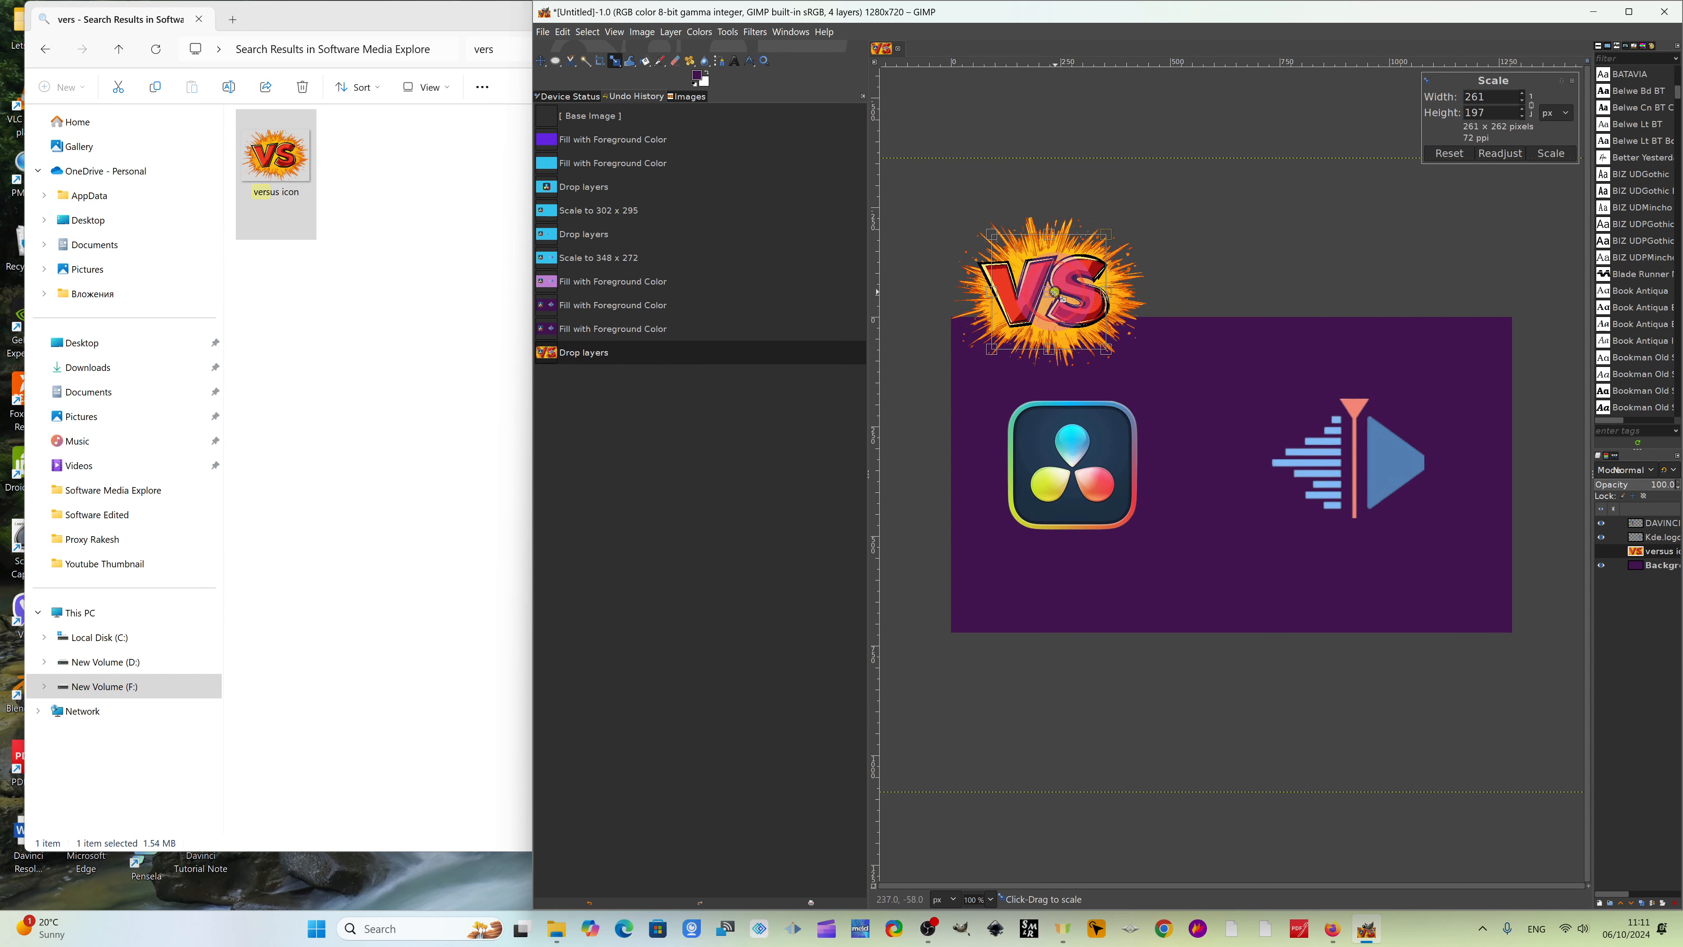
left_click_drag(1144, 384, 1138, 380)
left_click_drag(1045, 292, 1215, 472)
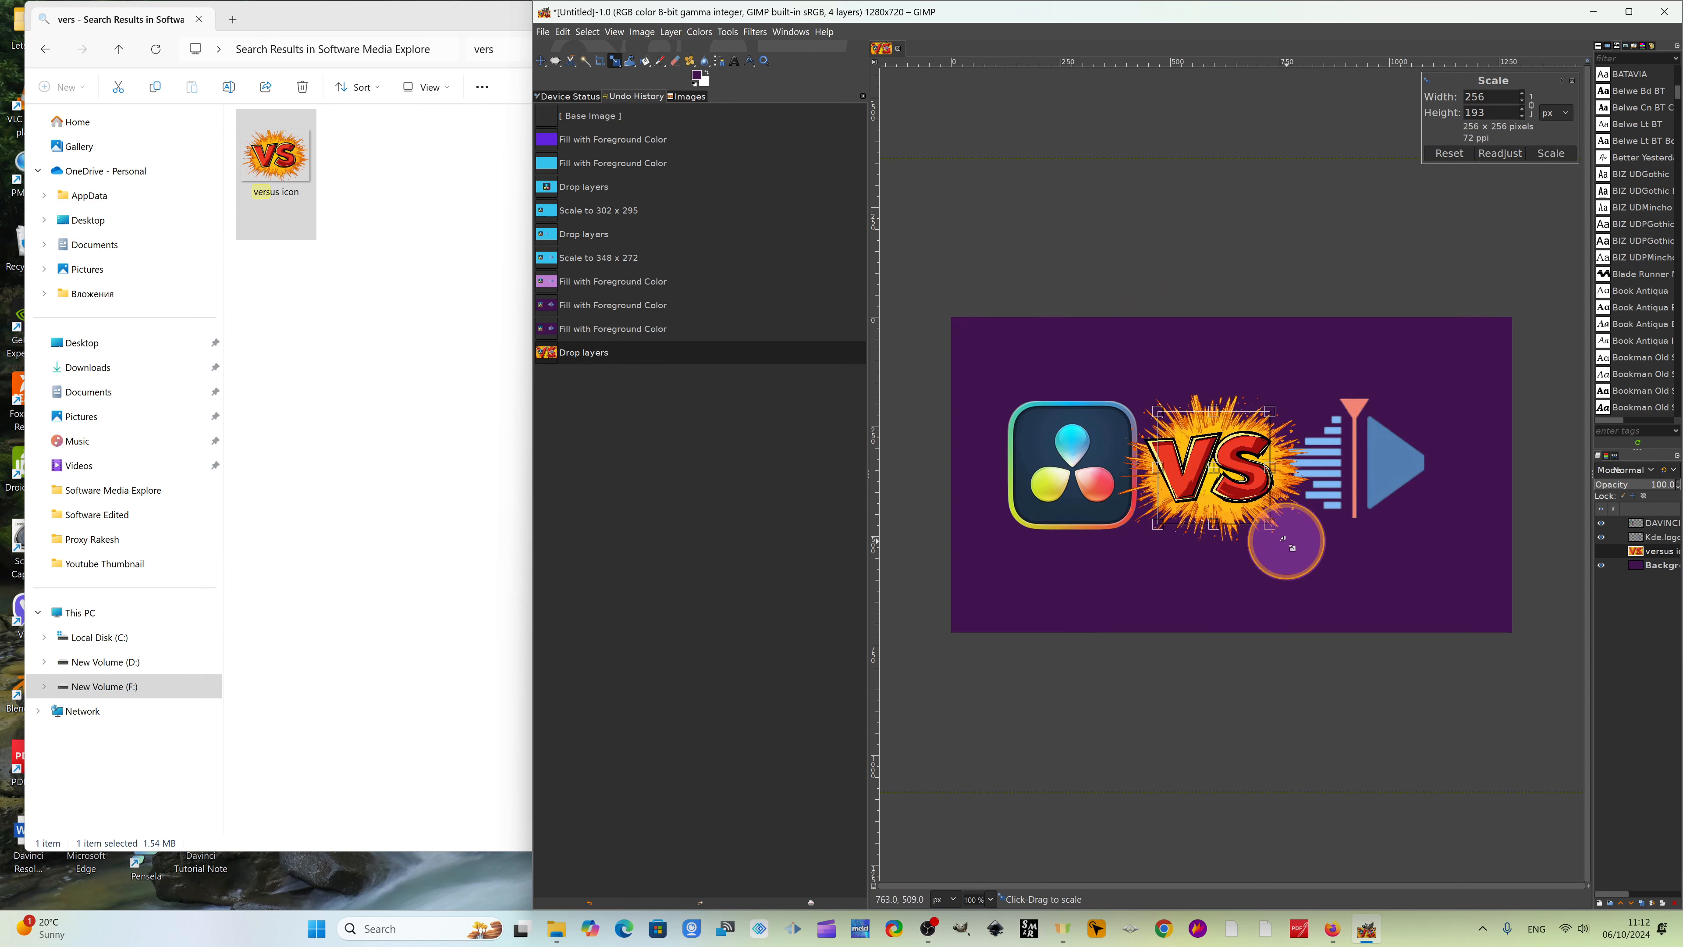
left_click_drag(1285, 540, 1217, 473)
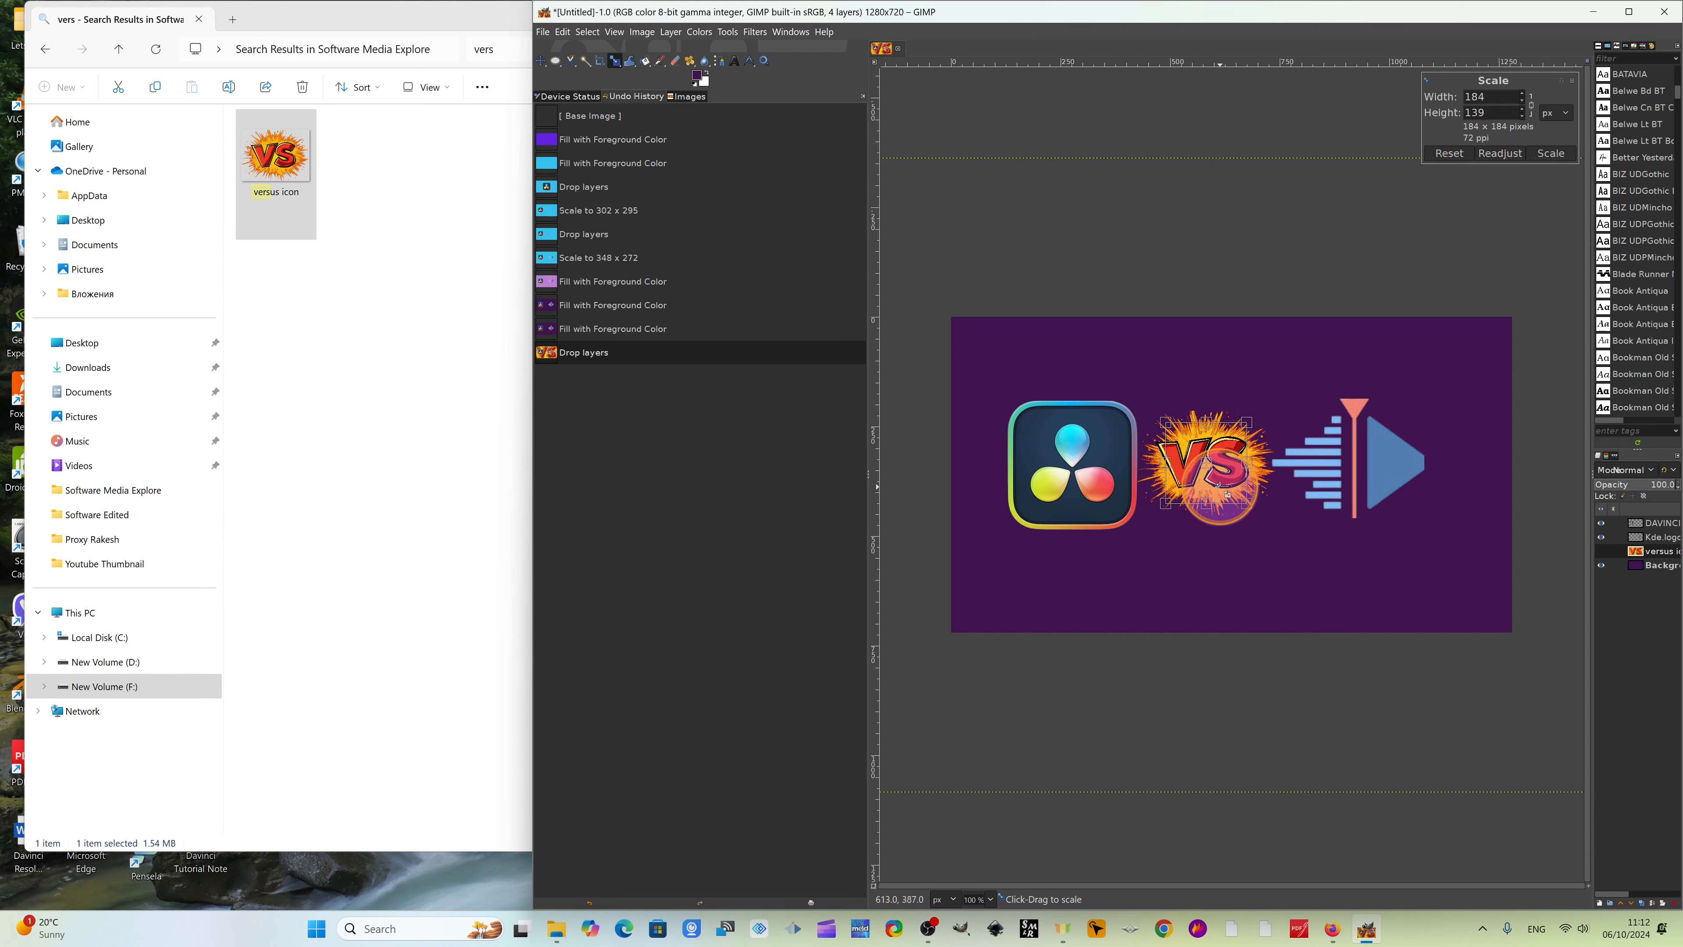
left_click_drag(1218, 485, 1269, 485)
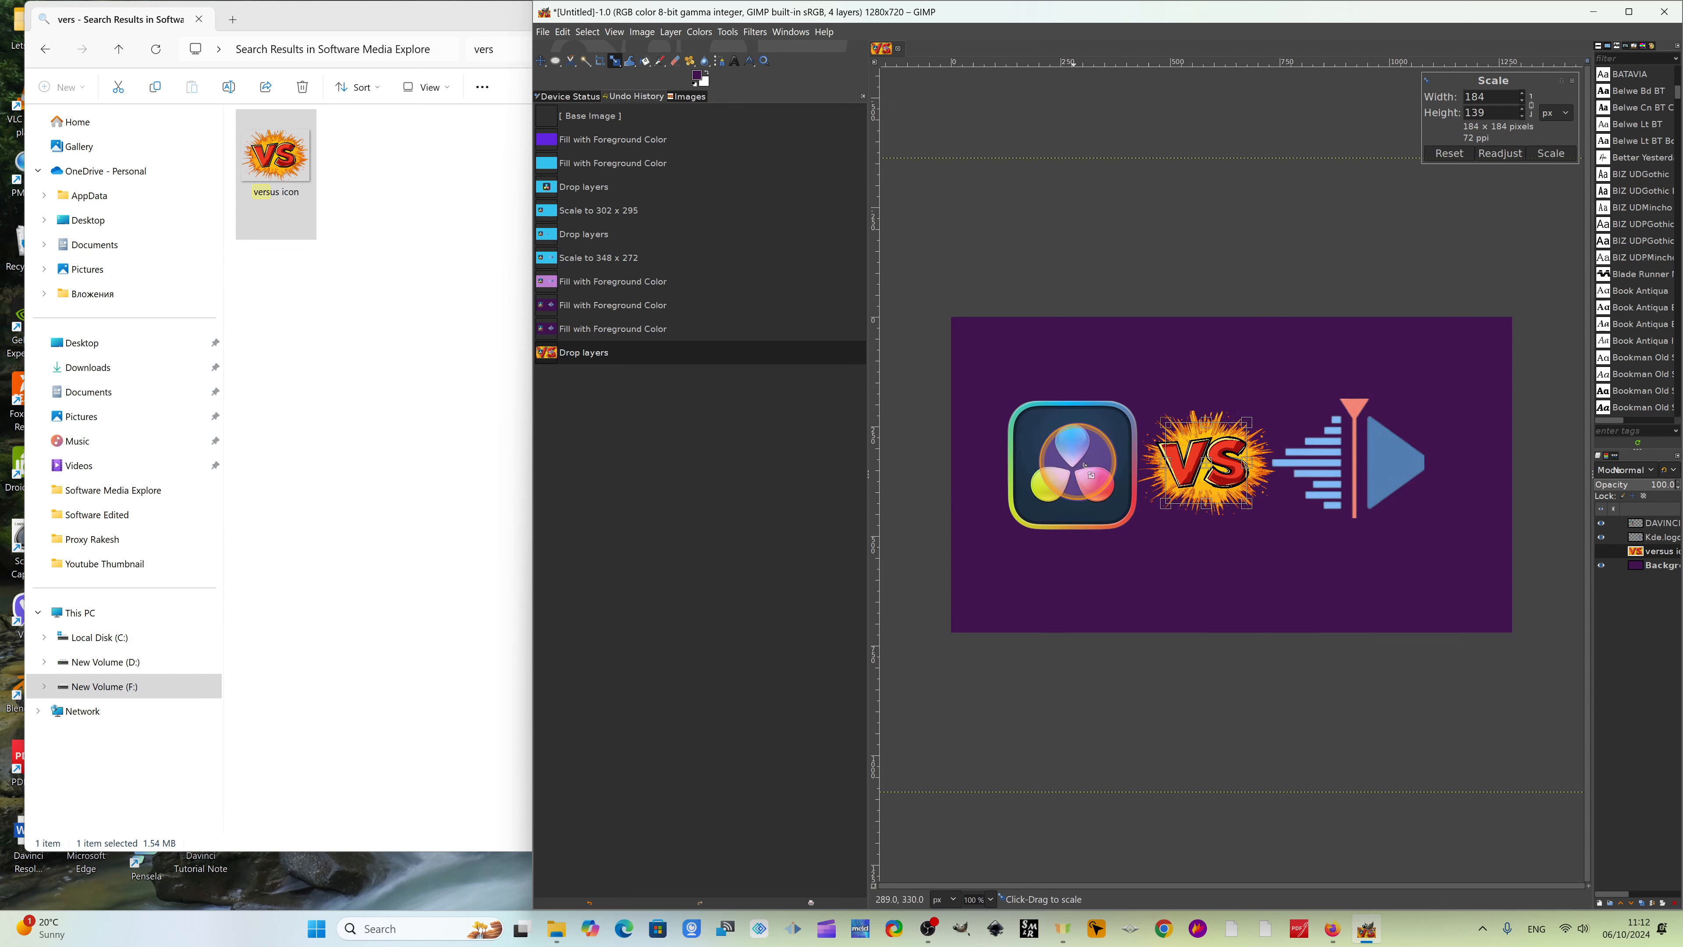
left_click(1550, 153)
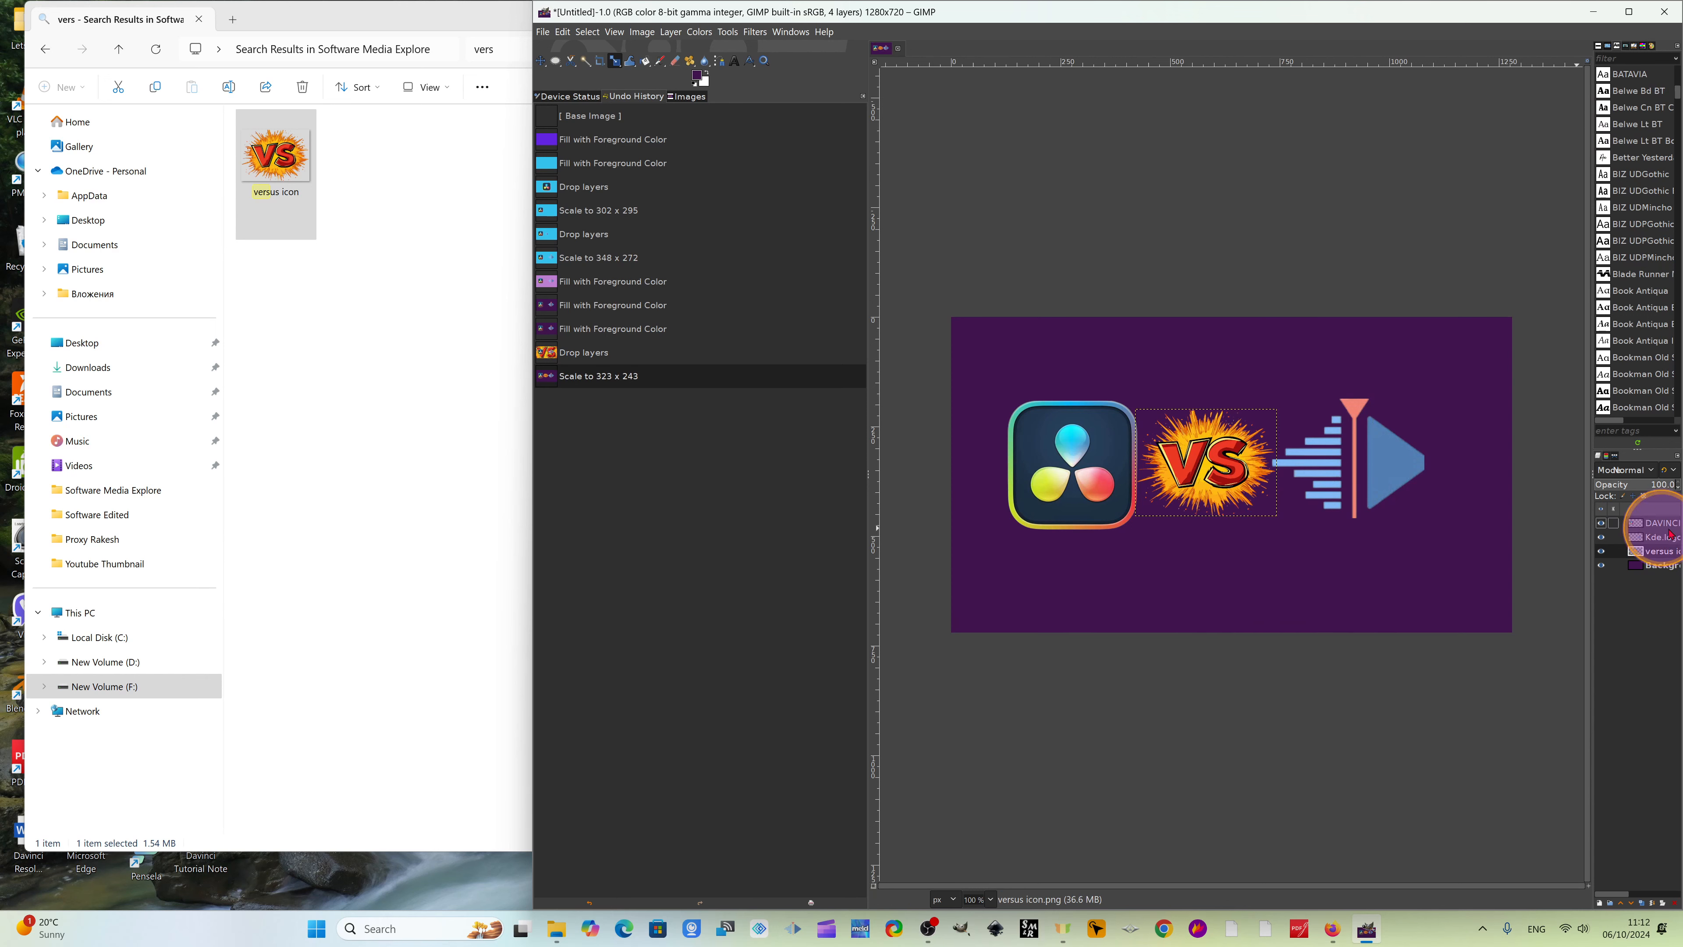
Create a wide text box above the logos over the background layer, enter "A" and choose white as the text color.
left_click(1658, 565)
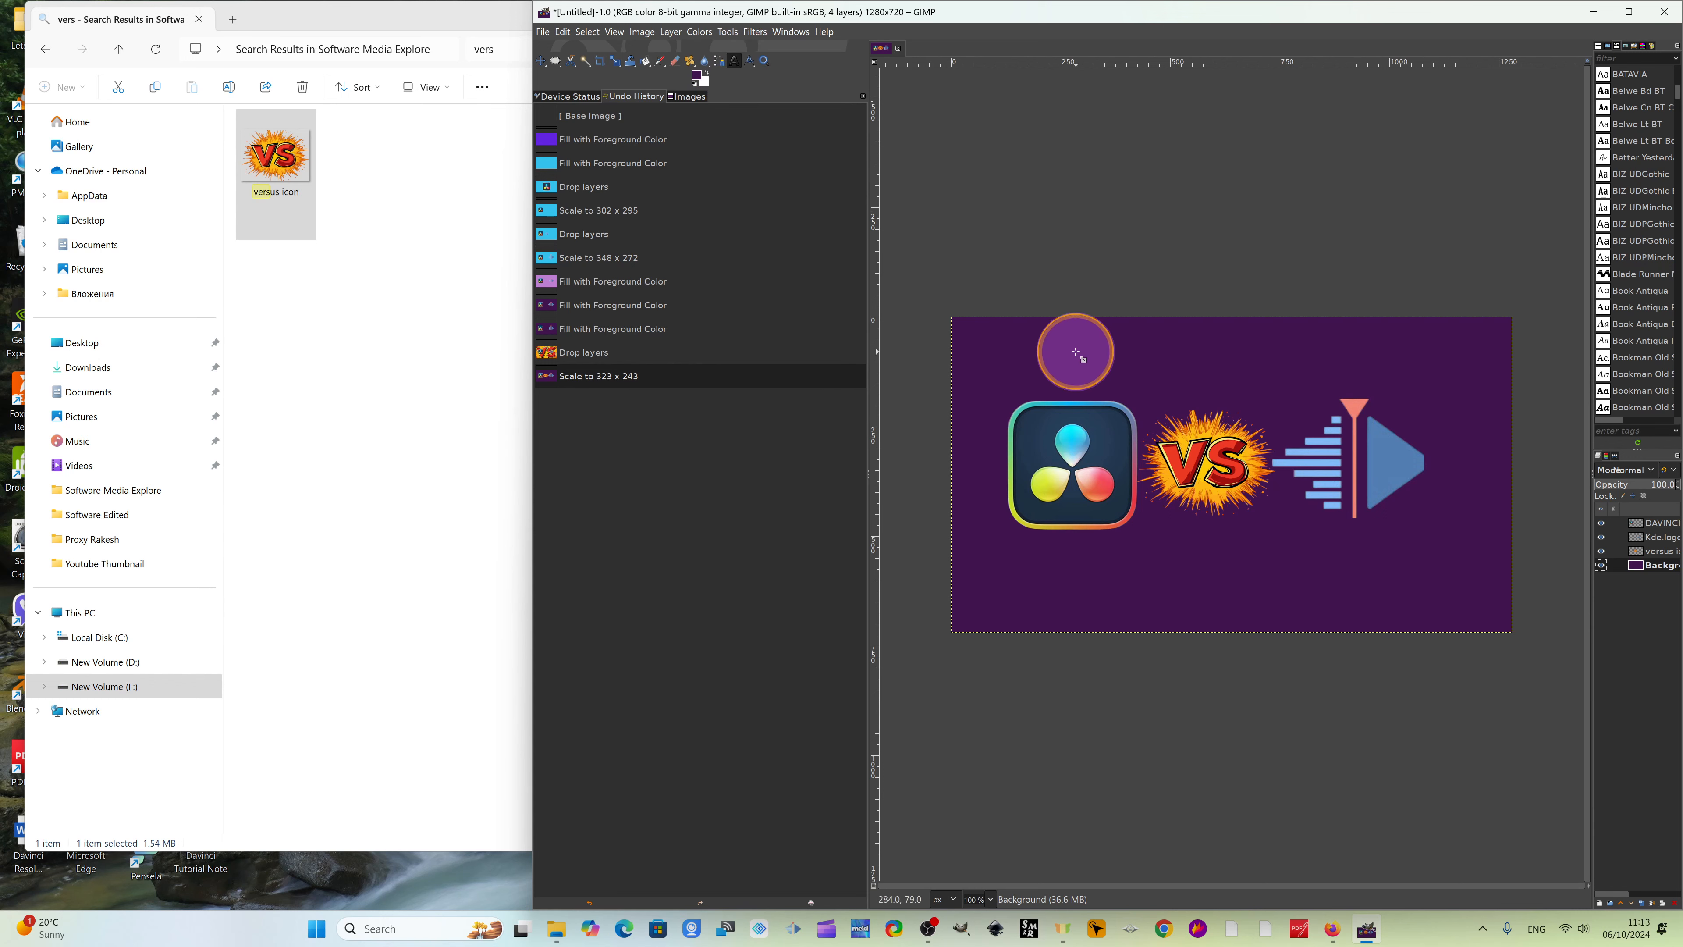
left_click_drag(968, 327, 1511, 391)
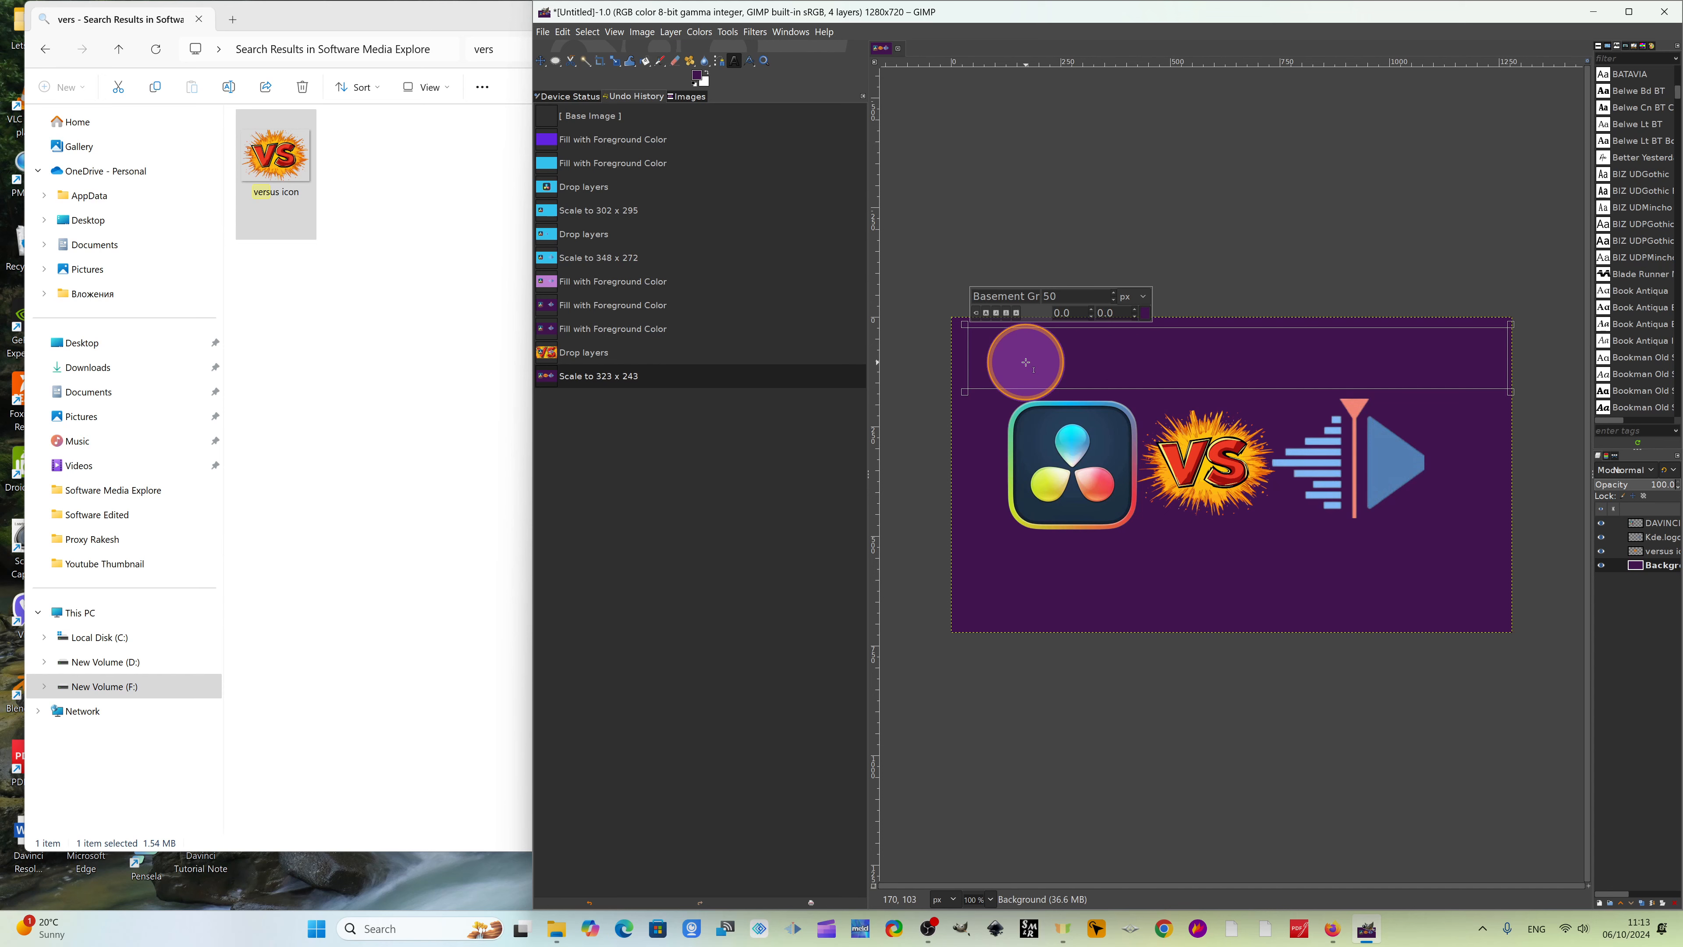
type("A")
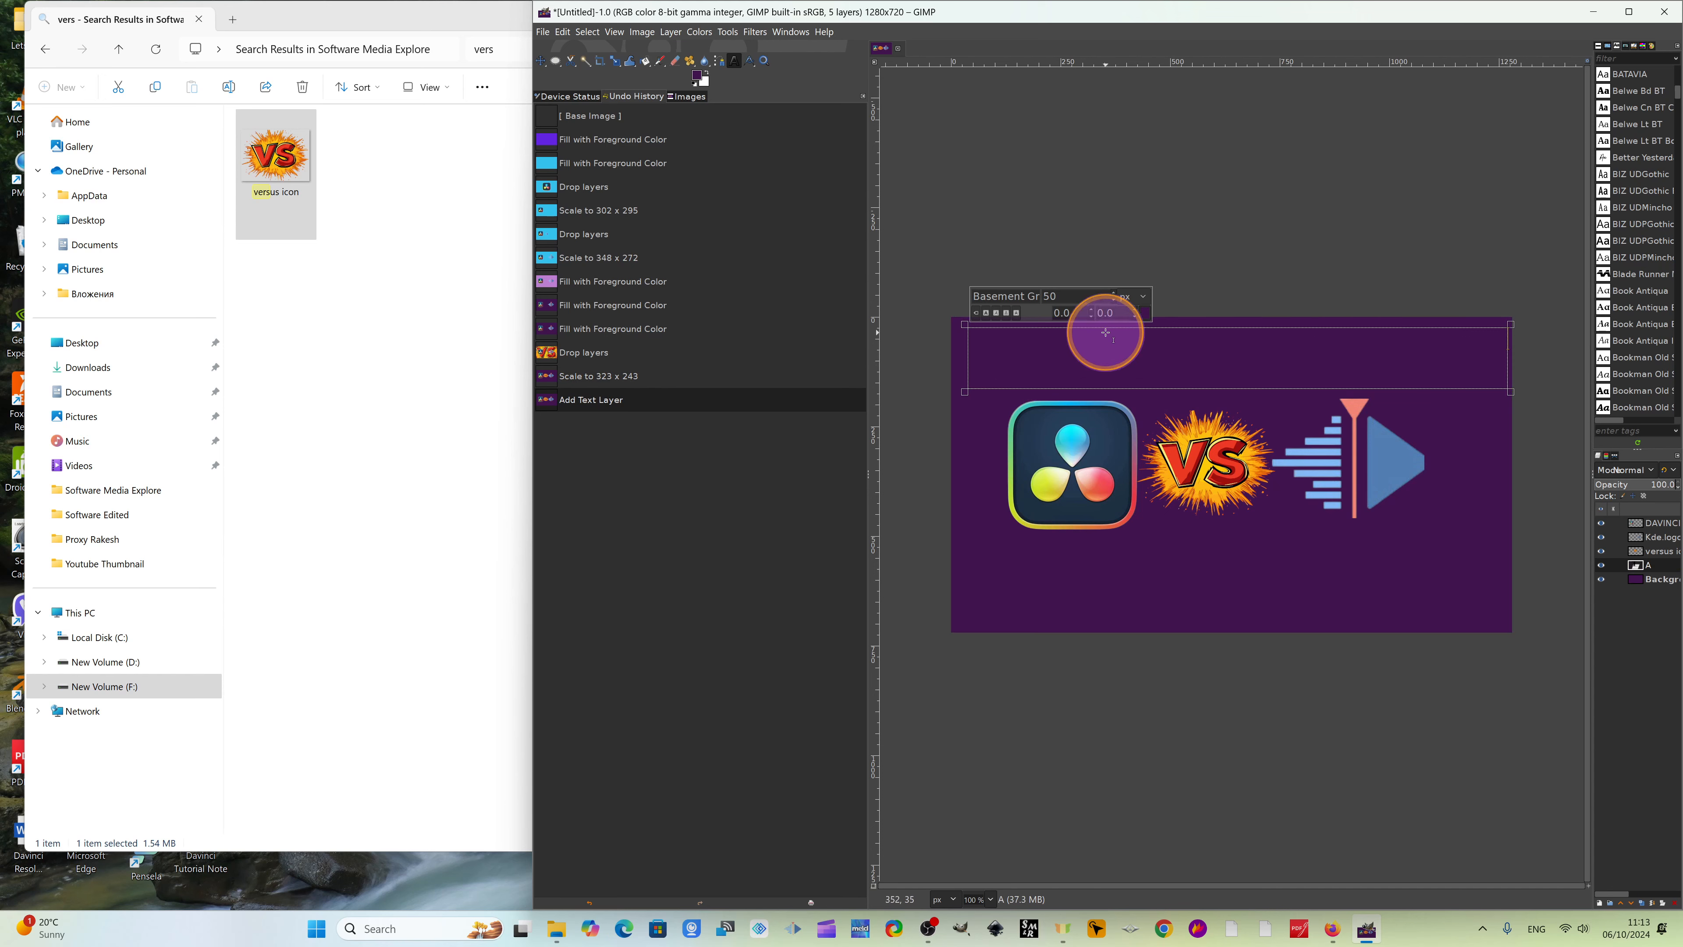
left_click(1146, 320)
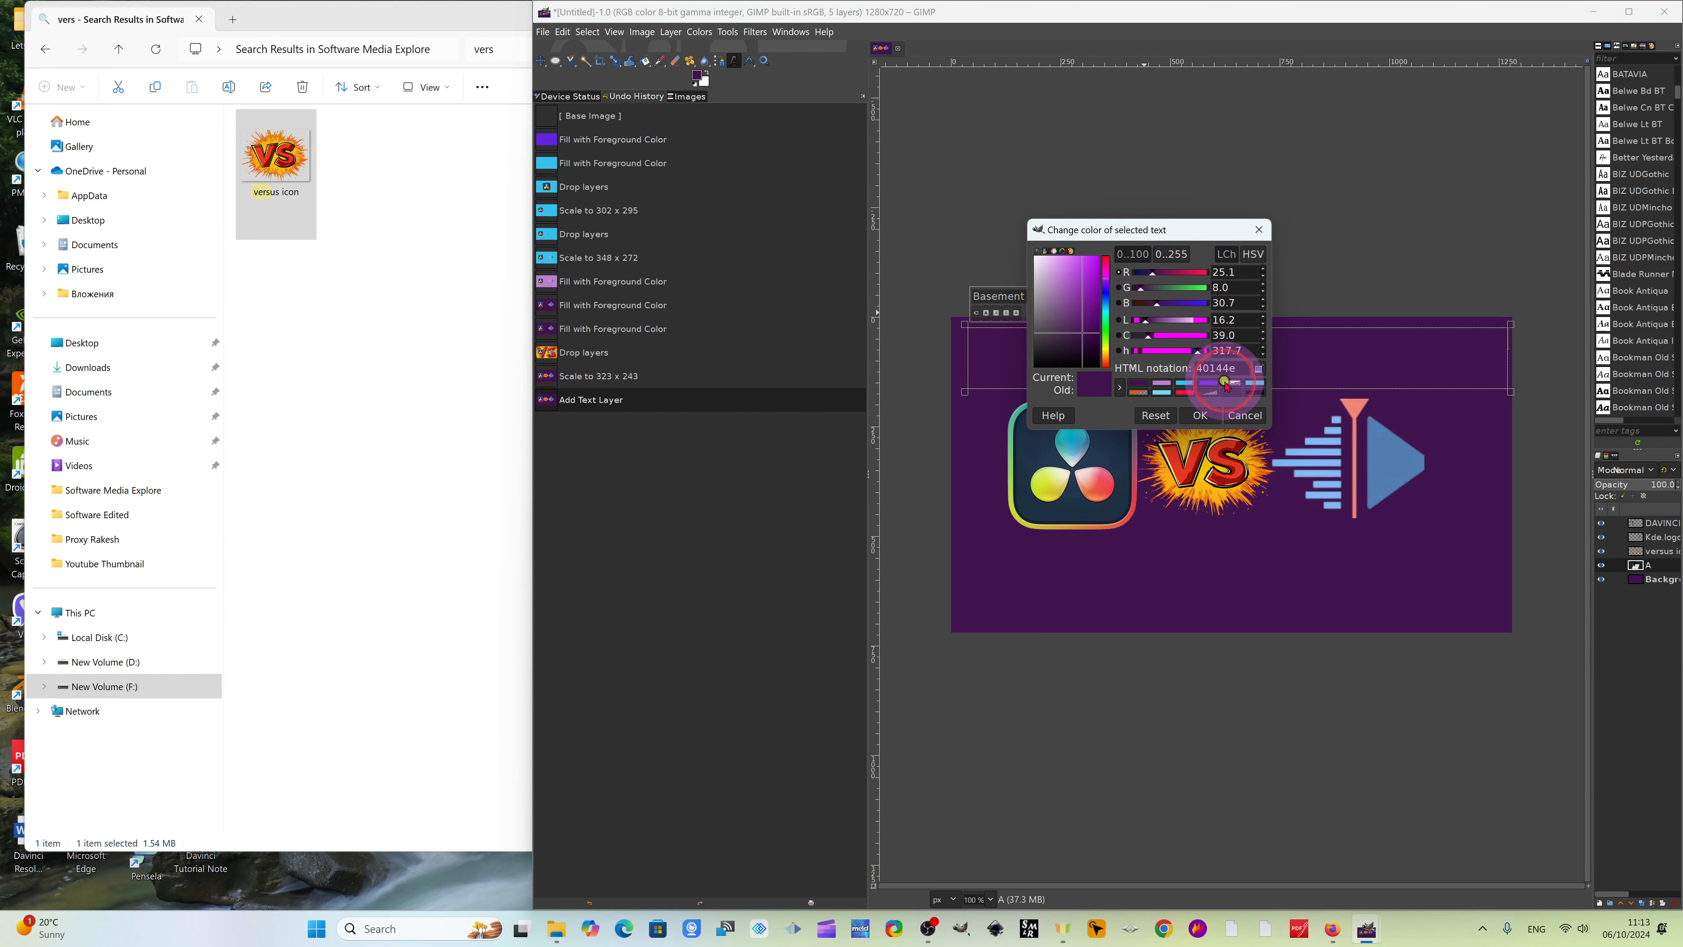
left_click(1229, 383)
left_click(1199, 413)
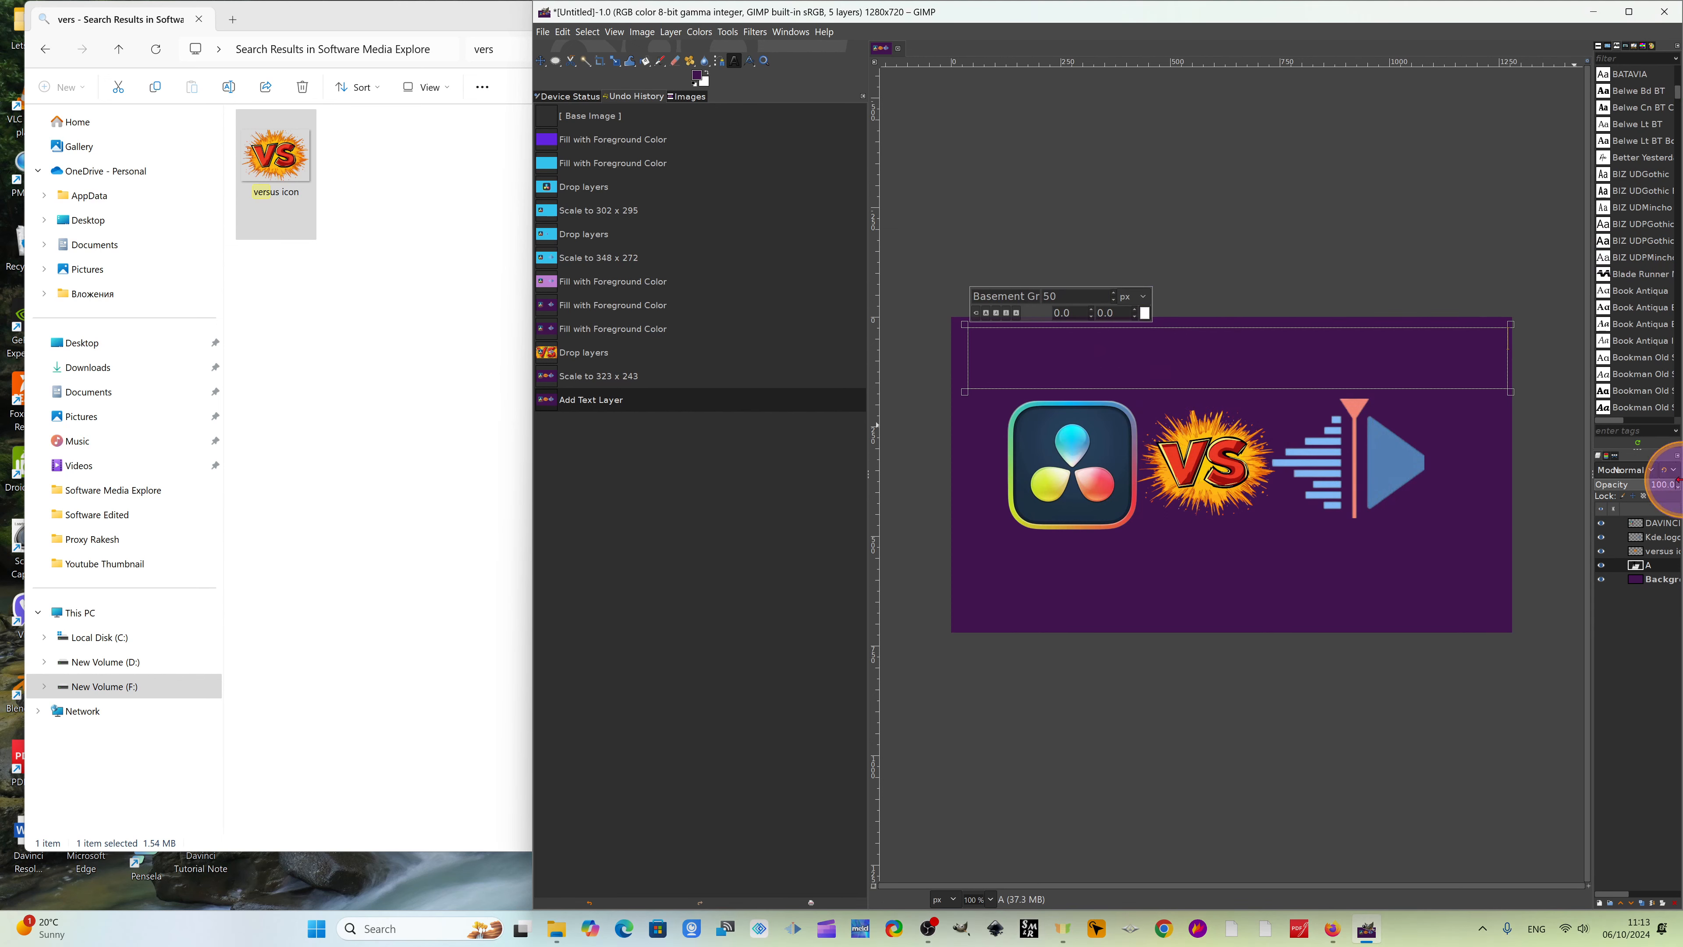
Try a Comic Sans font with white ffffff as the text color for the text box.
scroll(1652, 249, "down", 4)
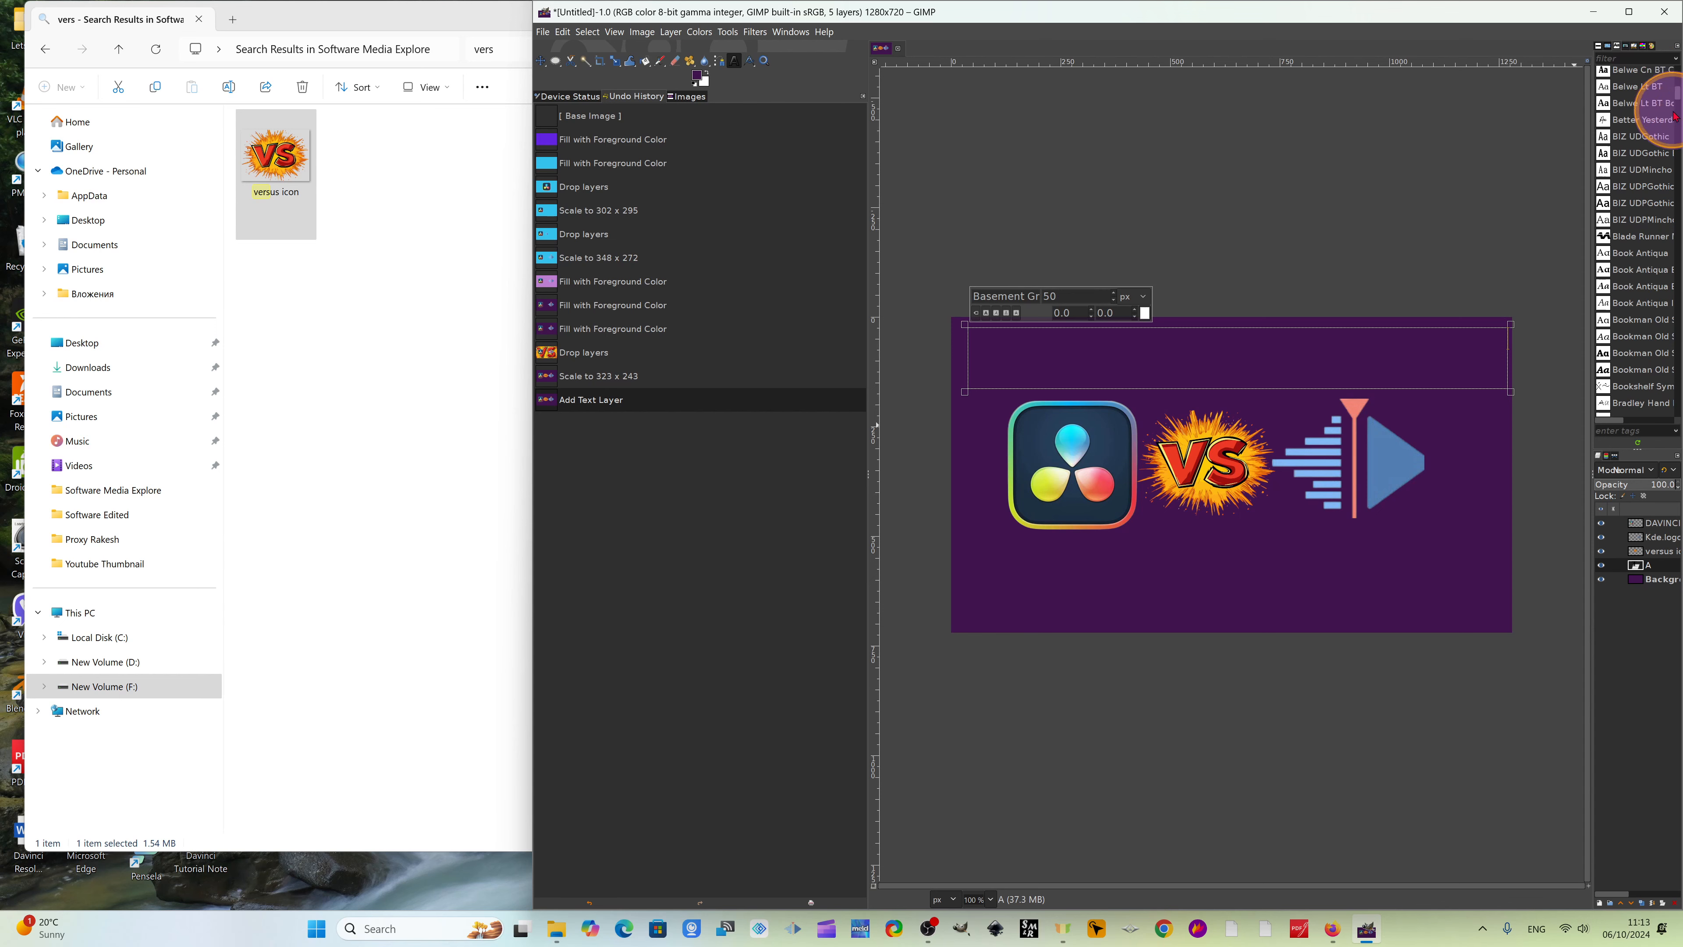
scroll(1652, 250, "down", 10)
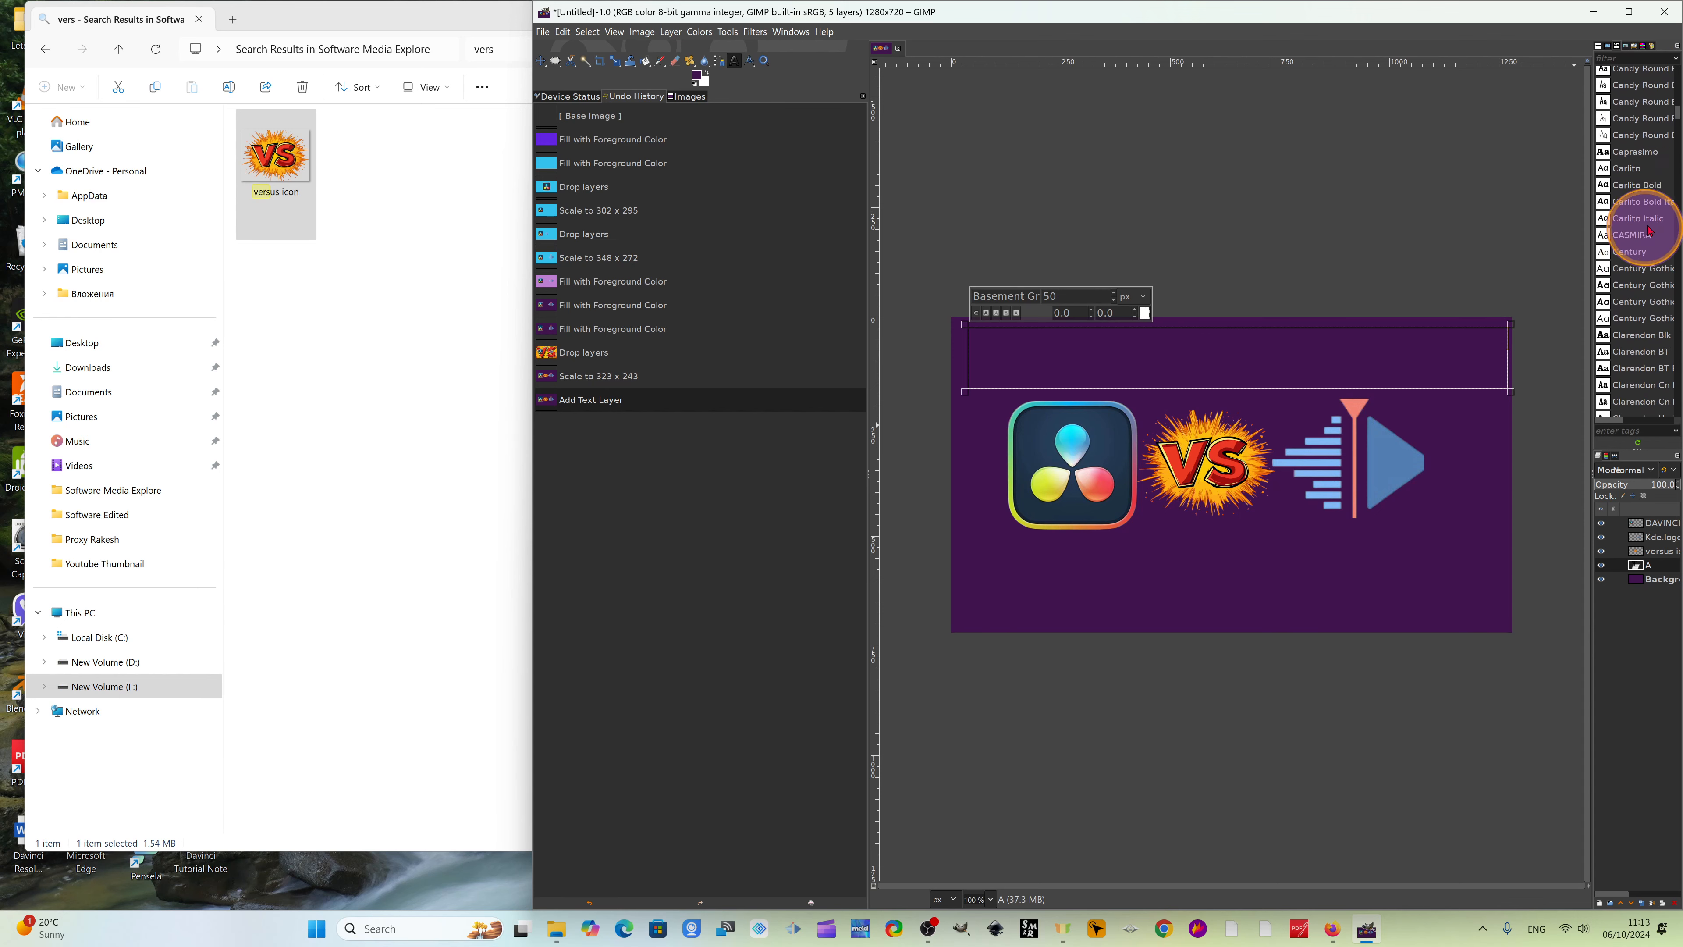
left_click_drag(1678, 115, 1676, 74)
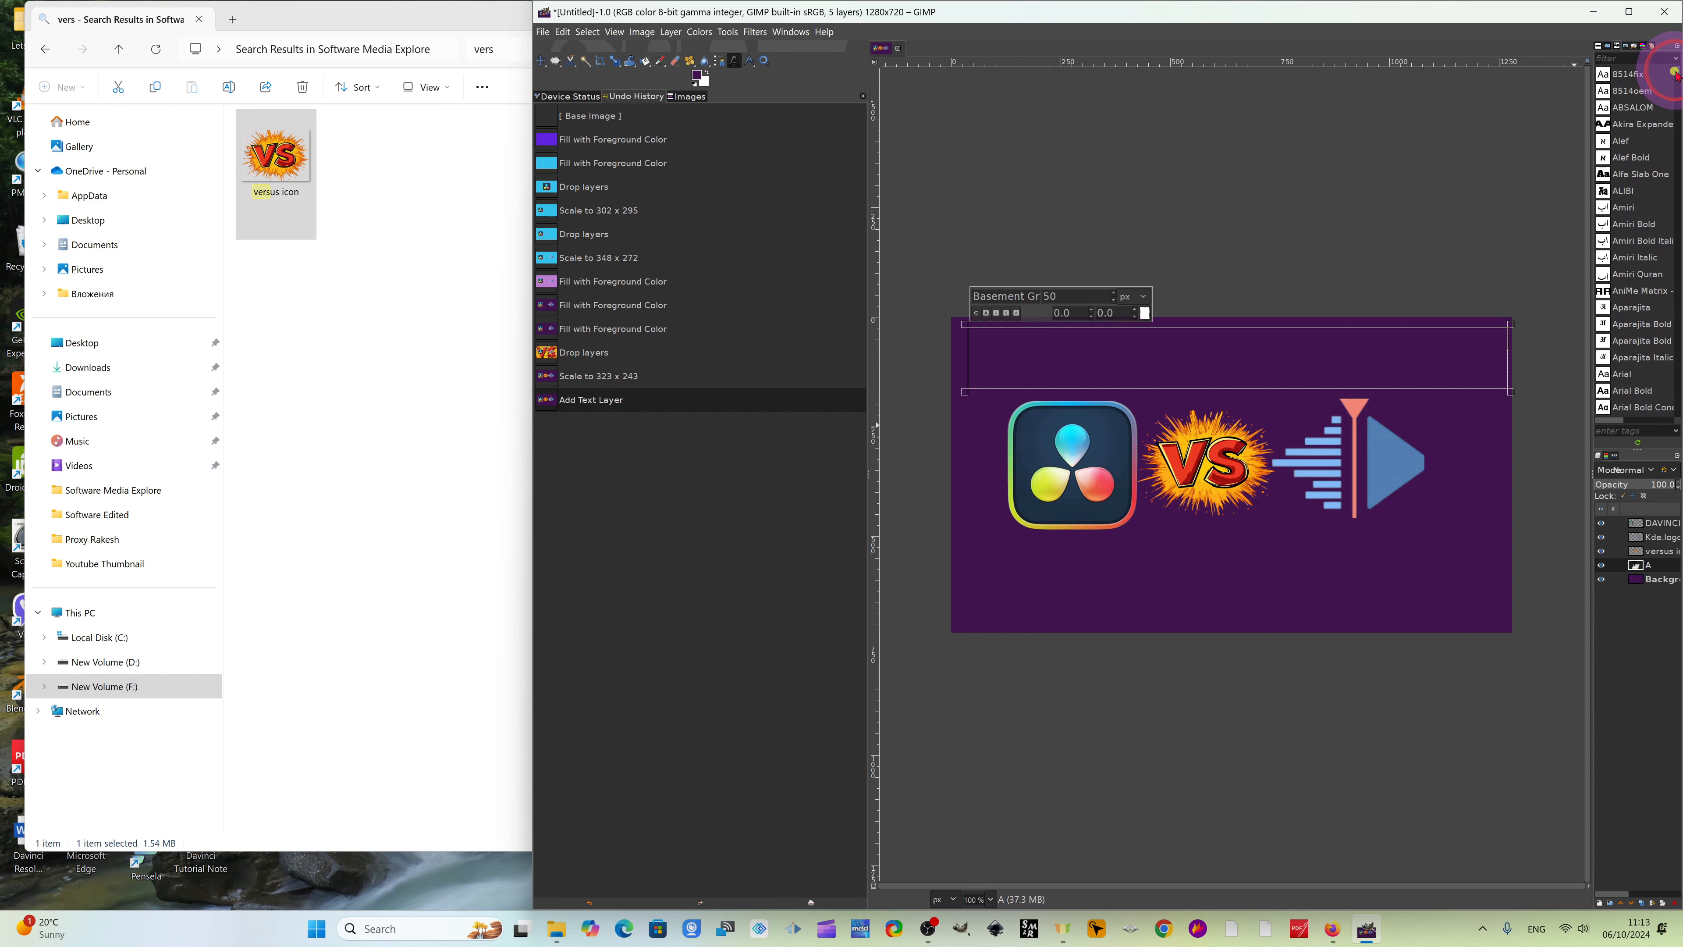
left_click_drag(1619, 13, 1676, 168)
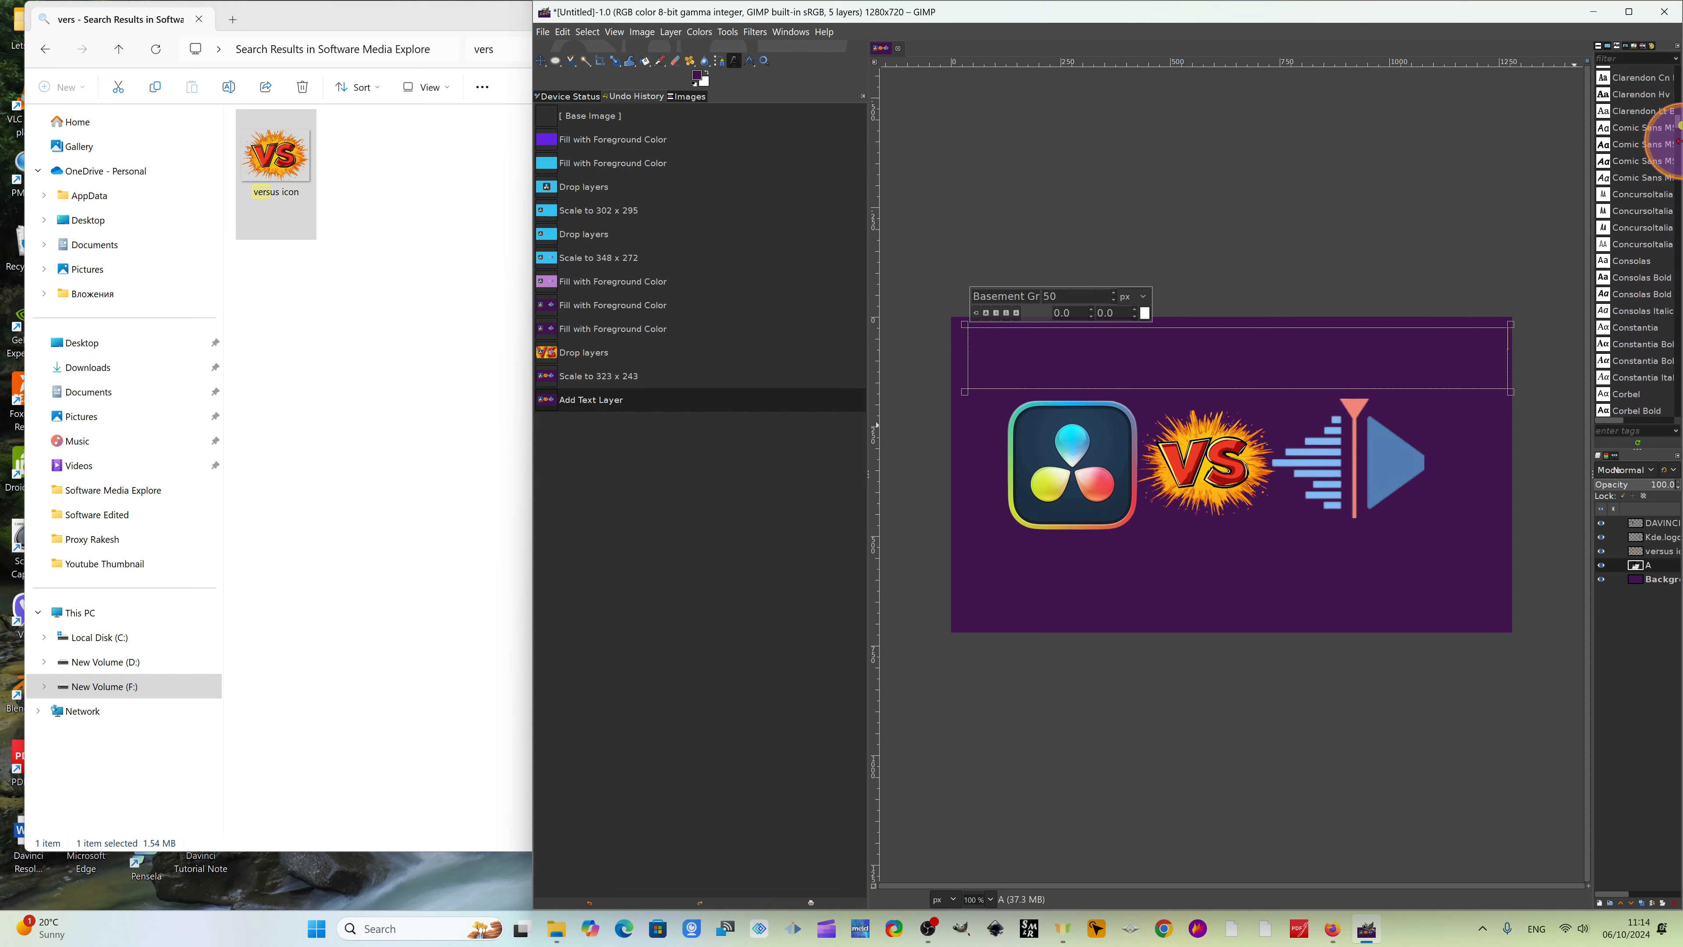
left_click(1617, 160)
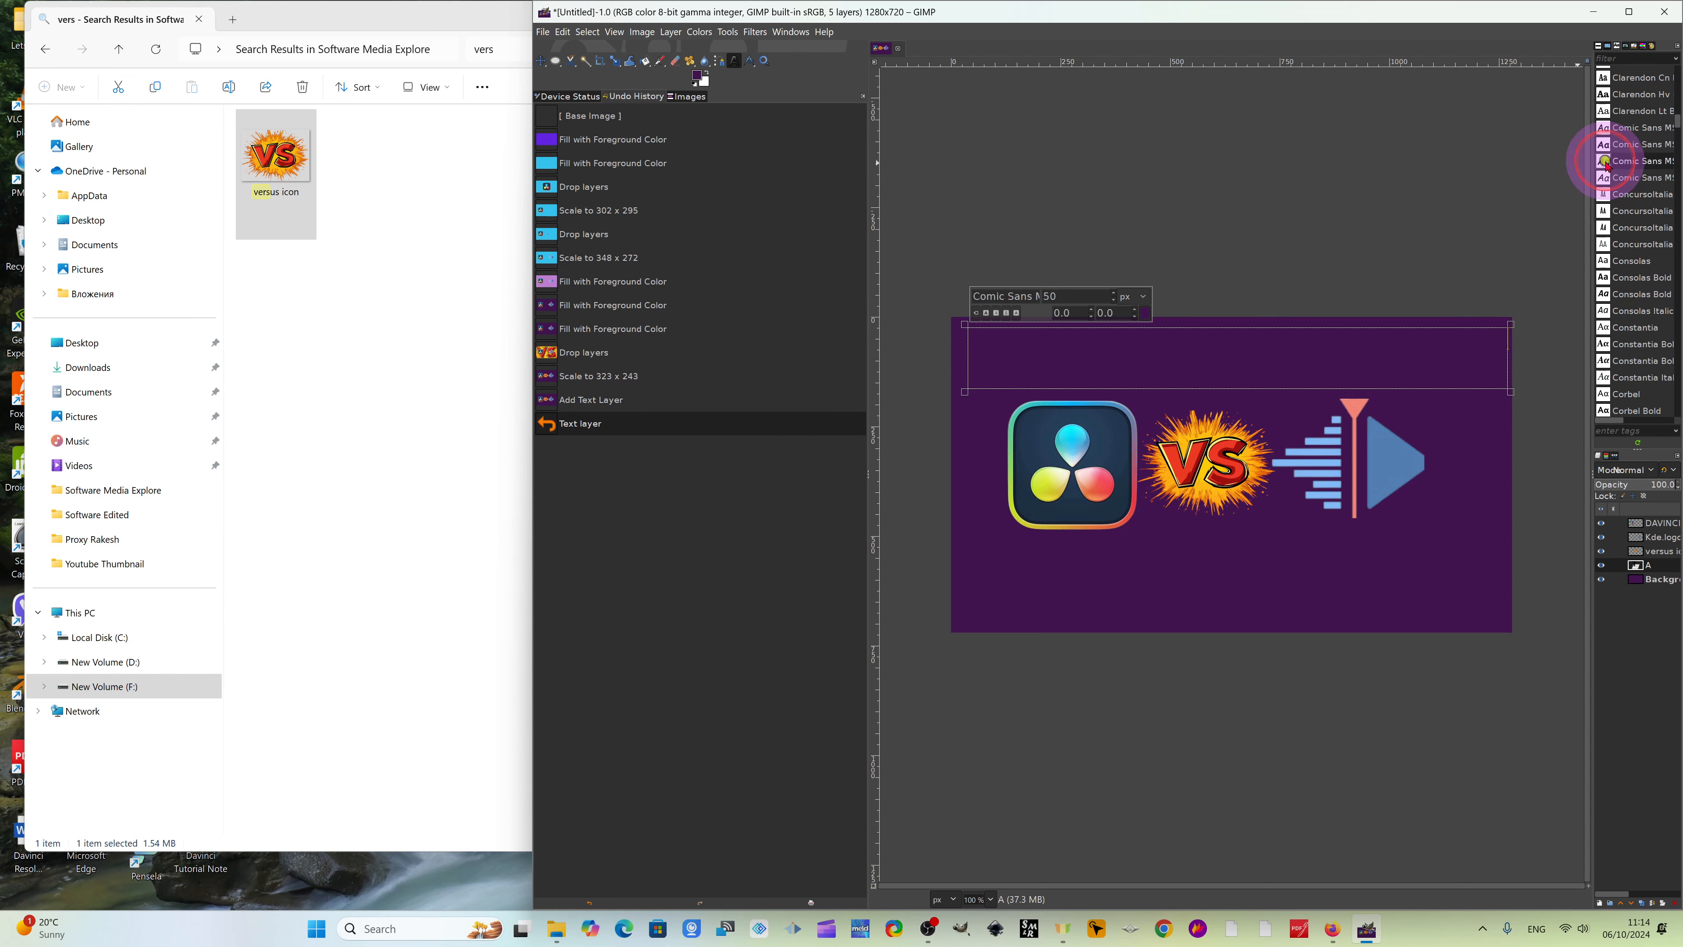
left_click(1149, 309)
left_click(1231, 376)
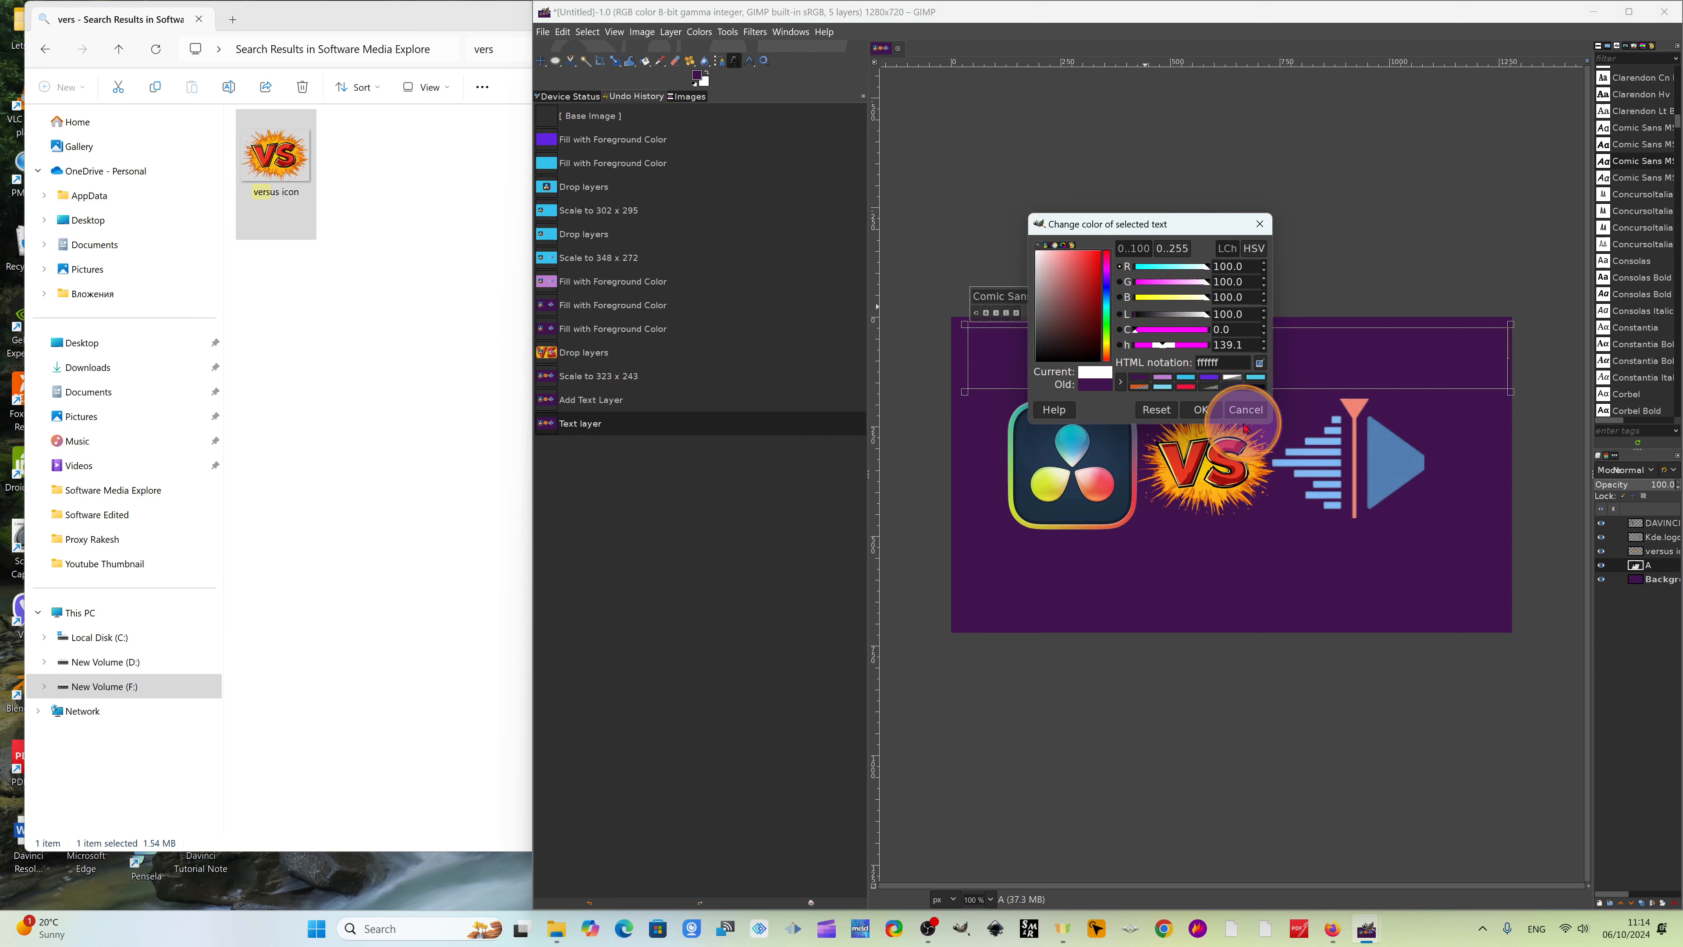
left_click(1200, 409)
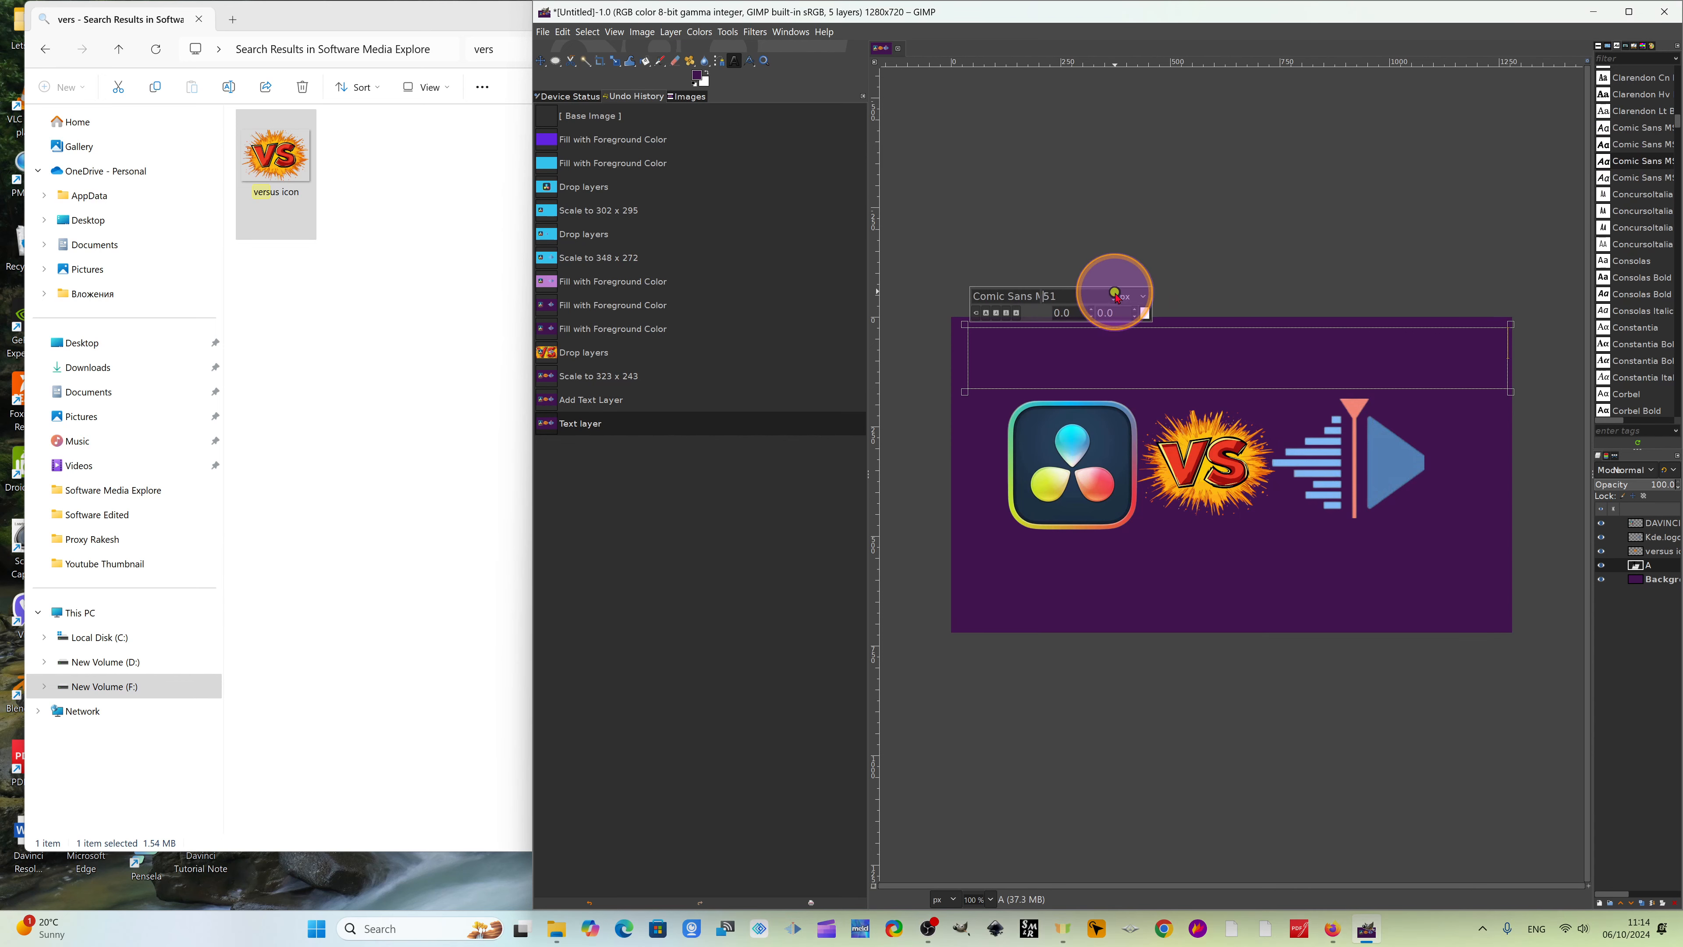
Switch the text font back to Basement Gro… and set the text color to white ffffff.
scroll(1643, 156, "up", 10)
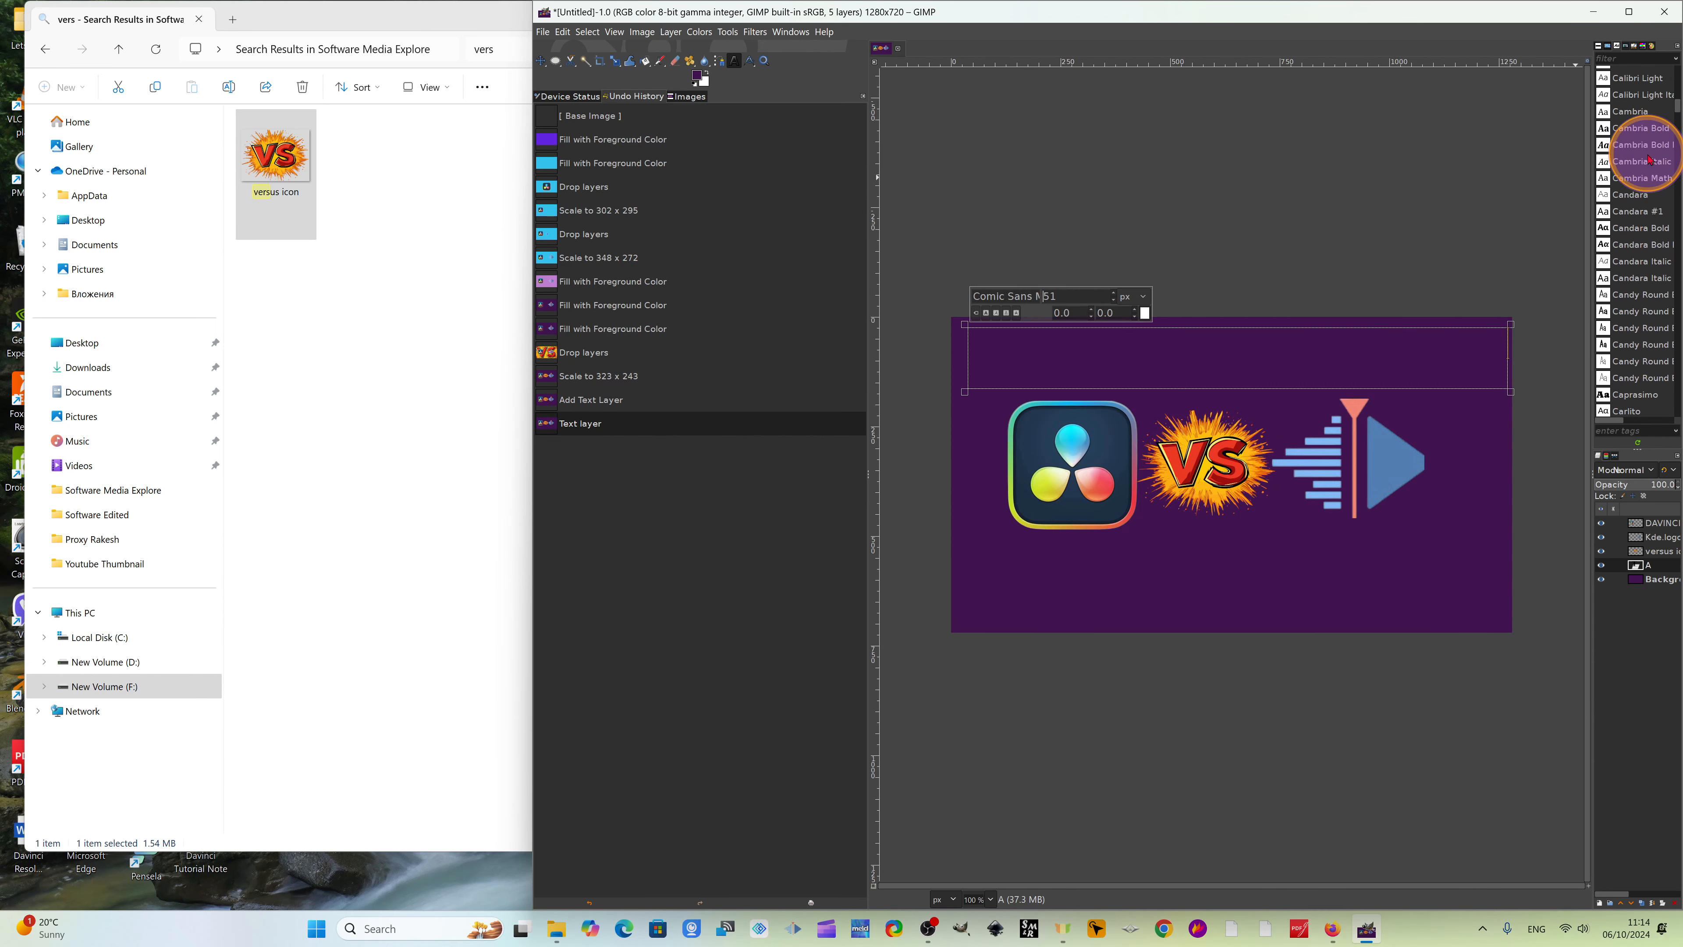
scroll(1649, 159, "up", 15)
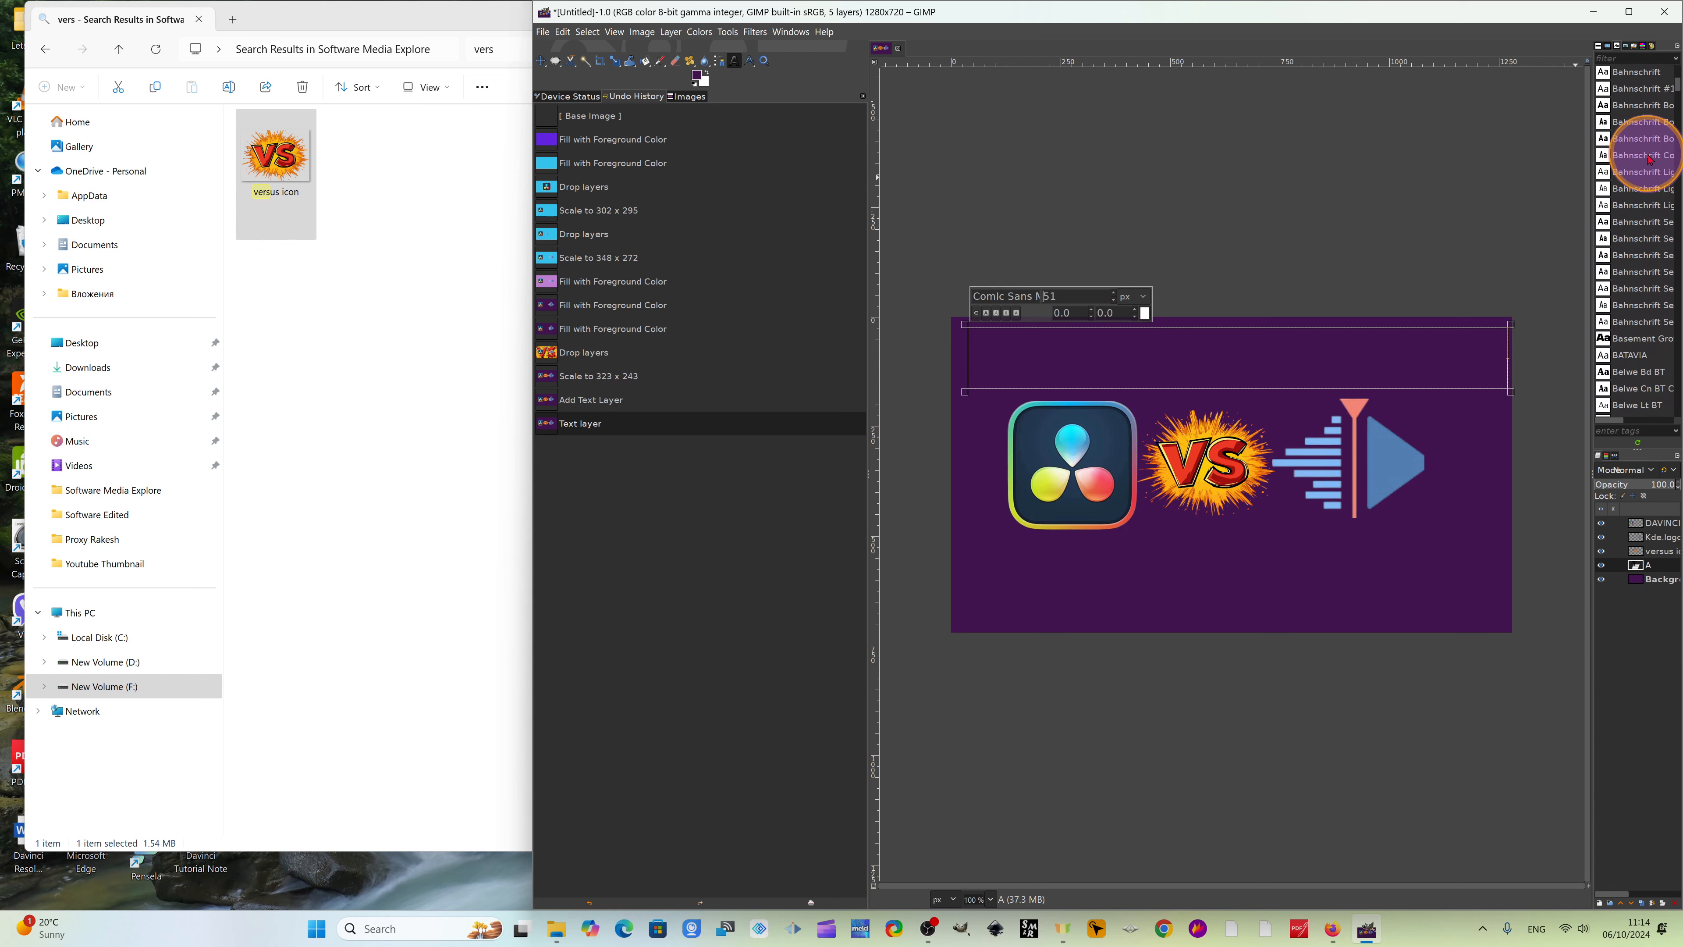
left_click(1630, 339)
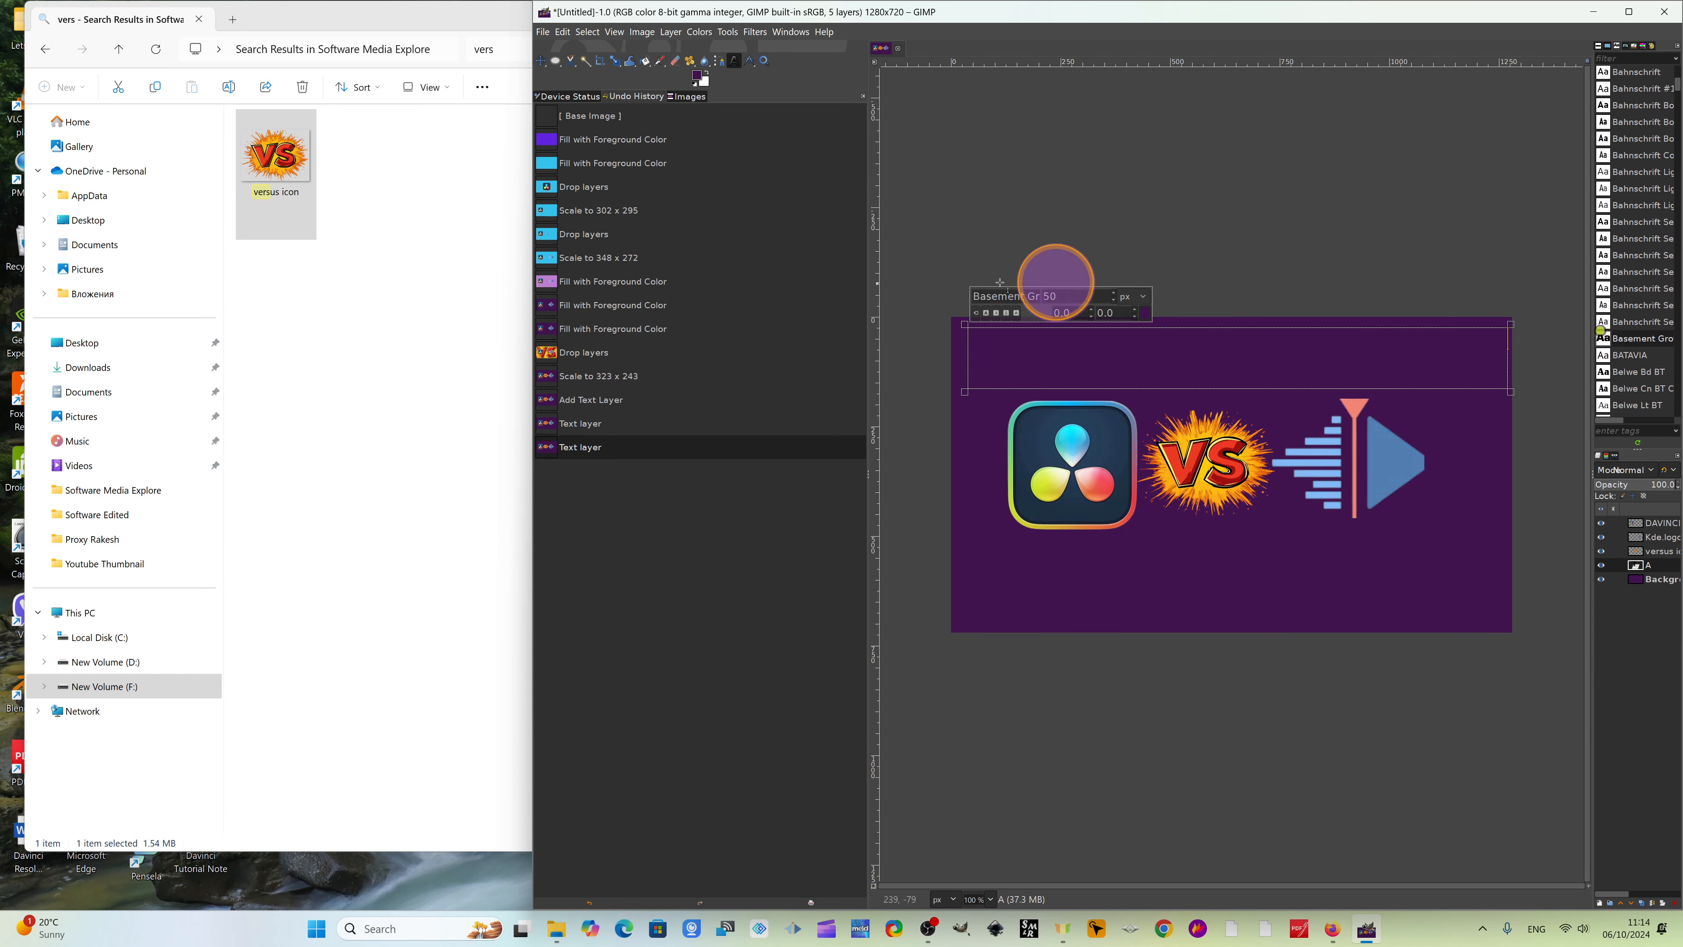
left_click(1145, 312)
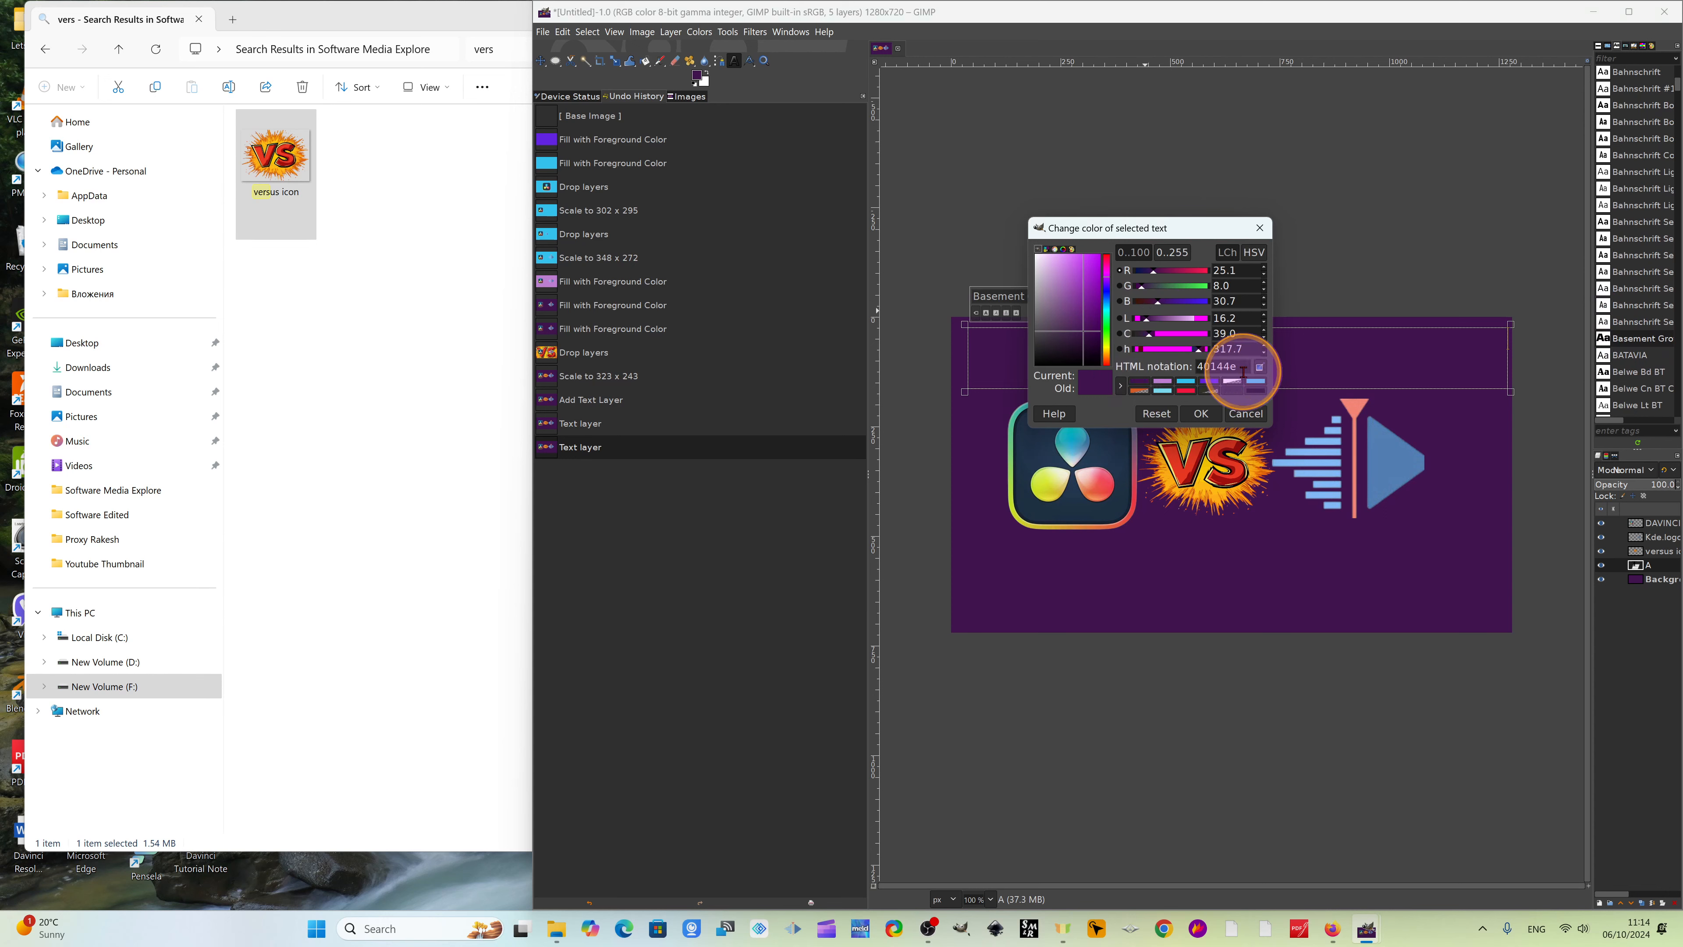
left_click(1232, 381)
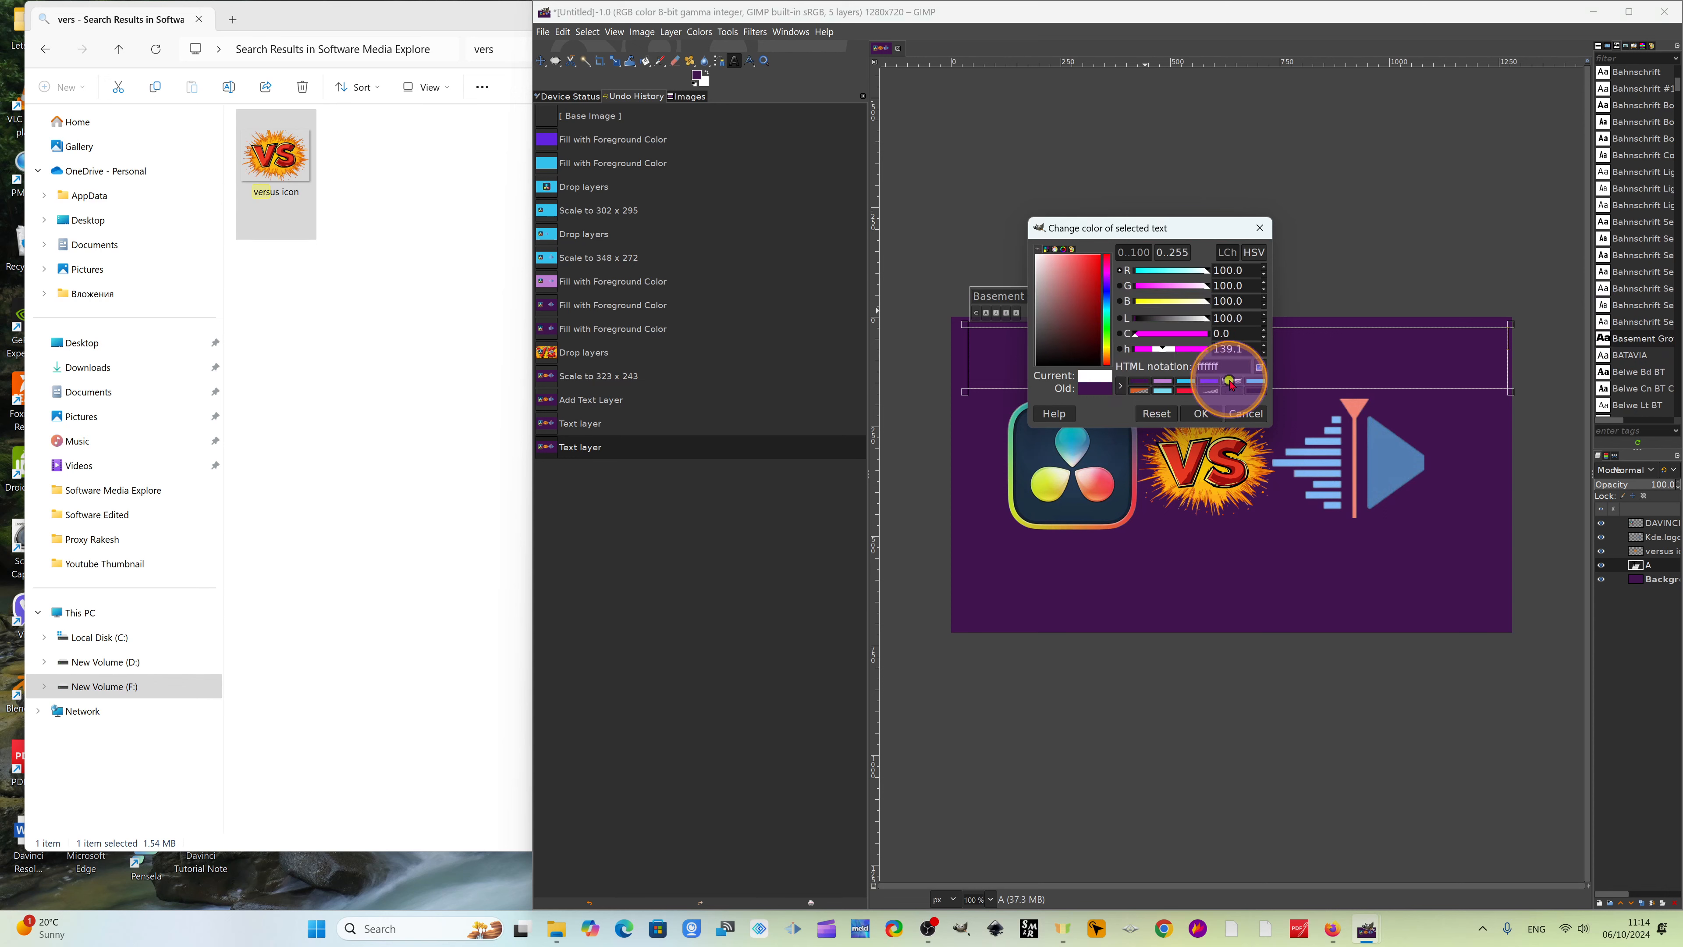
left_click(1201, 413)
Enter the title "ADJUSTMENT CLIP" in the text box above the logos.
type("A")
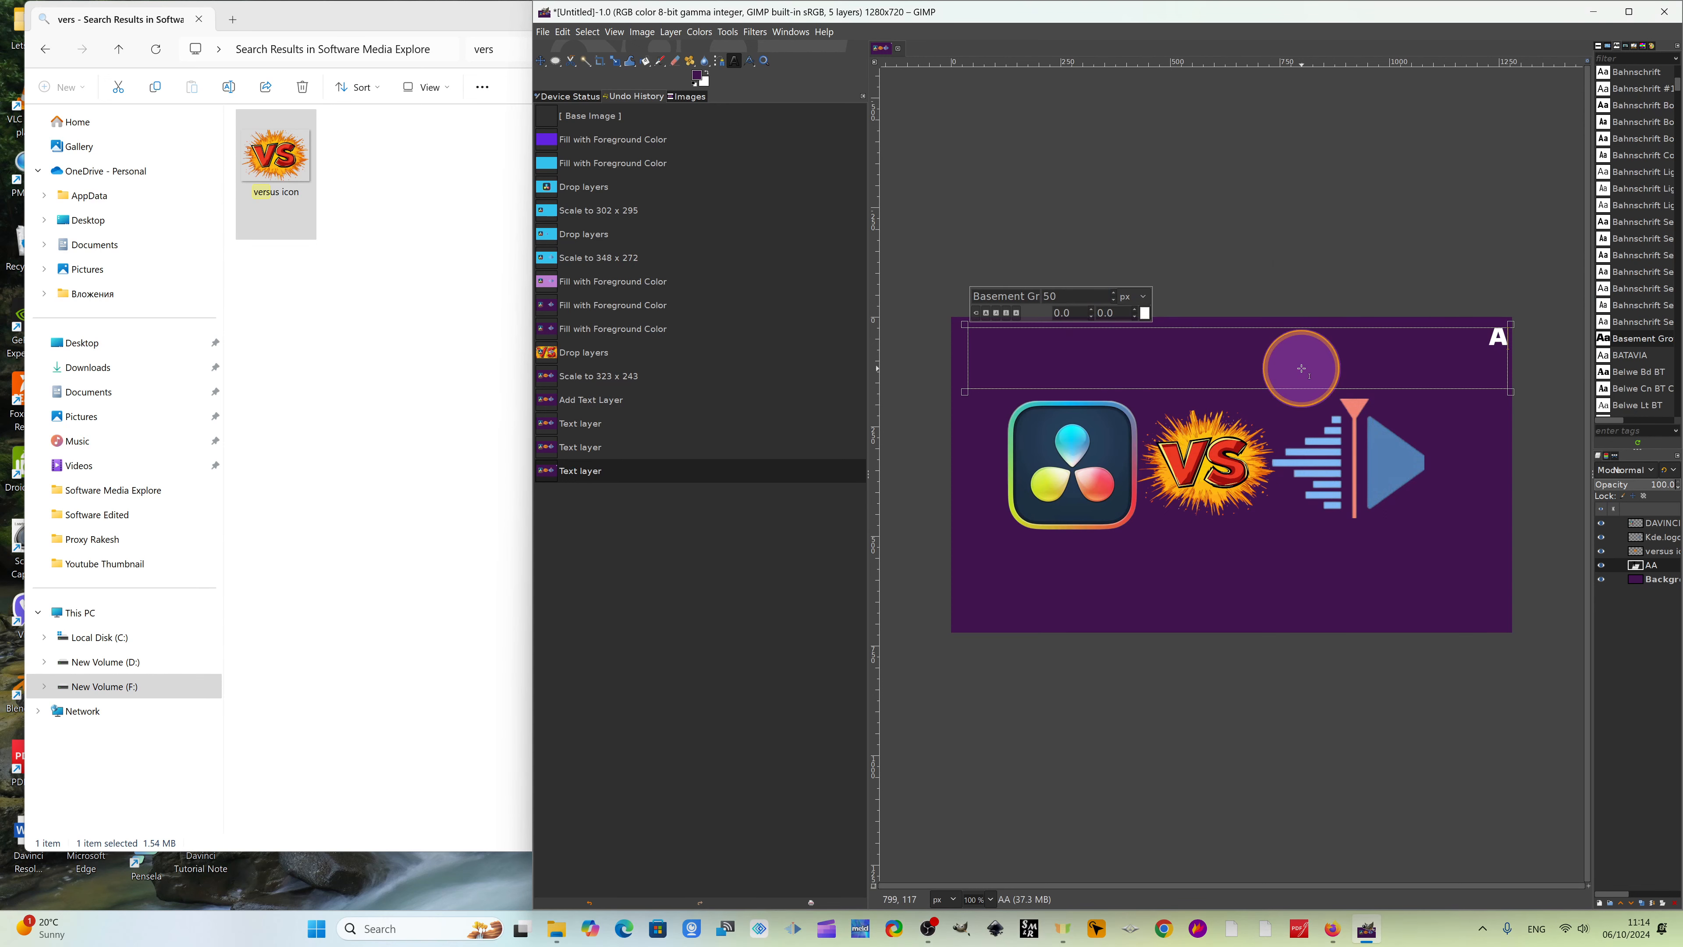
key("BackSpace")
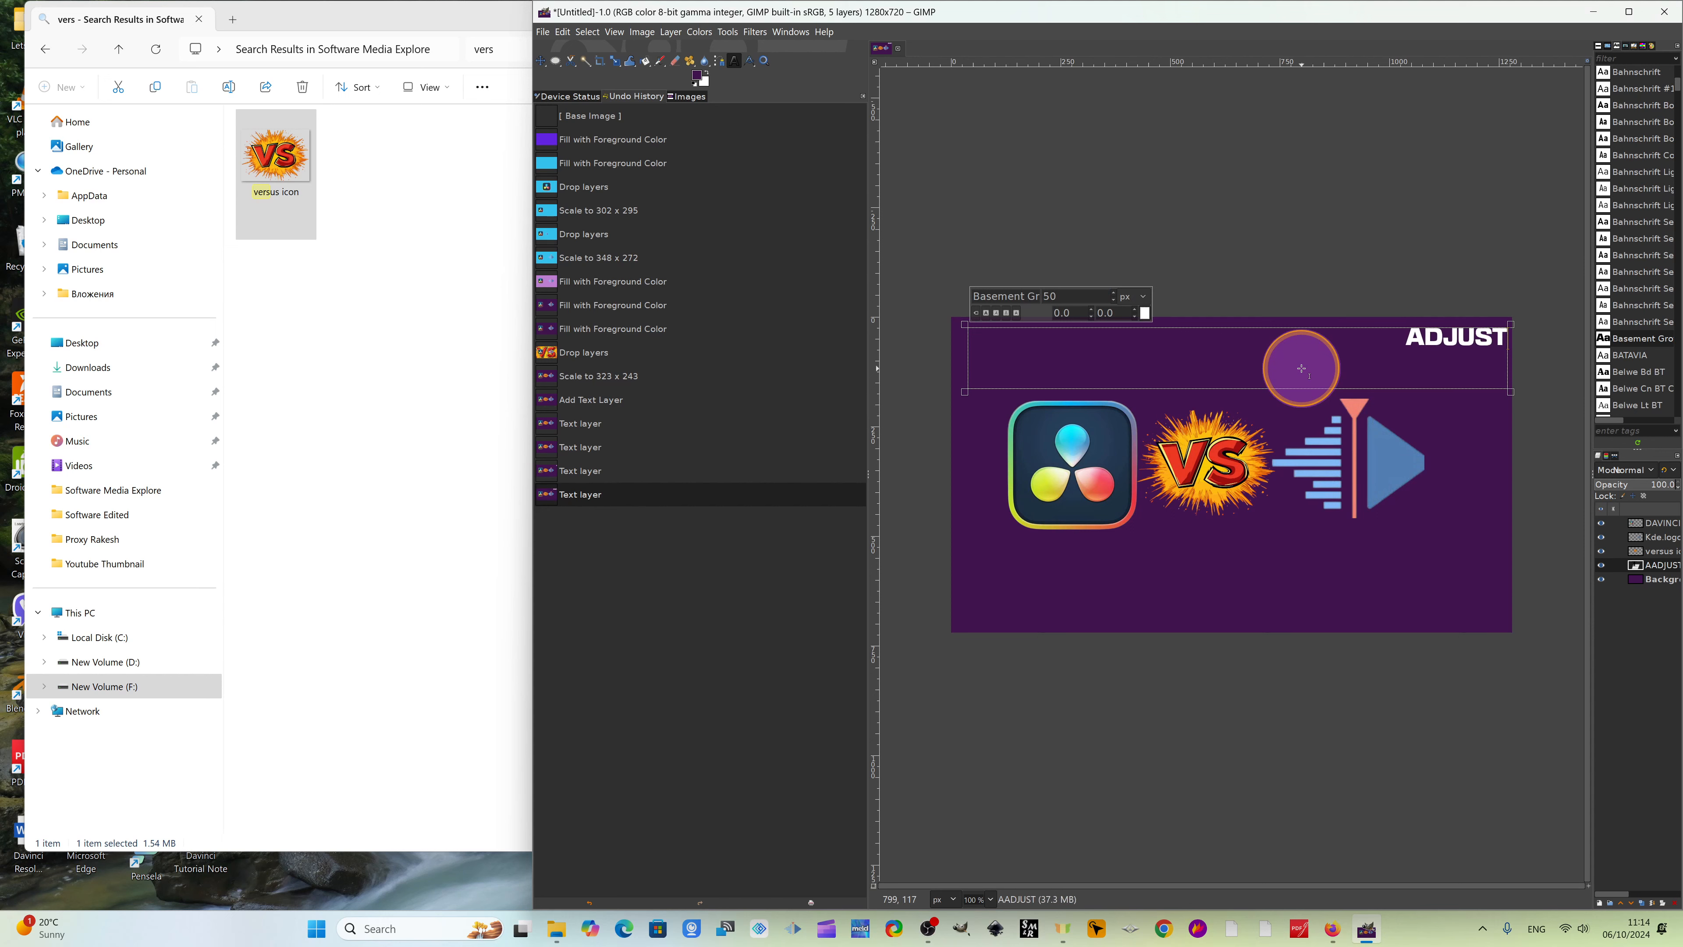
type("DJUSTMENT")
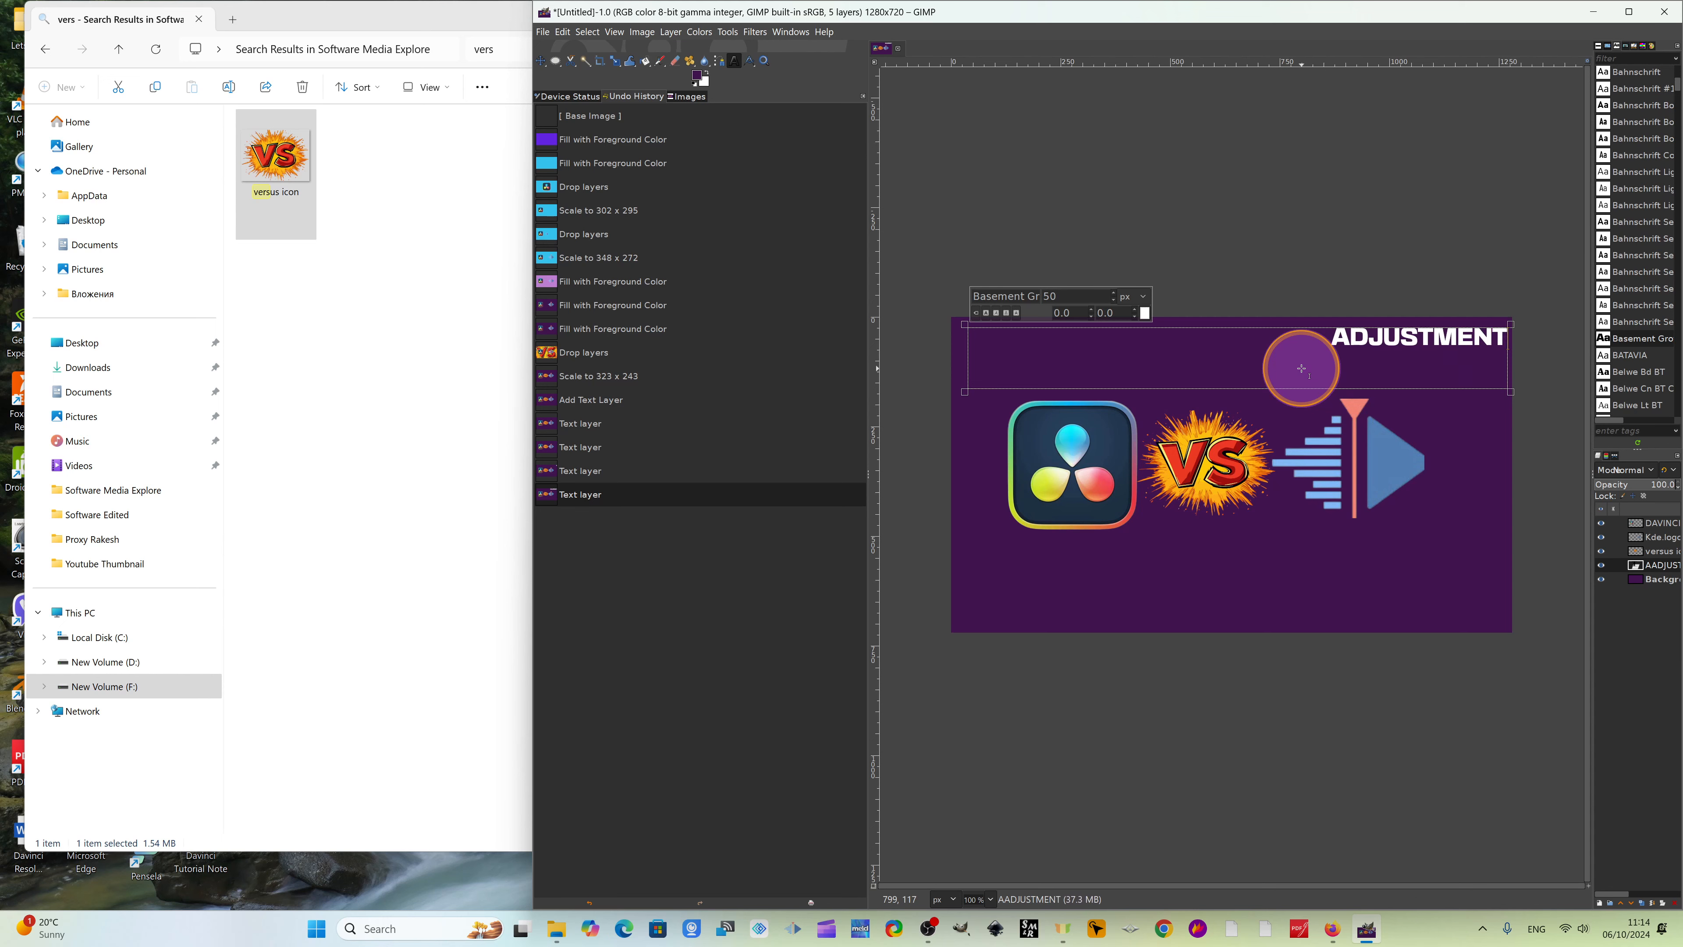
type(" CLIP")
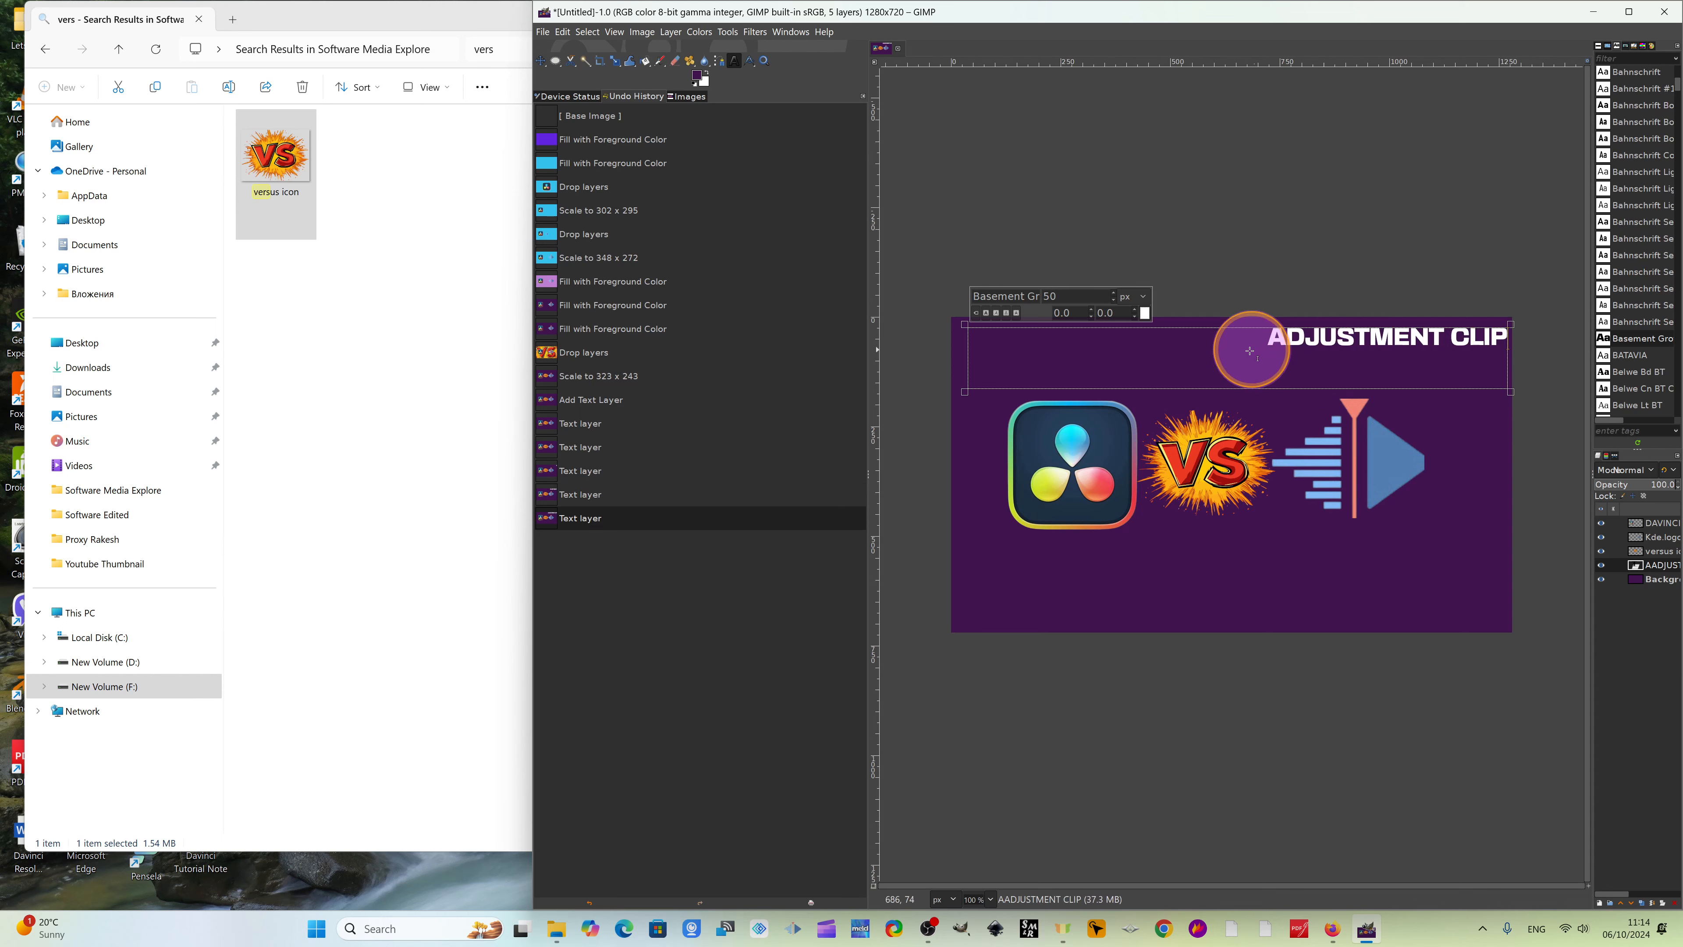
Set the font size of the whole ADJUSTMENT CLIP title to 120 px.
left_click_drag(1270, 344, 1507, 357)
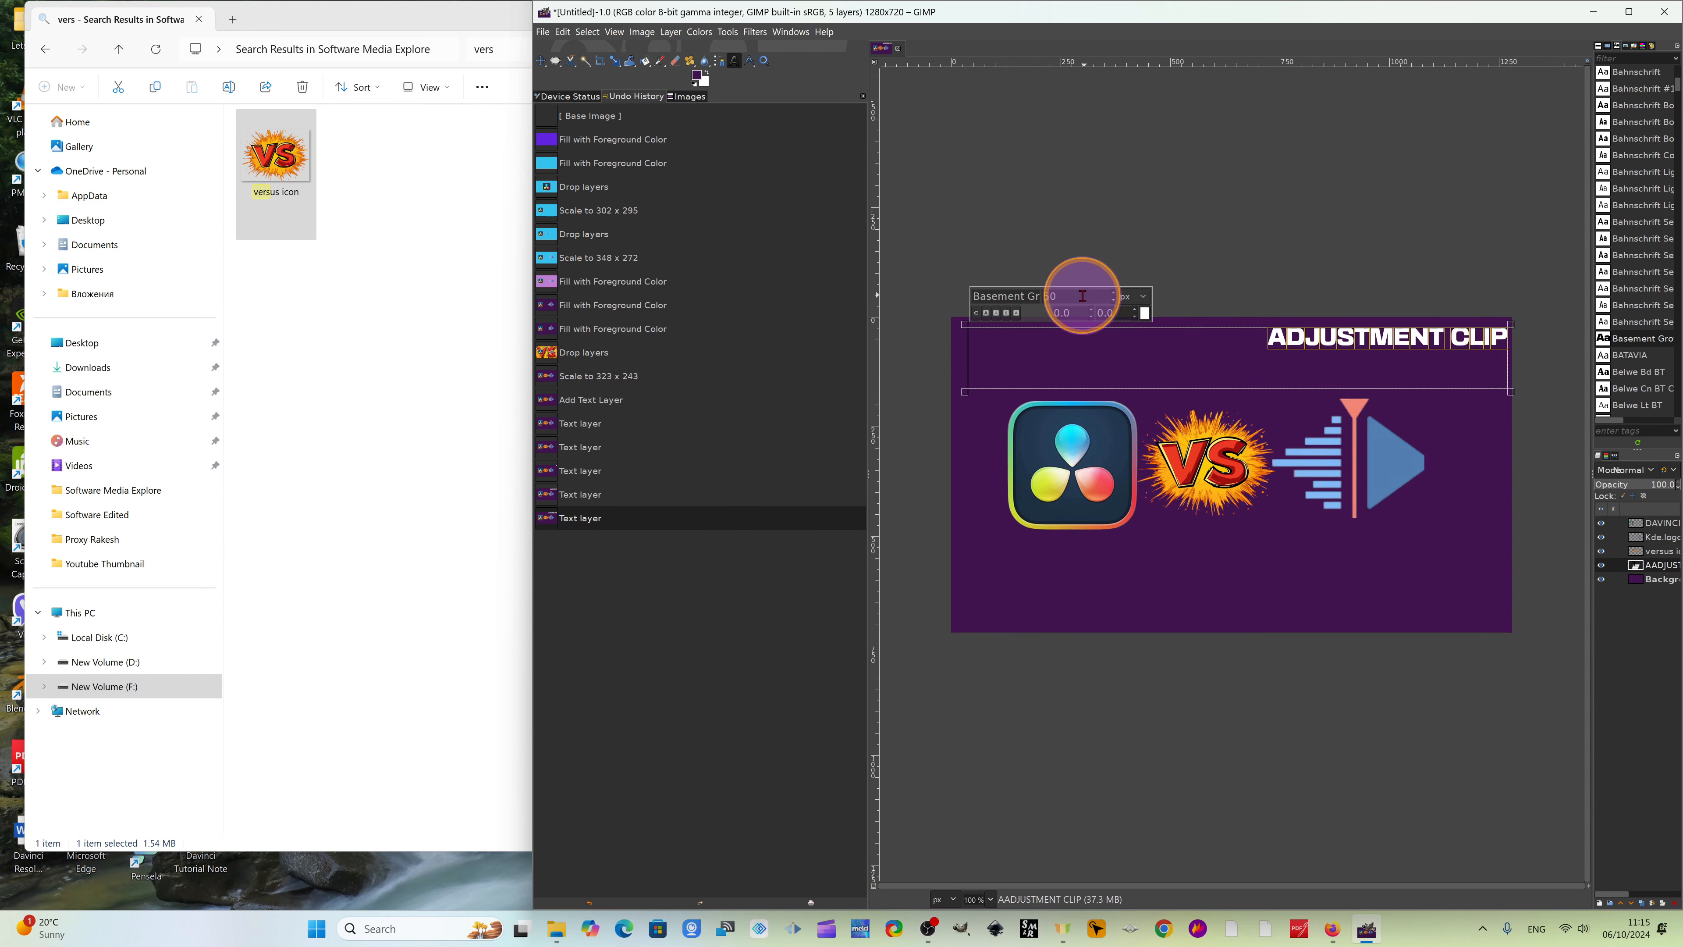
left_click_drag(1082, 296, 1052, 296)
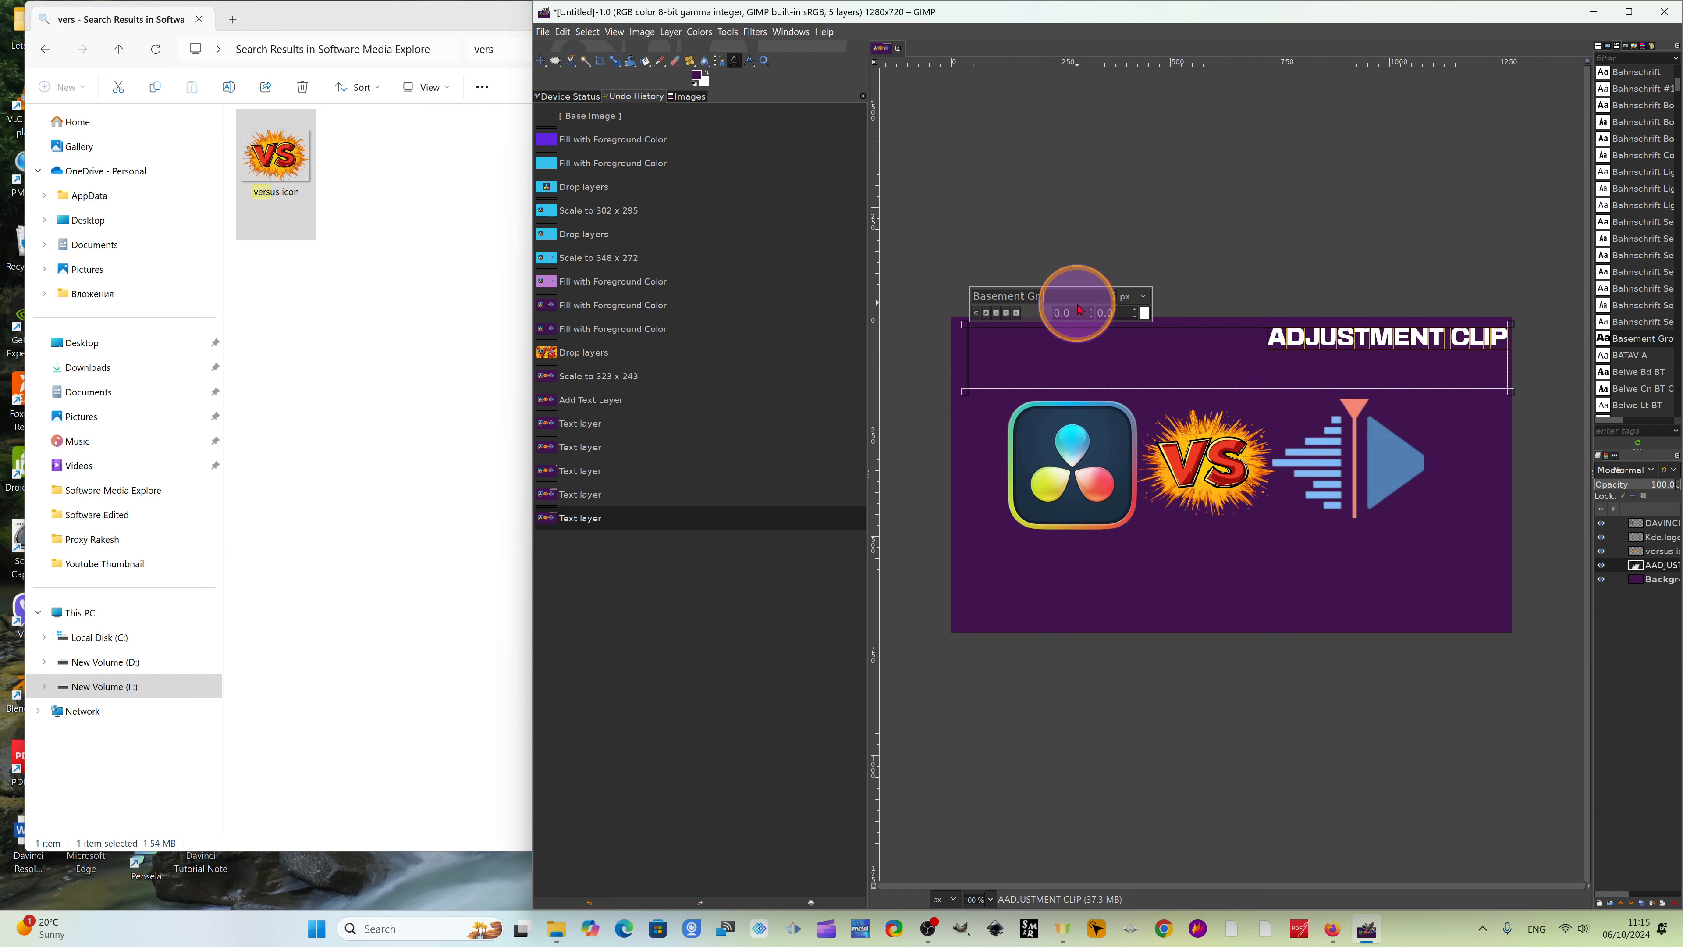
key("Return")
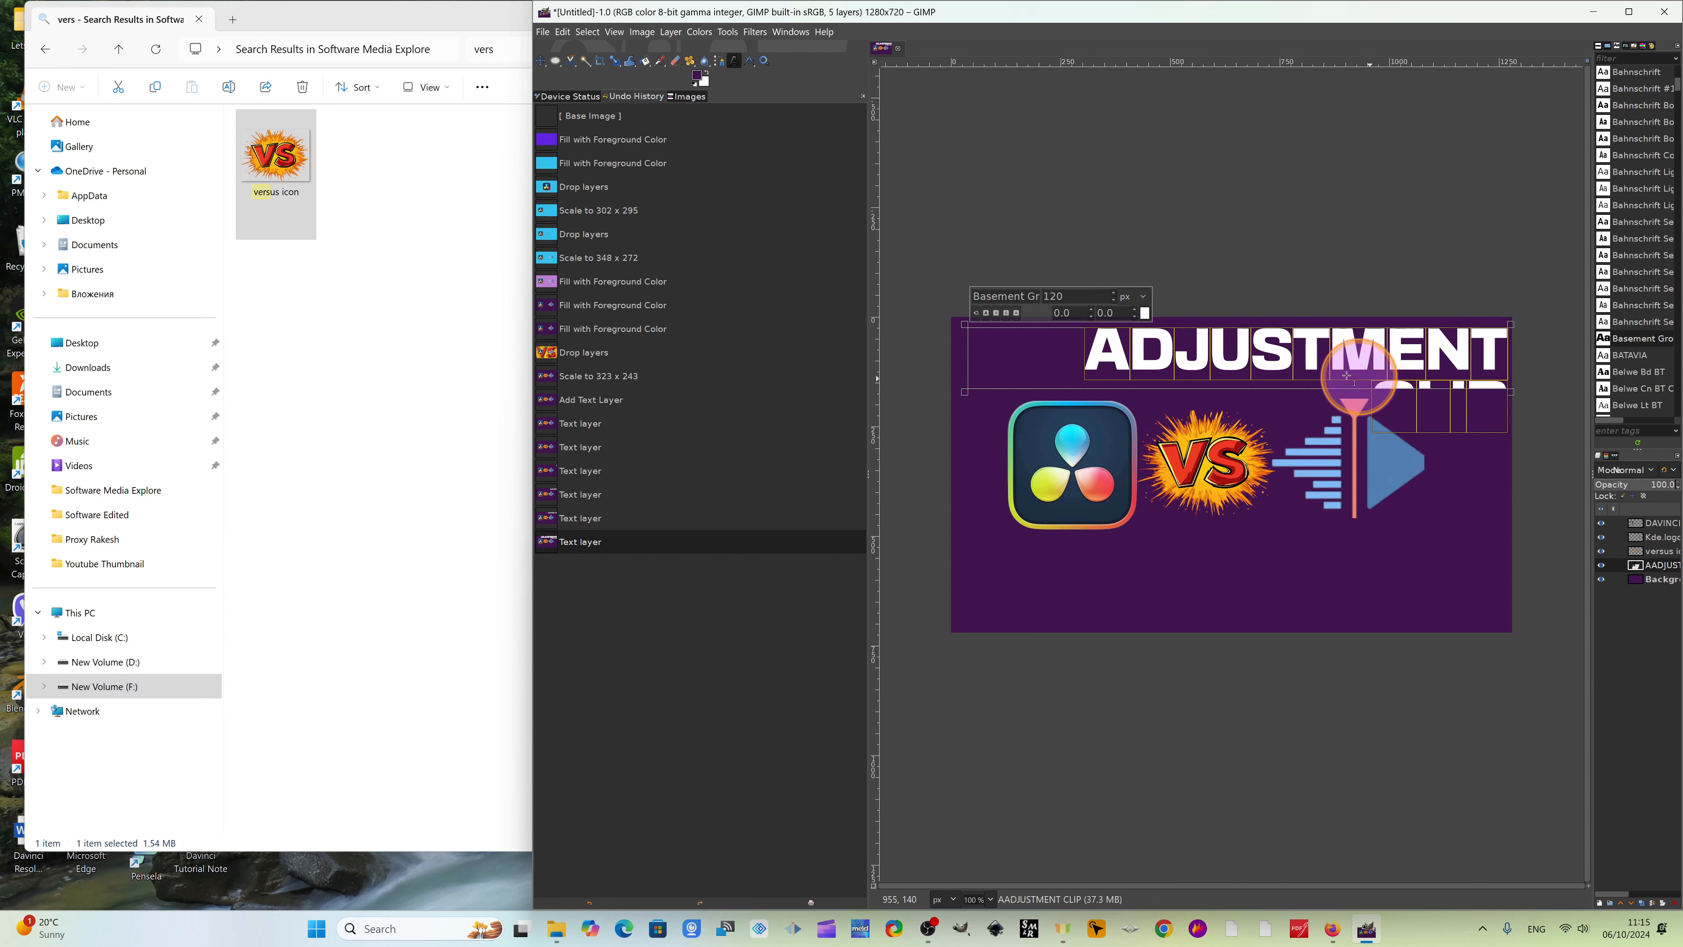
Reduce the ADJUSTMENT CLIP title's font size to 110 px.
left_click(1114, 298)
left_click(1113, 298)
left_click(1113, 298)
left_click(1113, 298)
left_click(1113, 299)
left_click(1112, 299)
left_click(1112, 299)
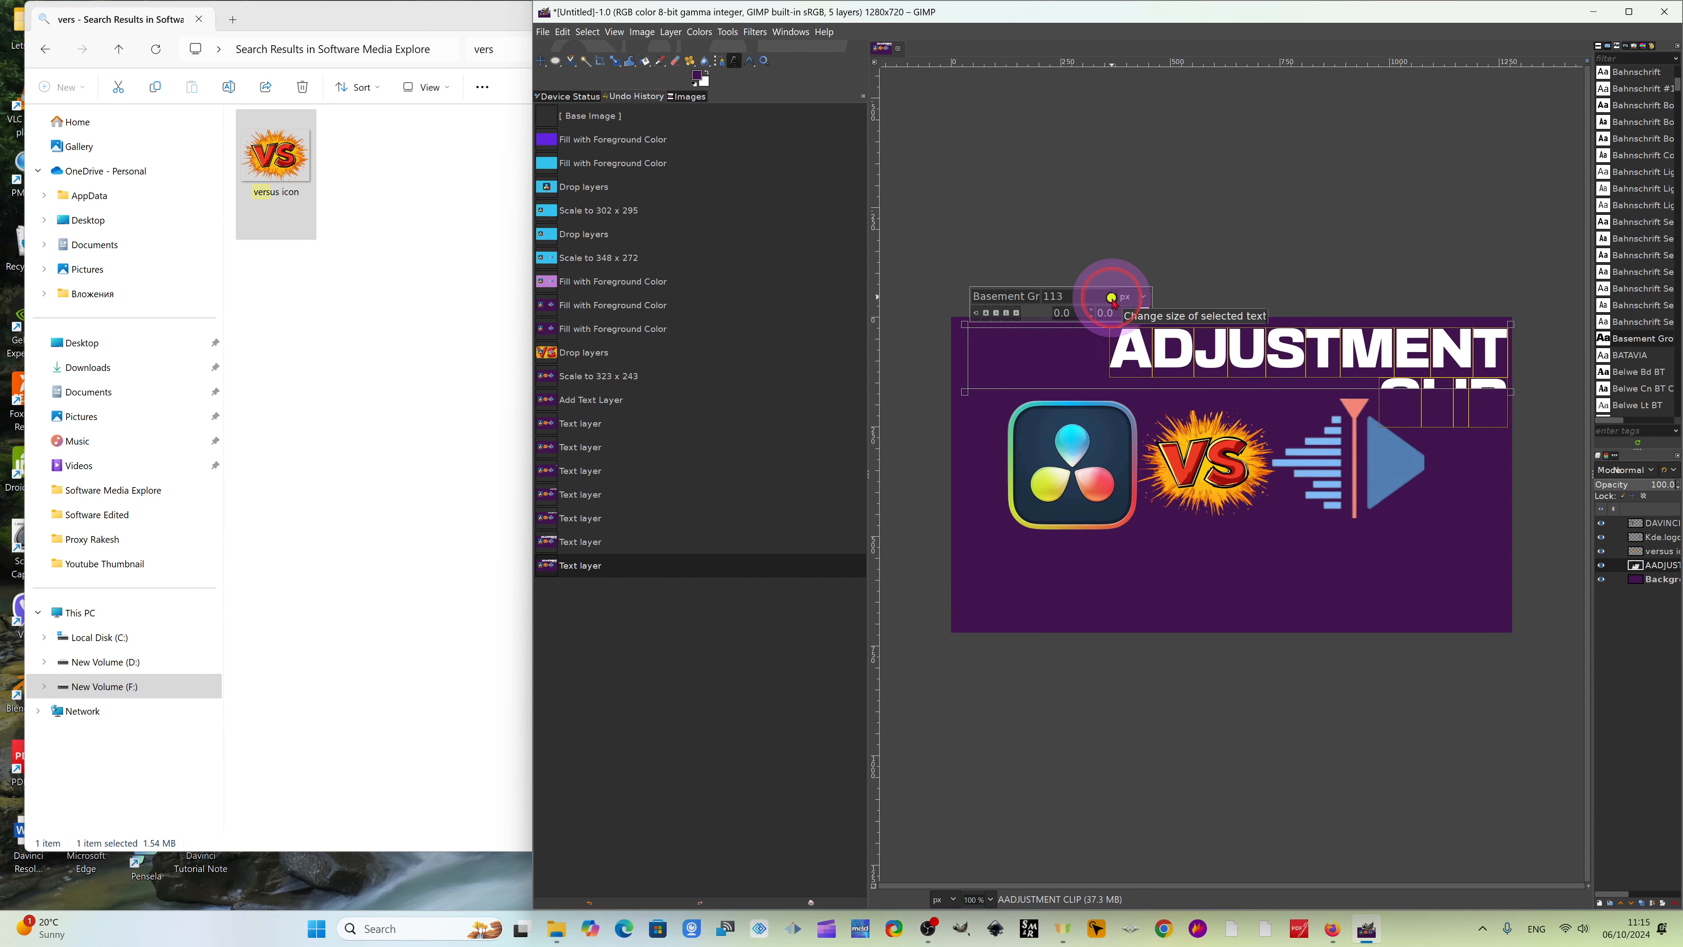
left_click(1113, 298)
left_click(1112, 298)
left_click(1112, 298)
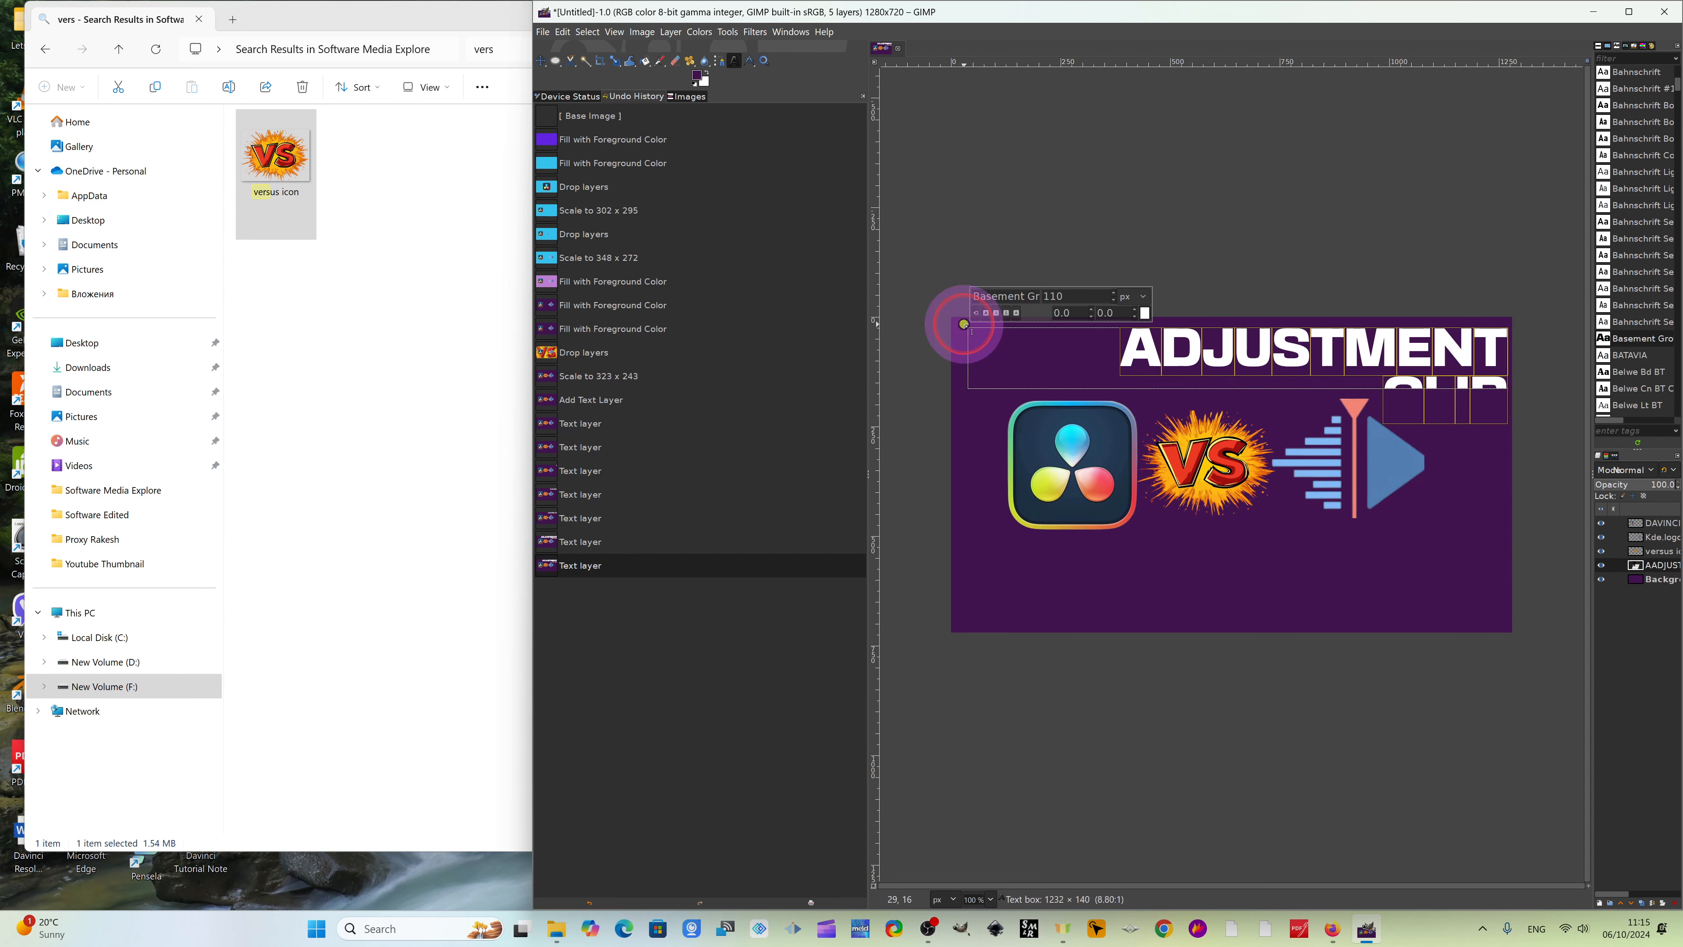
Widen the title's text box to about 1279 × 149 px, spanning the canvas width so ADJUSTMENT CLIP fits on one line.
left_click_drag(963, 324, 950, 316)
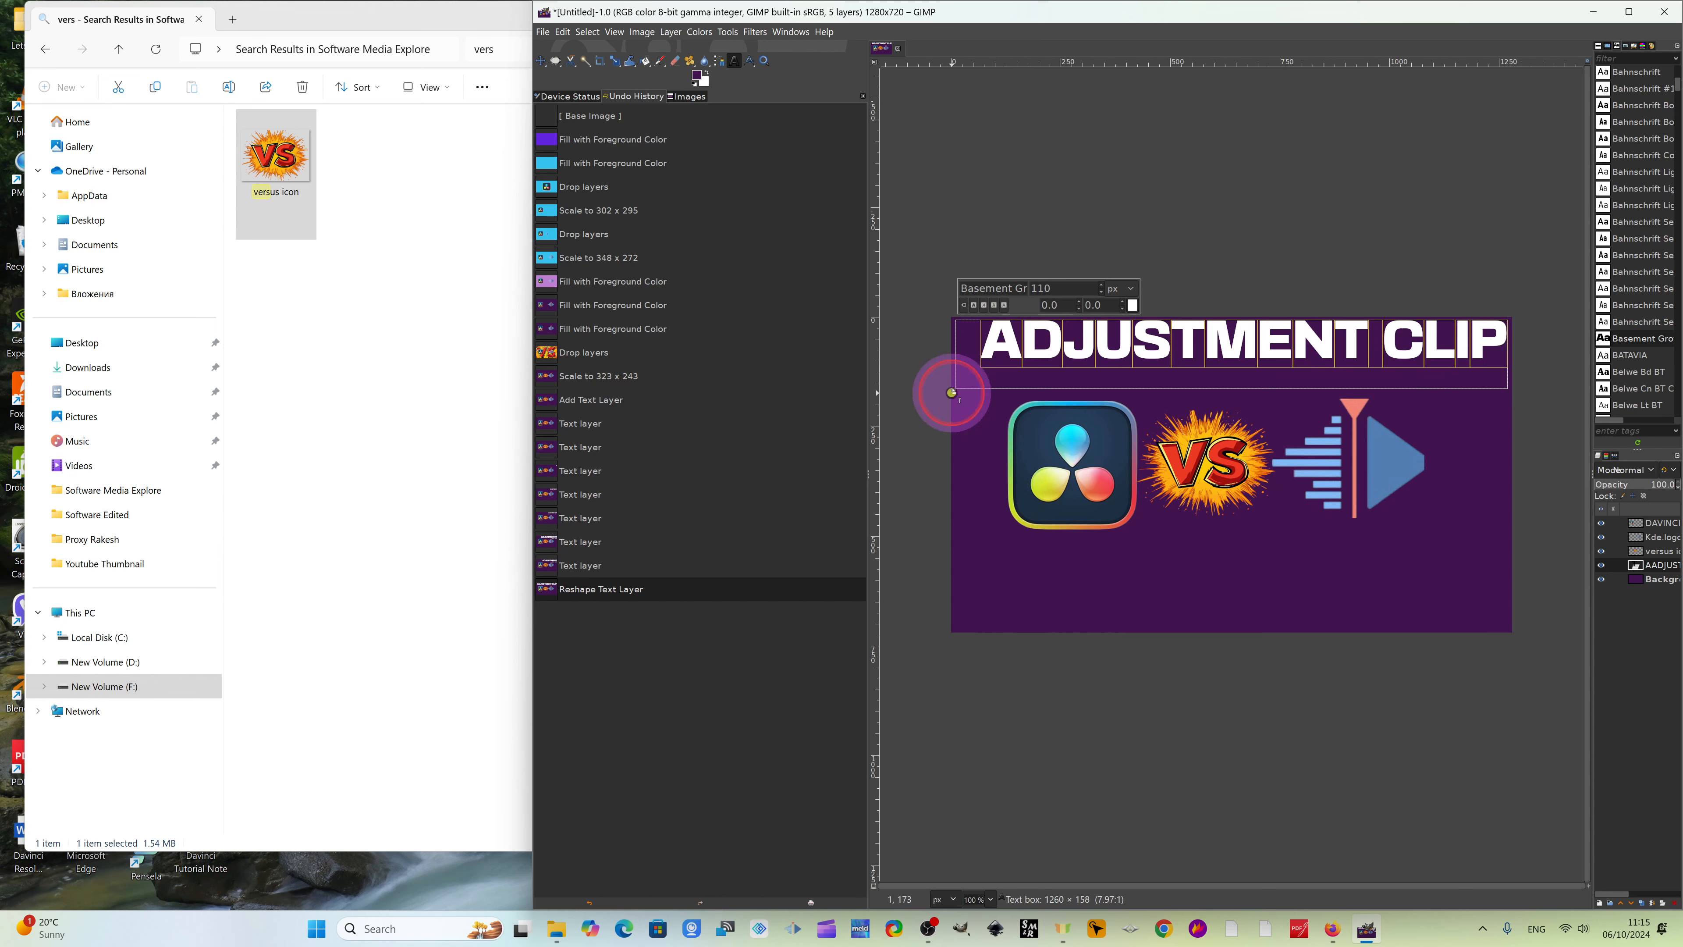
mouse_move(952, 392)
left_mouse_down()
mouse_move(1024, 391)
mouse_move(948, 395)
left_mouse_up()
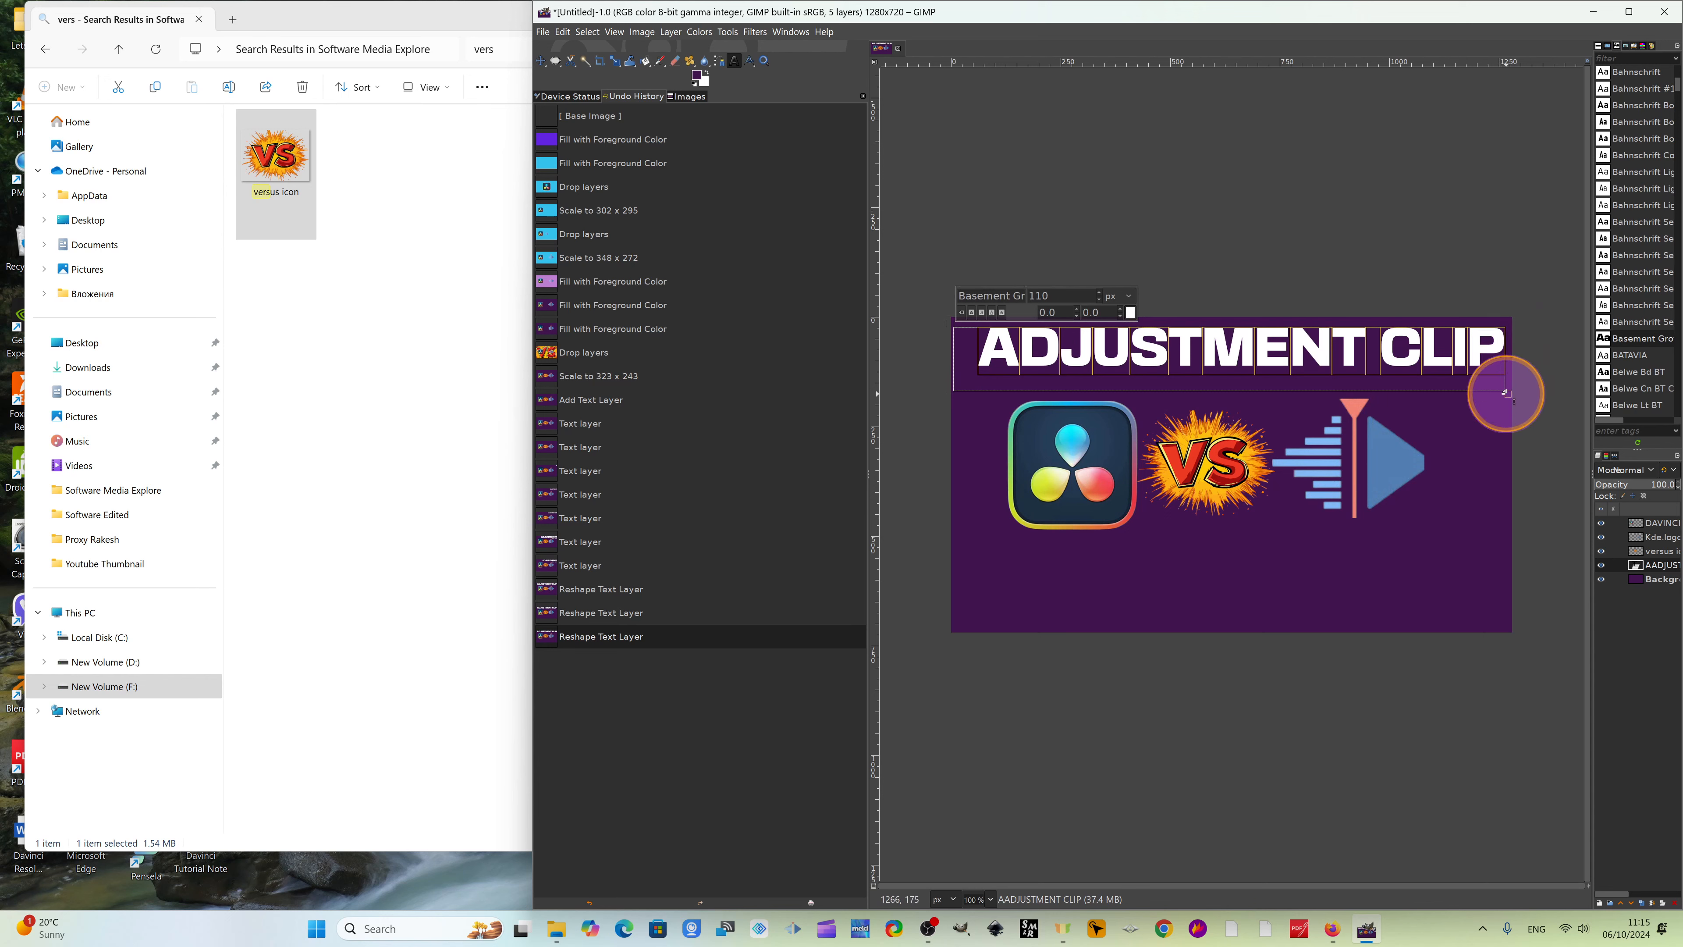
left_click_drag(1507, 393, 1499, 391)
left_click(1502, 396)
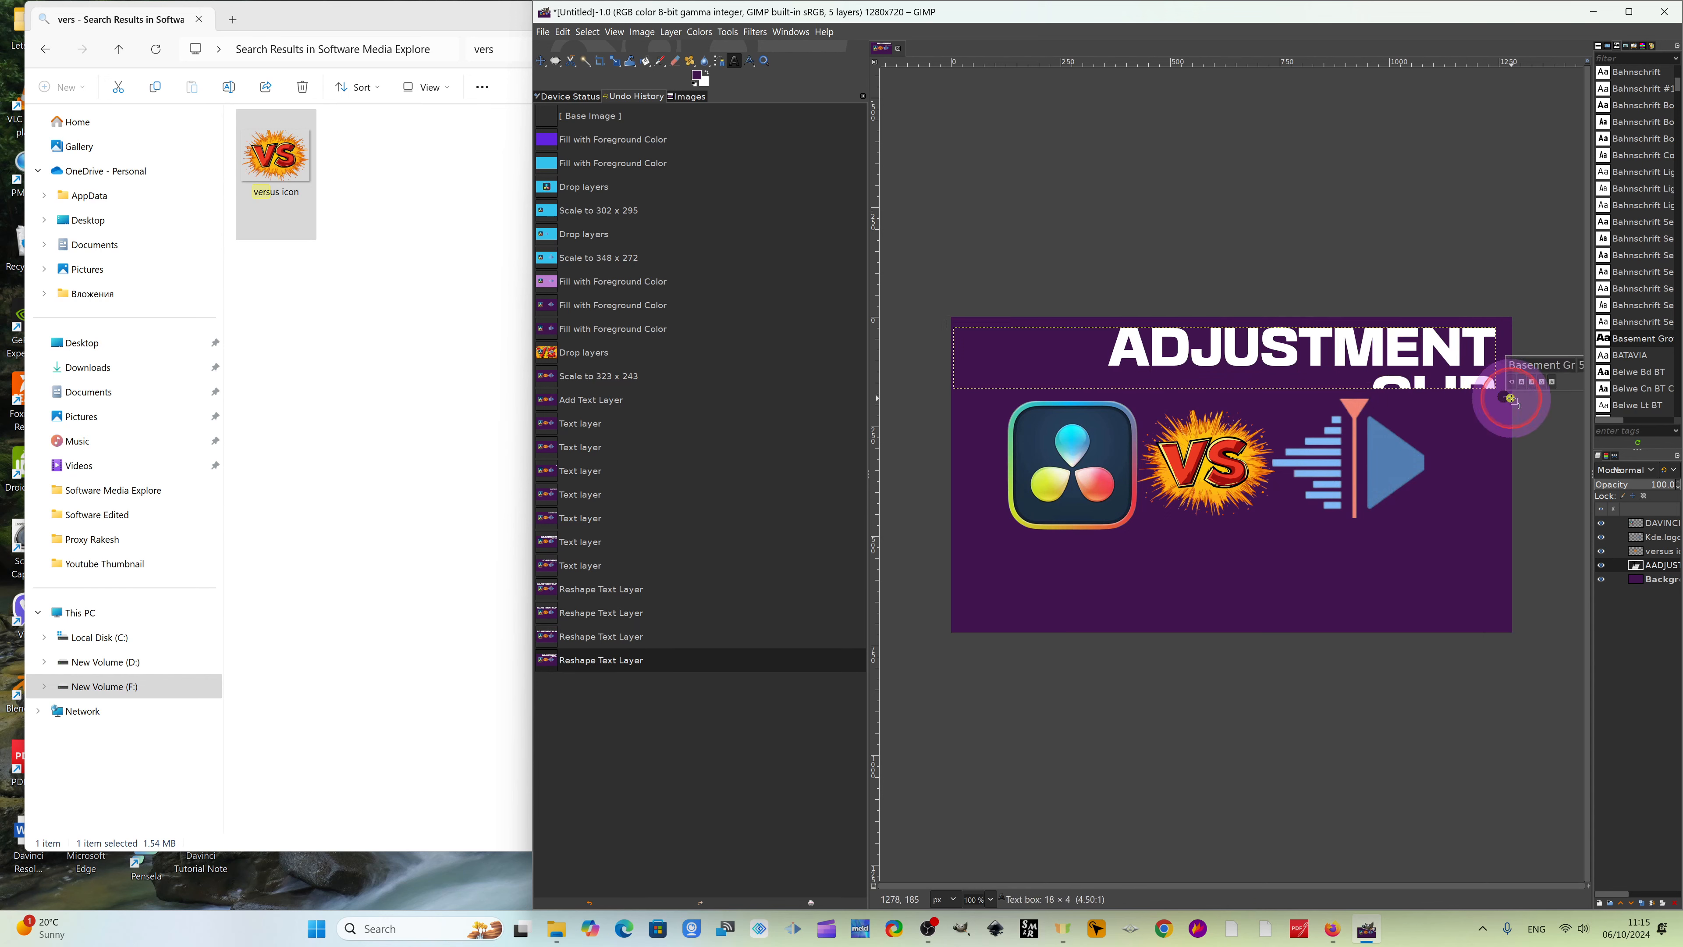
left_click(1087, 342)
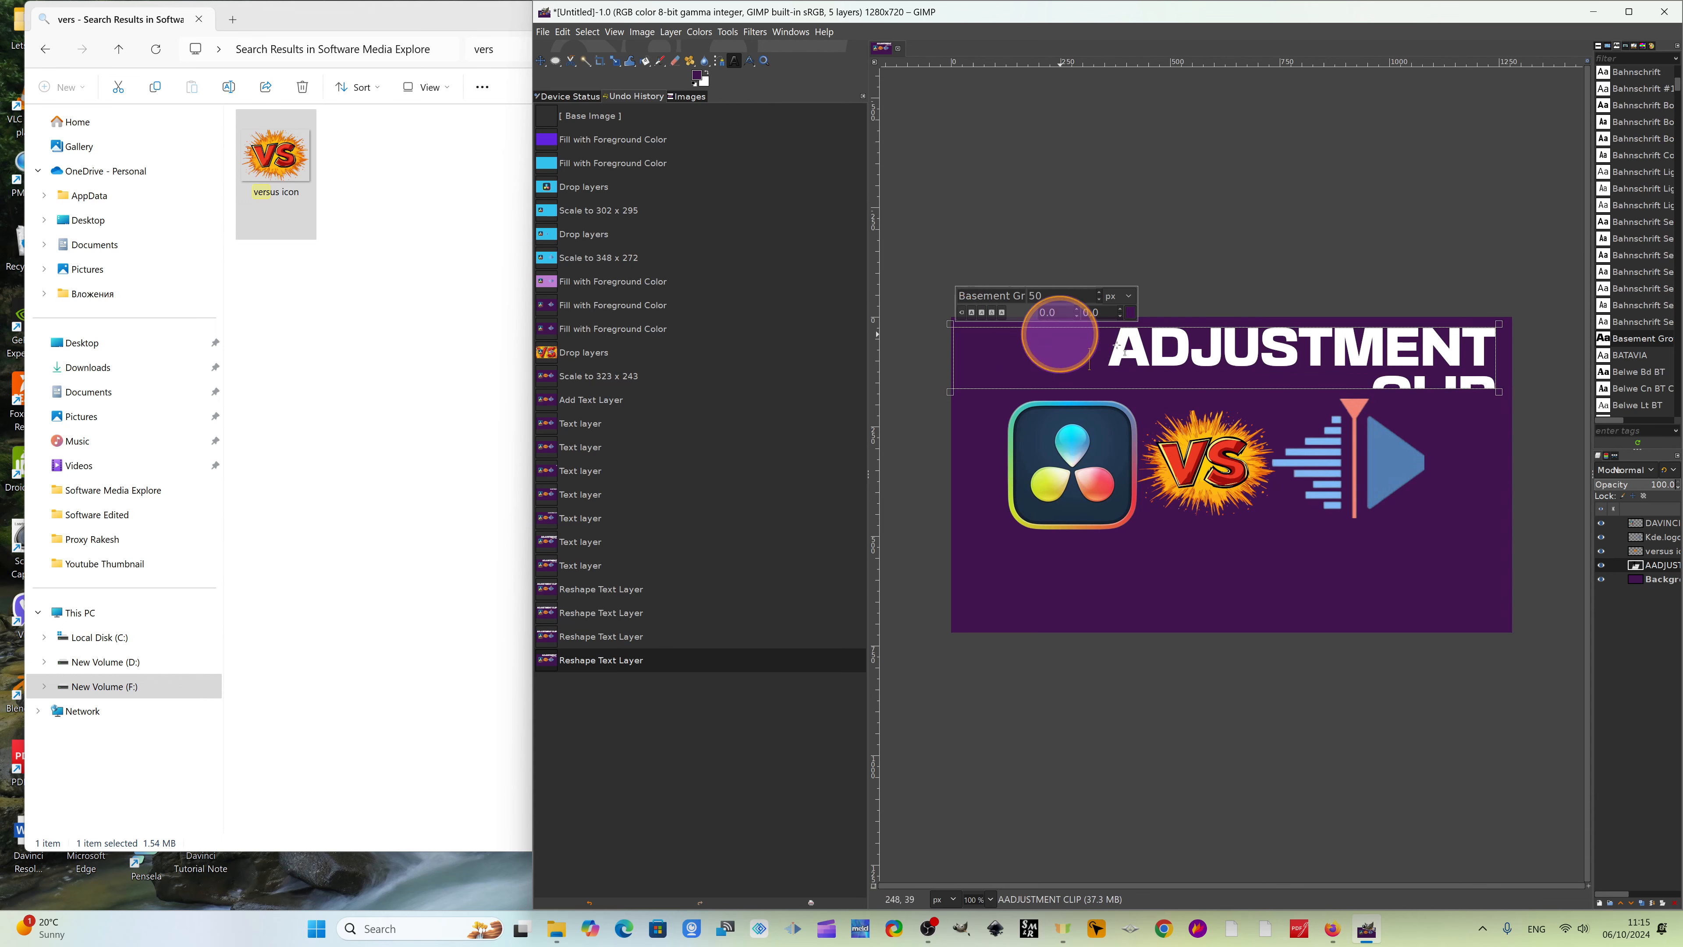
left_click_drag(1503, 394, 1517, 395)
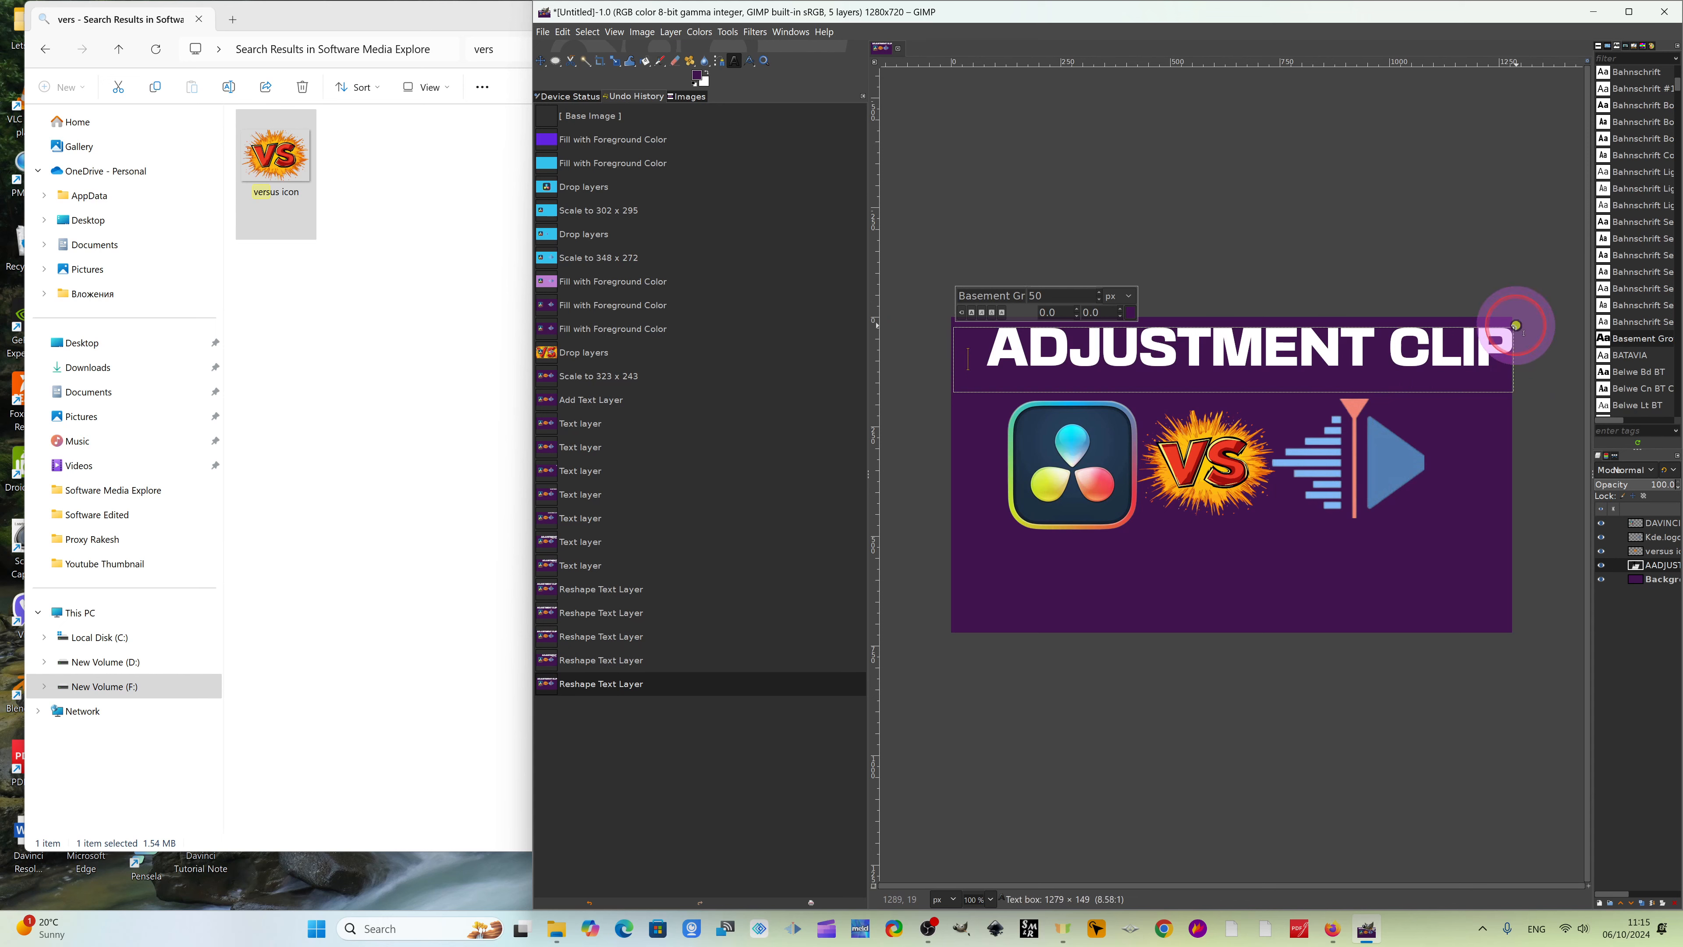
Fine-tune the corners of the title's text box so ADJUSTMENT CLIP sits evenly between the canvas edges on one line.
left_click_drag(1506, 326, 1510, 324)
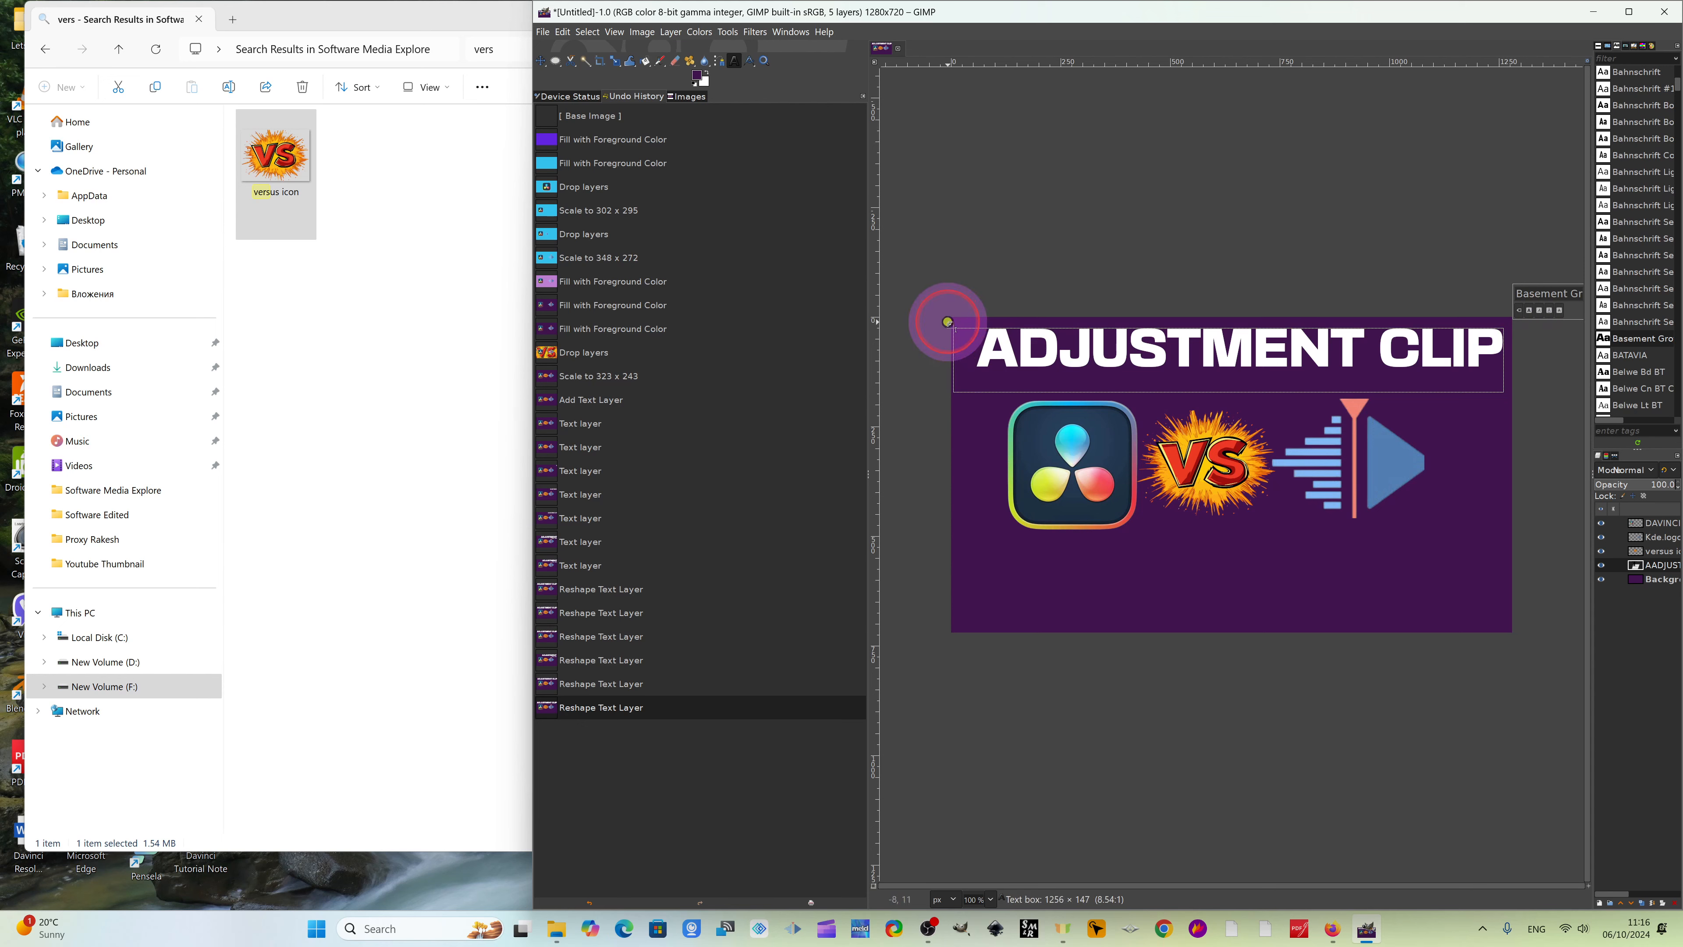
left_click(947, 322)
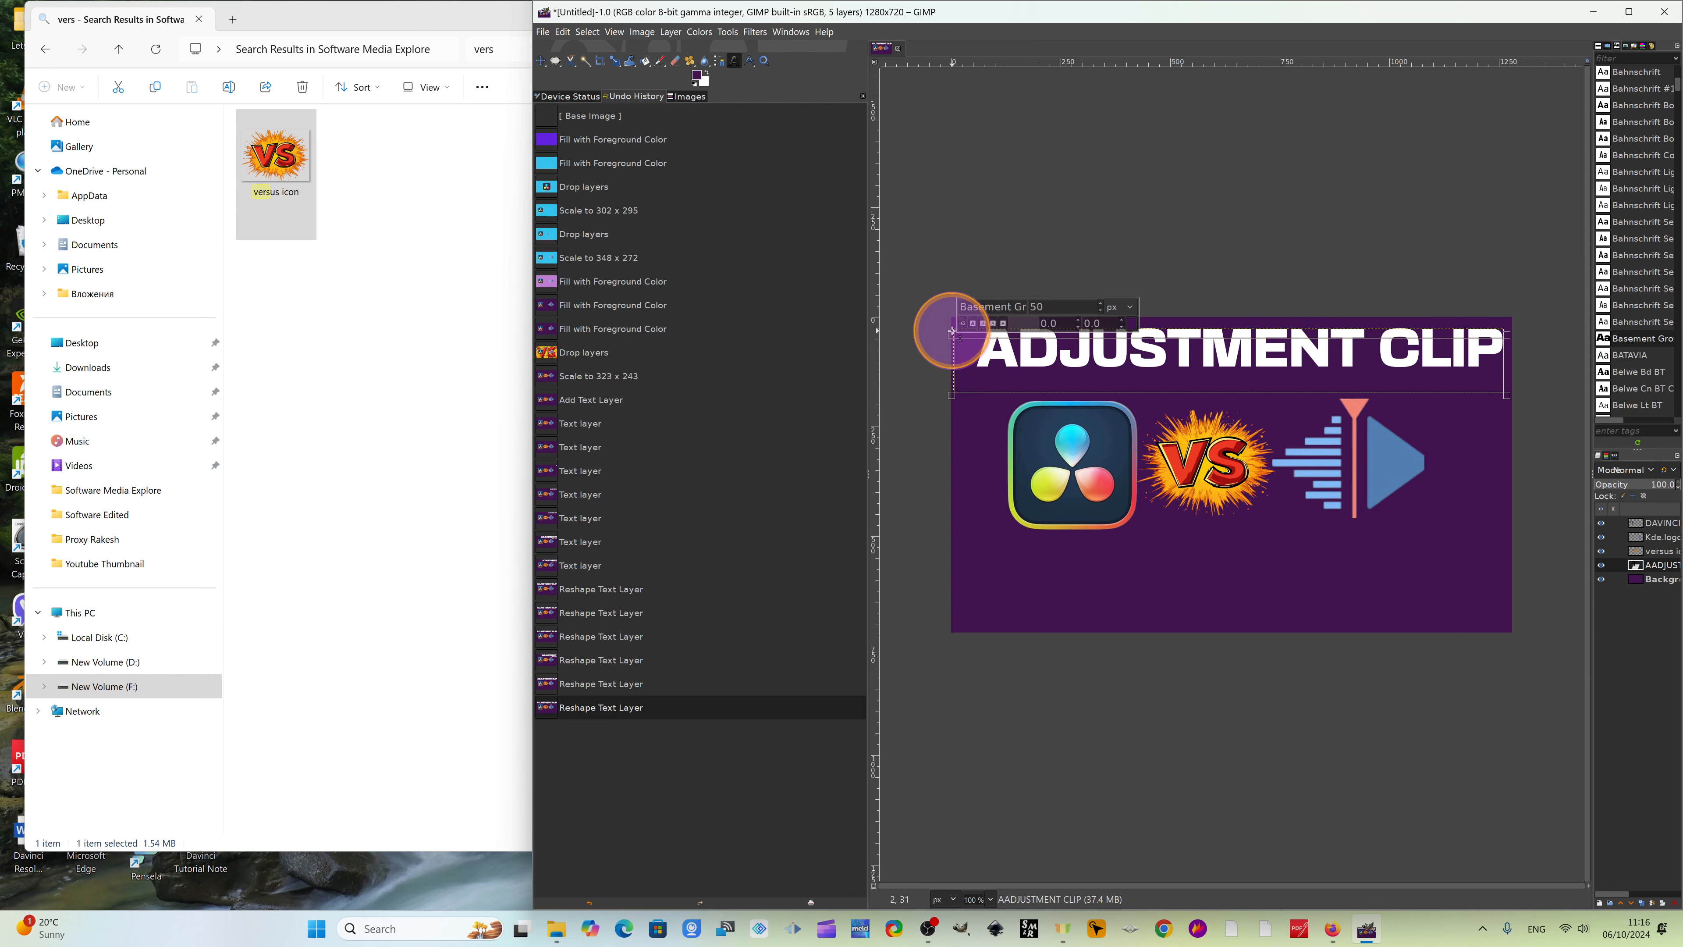
left_click(1002, 332)
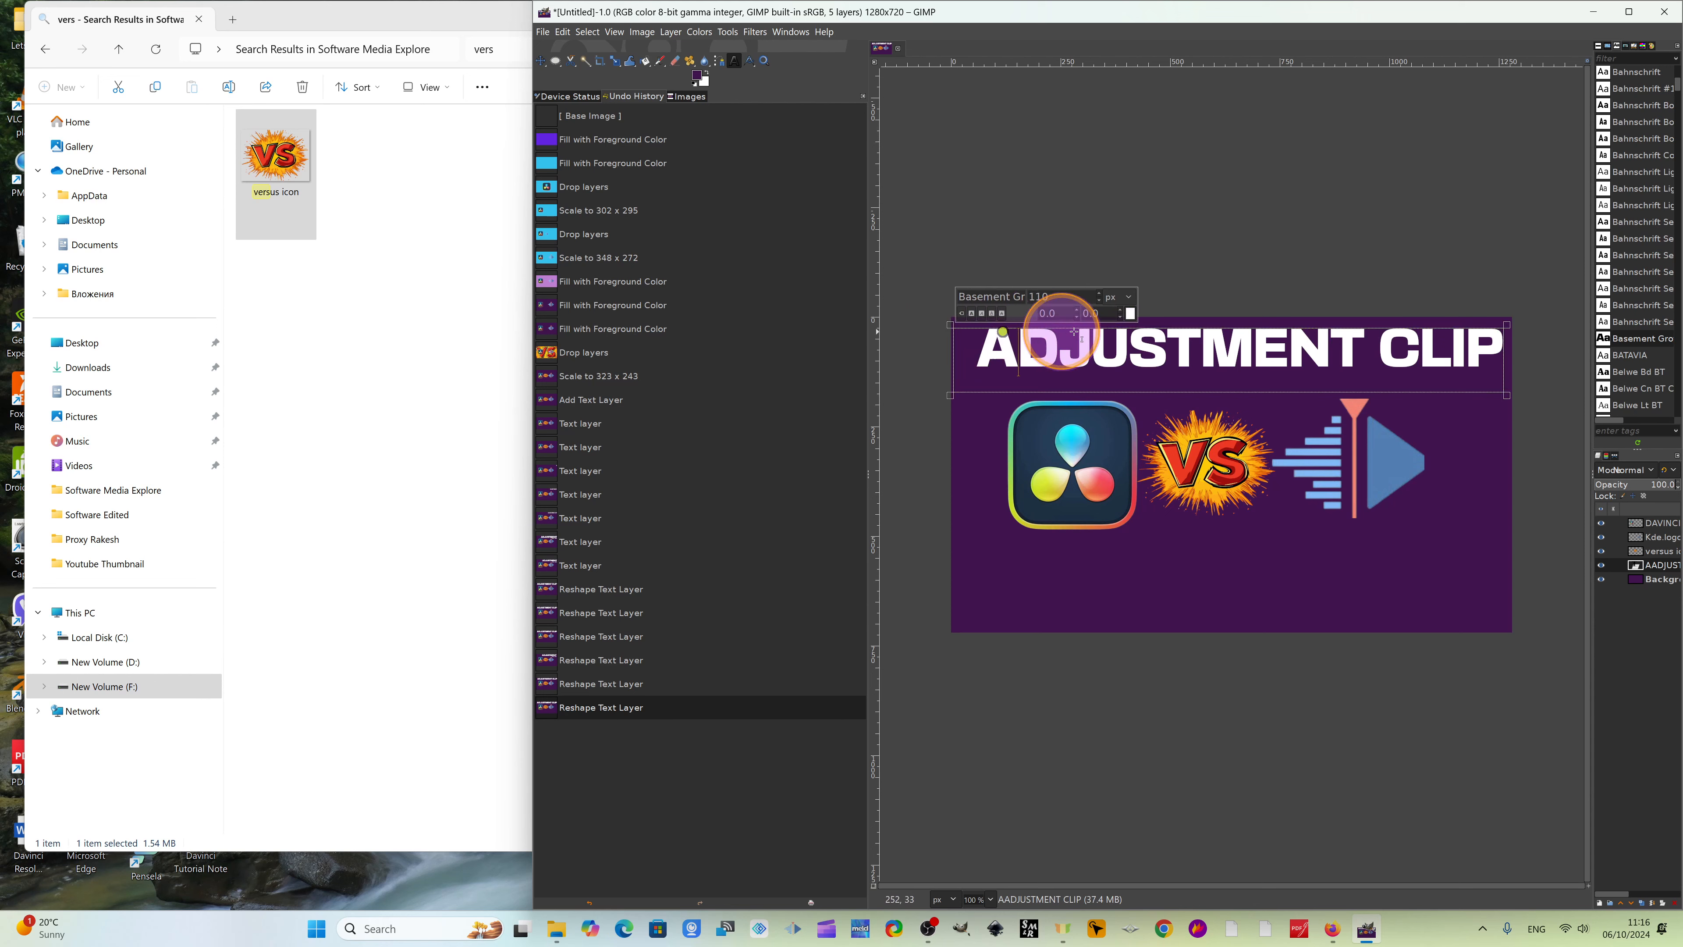
left_click_drag(1508, 325, 1502, 322)
left_click_drag(1502, 399, 1518, 395)
left_click(1421, 379)
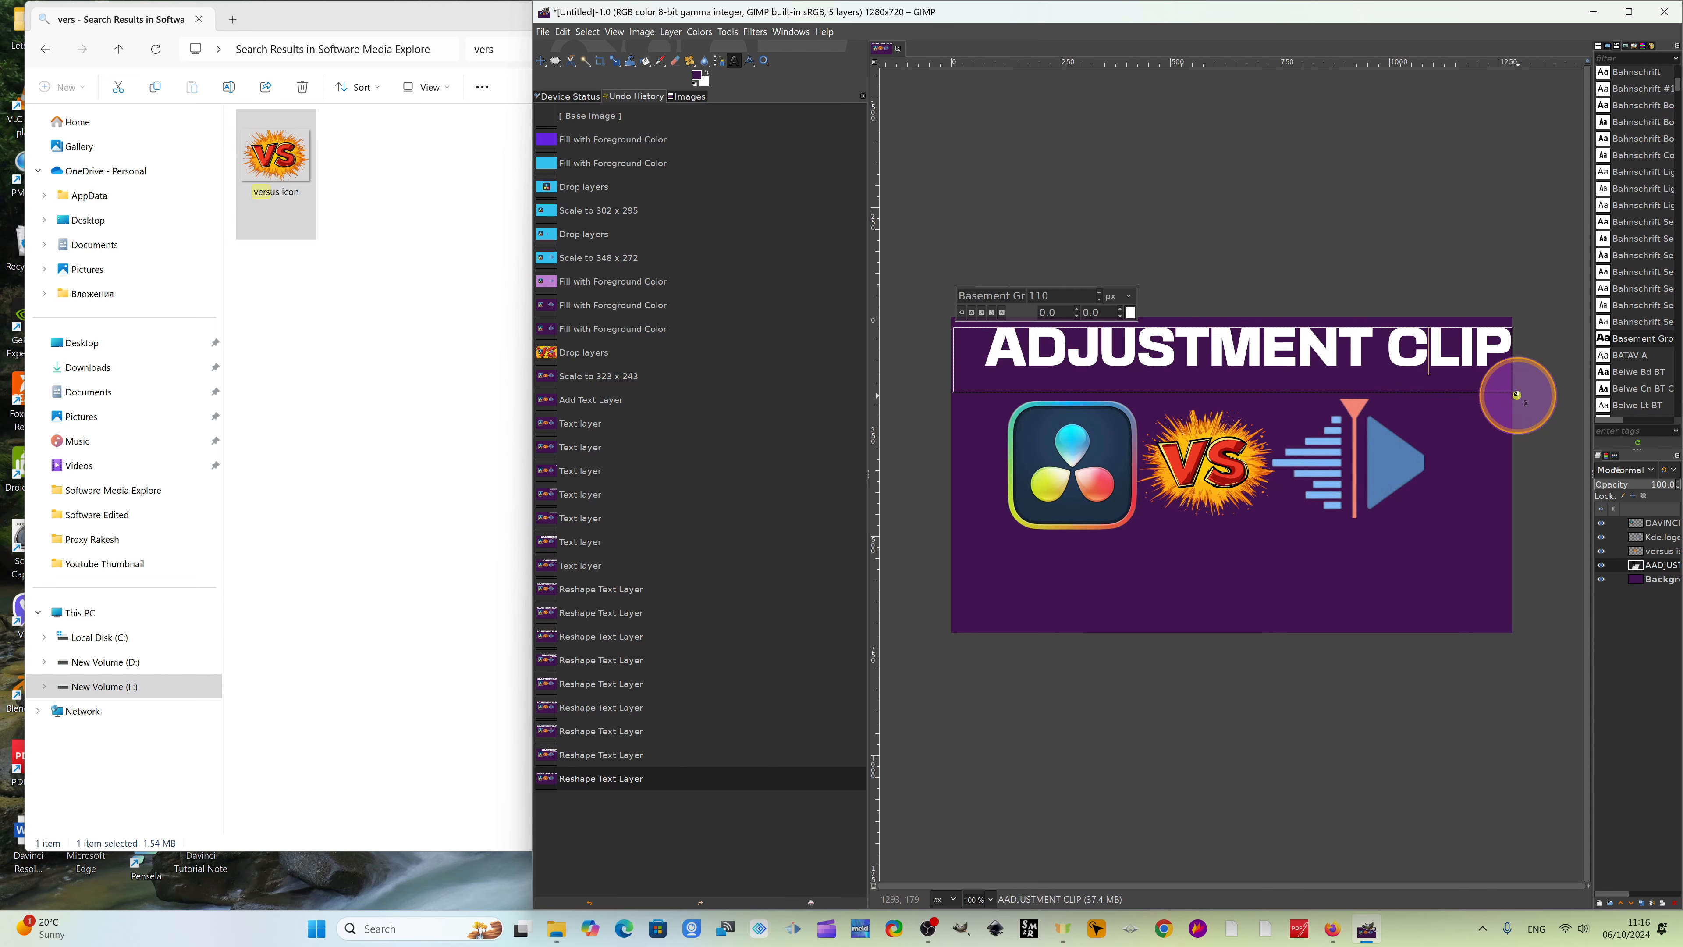
left_click_drag(1516, 324, 1505, 322)
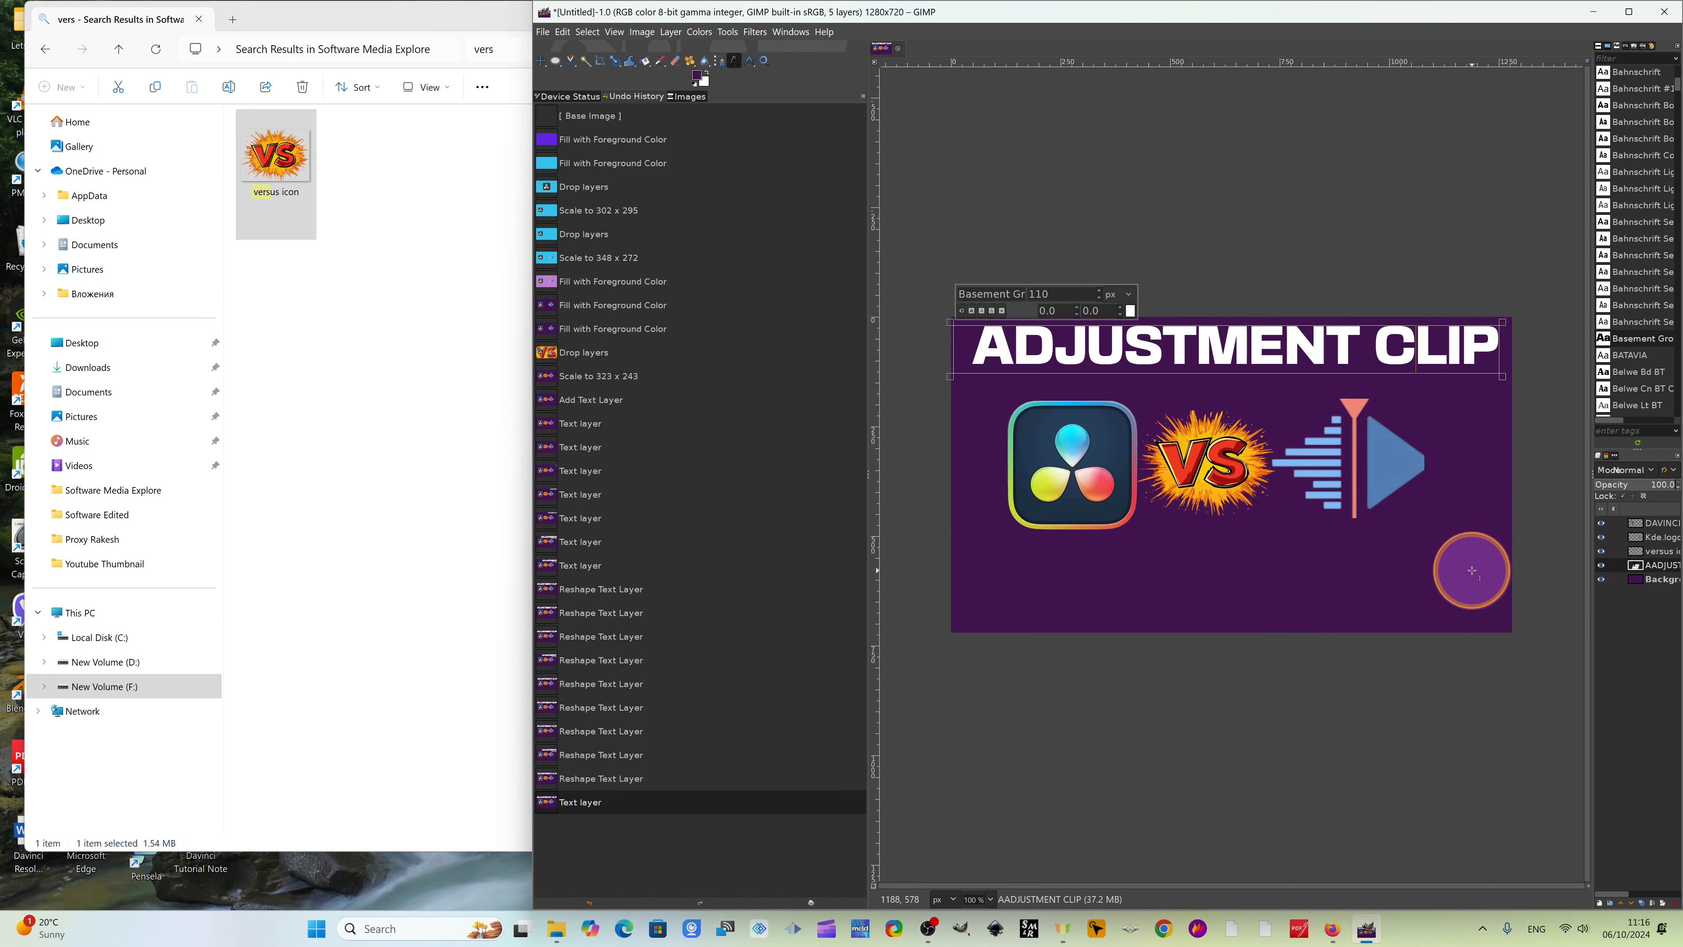
Try a yellow text color for the ADJUSTMENT CLIP title.
left_click(1131, 310)
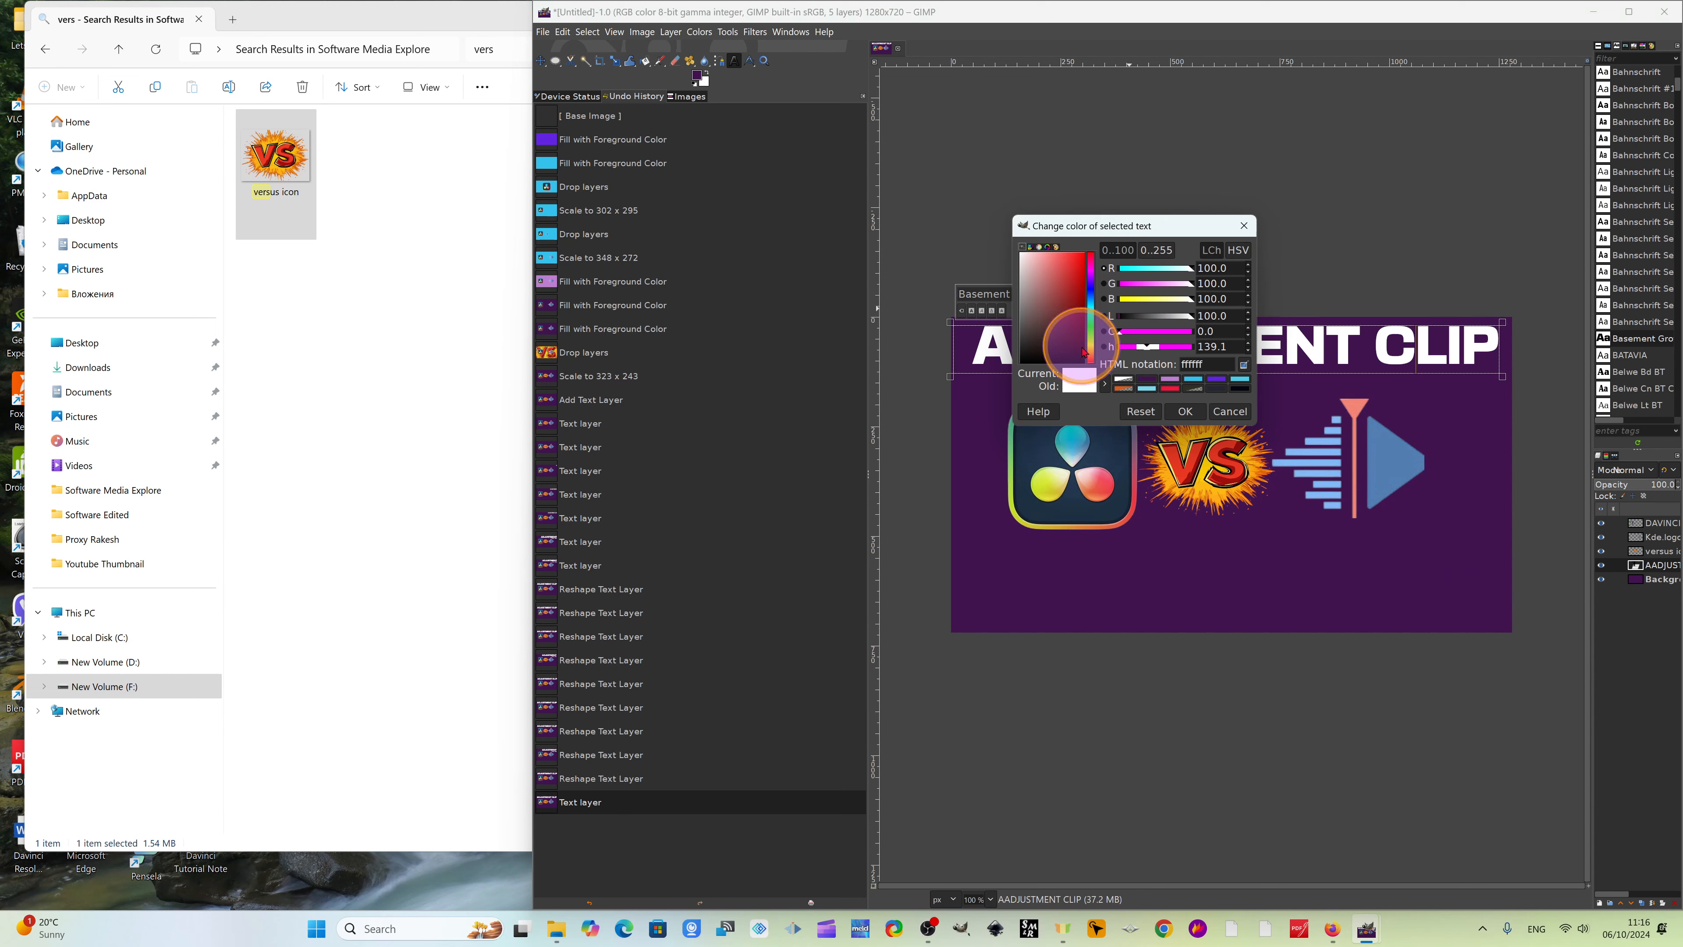
left_click(1134, 300)
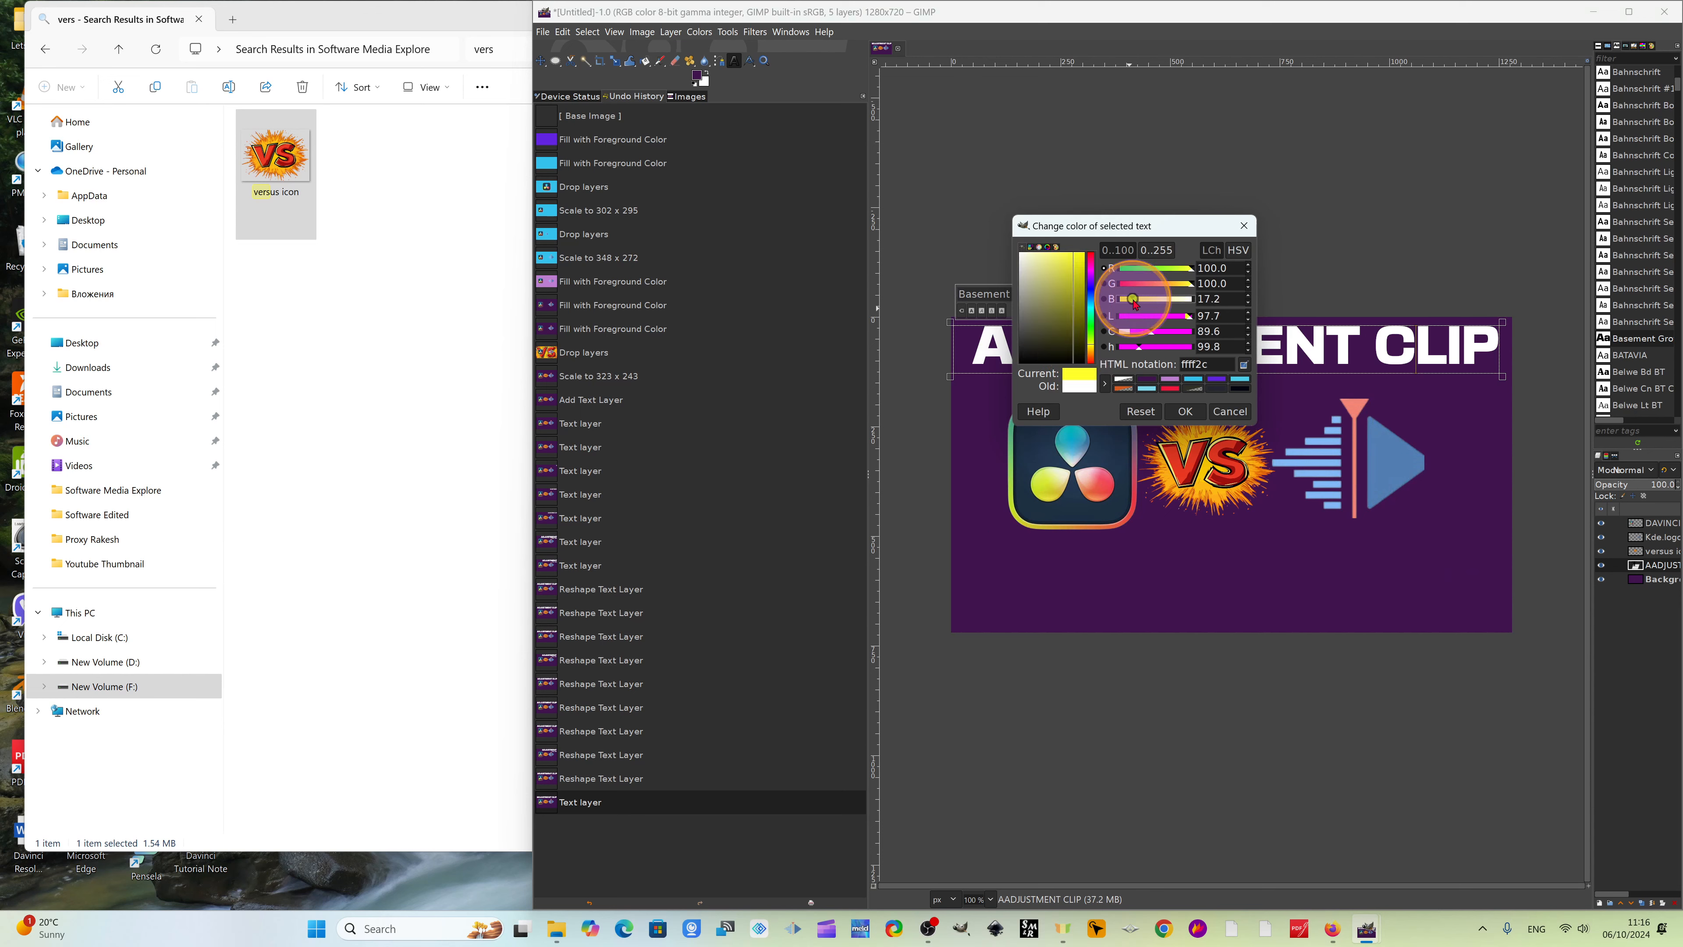
mouse_move(1134, 304)
left_mouse_down()
mouse_move(1148, 306)
mouse_move(1128, 304)
left_mouse_up()
left_click(1146, 285)
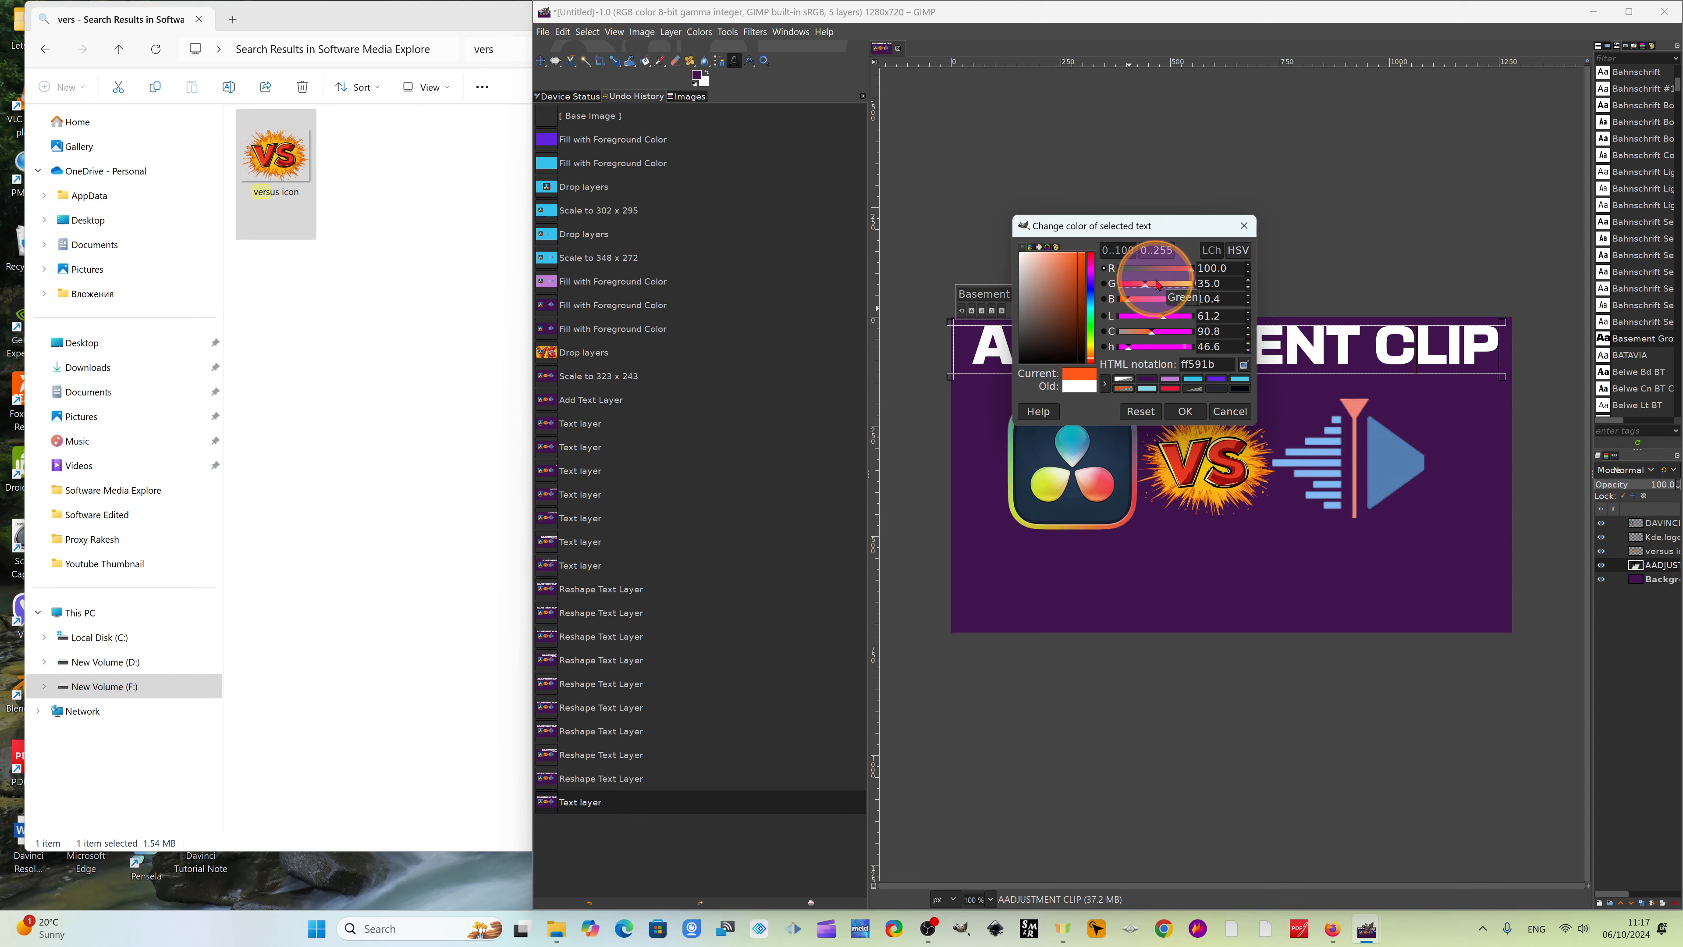
left_click(1165, 283)
left_click(1146, 284)
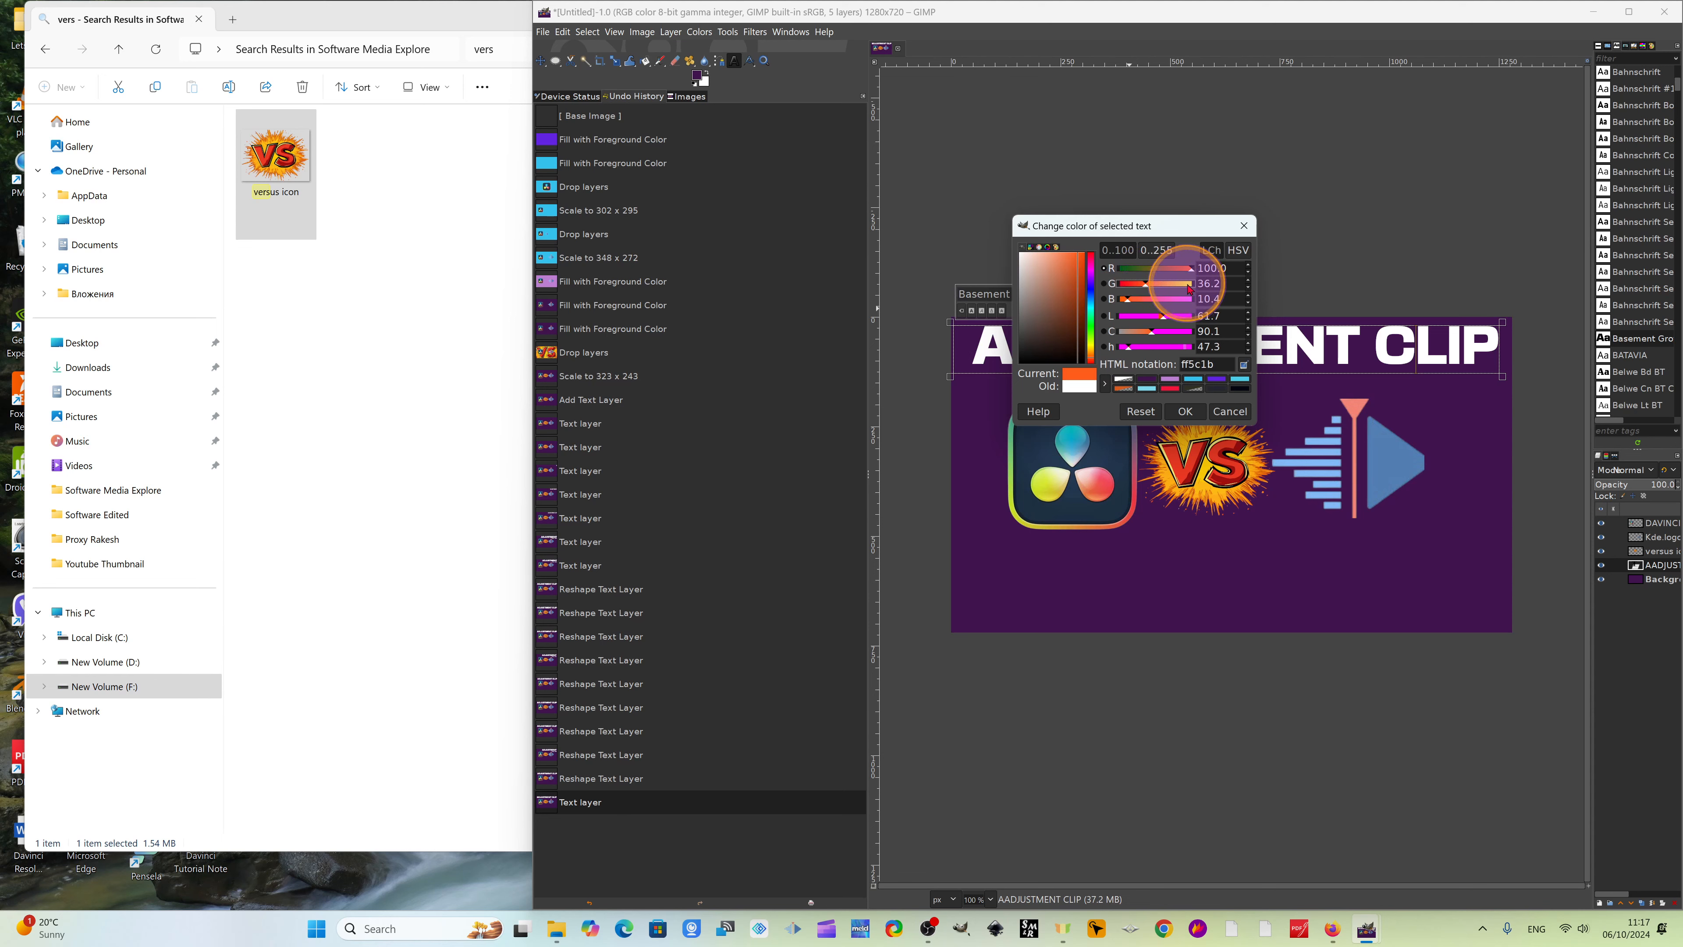
left_click(1186, 412)
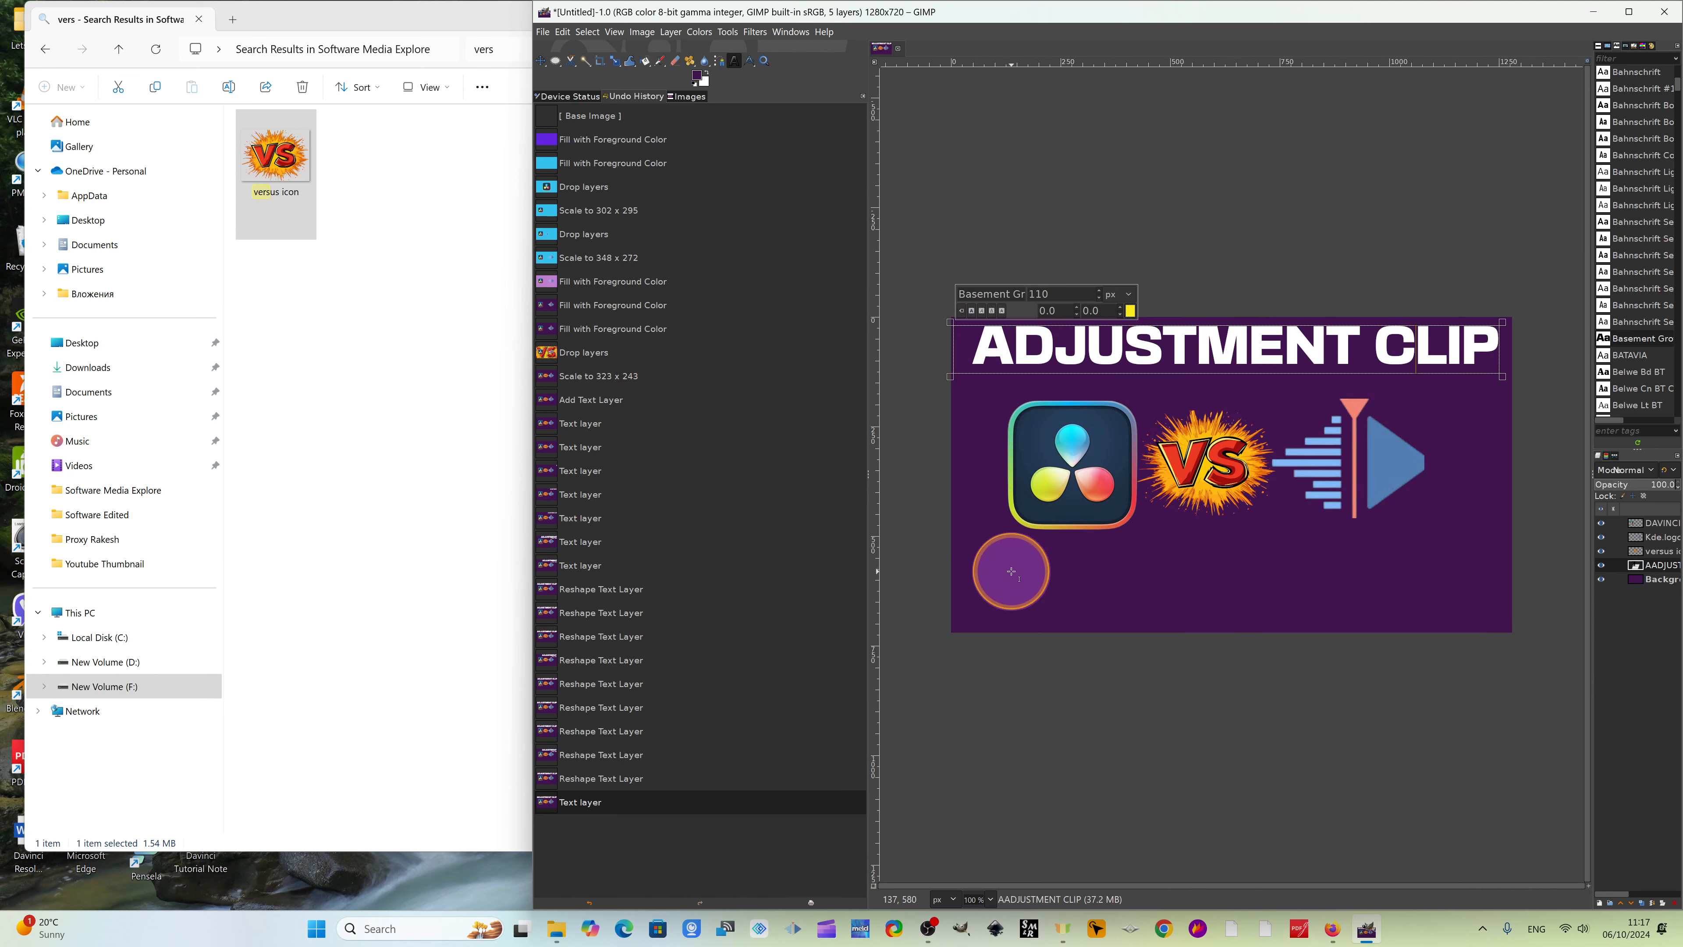
Create a text box about 492 × 138 px below the DaVinci logo over the background layer, with yellow as the text color.
left_click(988, 560)
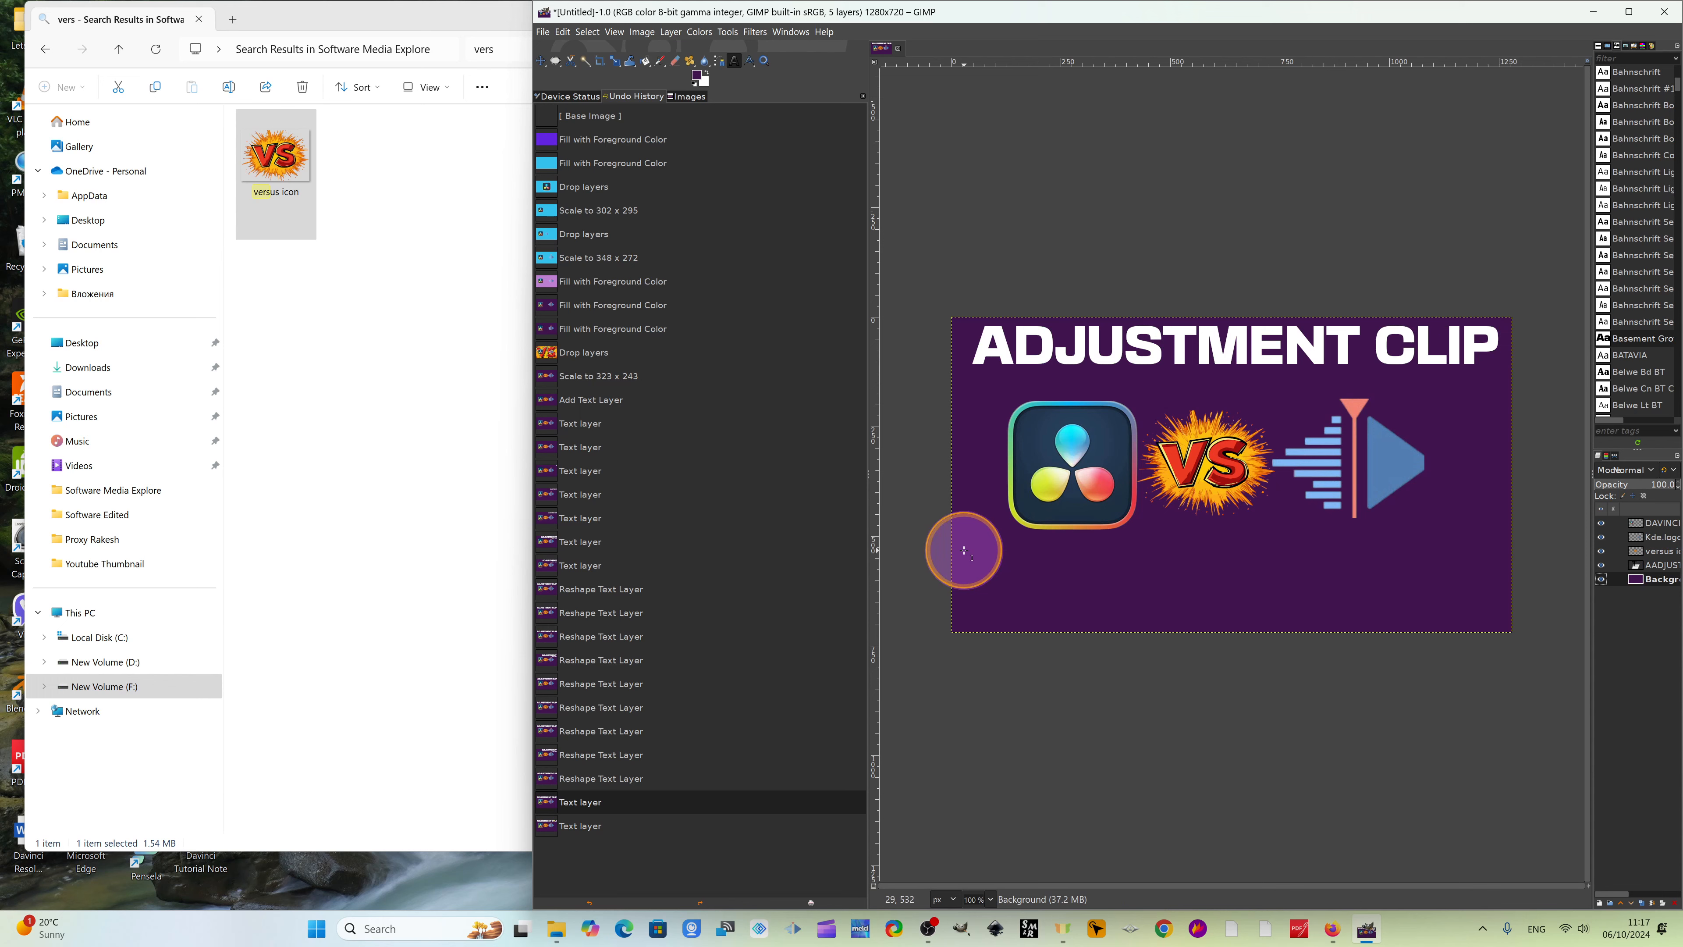
left_click_drag(962, 546, 1177, 608)
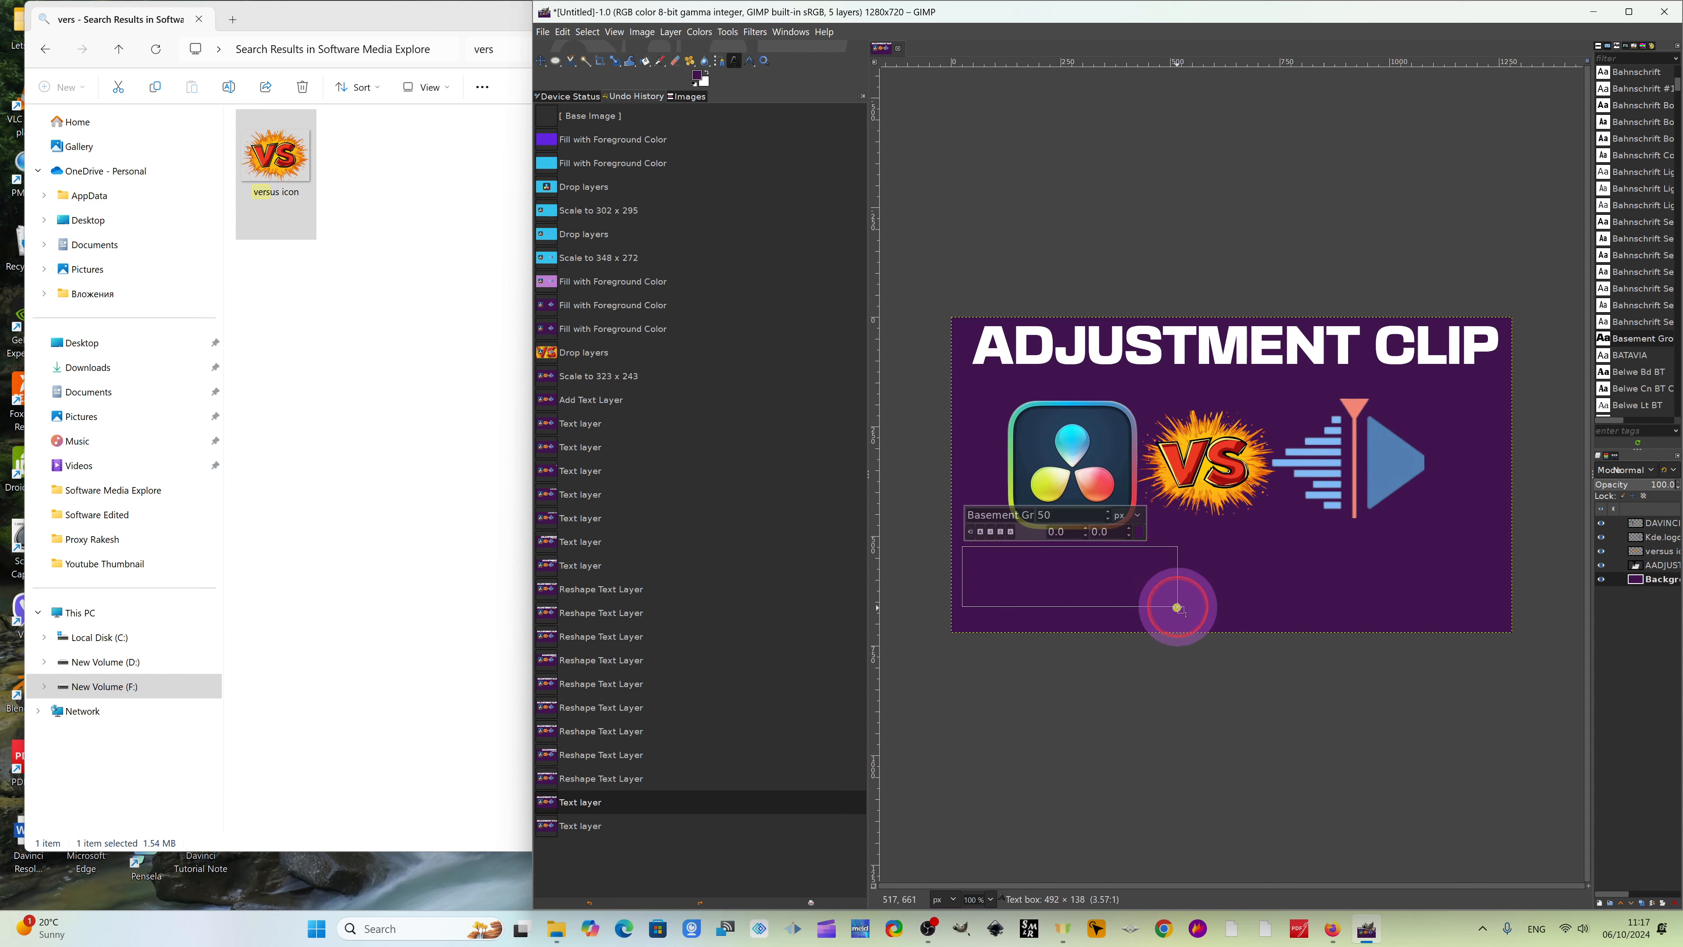
left_click(1138, 531)
left_click(1096, 564)
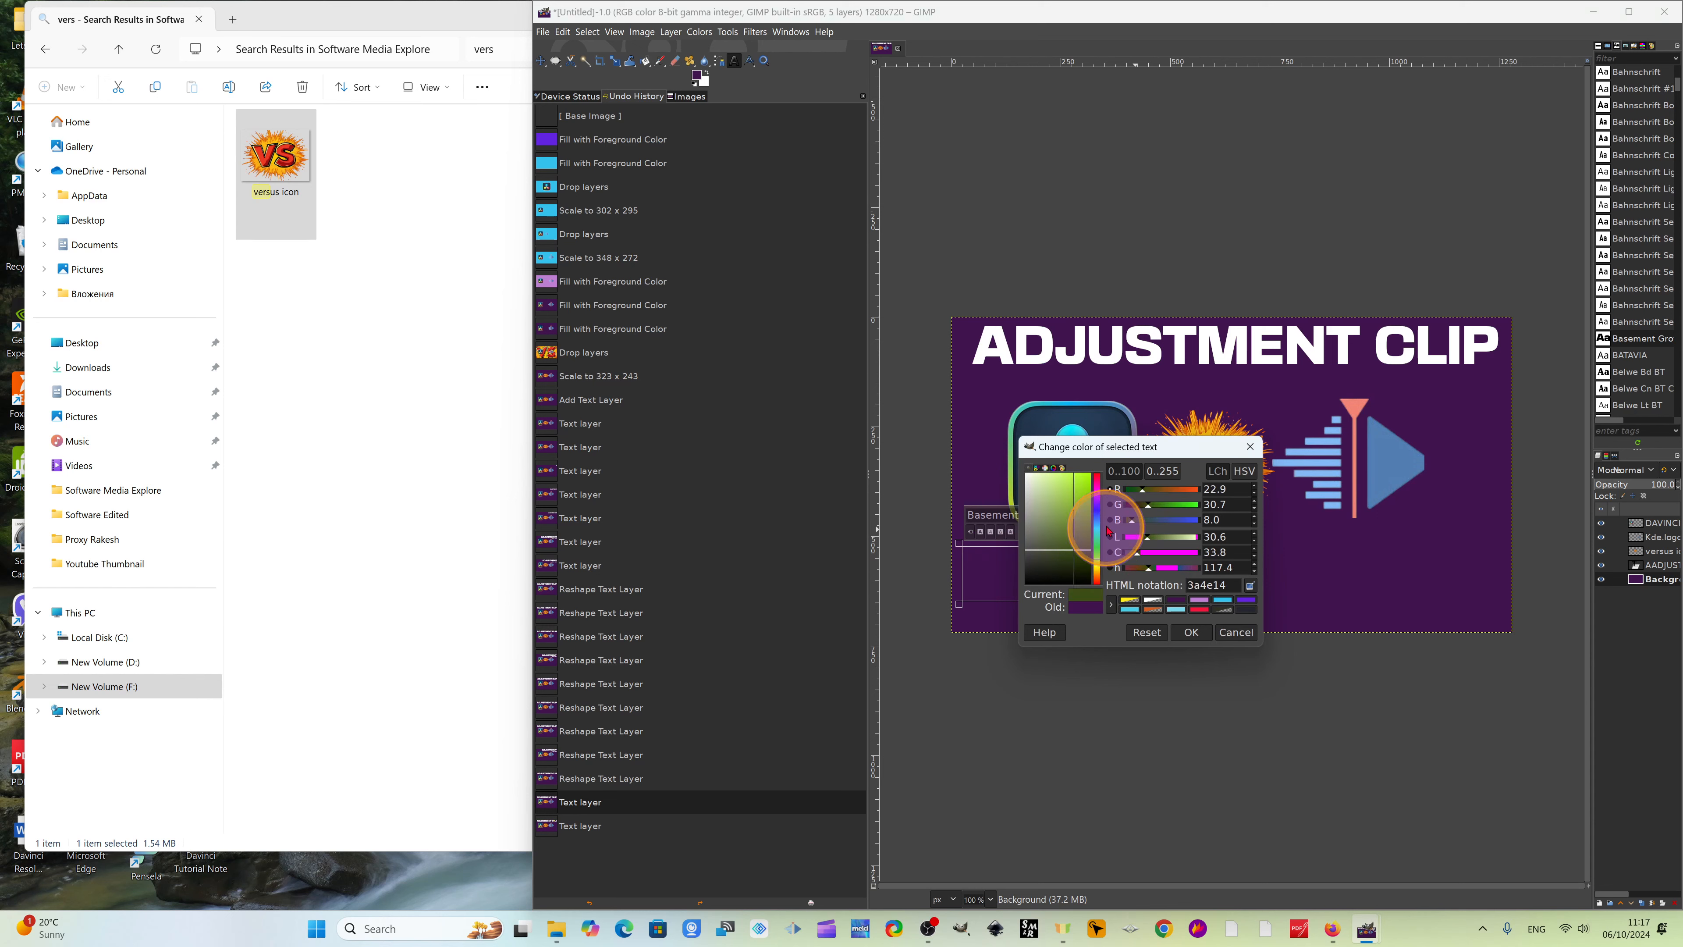
left_click(1085, 484)
left_click(1184, 625)
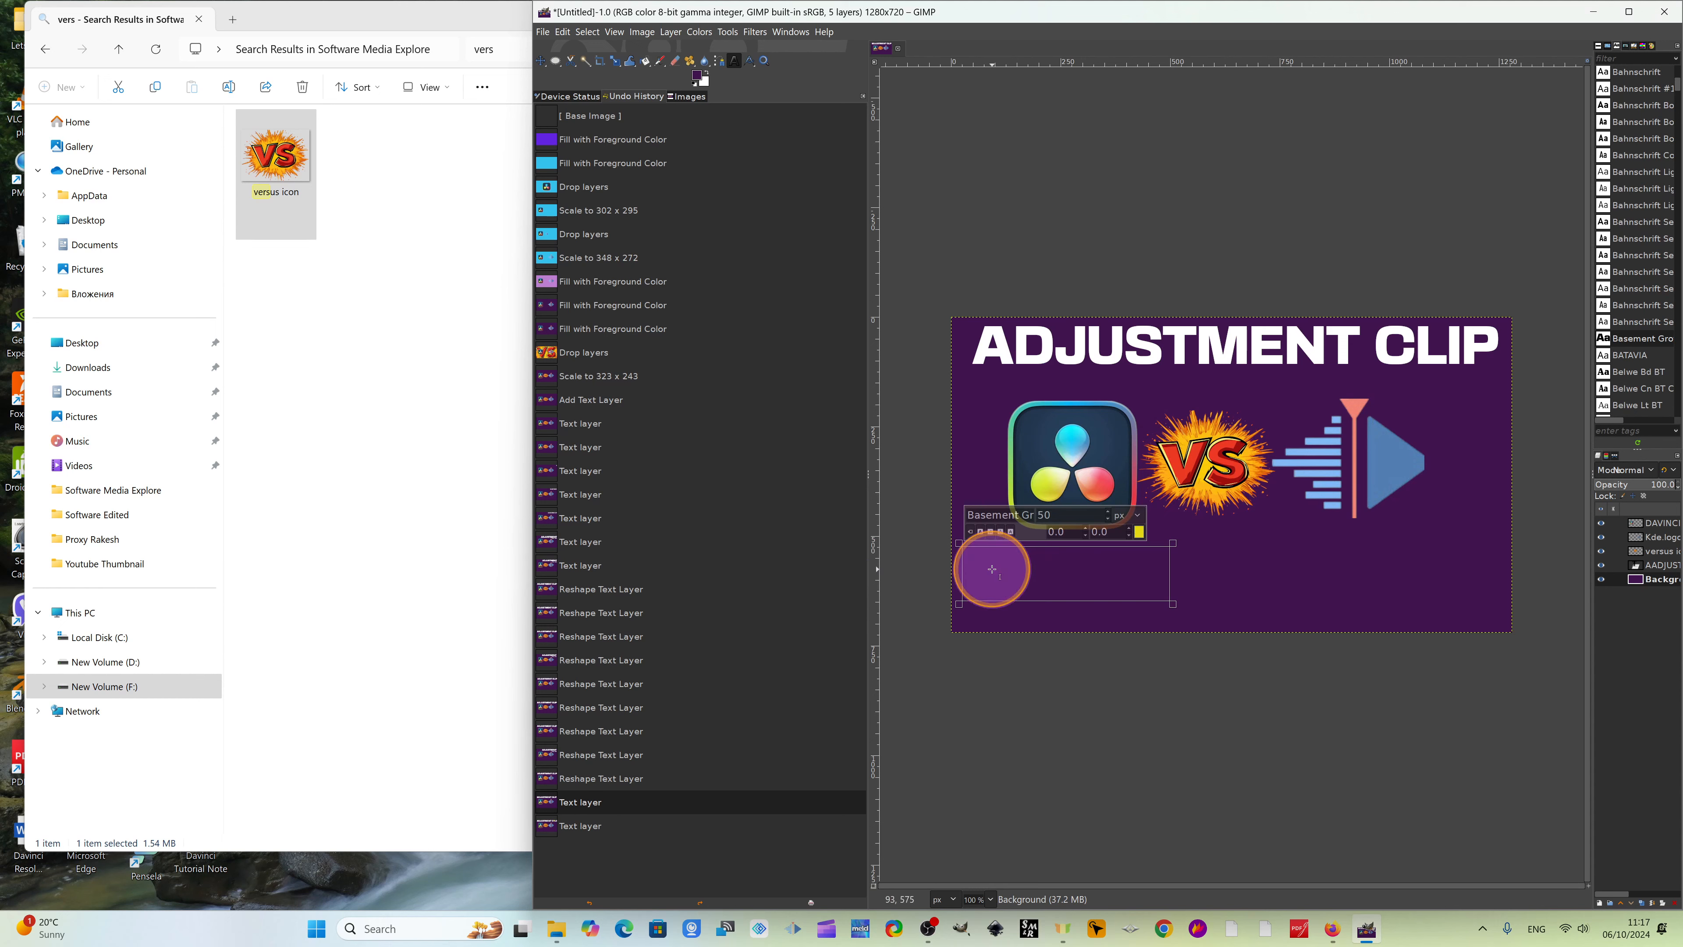
Enter the label "DaVinci Reslove" in the text box below the DaVinci logo.
type("D")
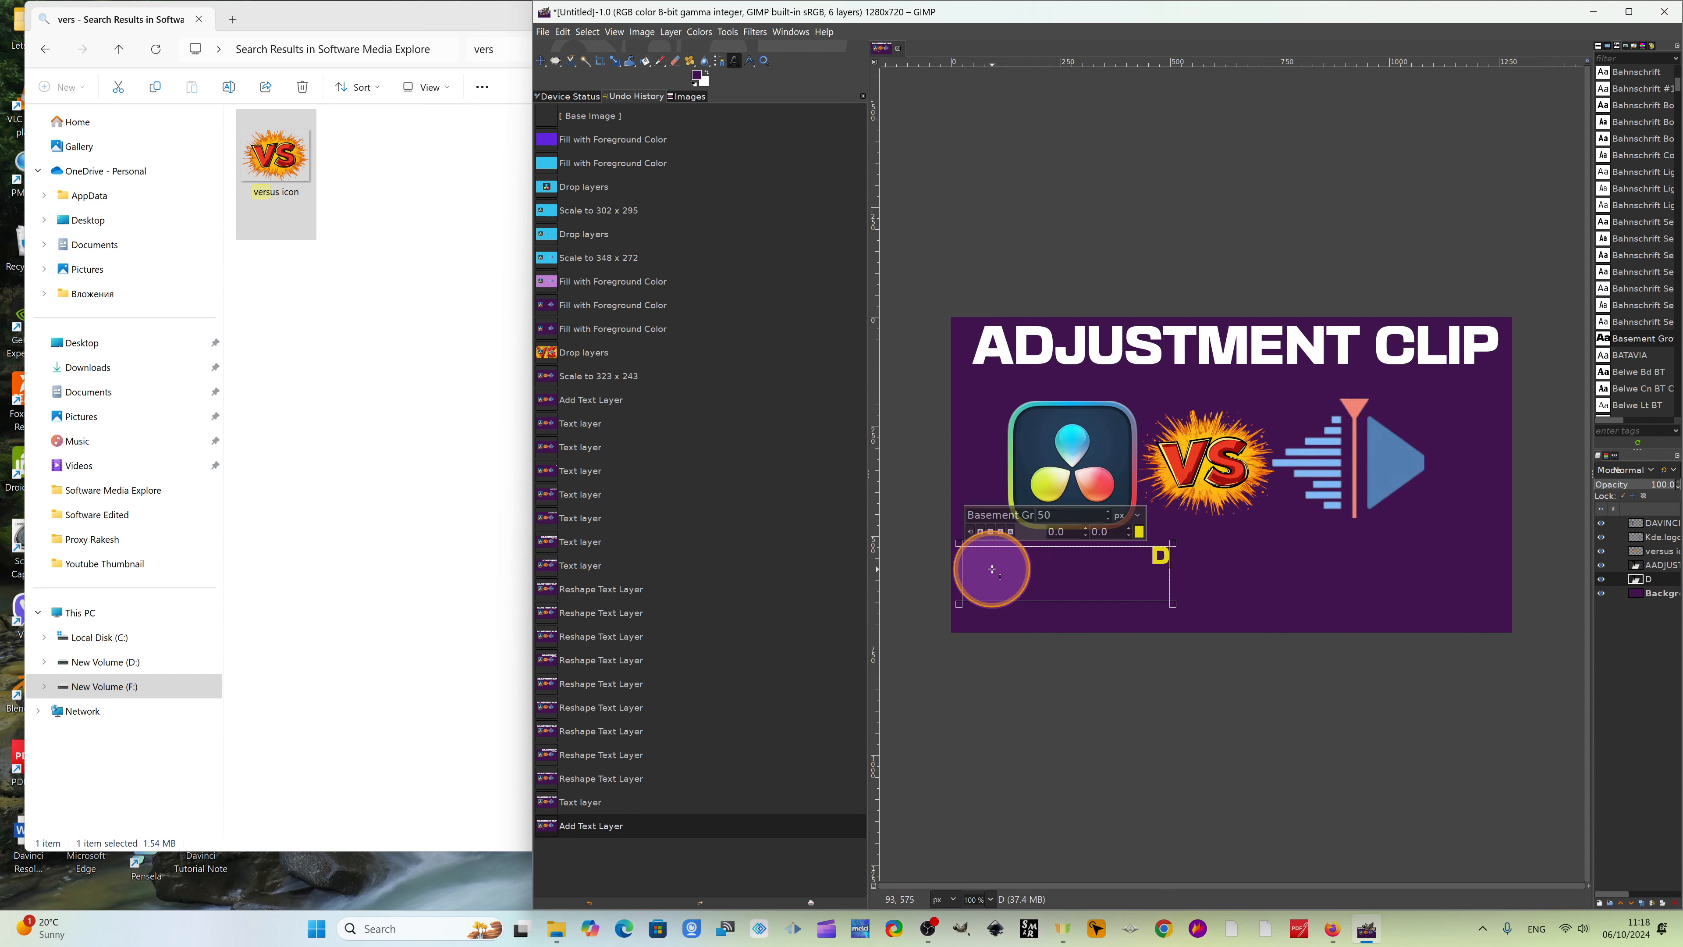
type("a")
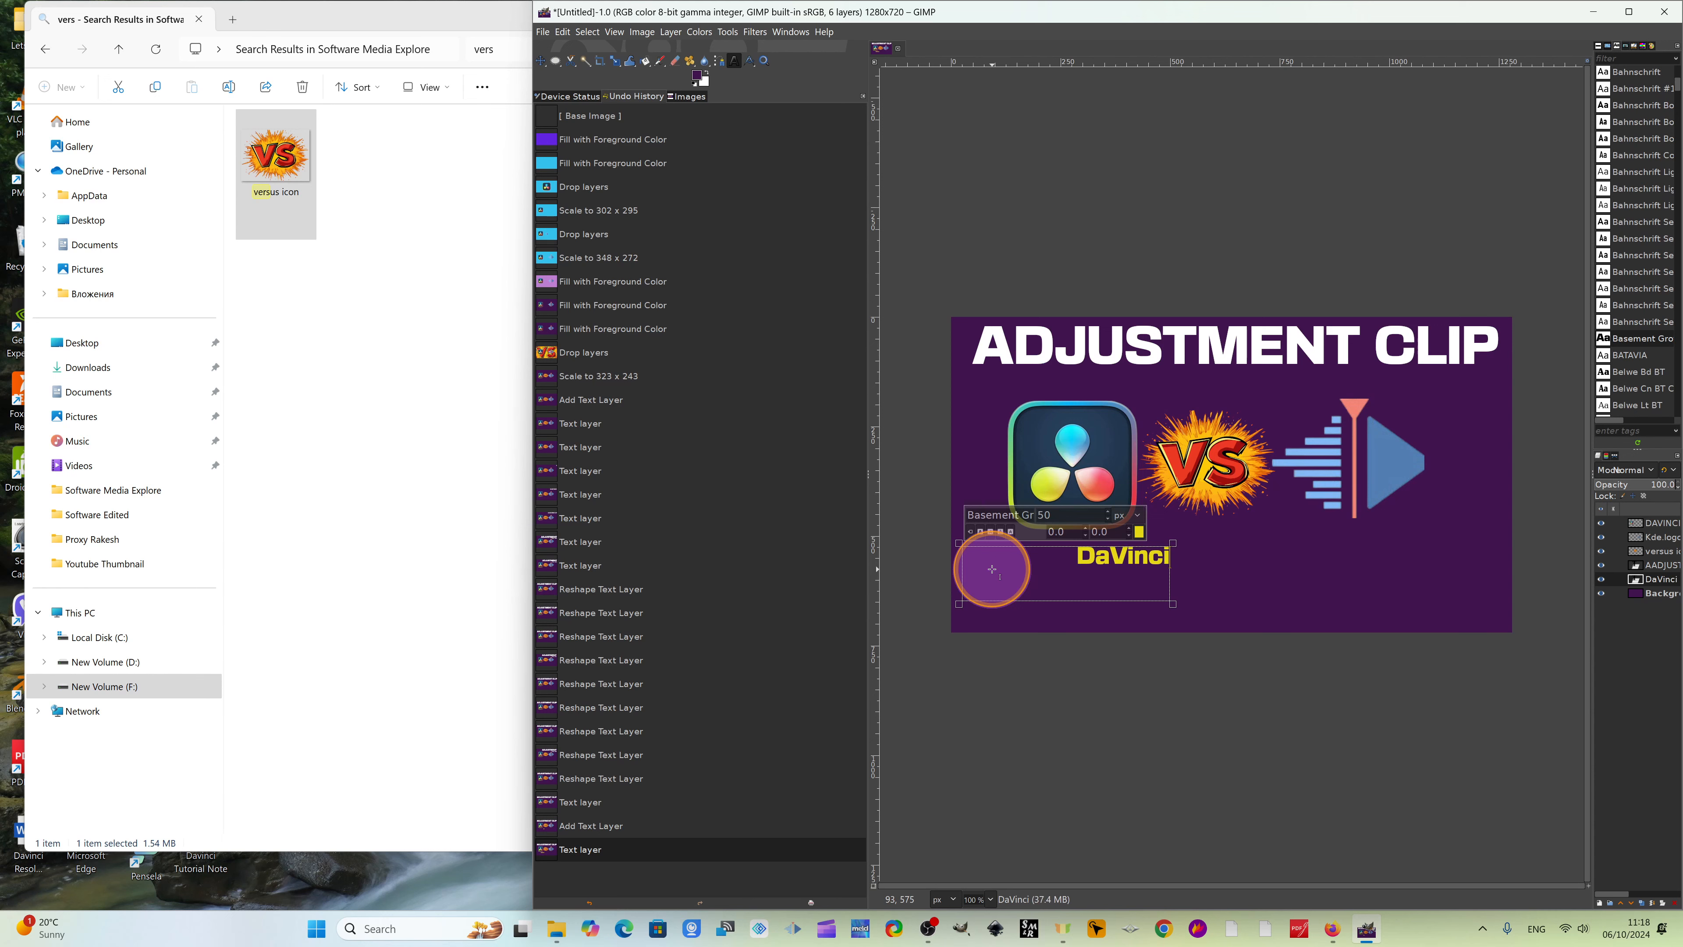
type("Vinci")
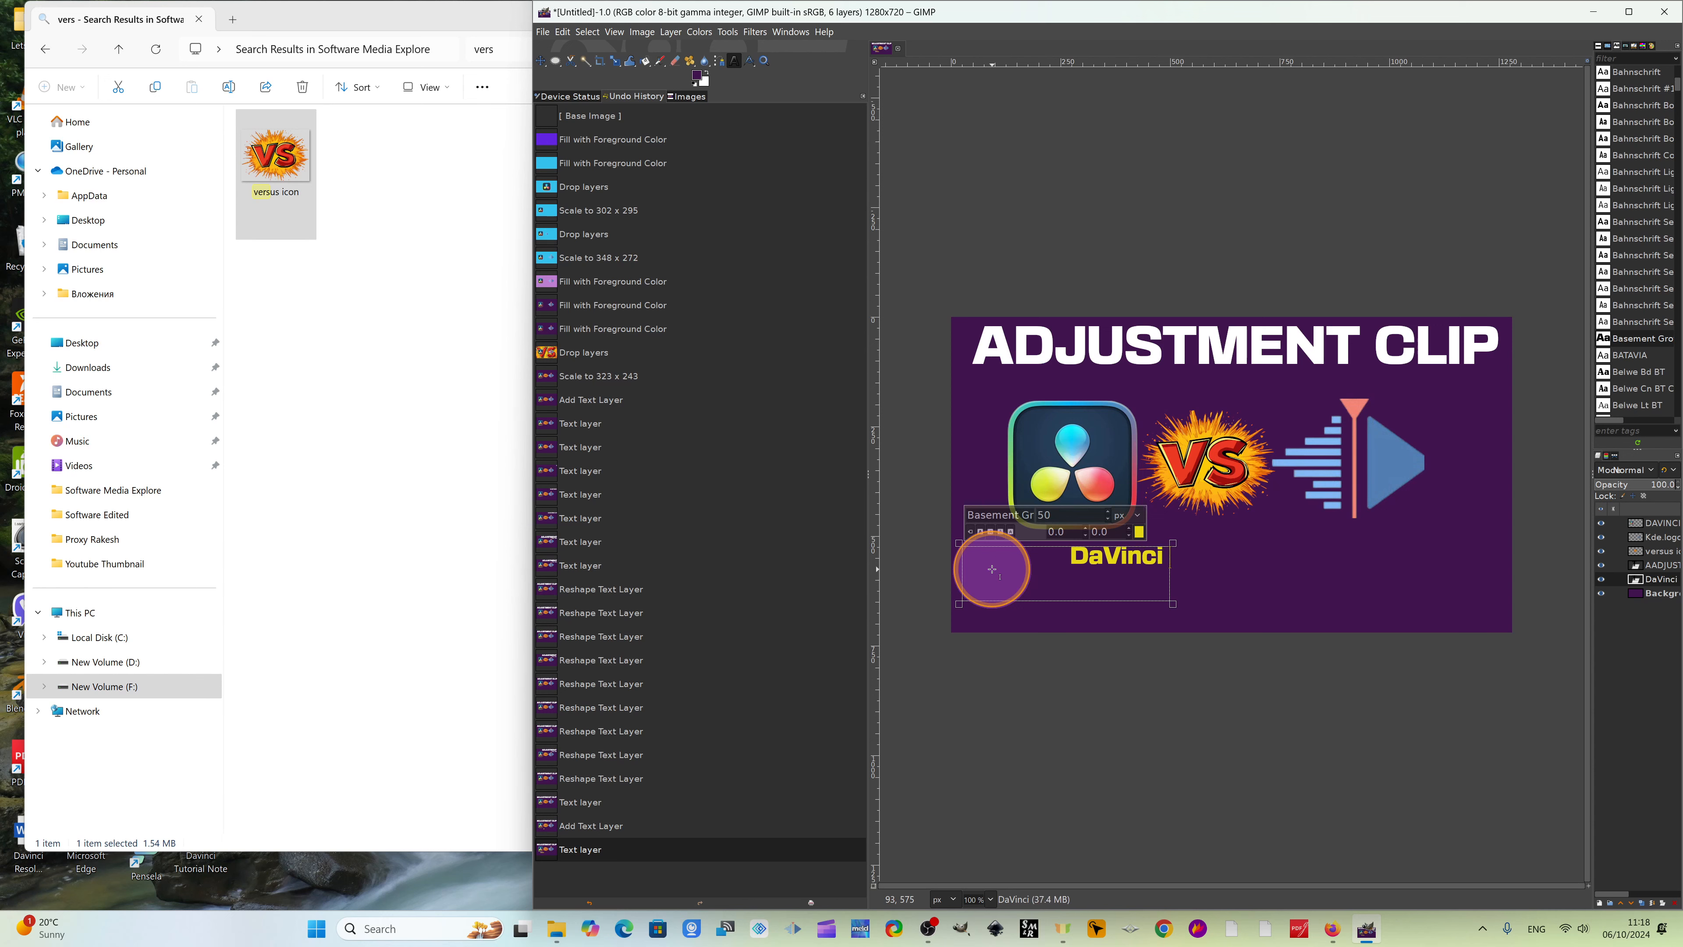
type(" Reslove")
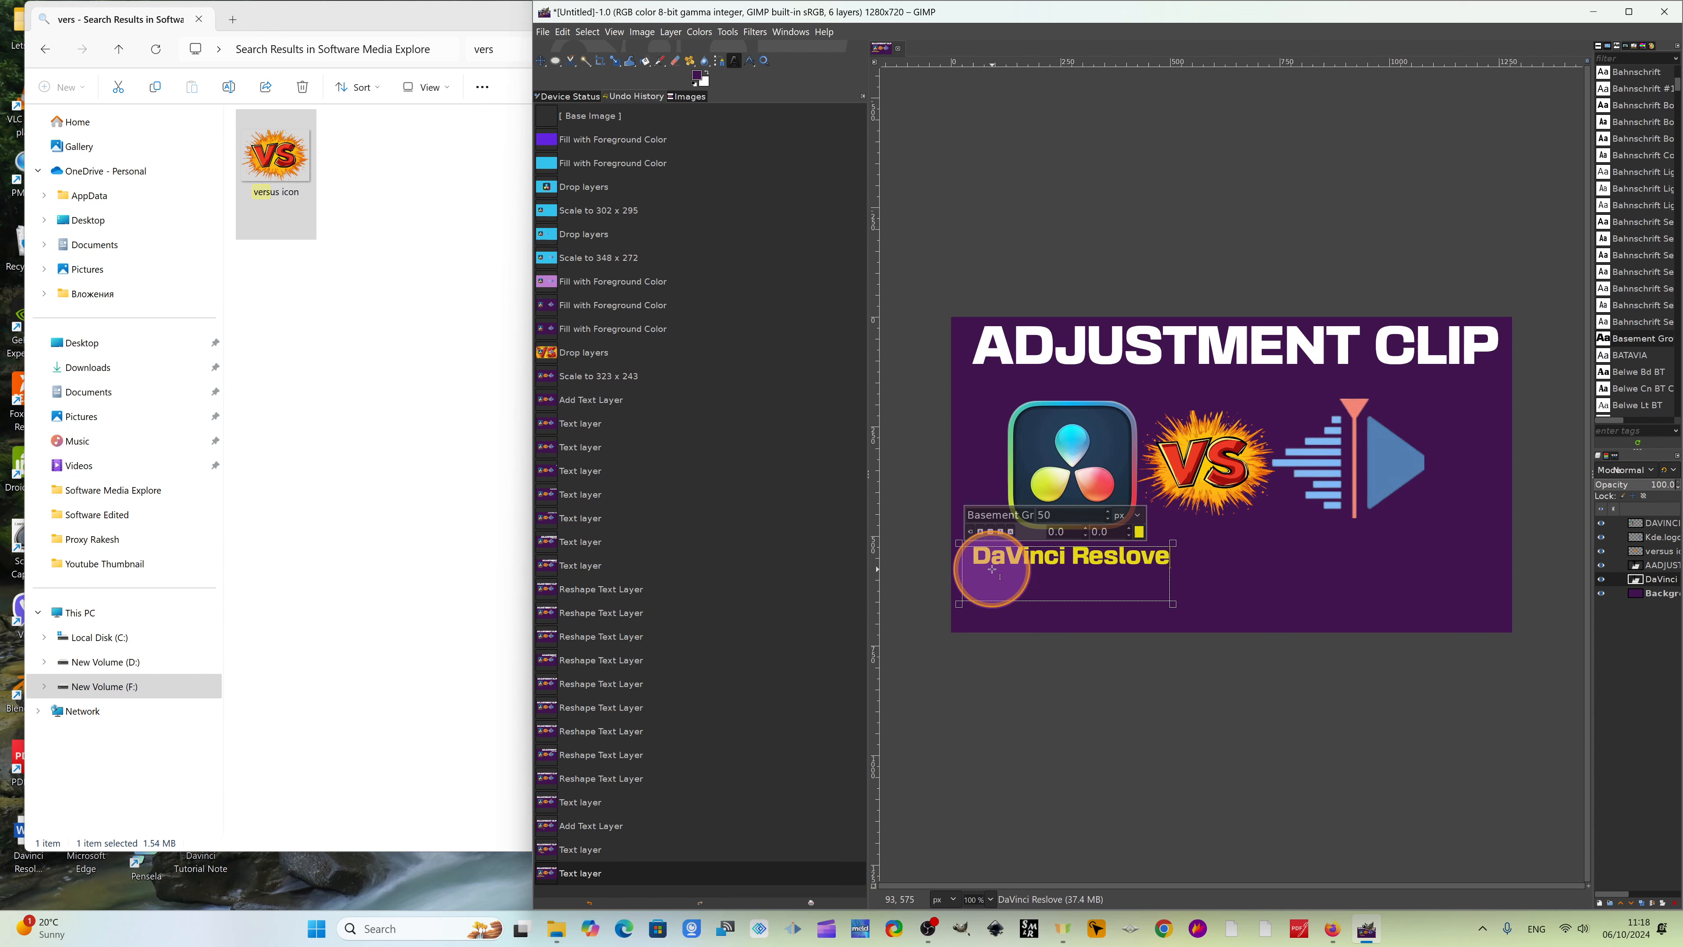
Set the DaVinci Reslove label to 55 px and reshape its text box to about 533 × 100 px, lower beneath the logo.
left_click_drag(992, 569, 1167, 576)
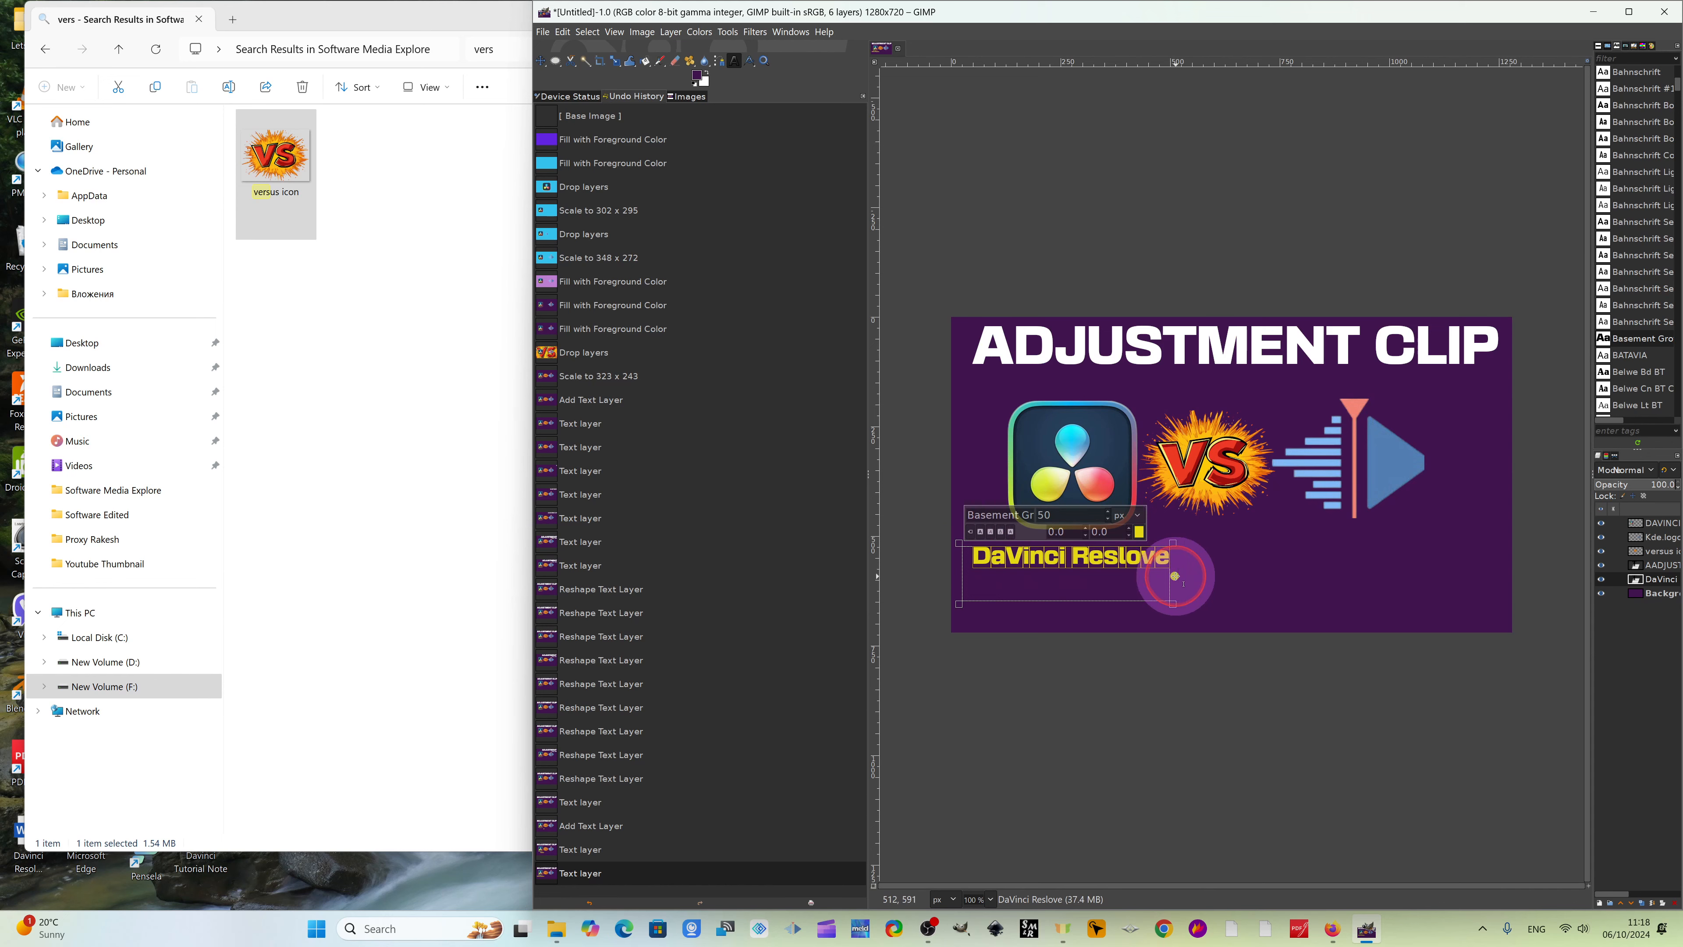
left_click(1106, 512)
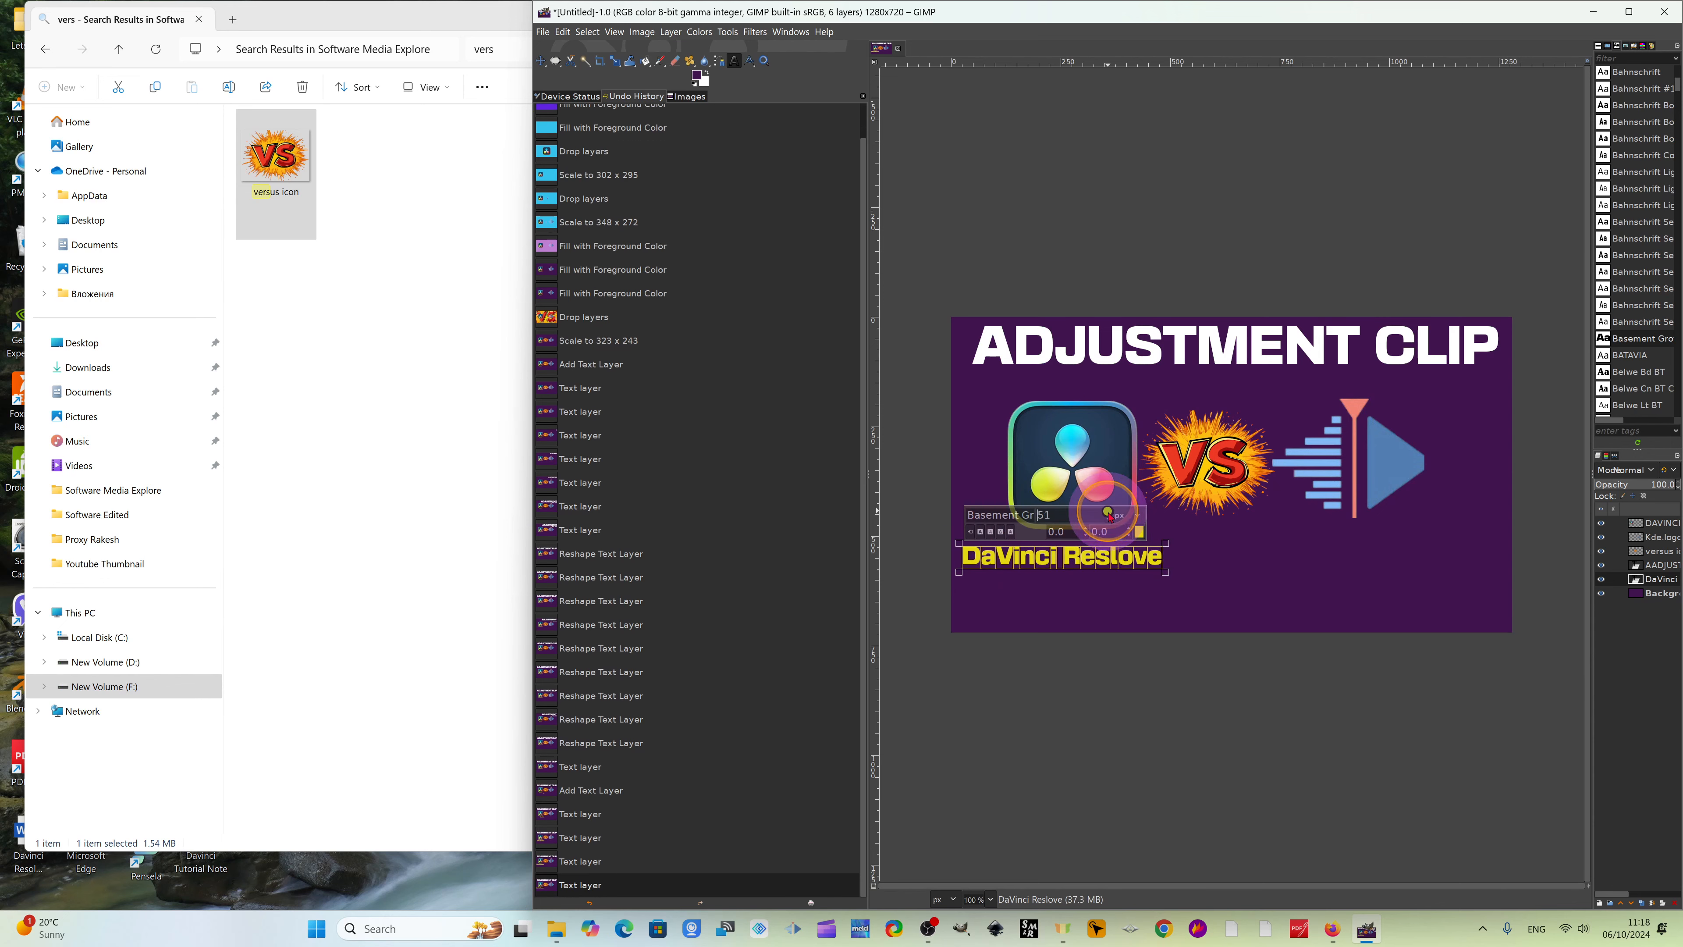
left_click_drag(1182, 574, 1194, 623)
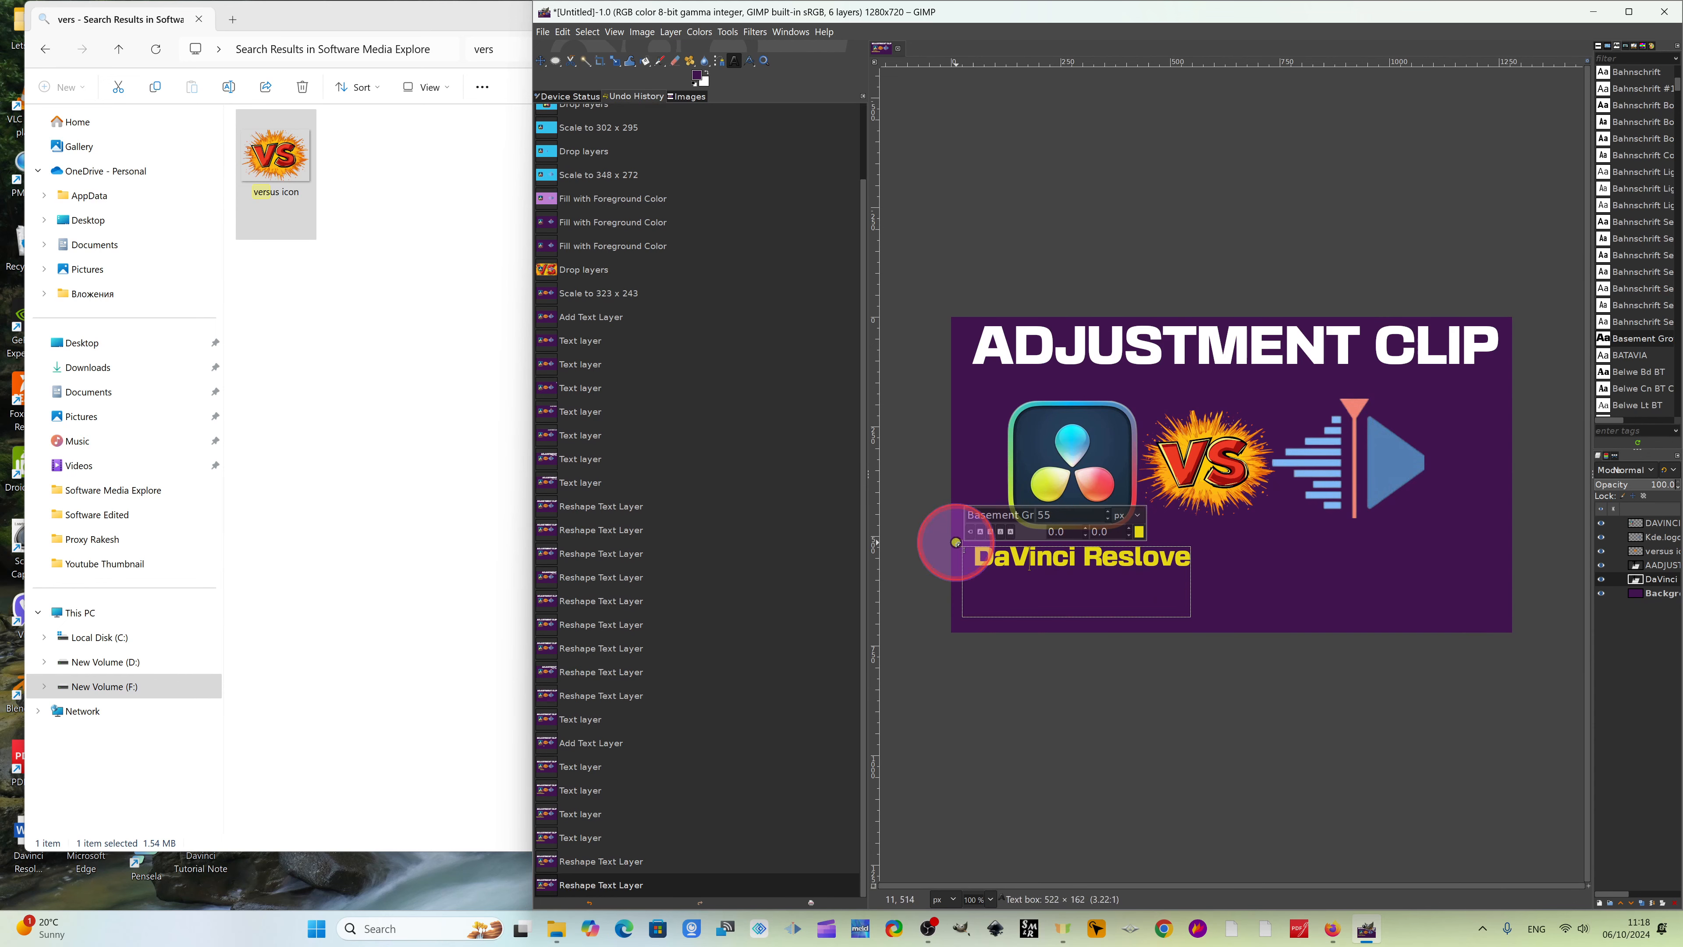
left_click_drag(954, 569, 954, 569)
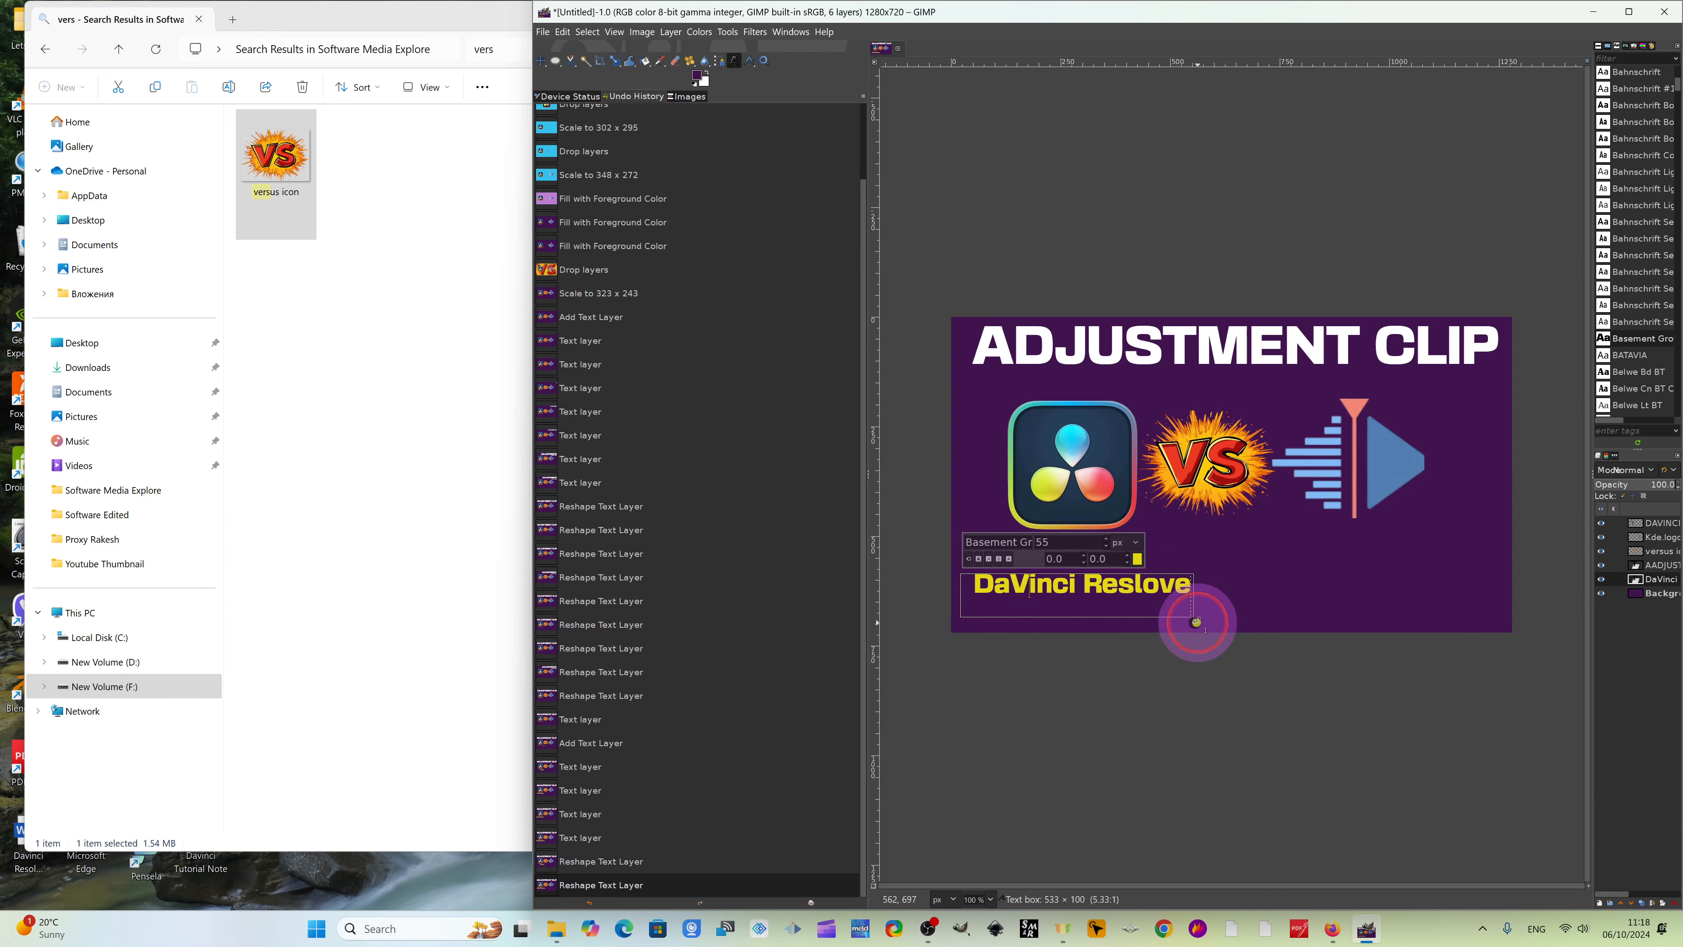
left_click_drag(1196, 622, 1197, 625)
Create a text box below the KDE logo over the background layer, level with the DaVinci Reslove label.
left_click(1251, 543)
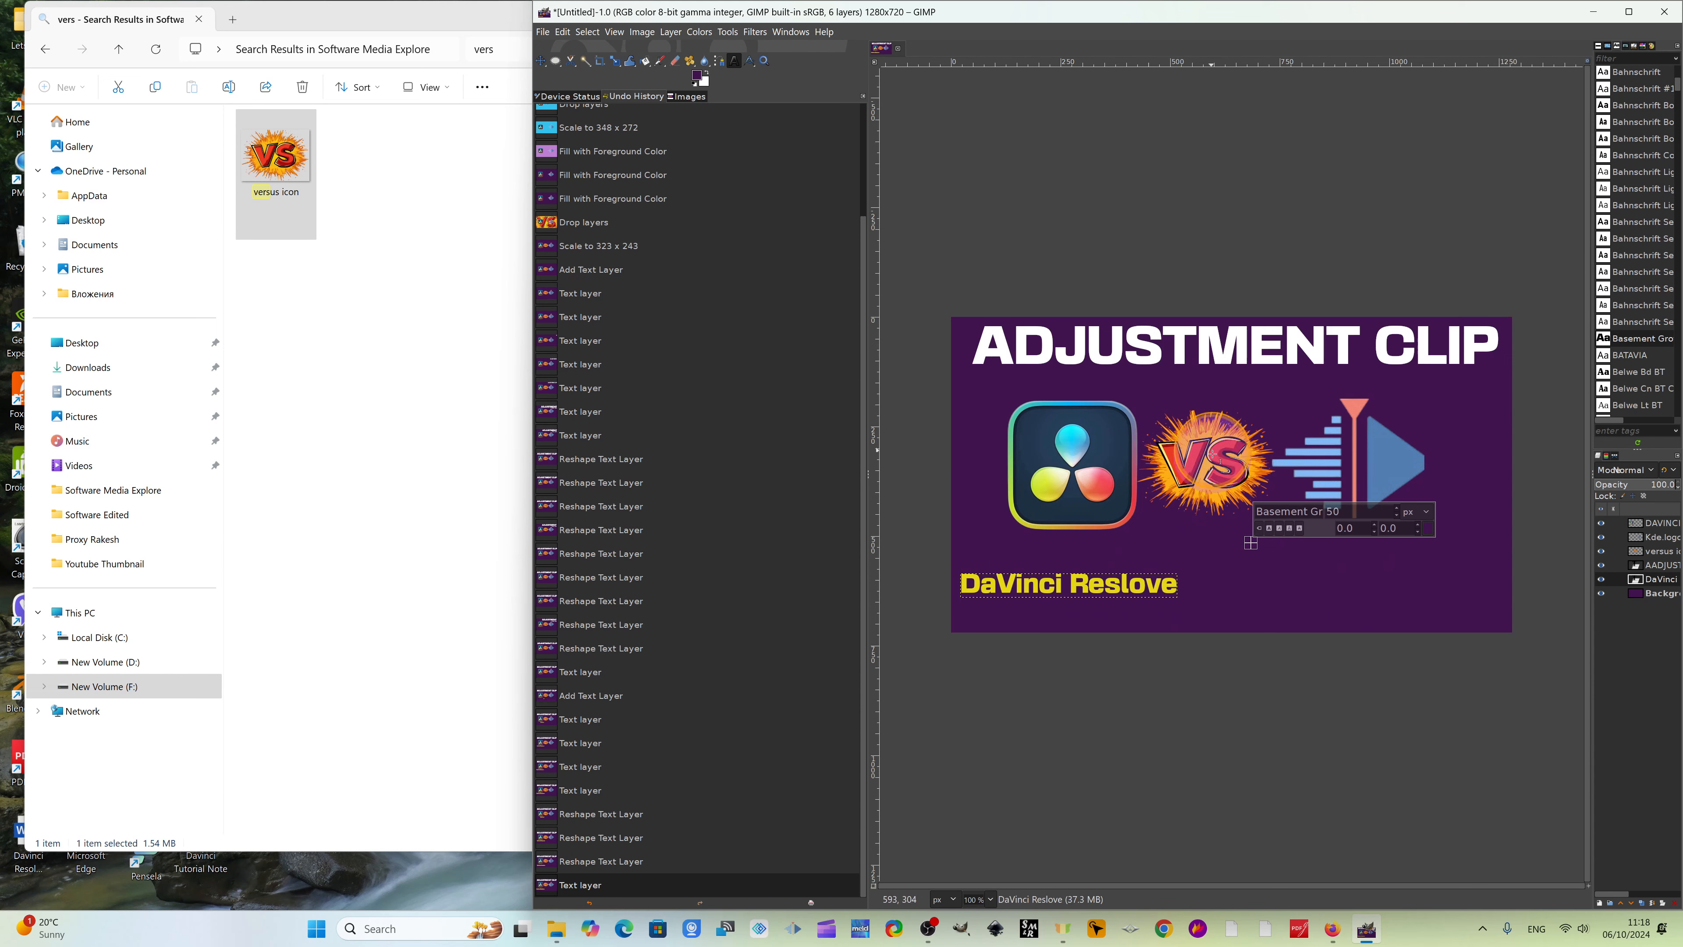
left_click(1655, 594)
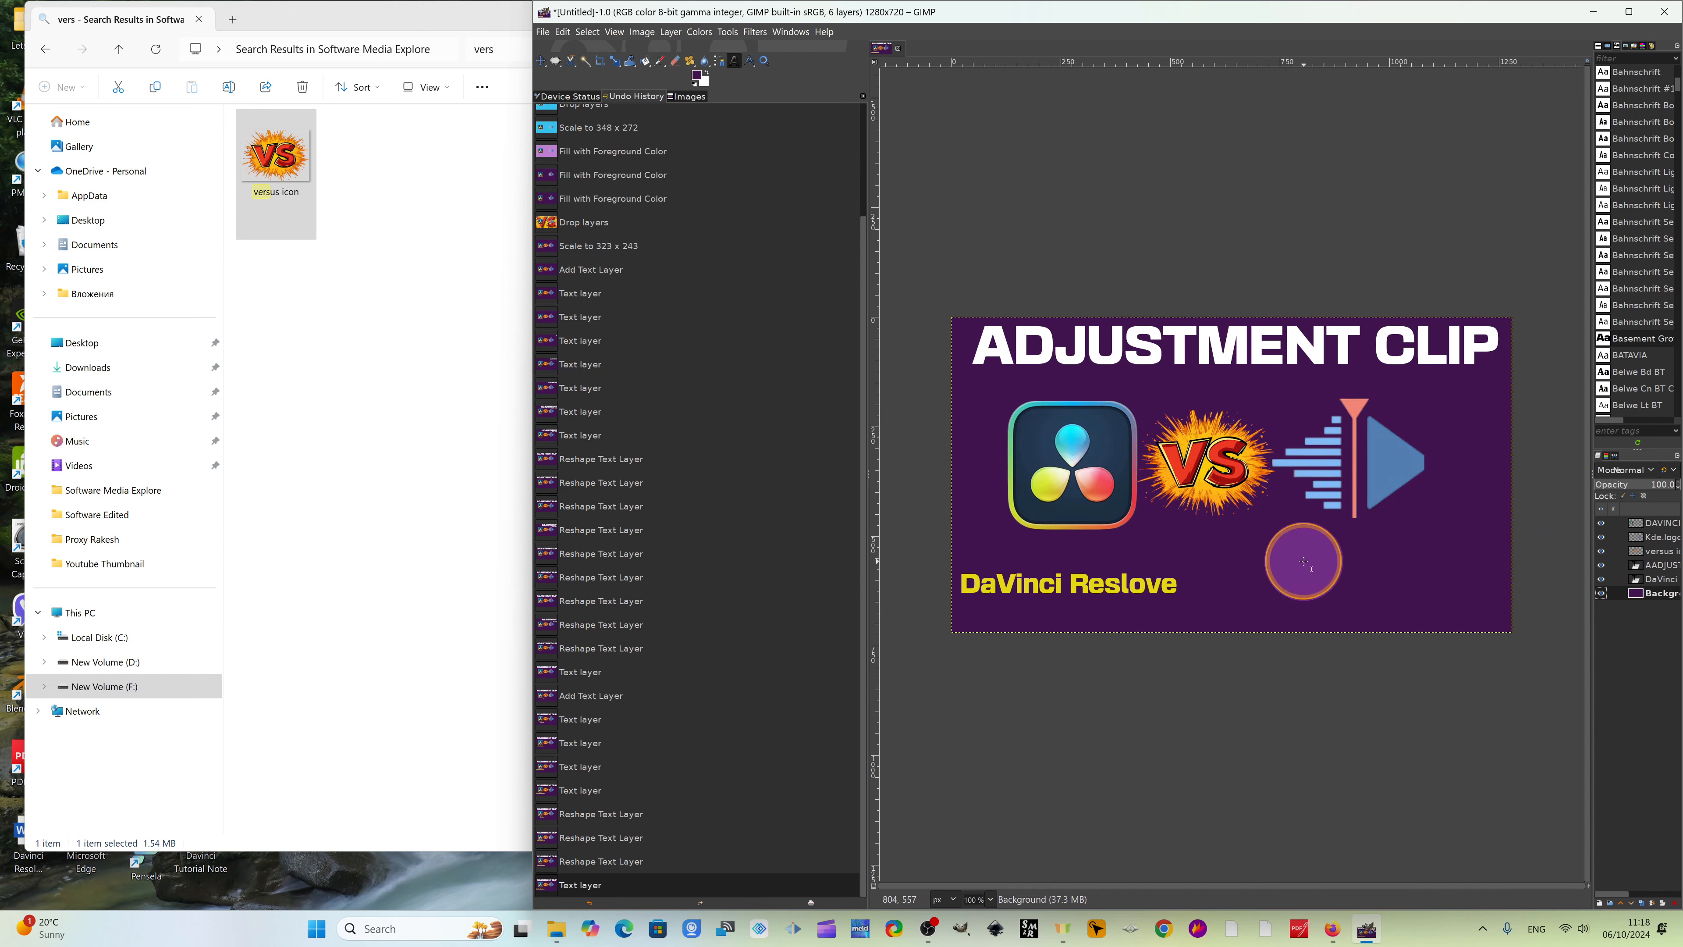
left_click_drag(1265, 569, 1488, 600)
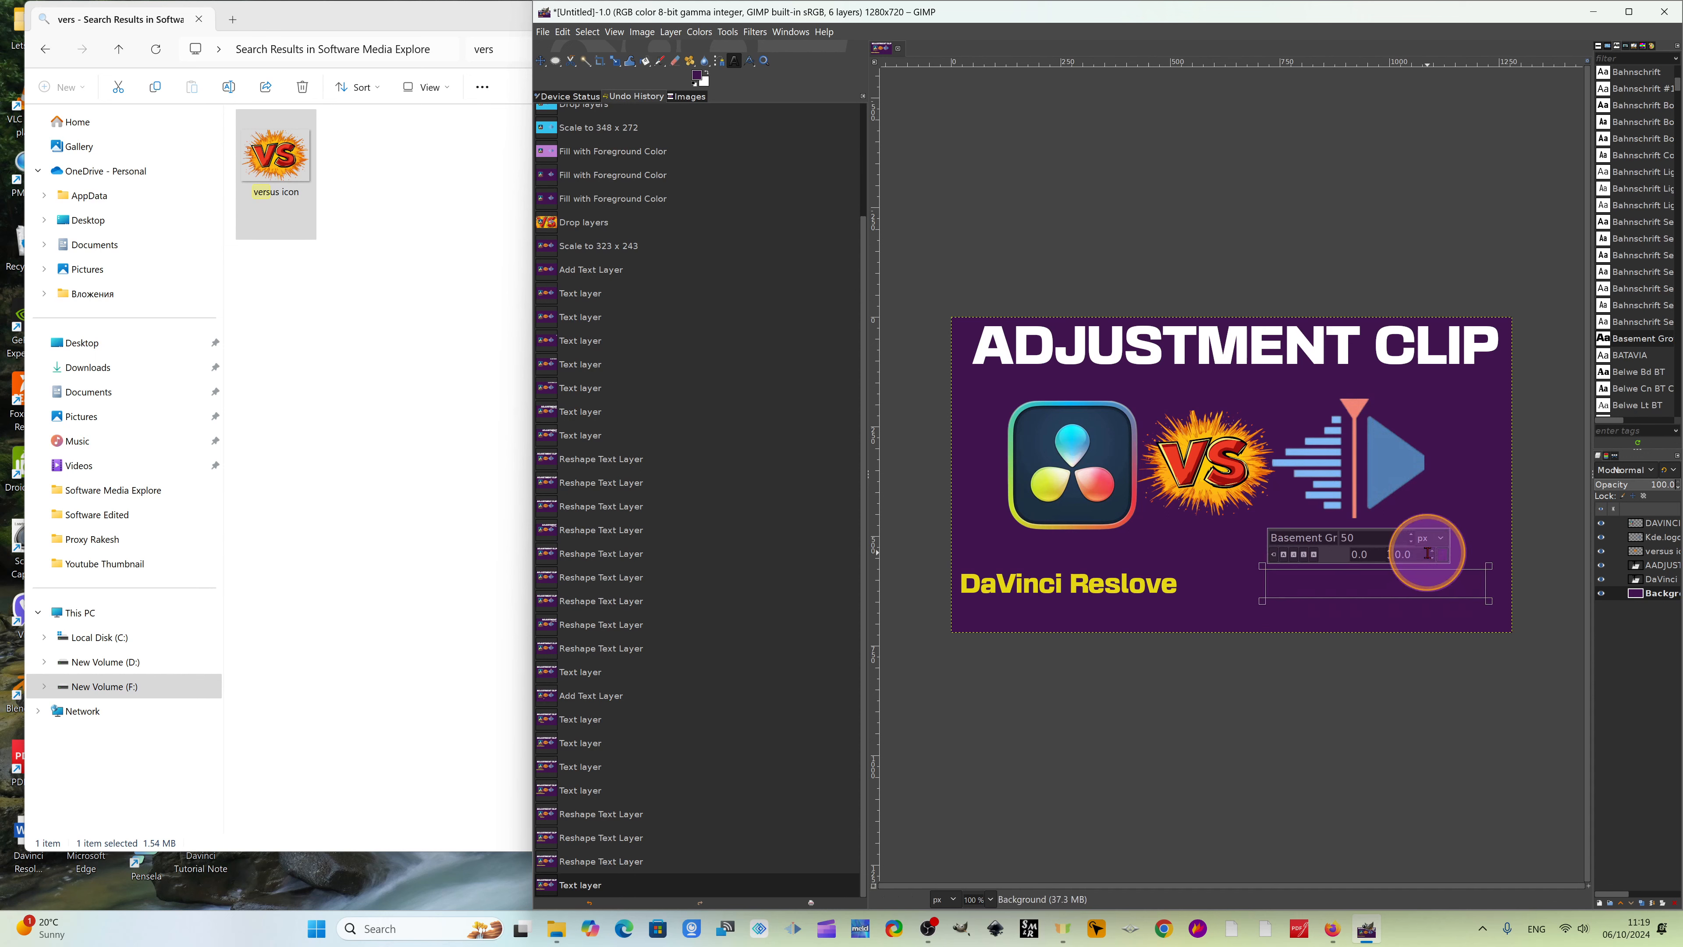
Set the text color of the box below the KDE logo to green 14d521 and enter the label "Kdenlive".
left_click(1441, 554)
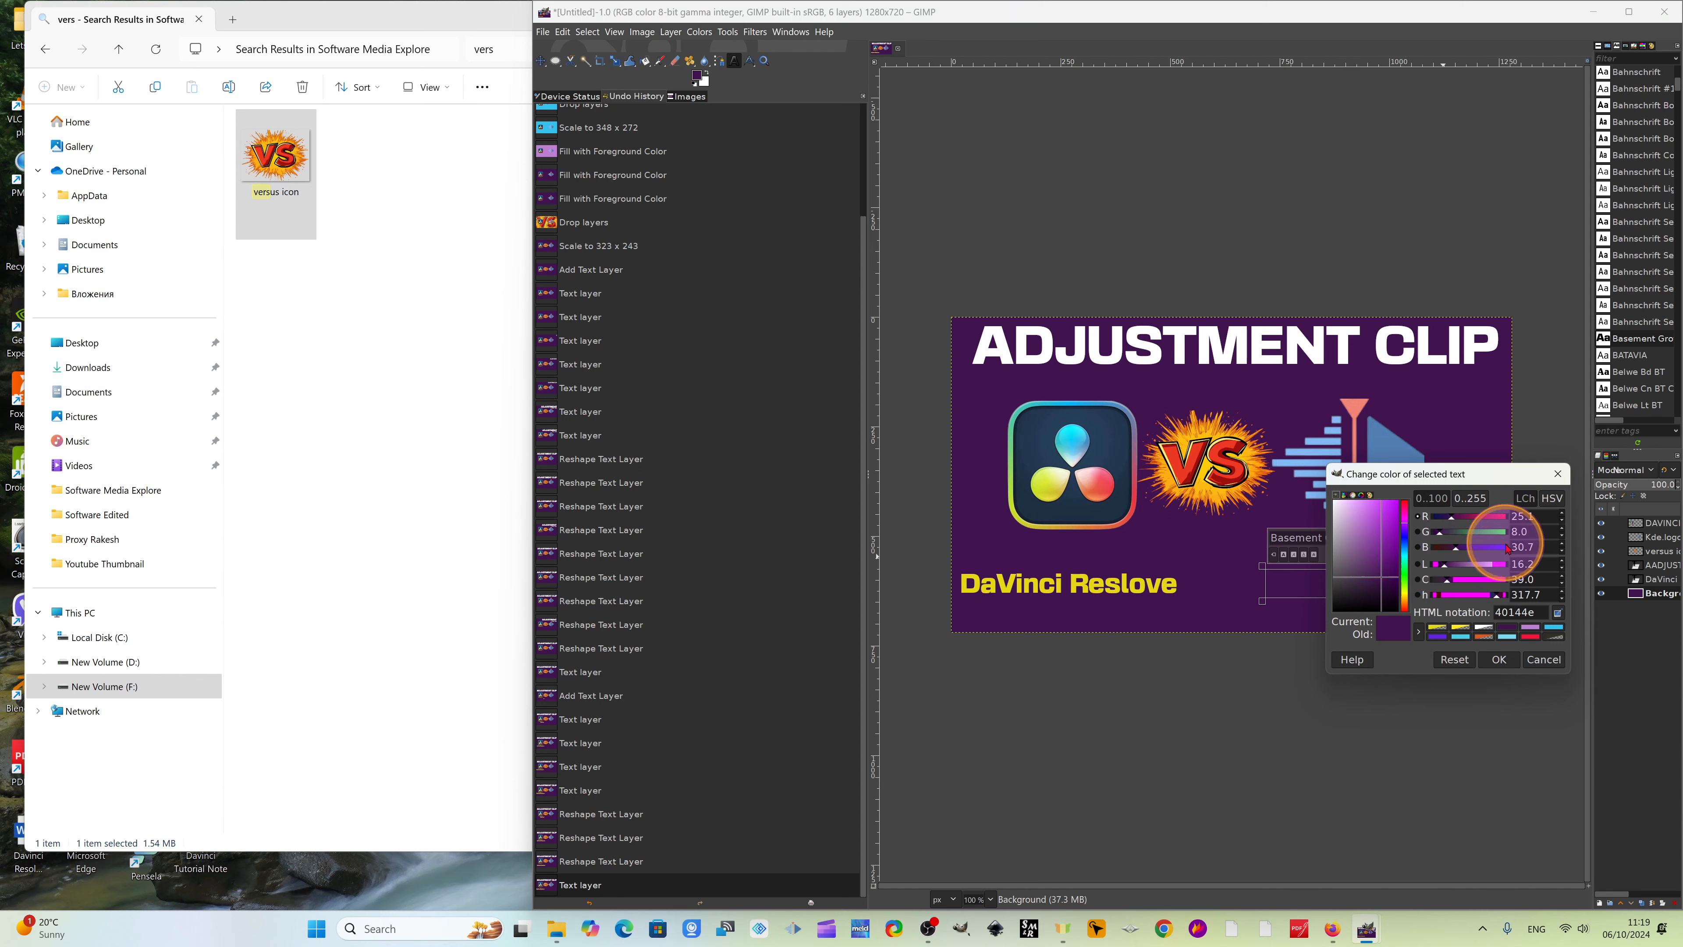
left_click(1406, 569)
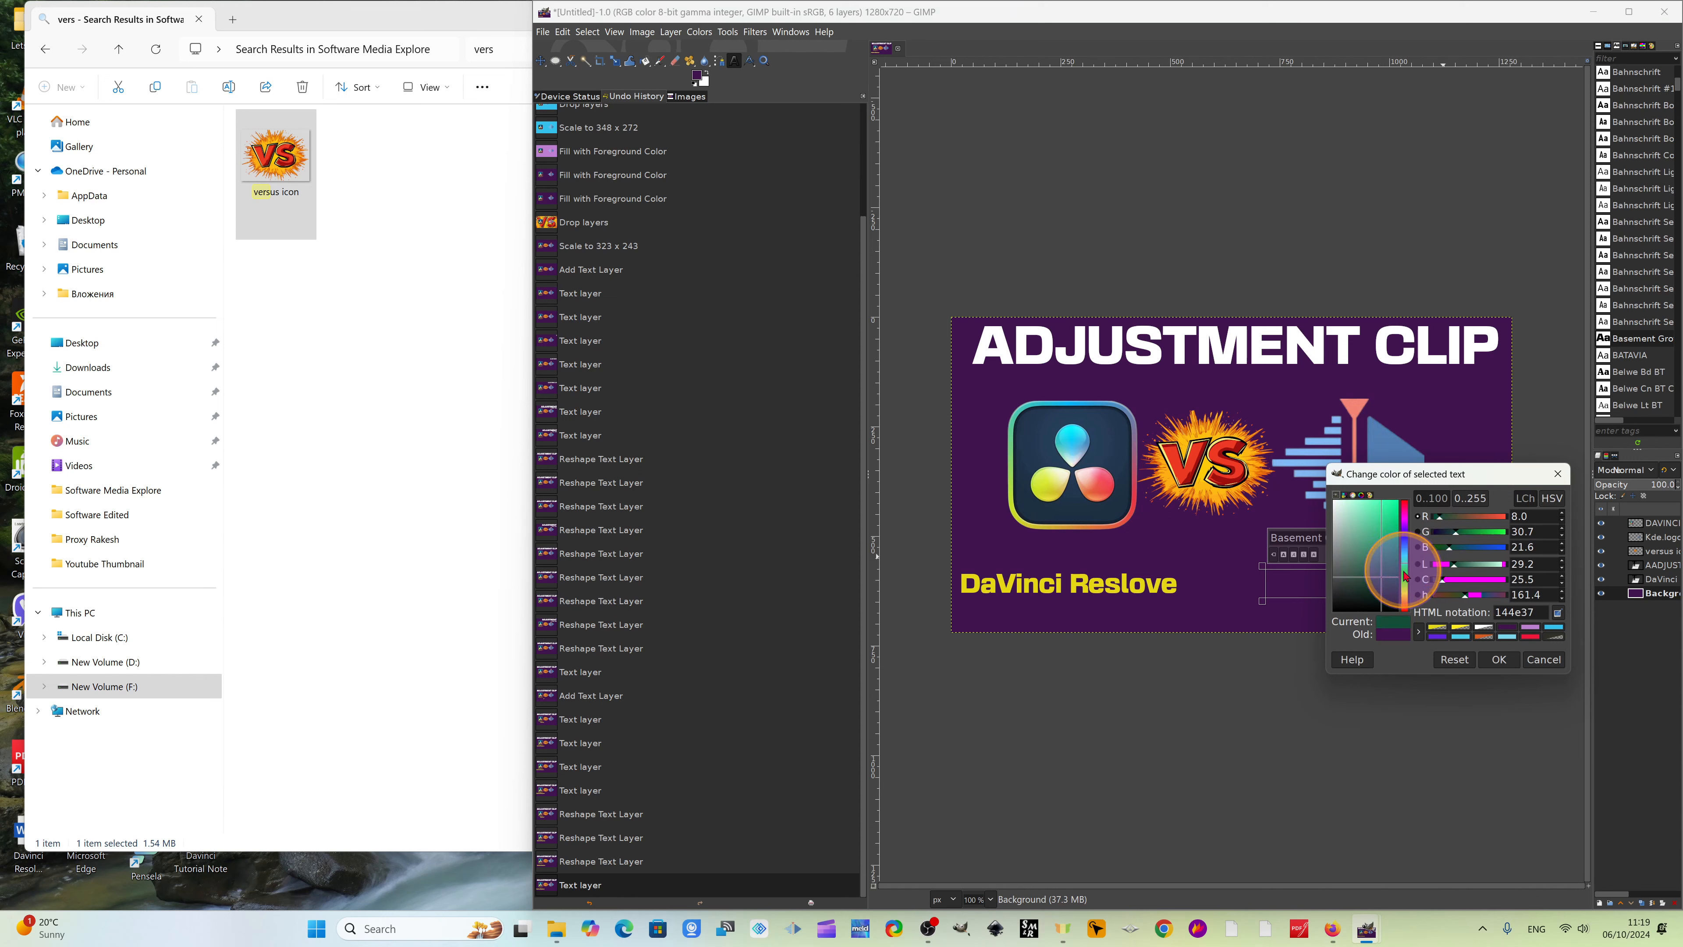
left_click(1405, 571)
left_click(1496, 538)
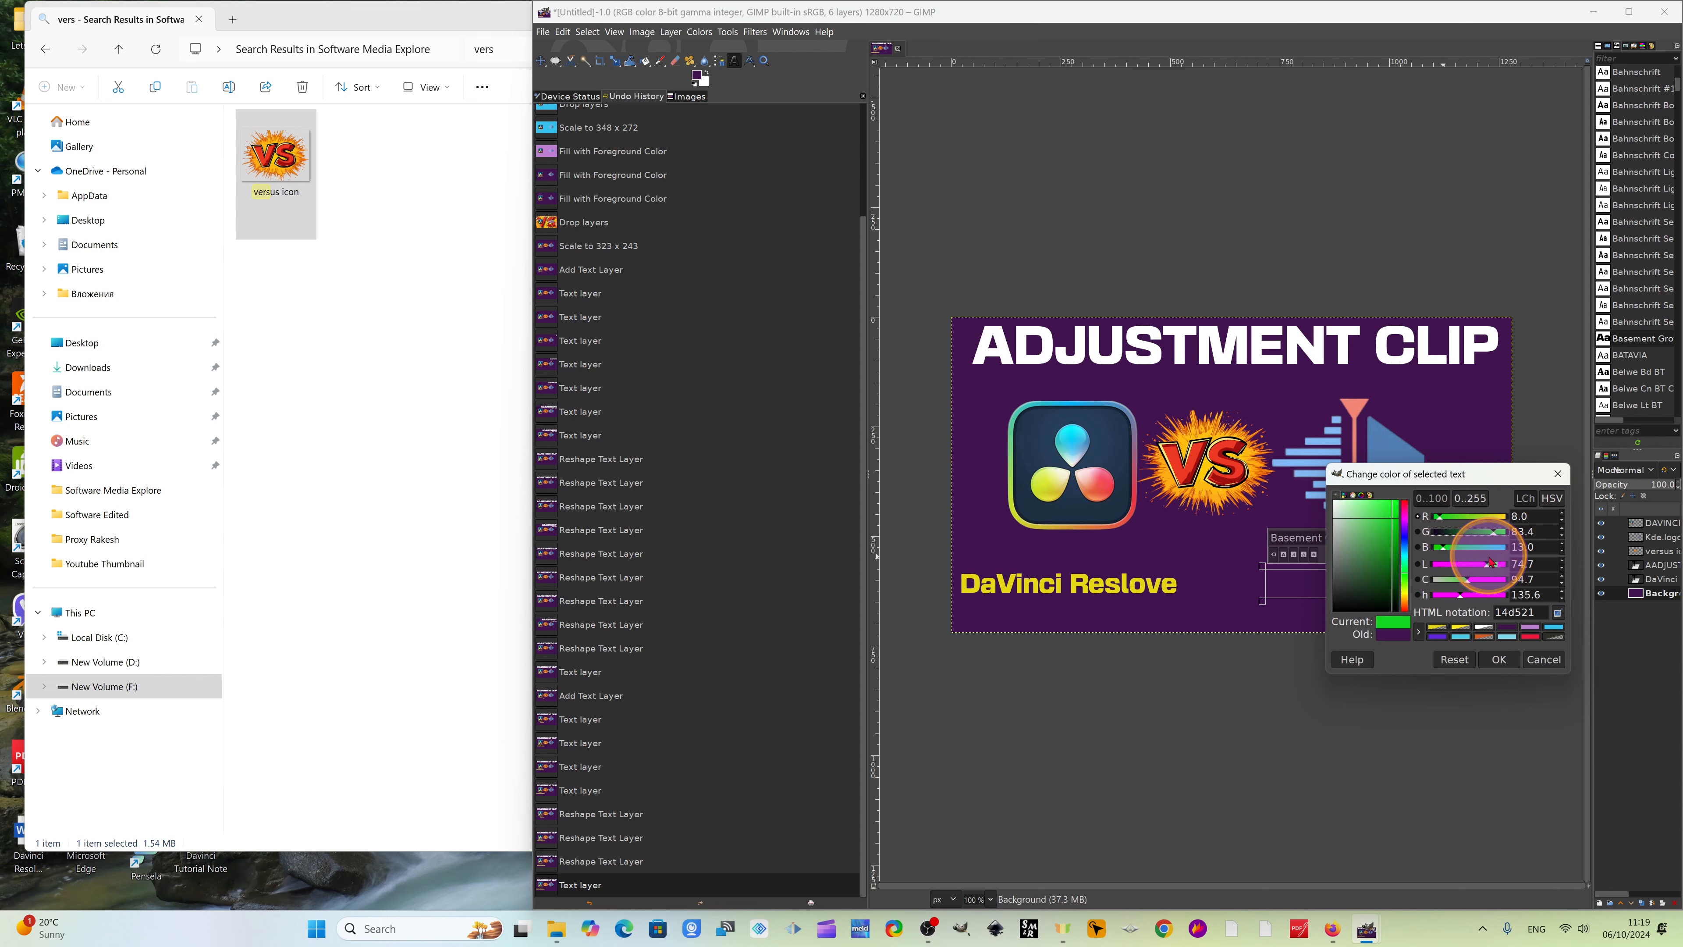
left_click(1499, 656)
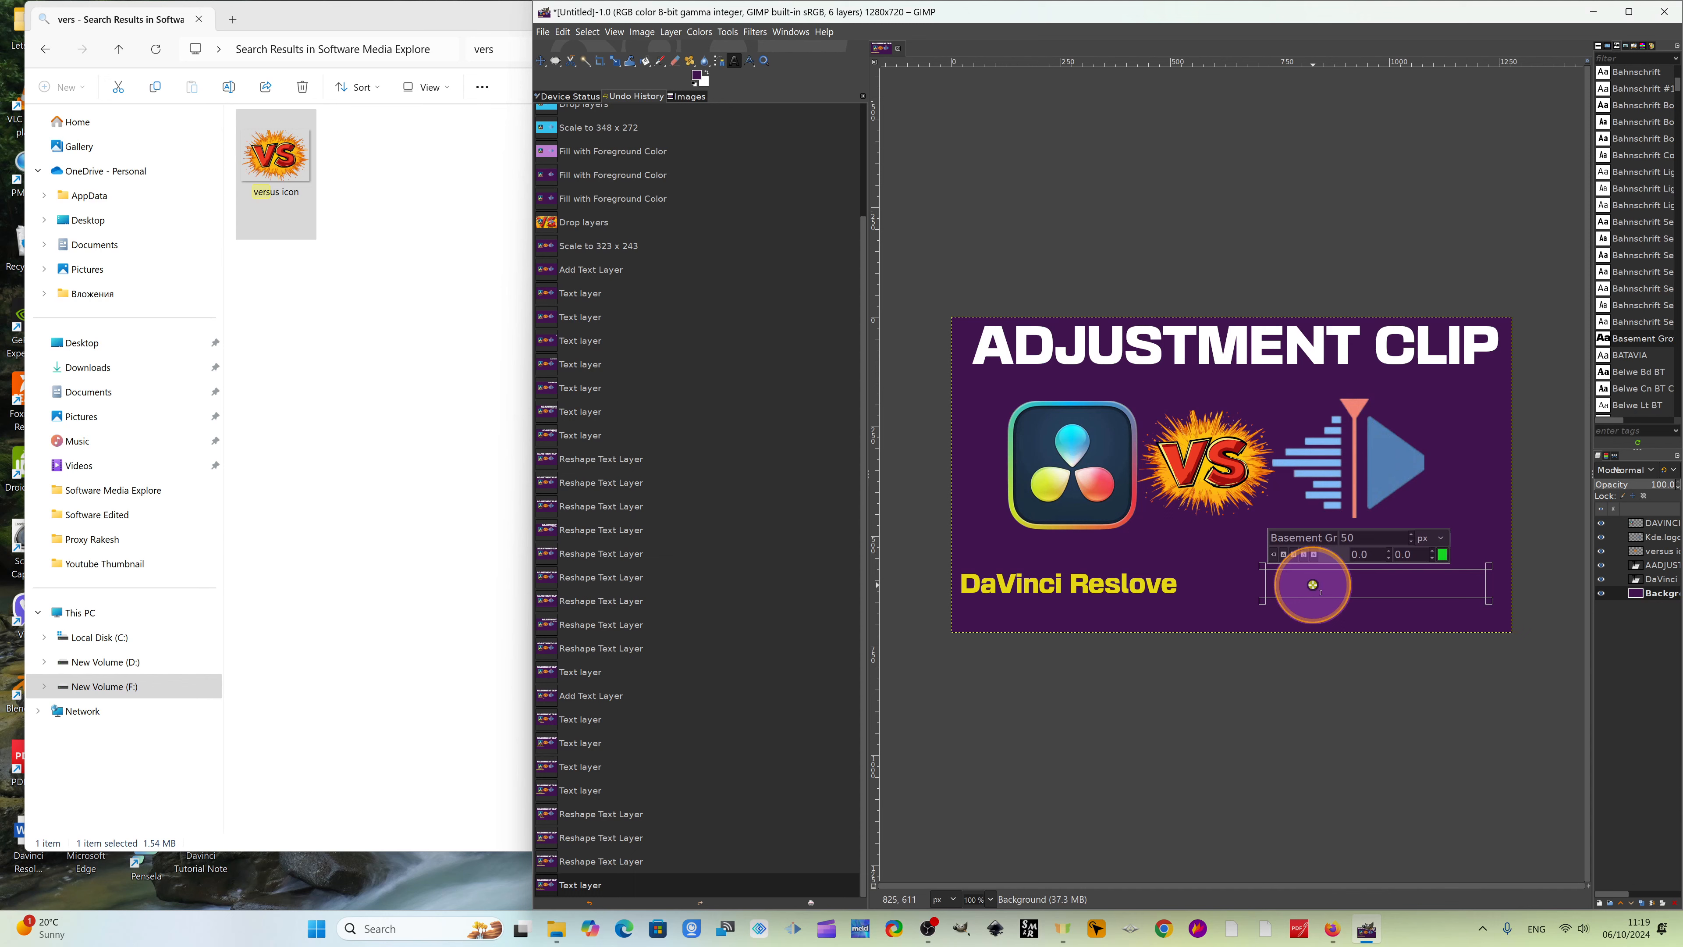
type("Kdenlive")
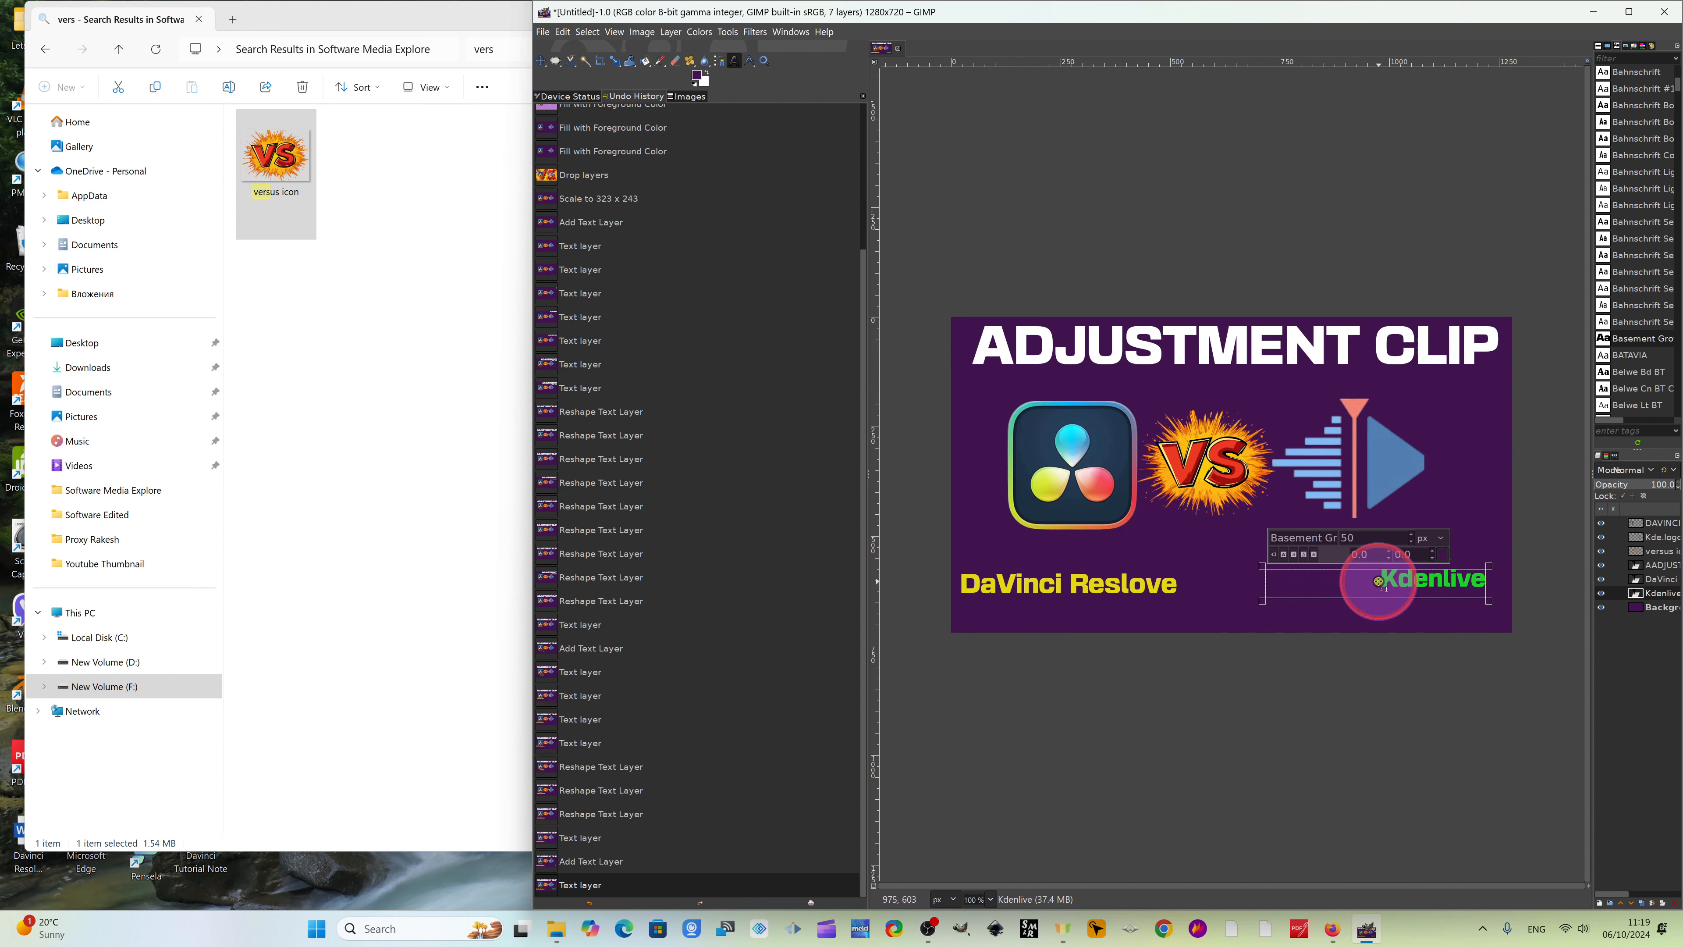
Enlarge the Kdenlive text box to about 481 × 118 px and lower its upper edge slightly beneath the KDE logo.
left_click_drag(1378, 582, 1480, 592)
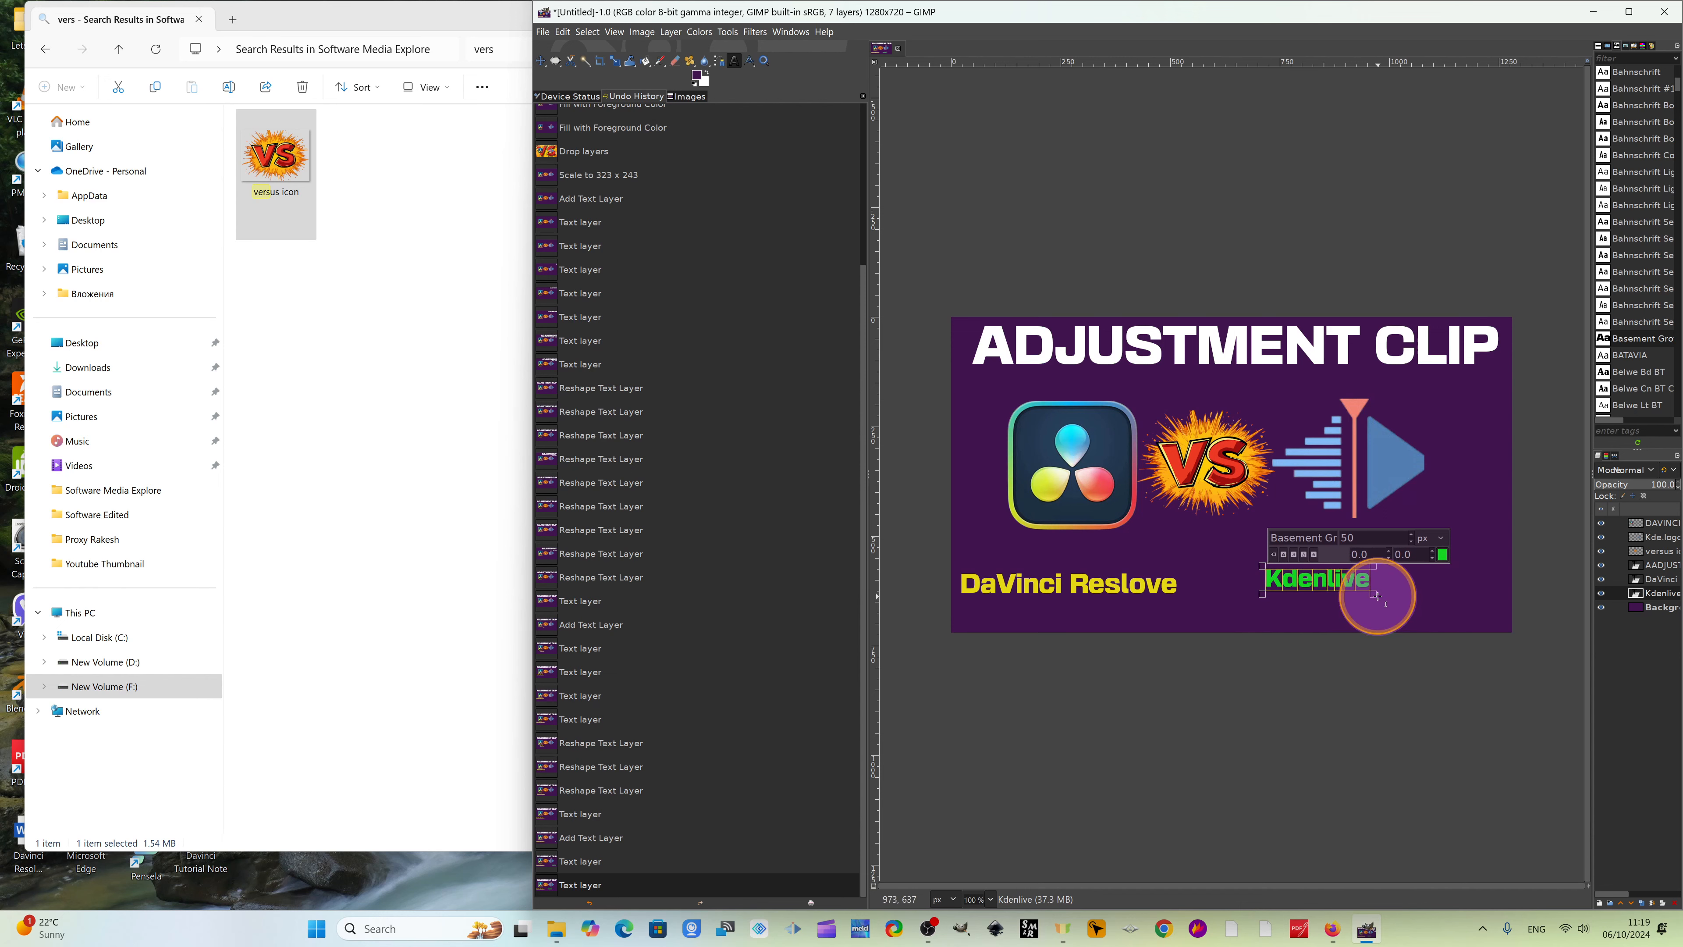
left_click_drag(1377, 597, 1432, 606)
left_click(1301, 581)
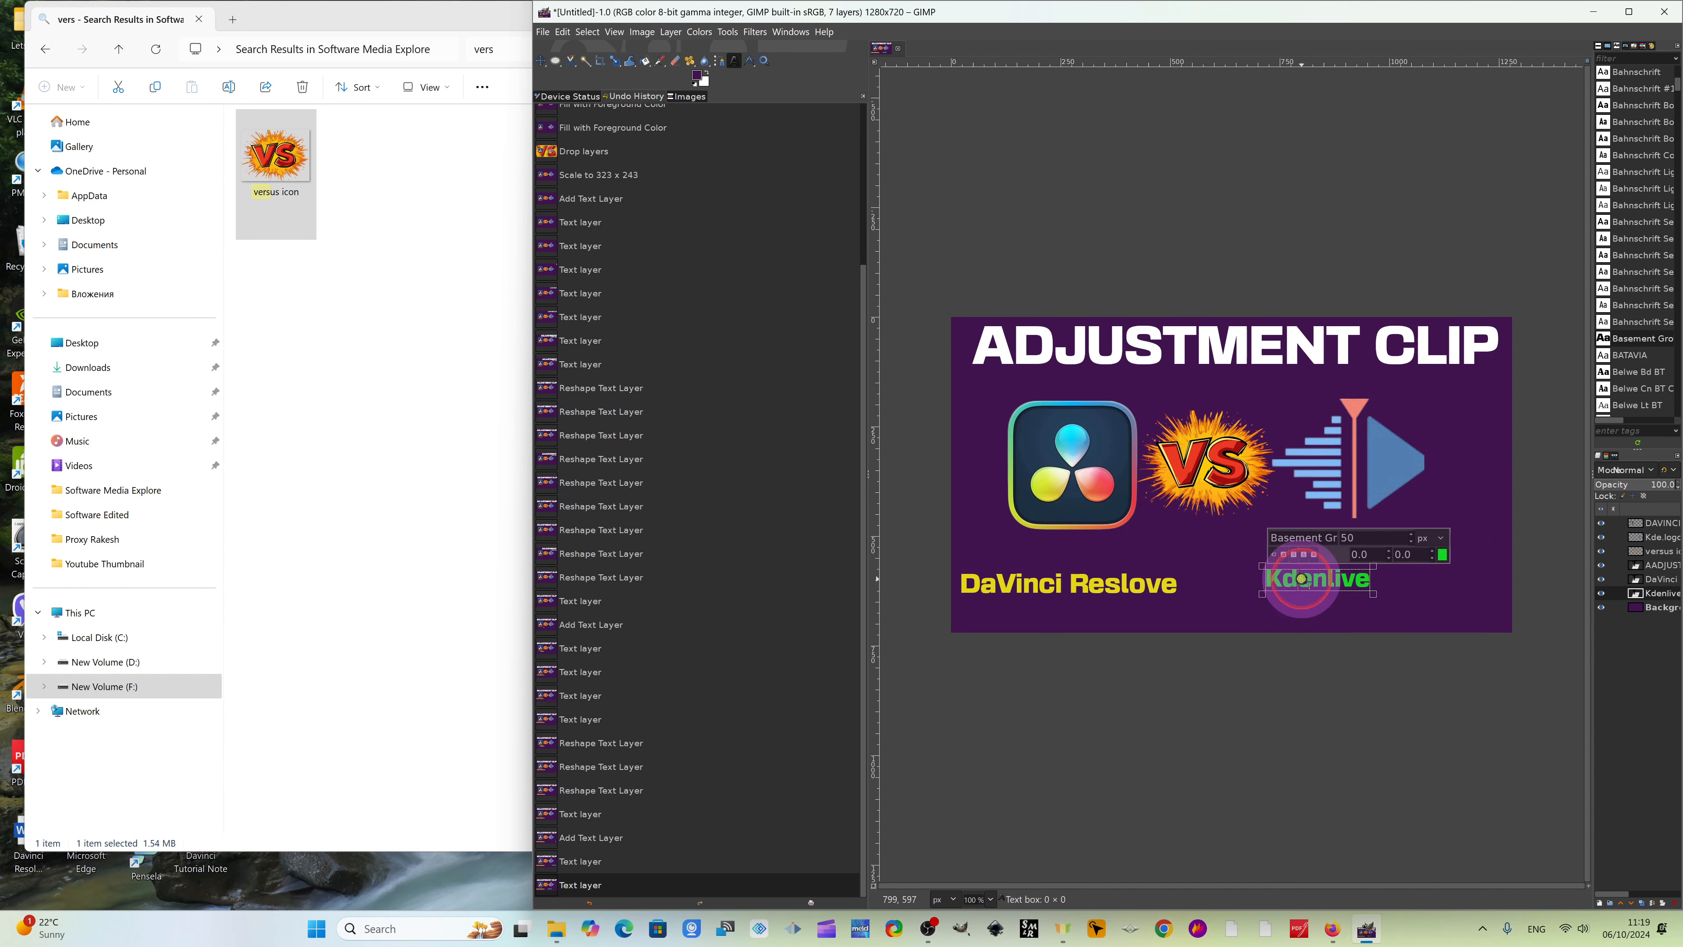
left_click_drag(1373, 596, 1476, 626)
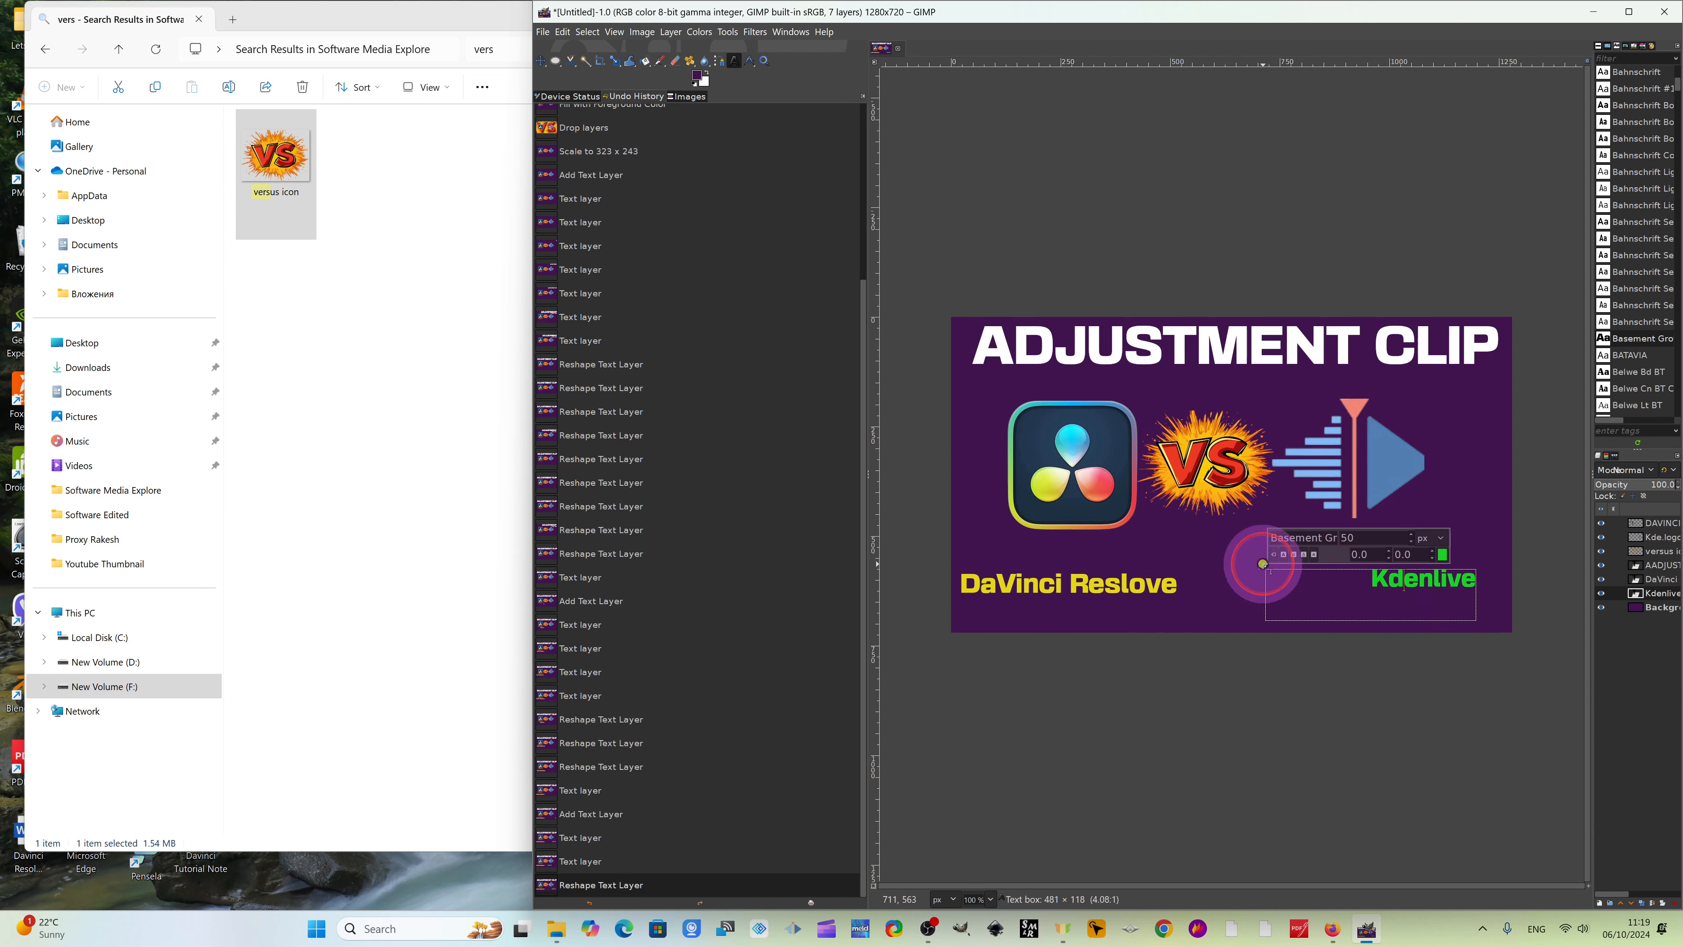
left_click_drag(1263, 564, 1259, 577)
left_click(1509, 584)
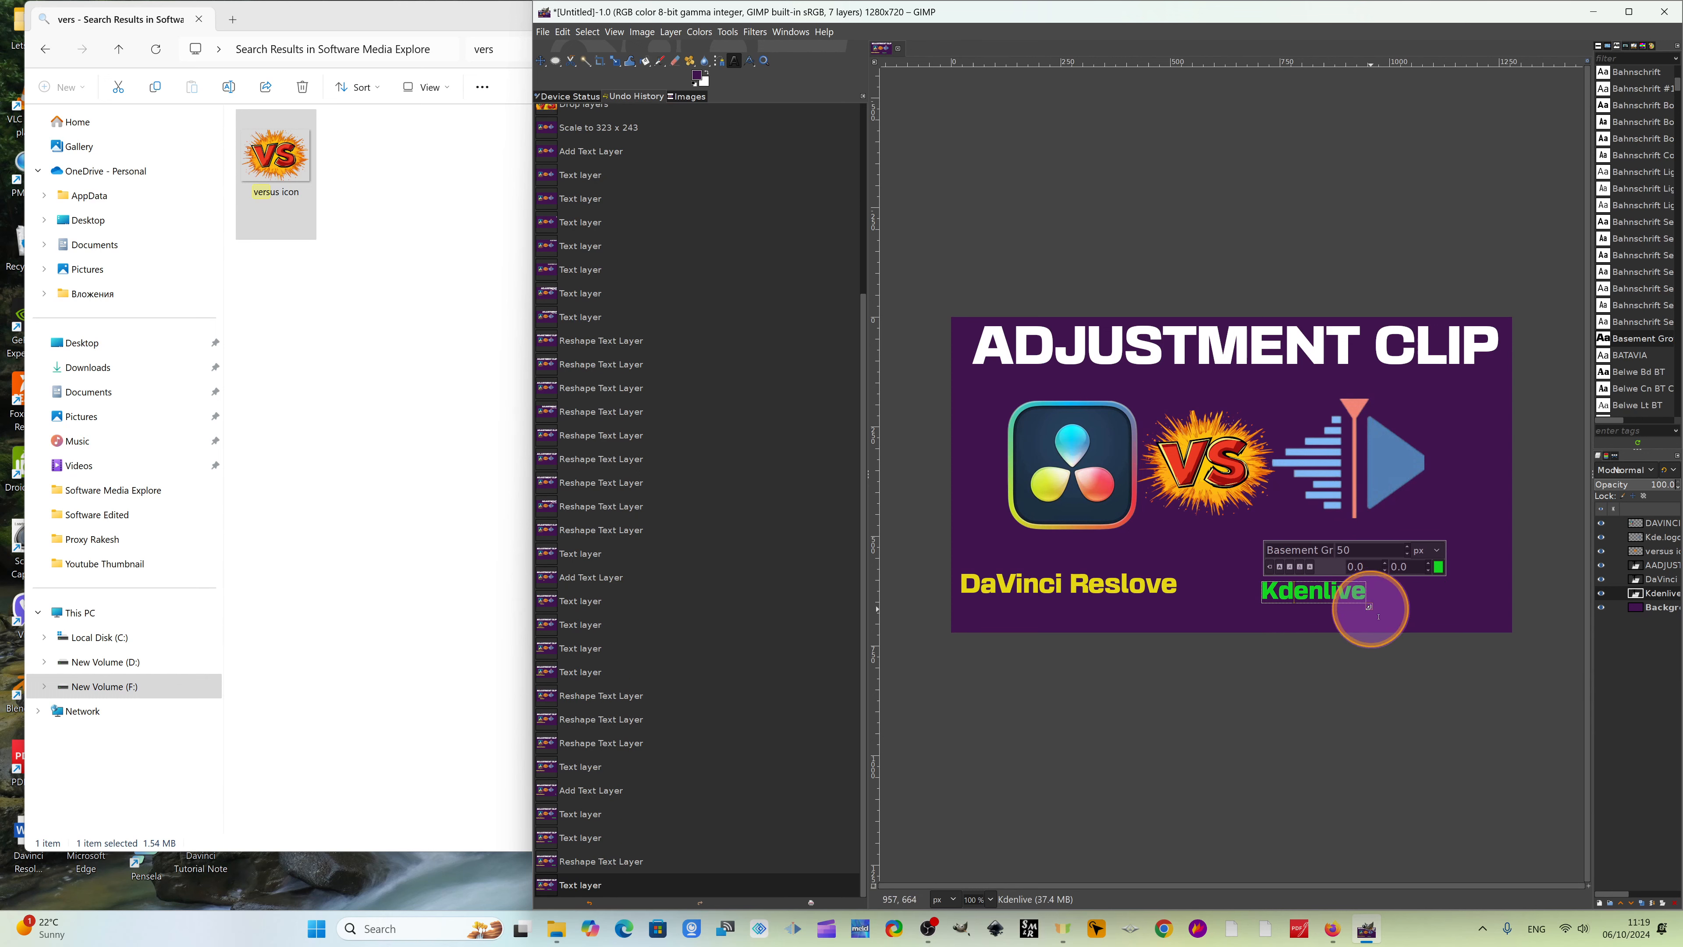
Reshape the Kdenlive text box from both sides so the label sits farther right beneath the KDE logo.
left_click_drag(1371, 608, 1485, 623)
left_click(1260, 582)
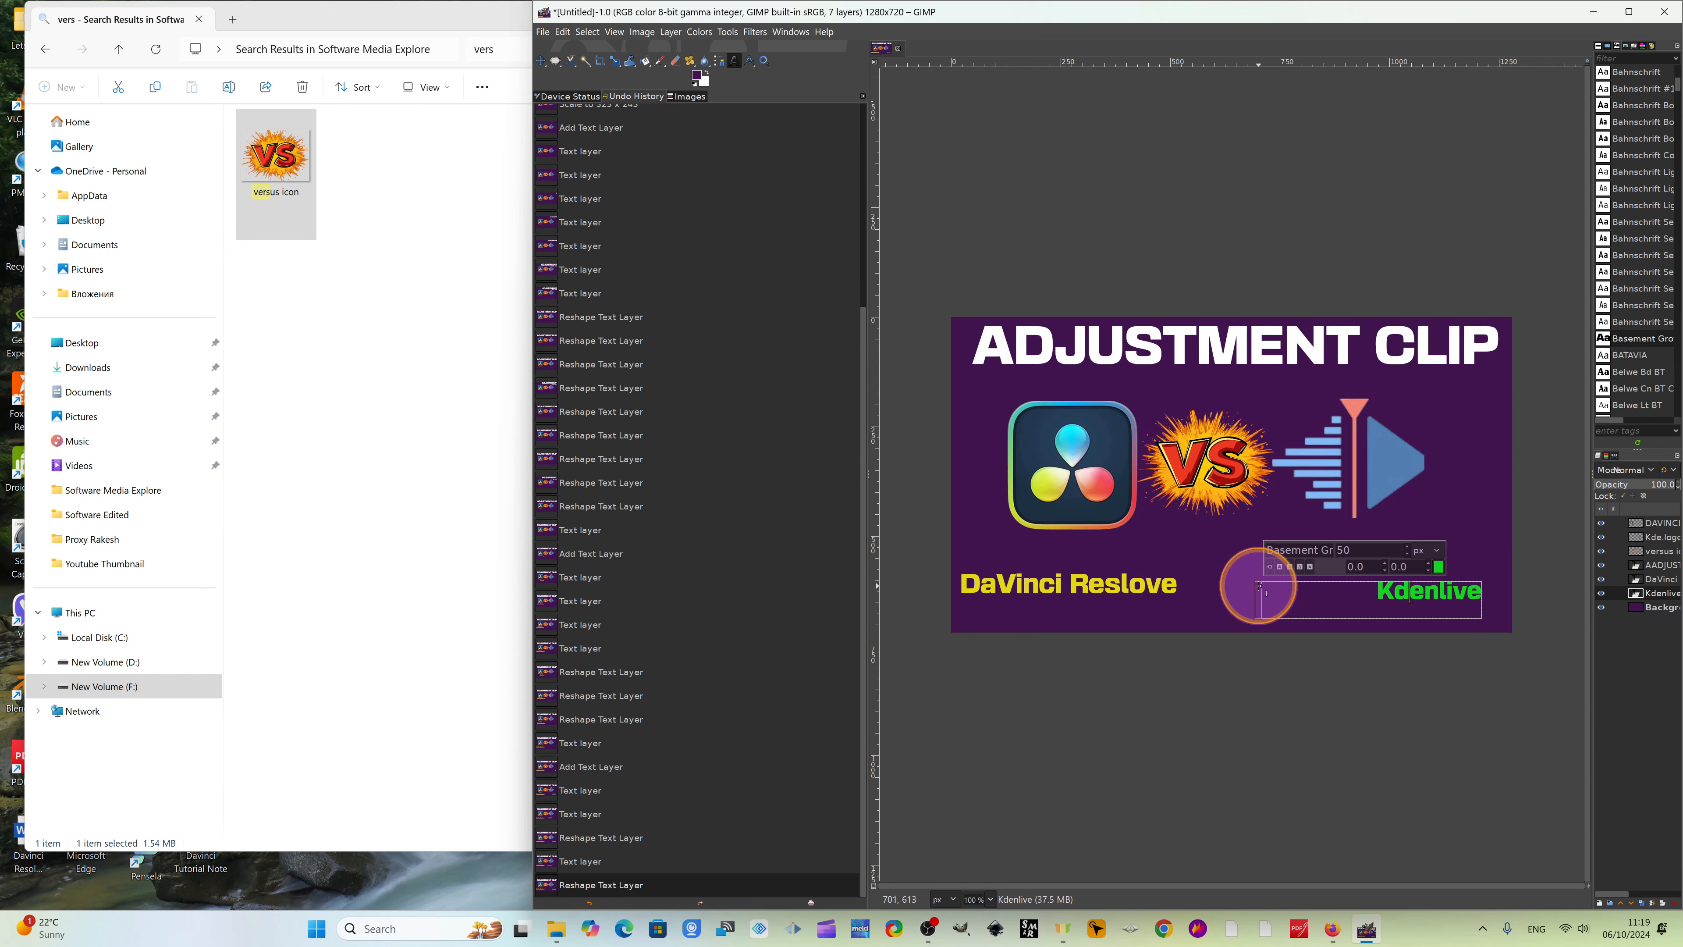
left_click_drag(1259, 580, 1342, 606)
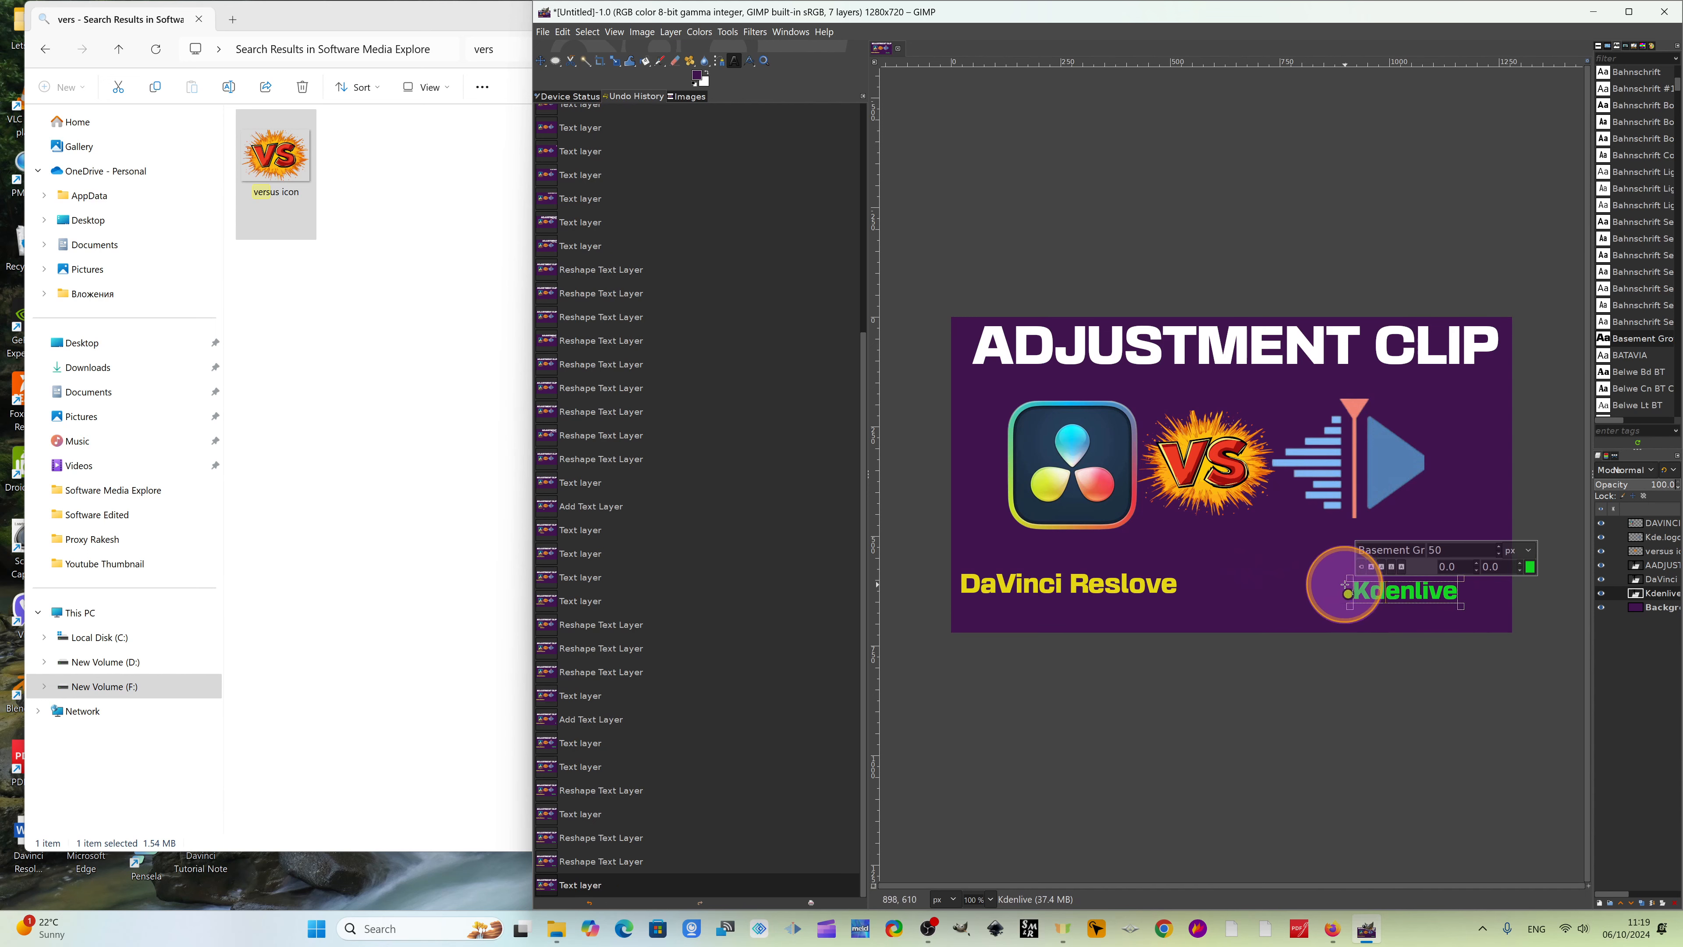
left_click(1348, 612)
left_click(1352, 608)
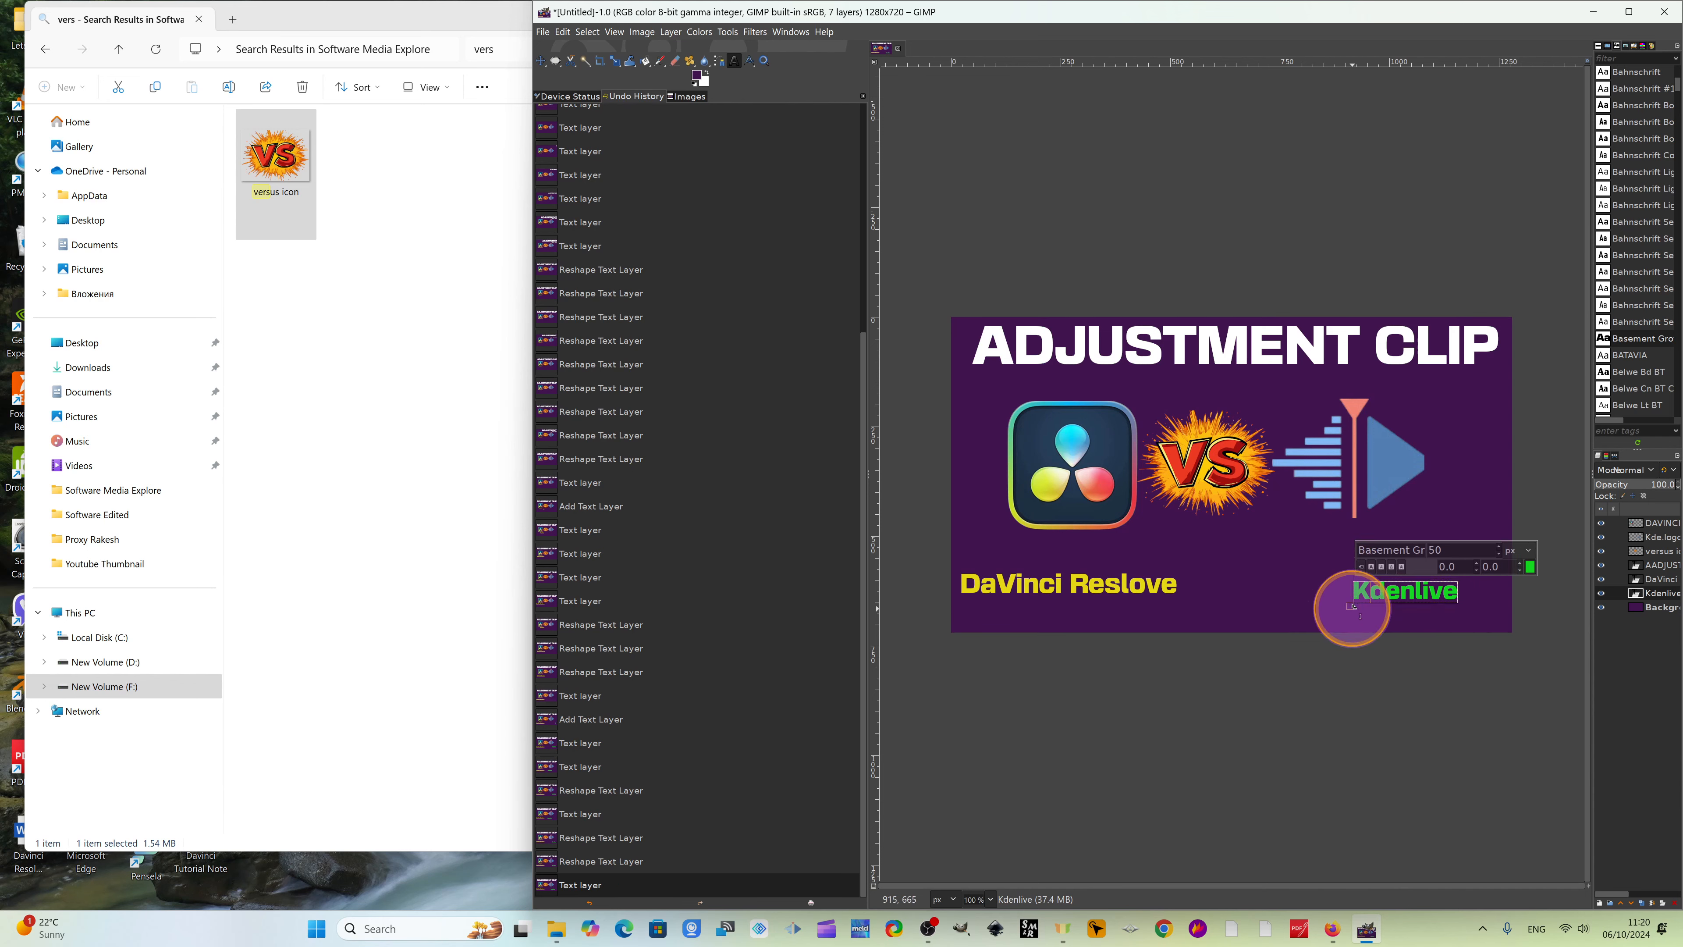
left_click_drag(1350, 608, 1335, 623)
left_click_drag(1460, 622, 1476, 628)
Reshape the DaVinci Reslove text box, nudging the label slightly to the right below its logo.
left_click(1193, 600)
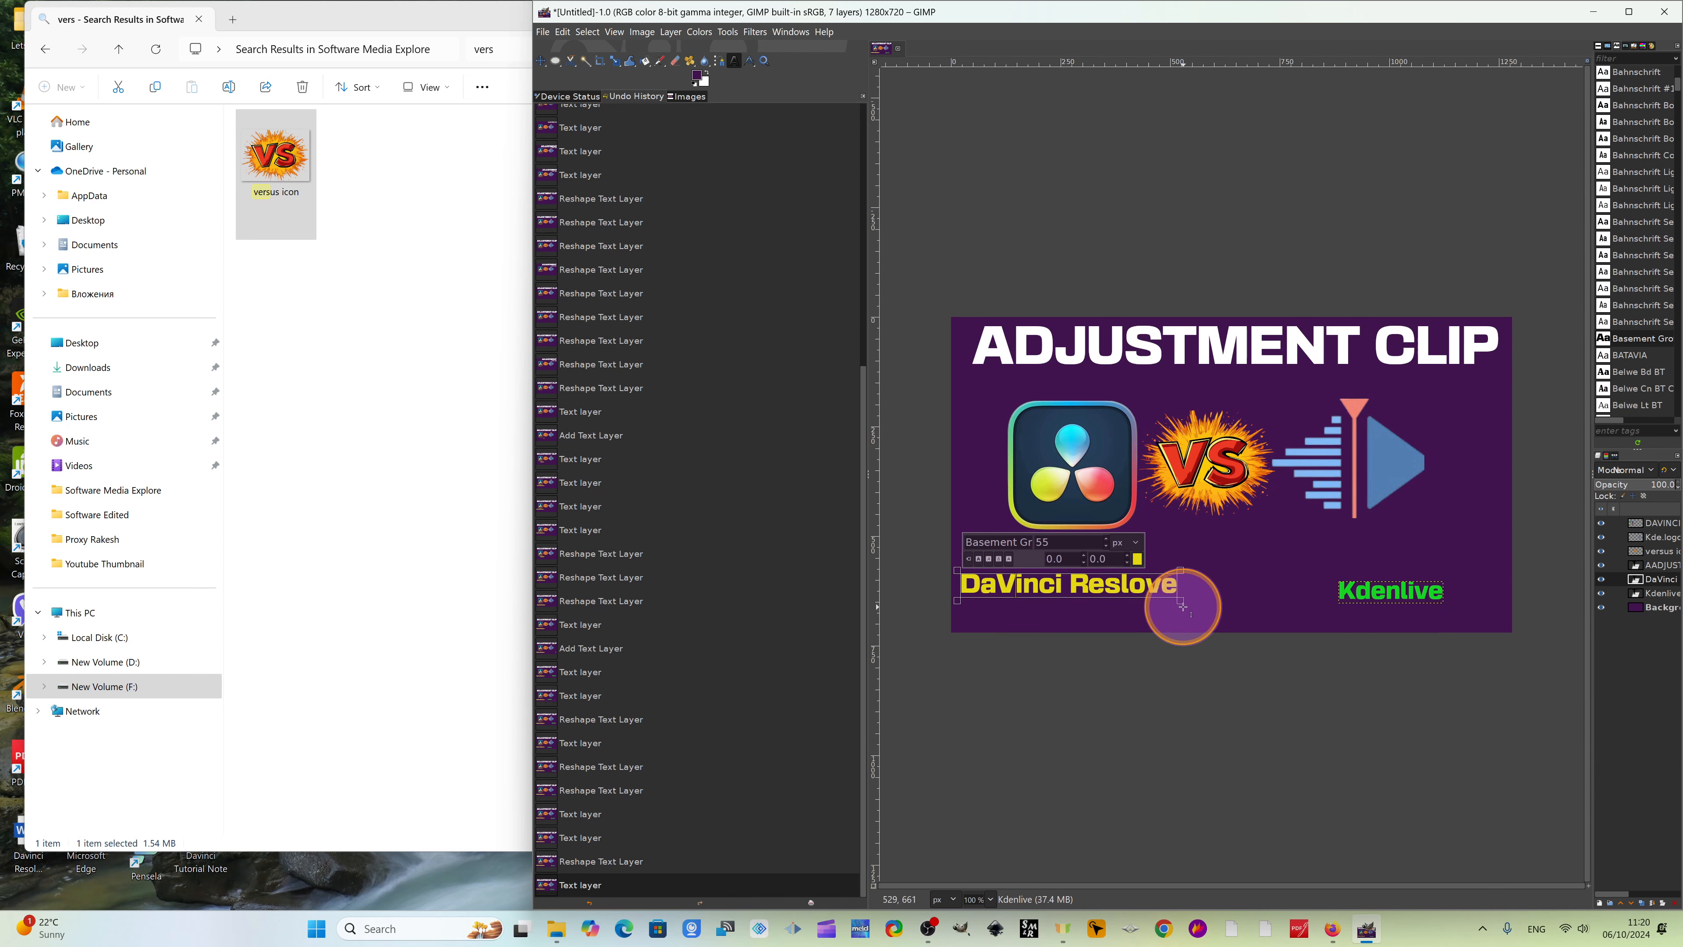
left_click_drag(1186, 616, 1184, 618)
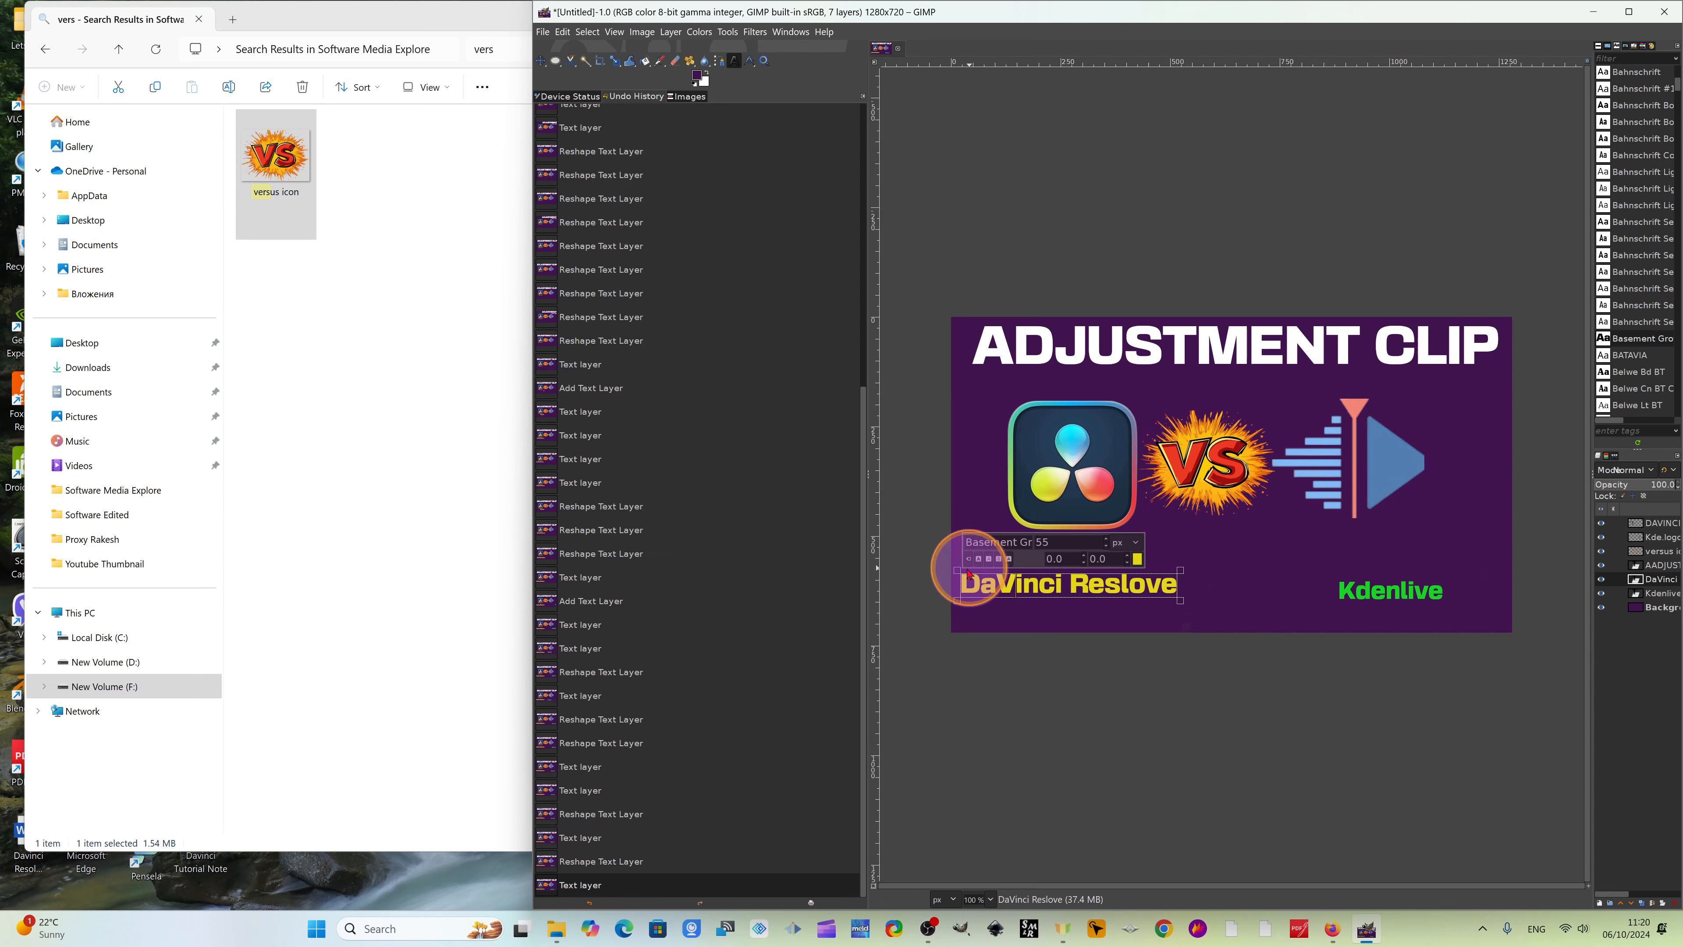
mouse_move(958, 593)
left_mouse_down()
mouse_move(998, 616)
mouse_move(956, 624)
left_mouse_up()
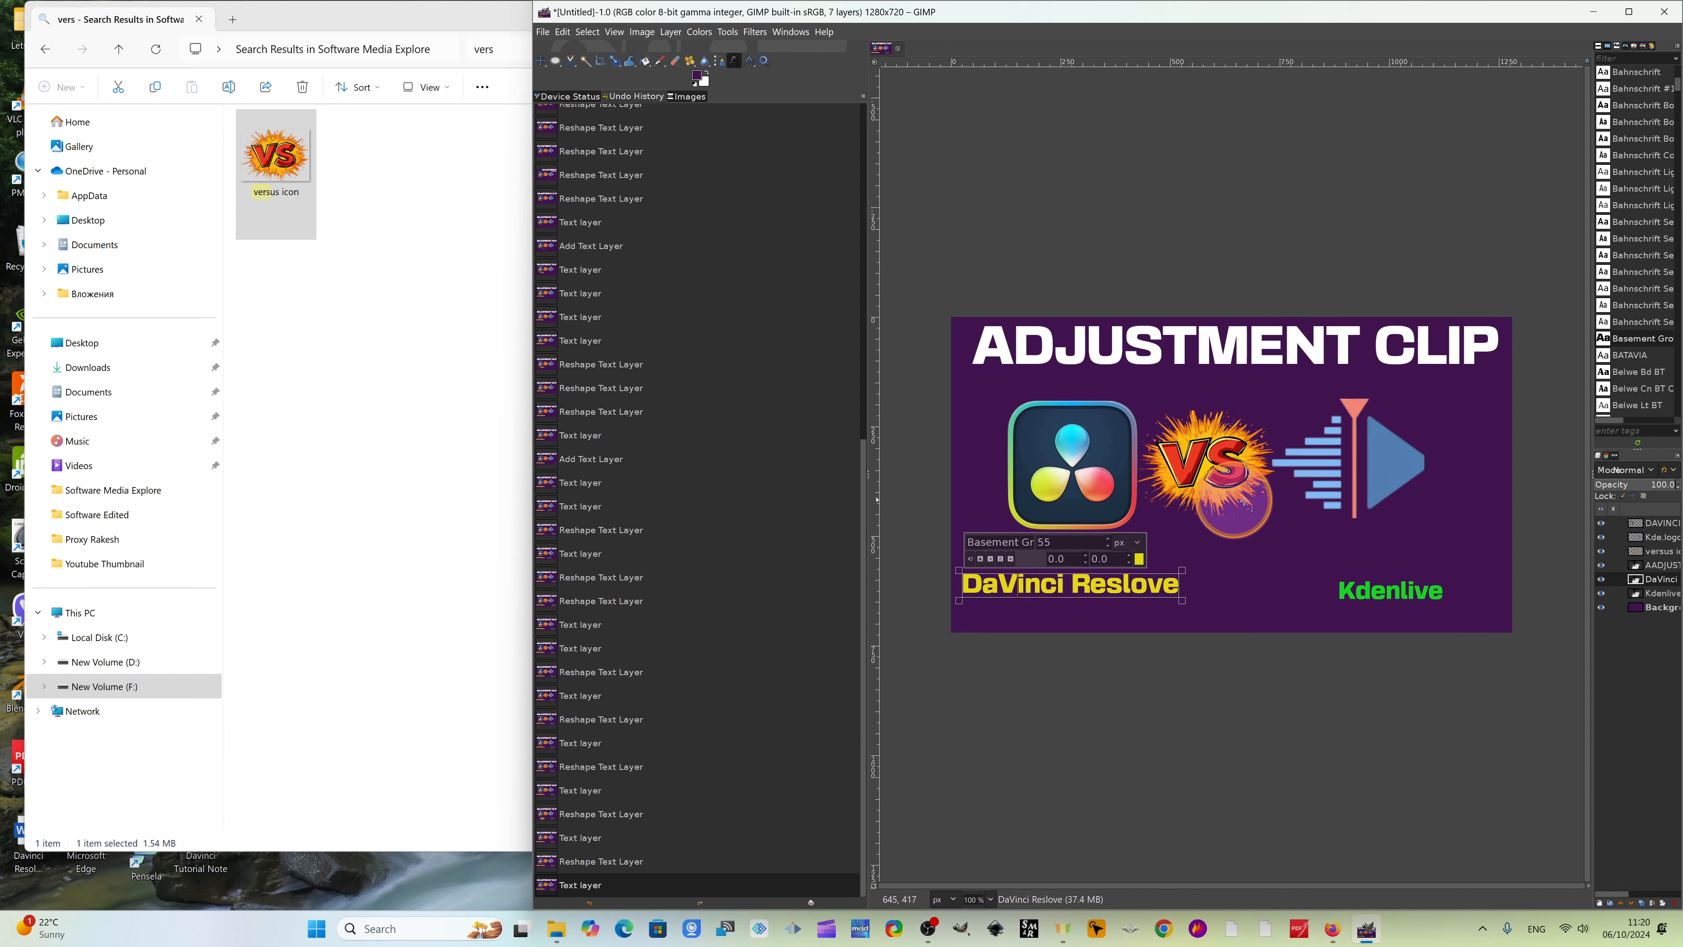
Scale the DaVinci logo layer up to about 389 × 381 px and position it between the title and the DaVinci Reslove label.
left_click(1348, 469)
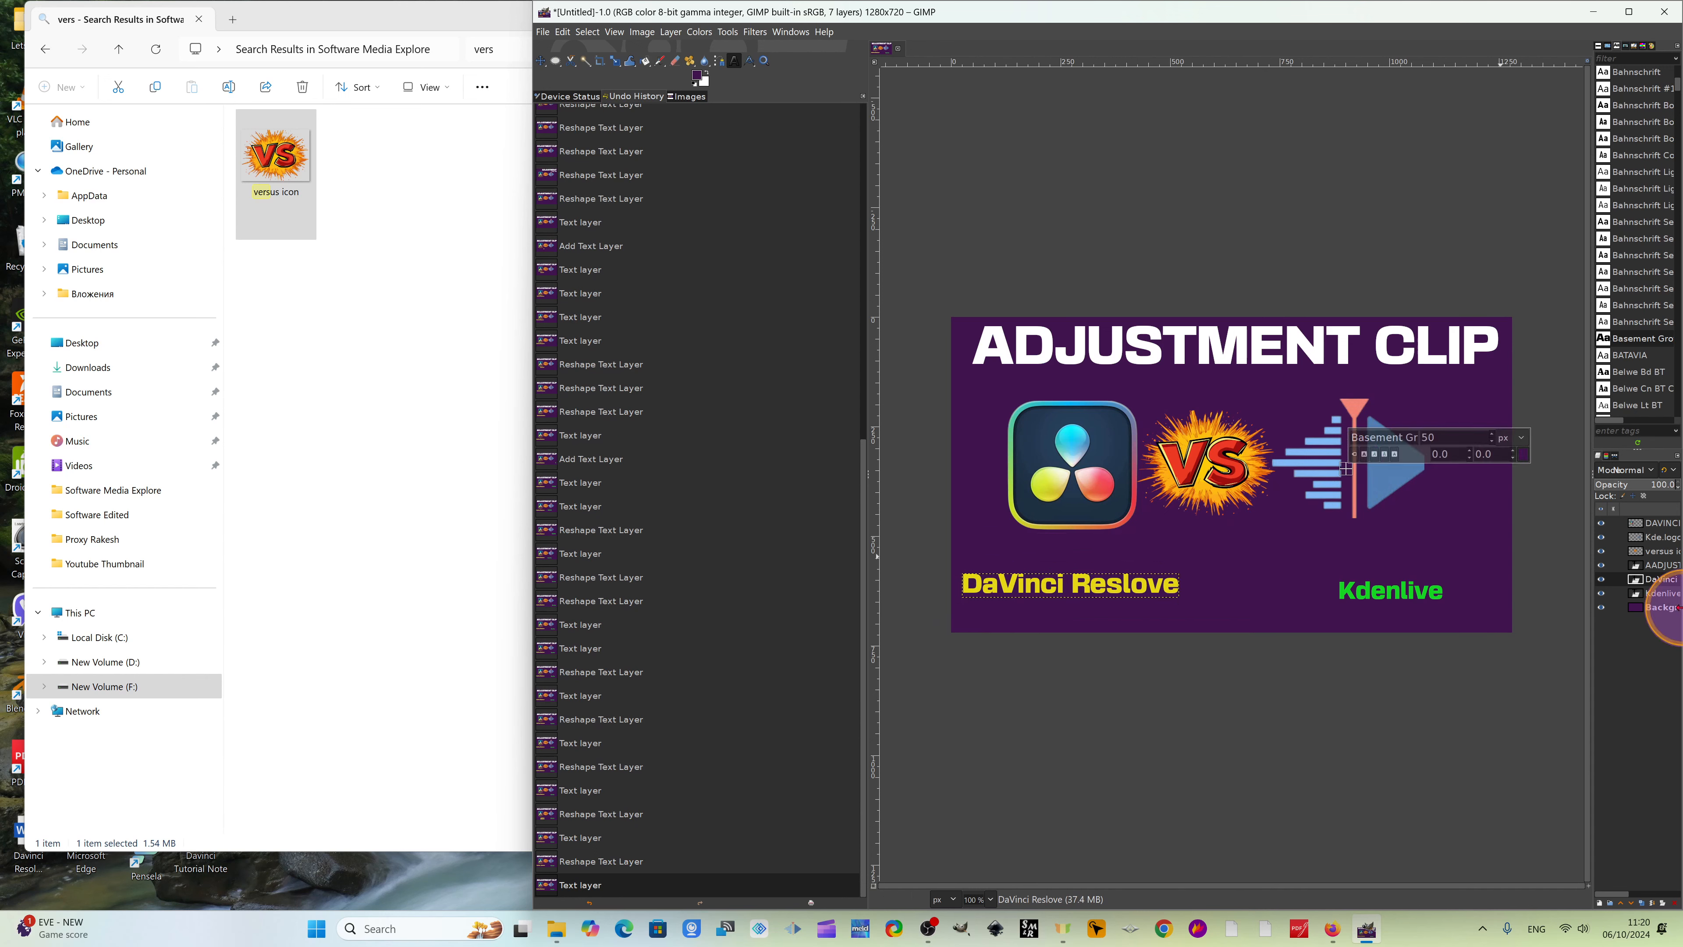
left_click(1670, 594)
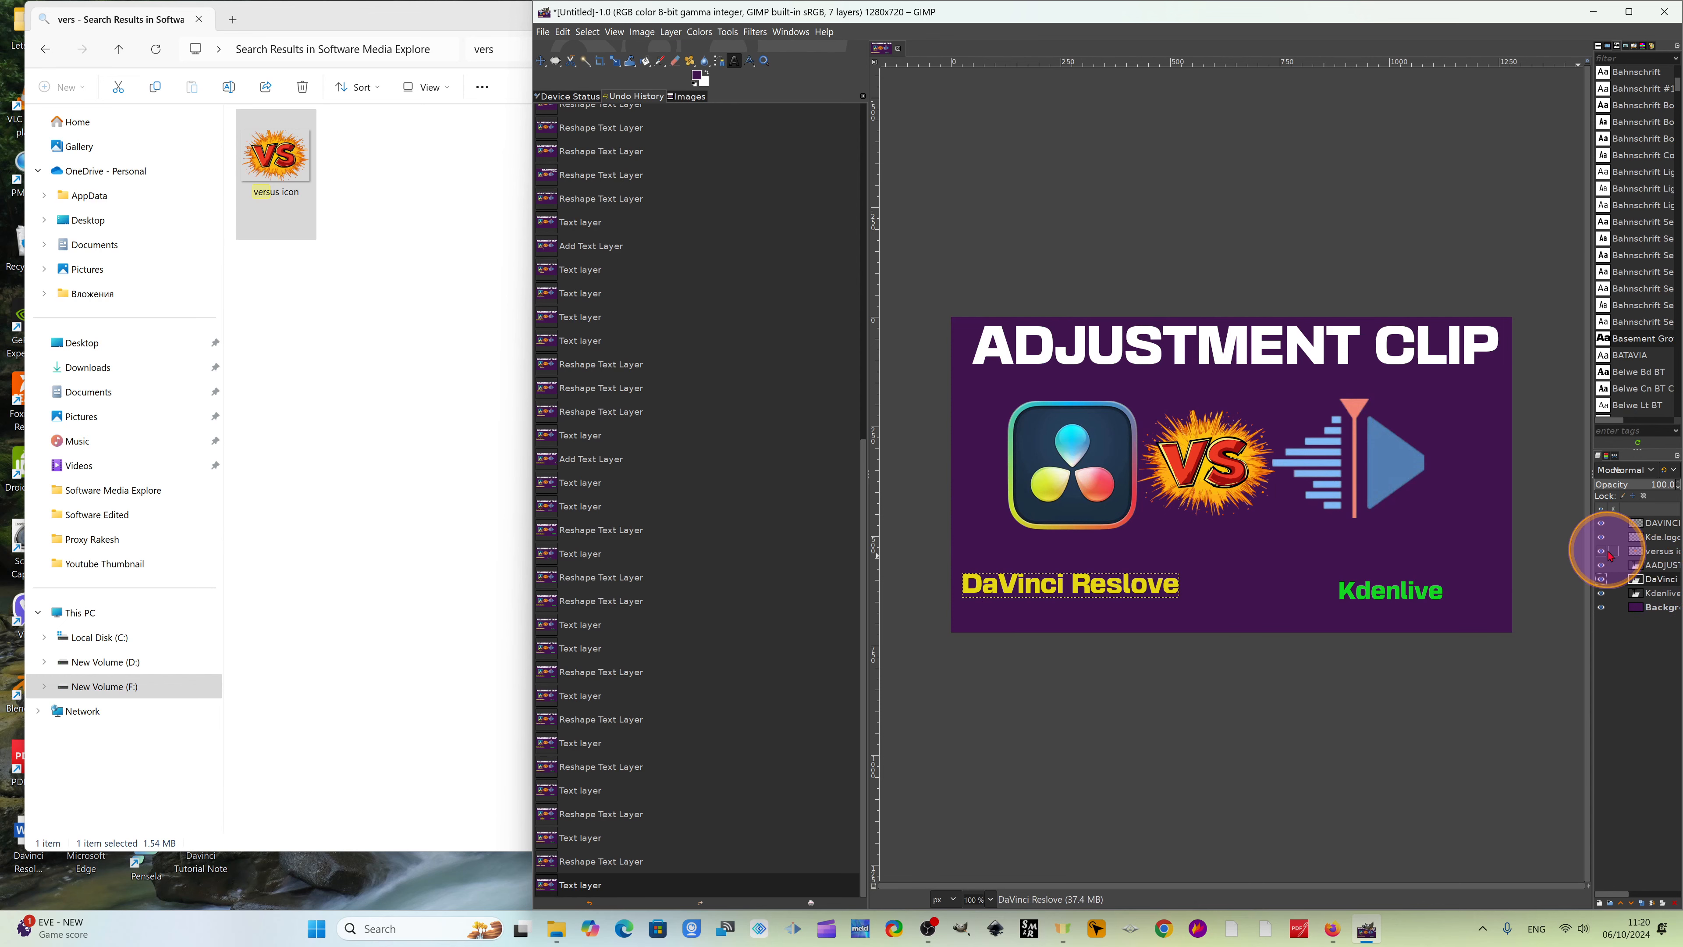
left_click(1660, 577)
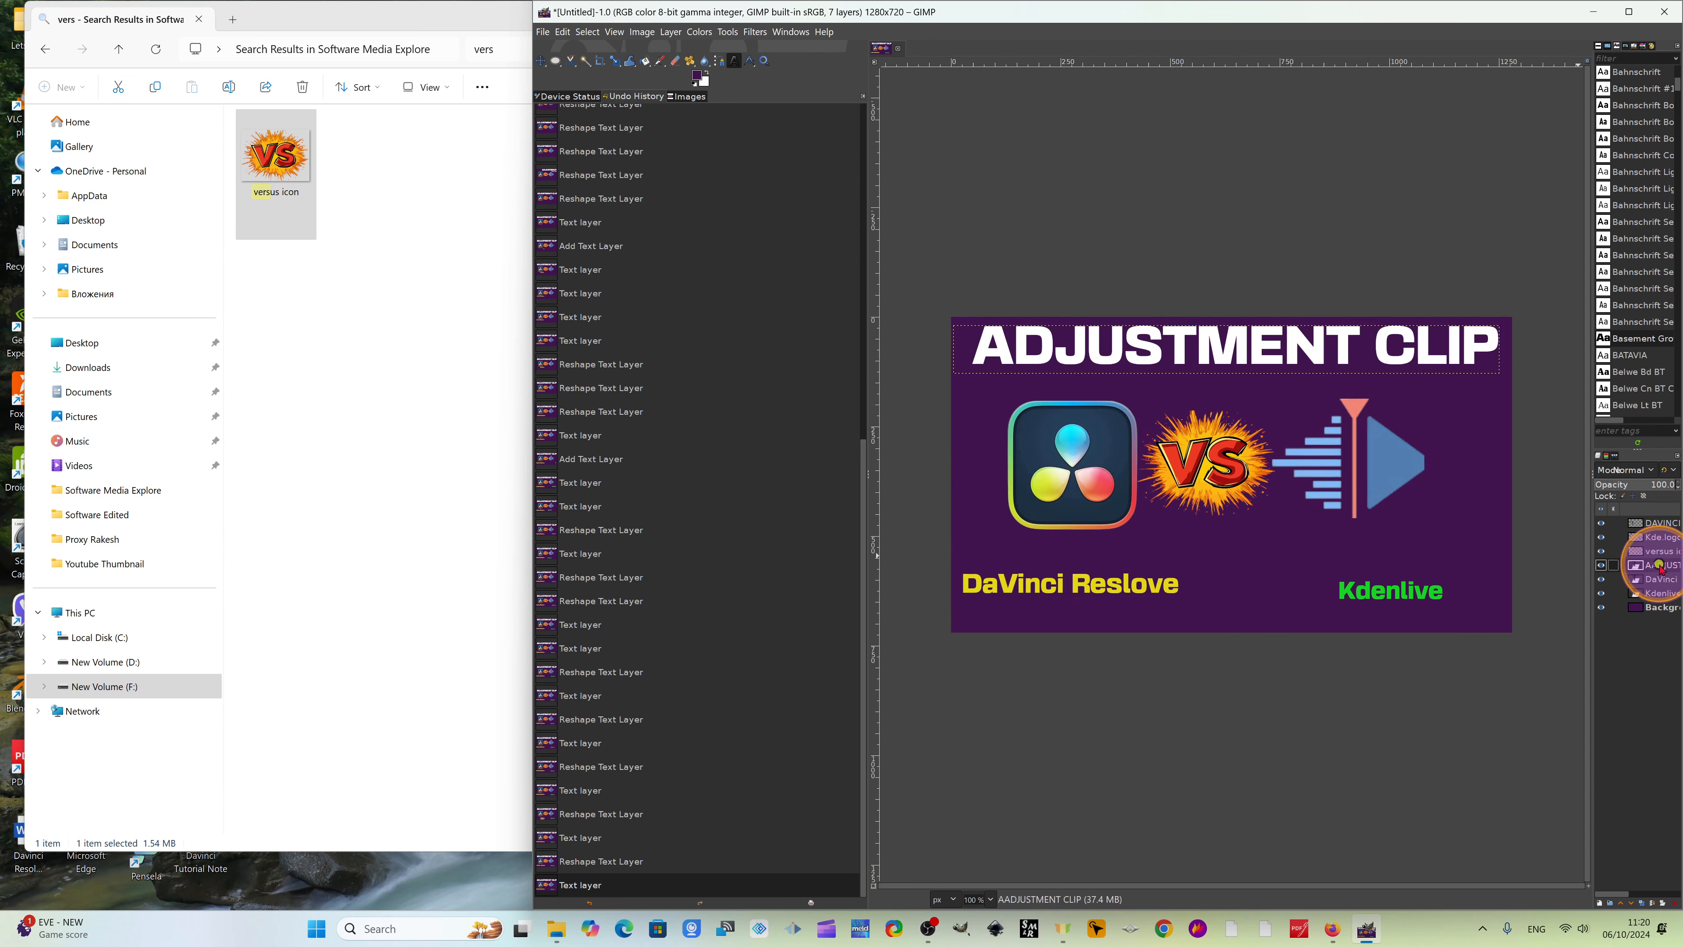
left_click(1660, 523)
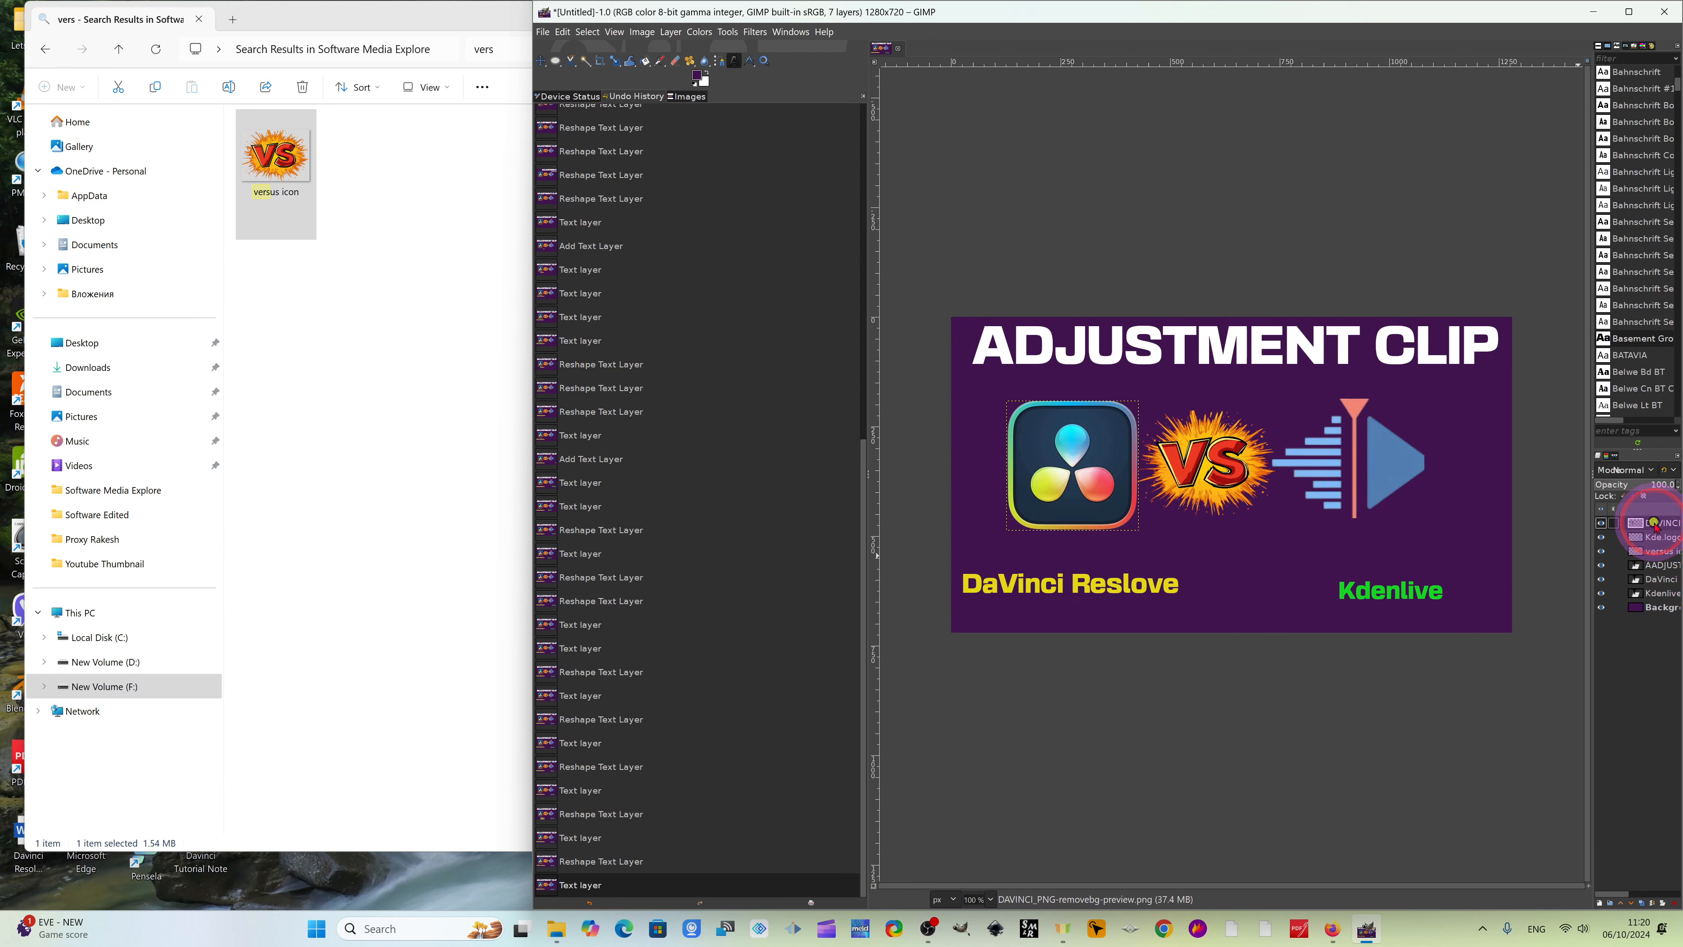
key("shift+s")
left_click(1060, 459)
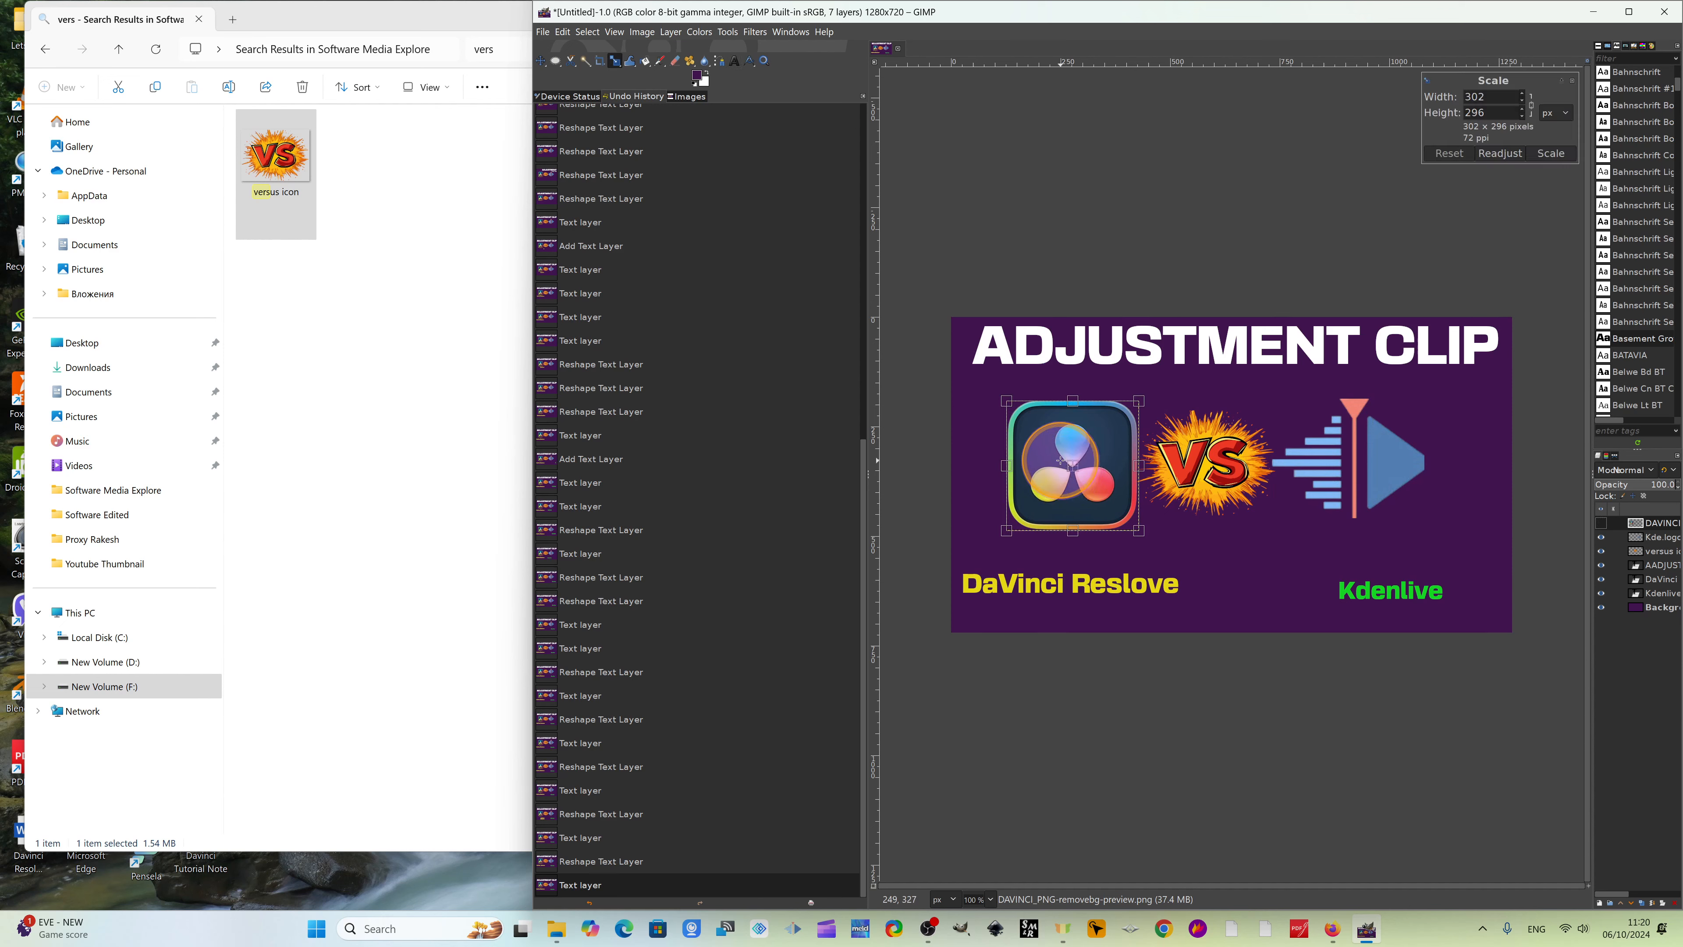
left_click_drag(994, 390, 934, 402)
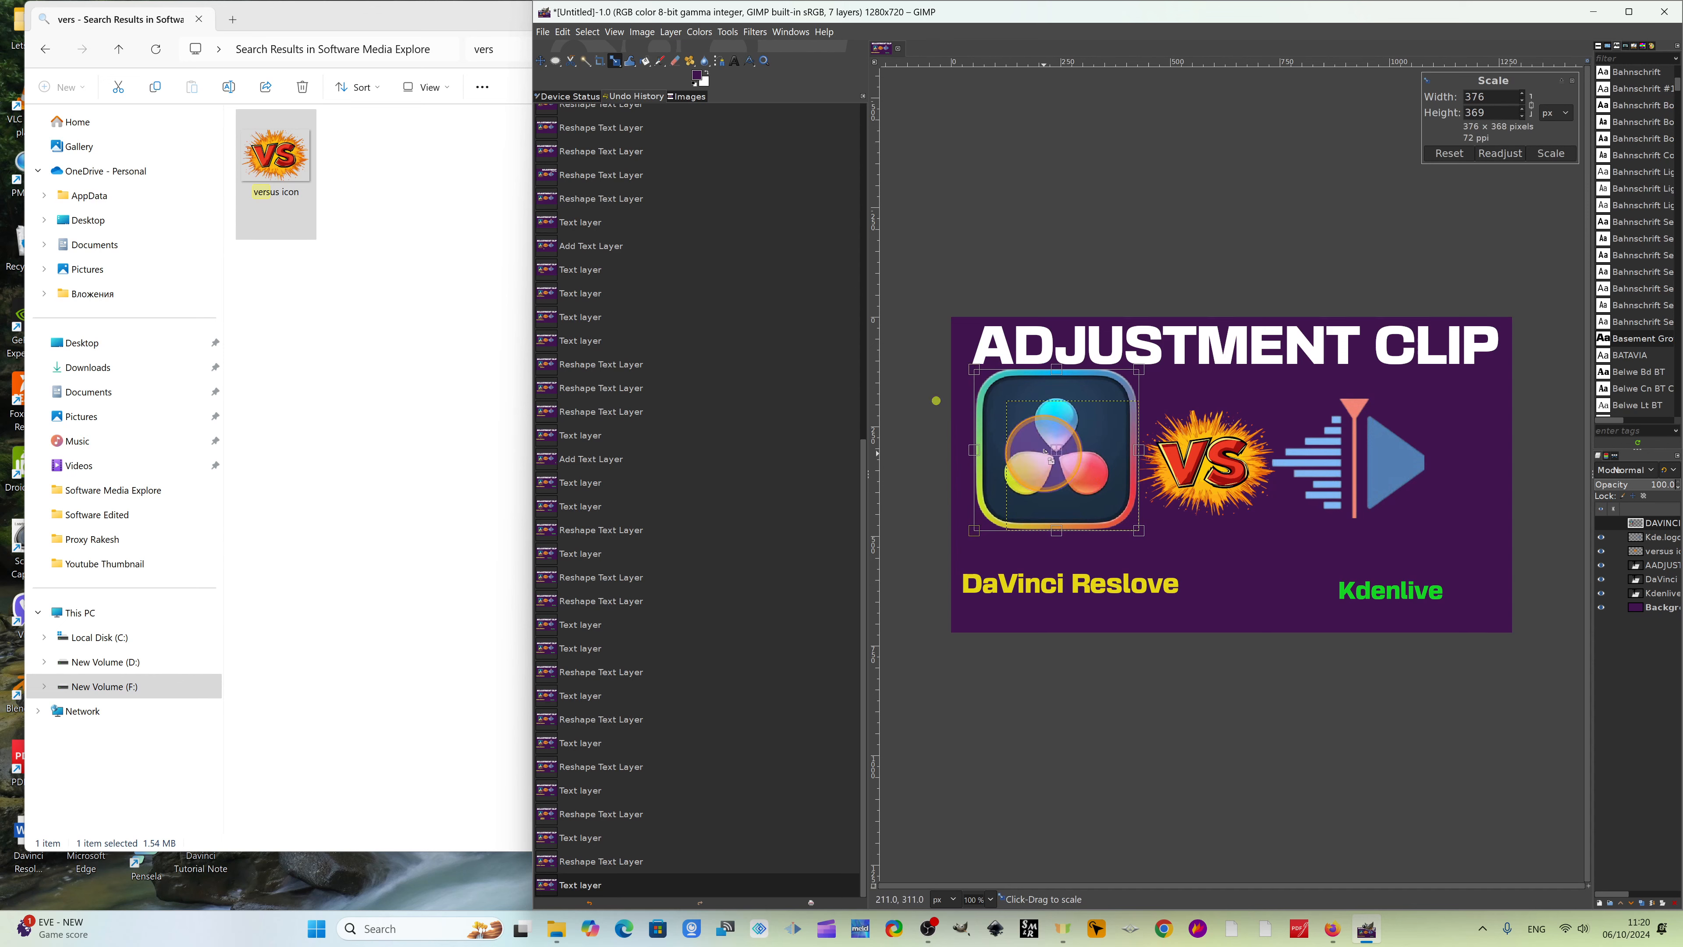
left_click_drag(1057, 453, 1051, 480)
left_click_drag(967, 397, 954, 391)
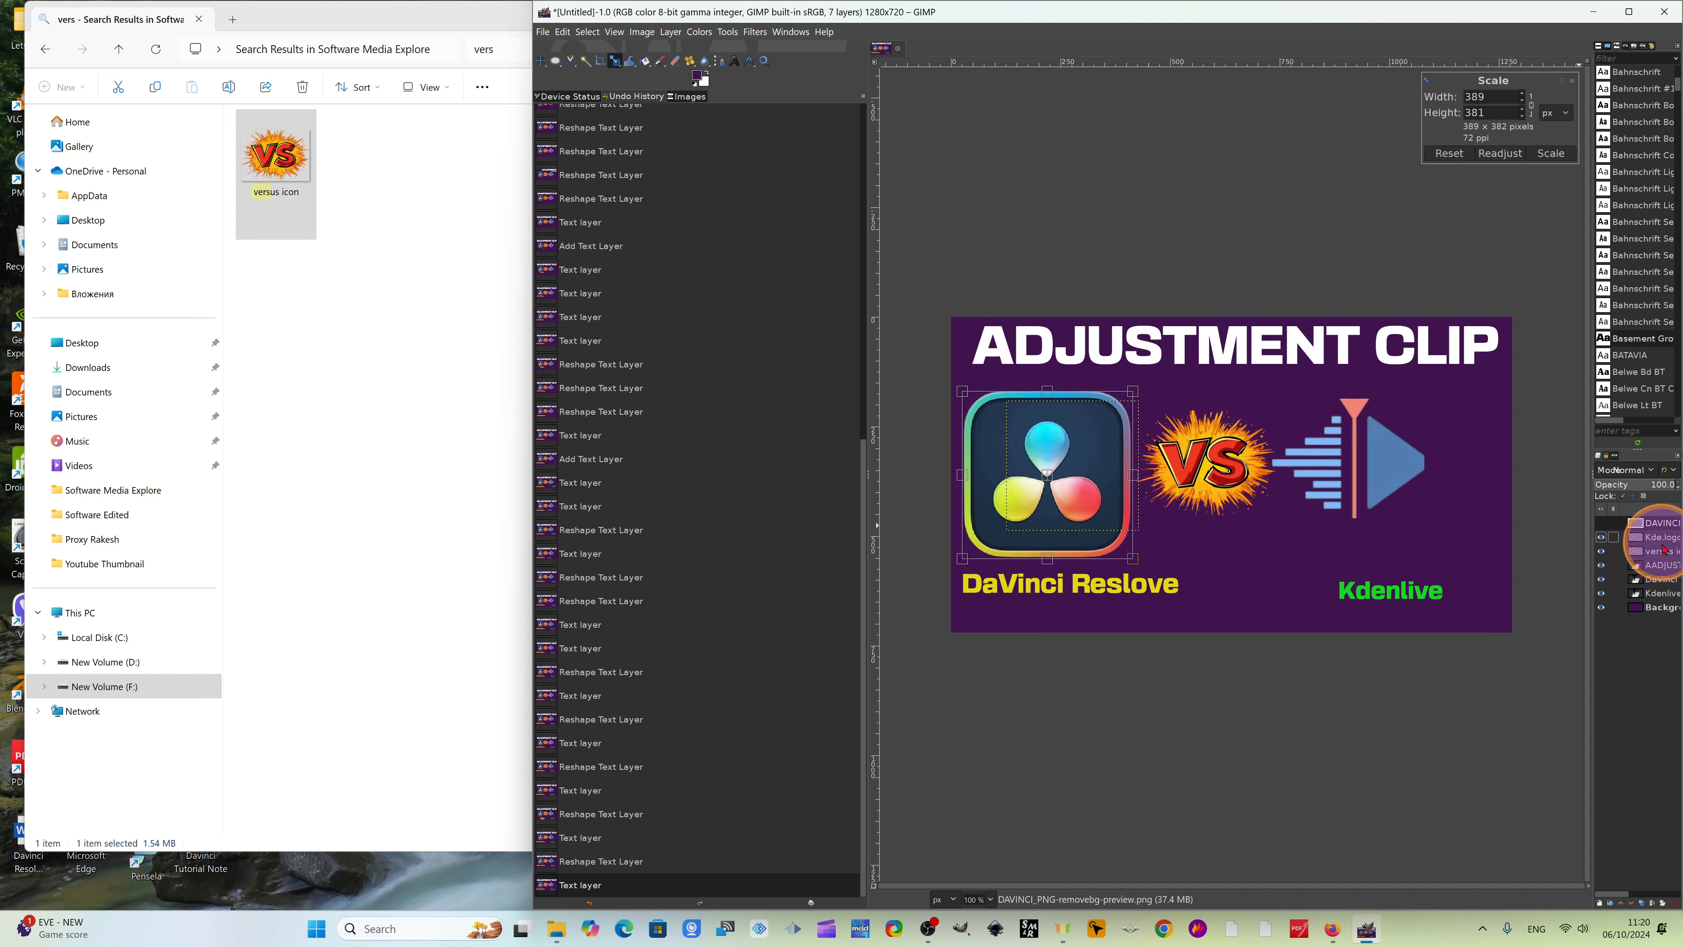
Scale the KDE logo layer up to about 510 × 400 px and move it between the title and the Kdenlive label.
left_click(1666, 607)
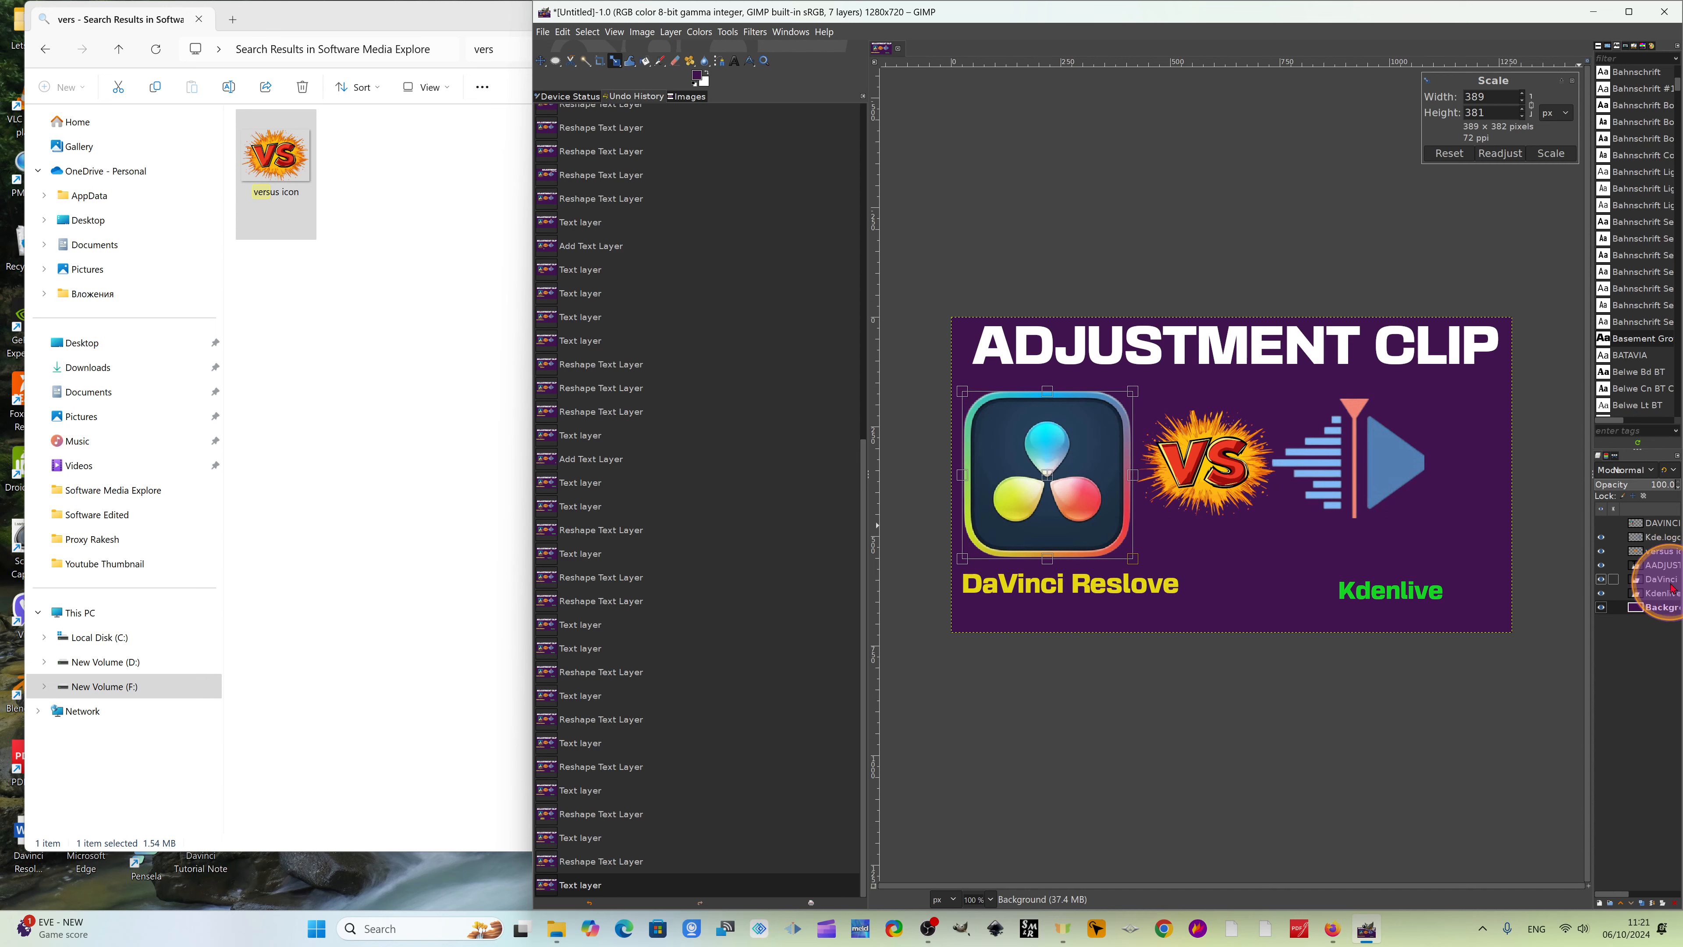
left_click(1662, 566)
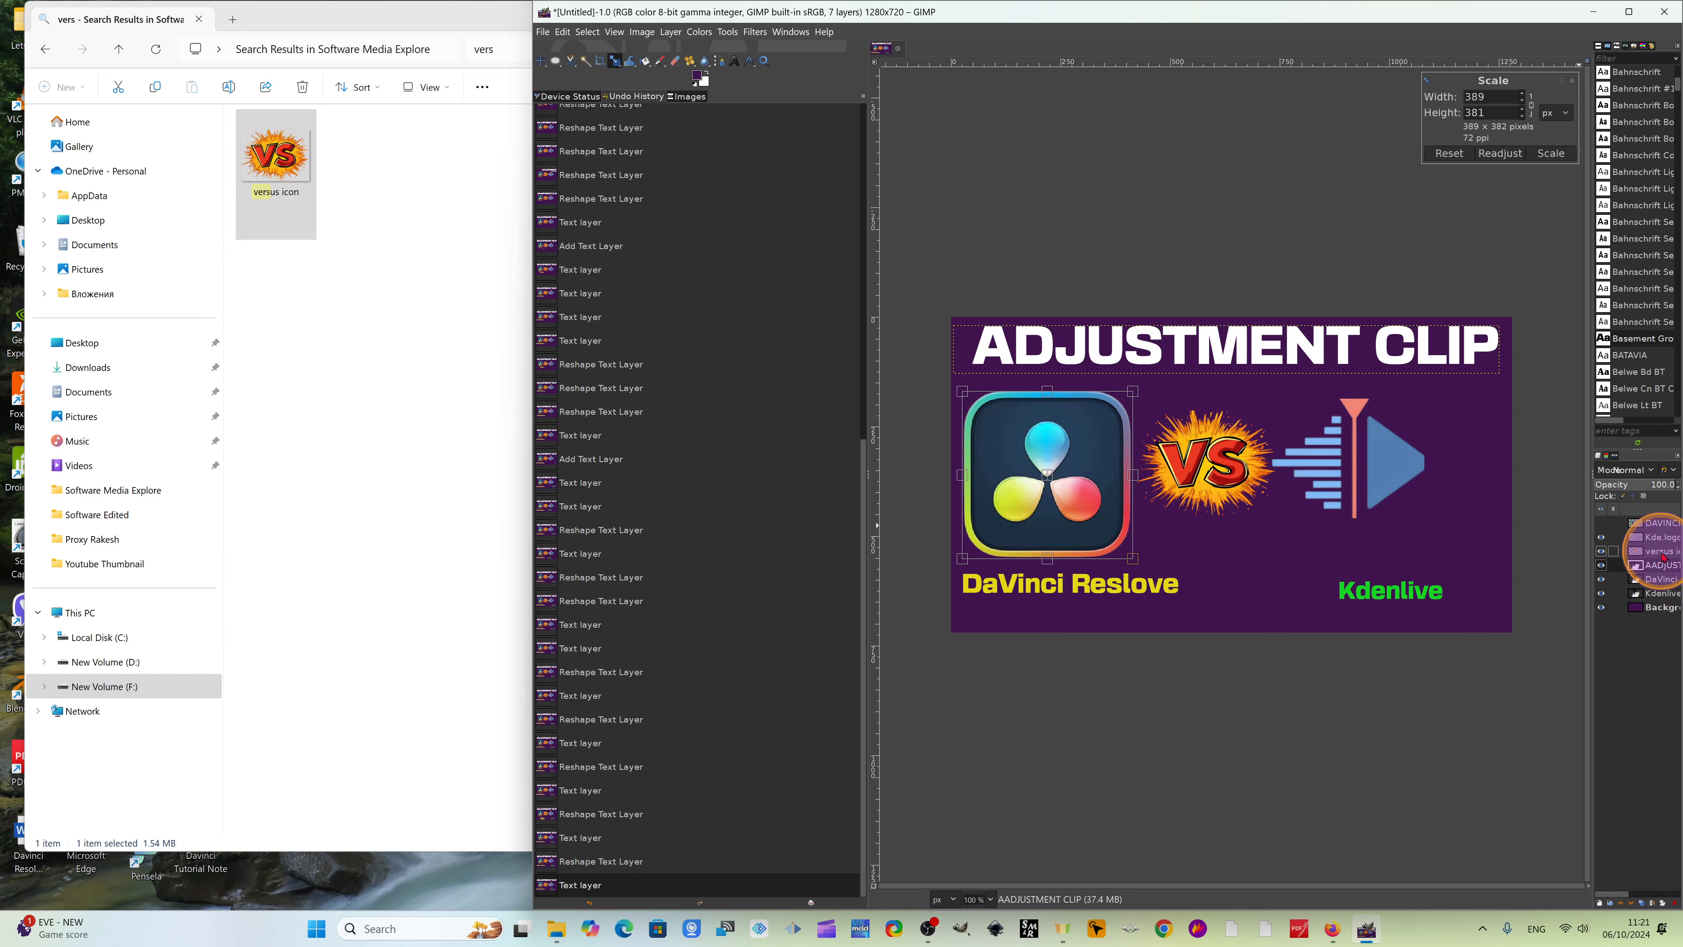
left_click(1661, 555)
left_click(1336, 463)
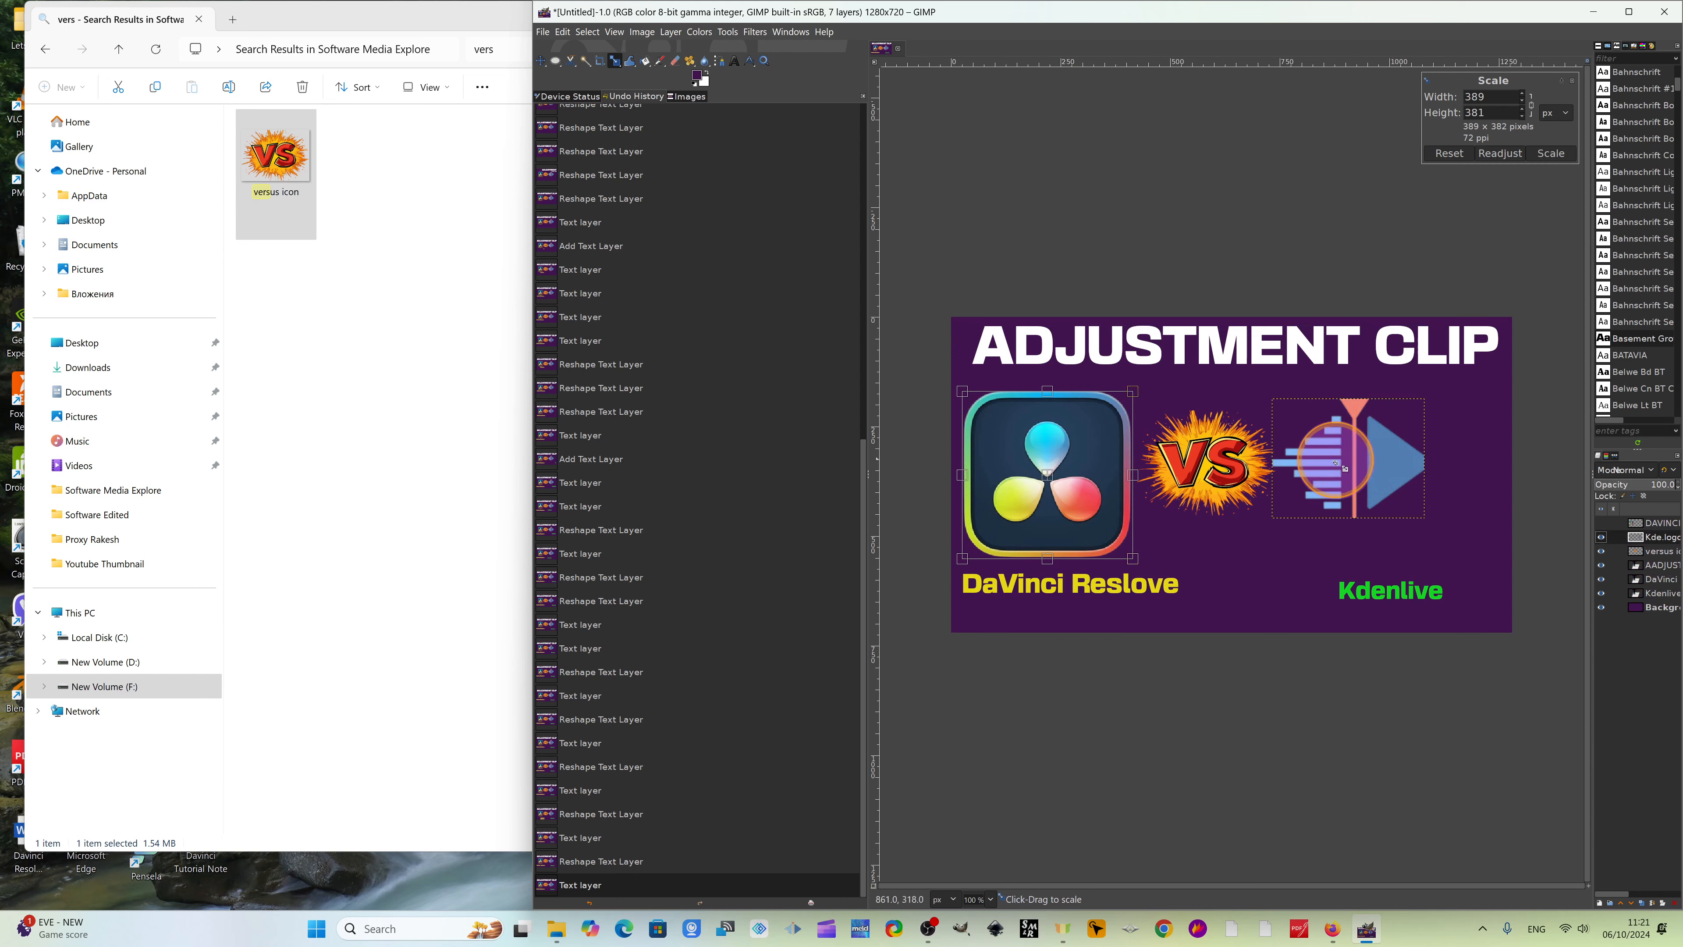
left_click(1345, 469)
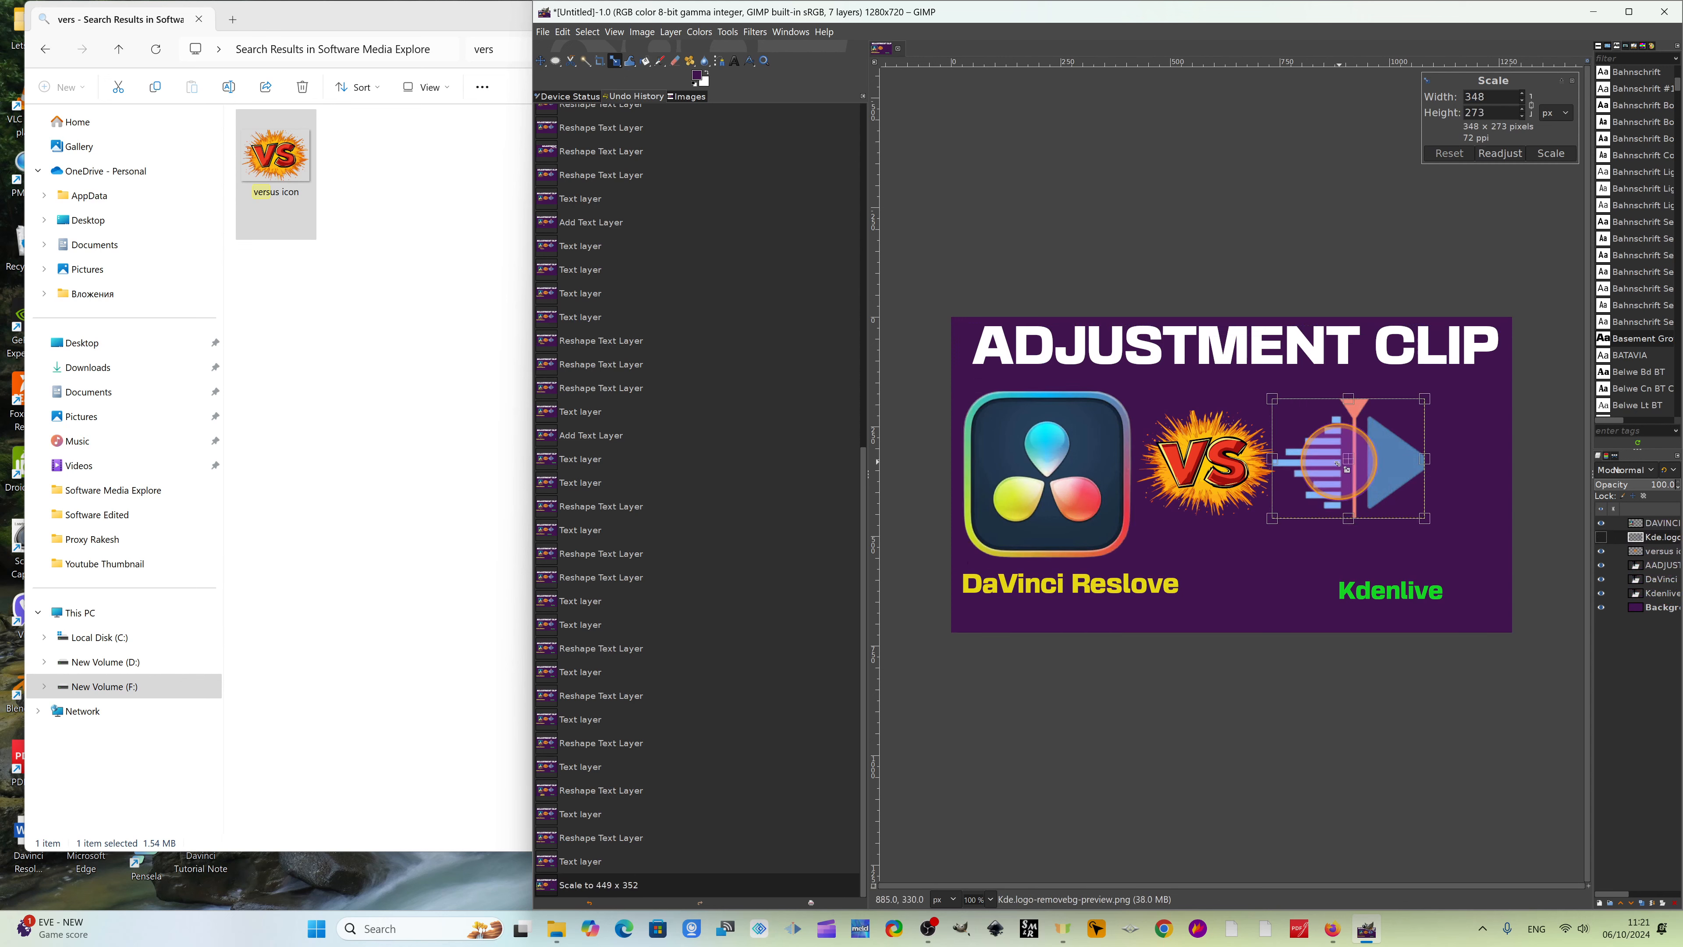
left_click_drag(1429, 517, 1509, 563)
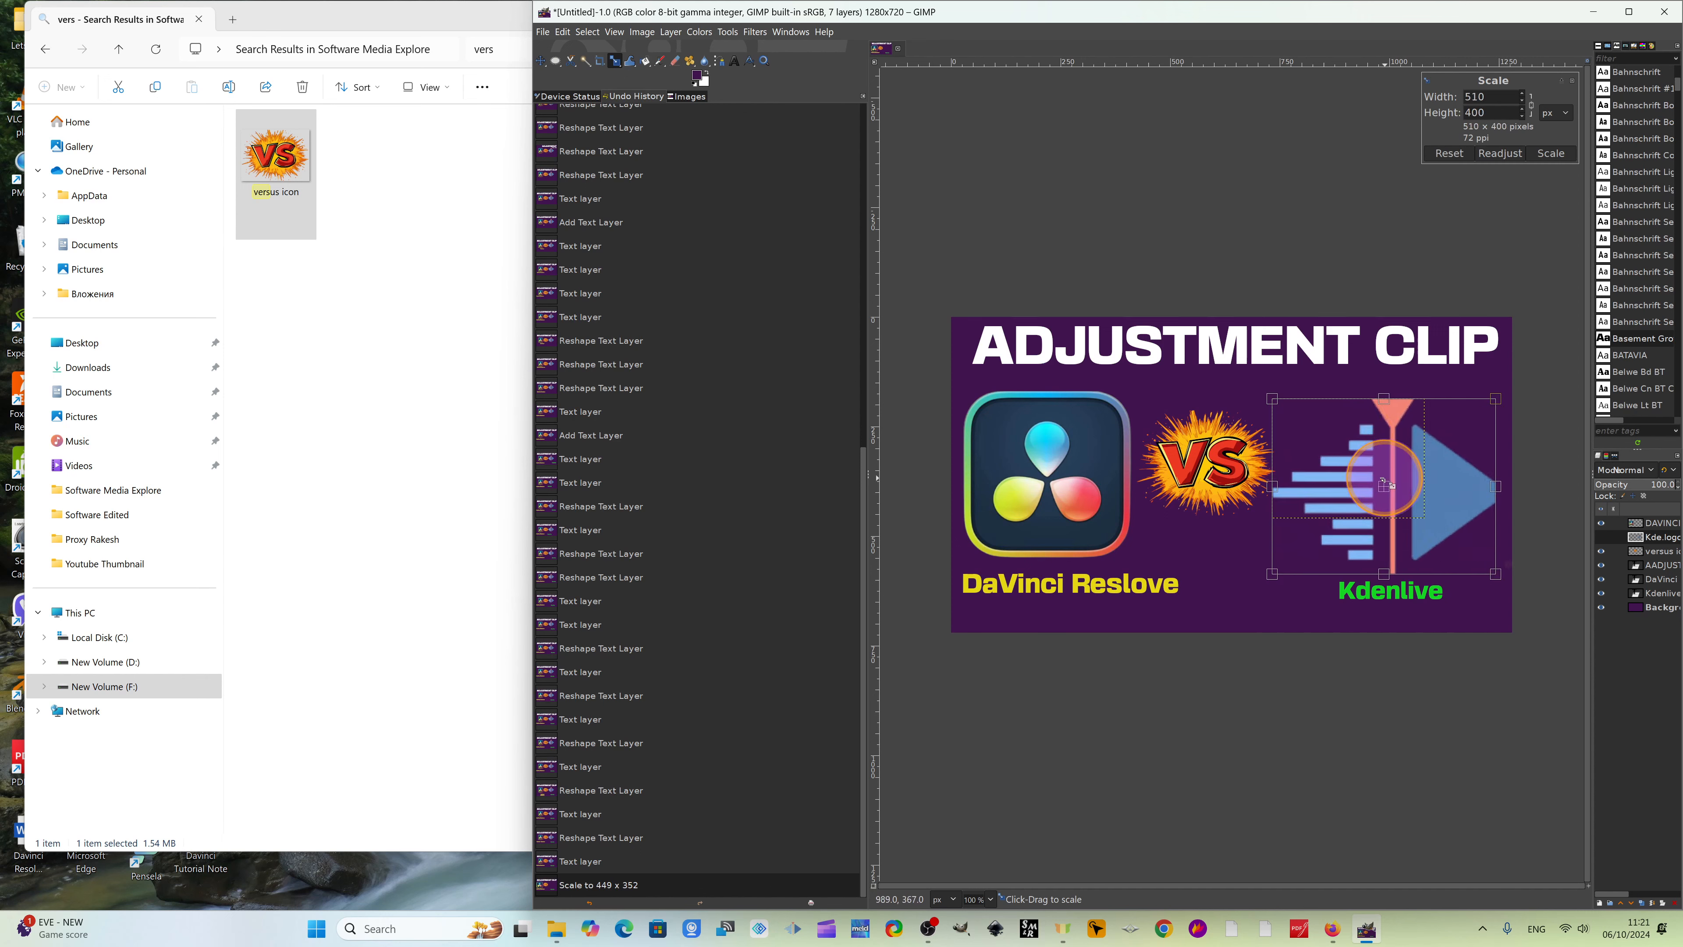
left_click_drag(1384, 487, 1403, 468)
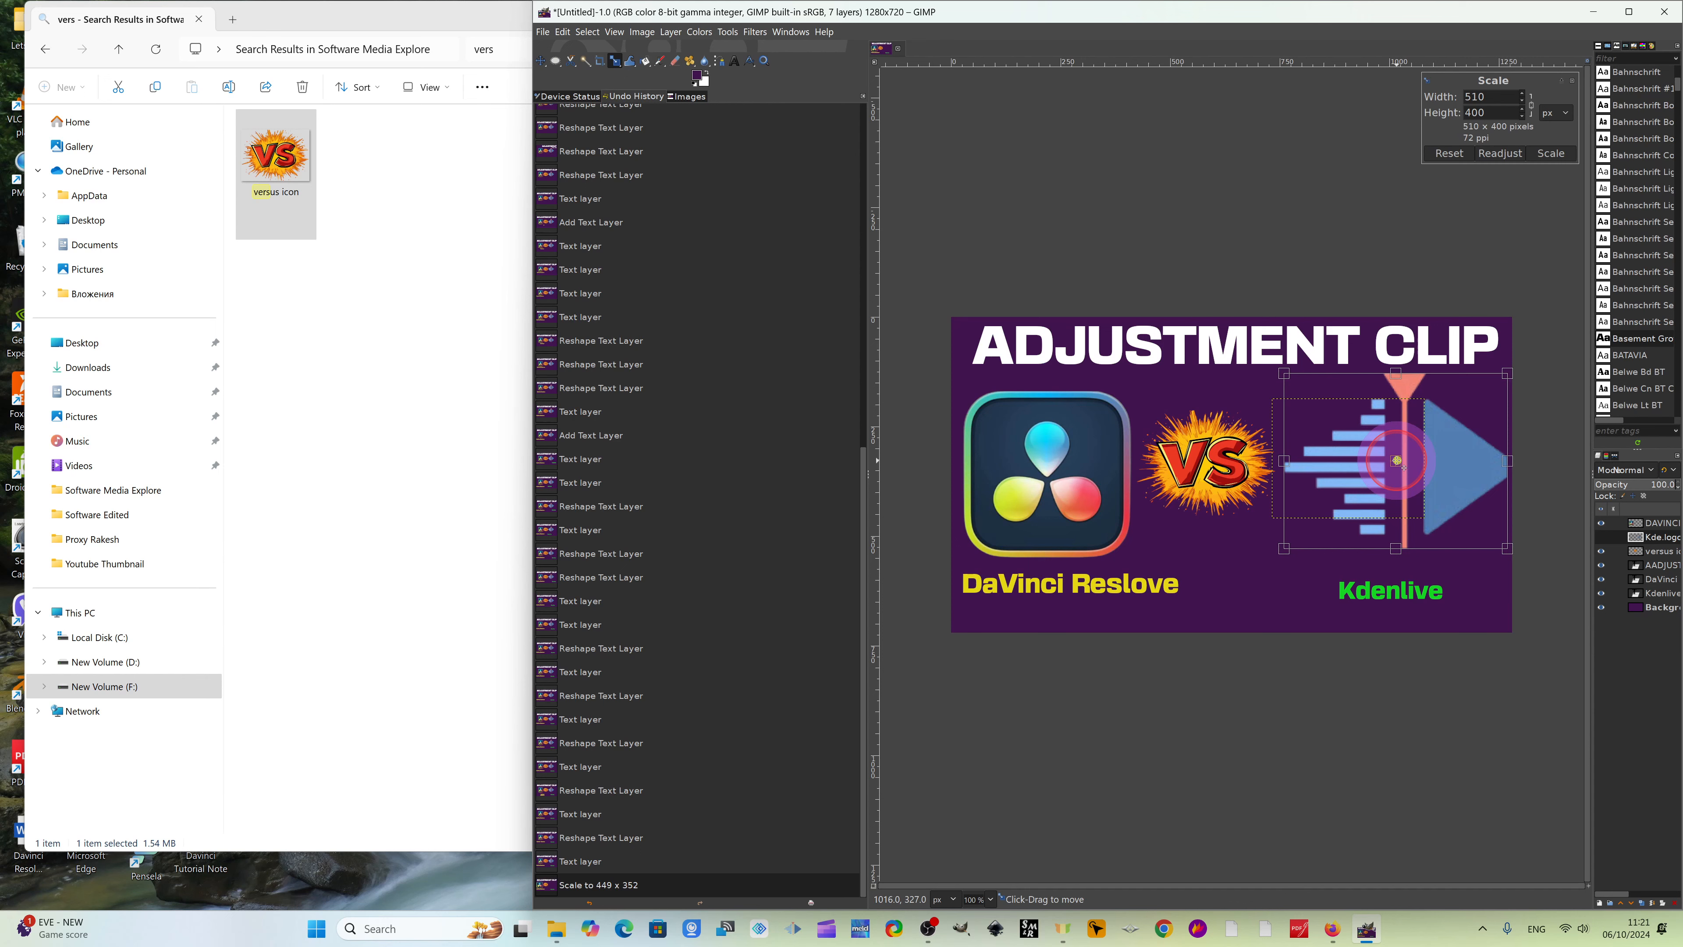
Scale the Kdenlive label to 547 × 114 px, position it directly below the KDE logo and apply the transform.
left_click(1665, 608)
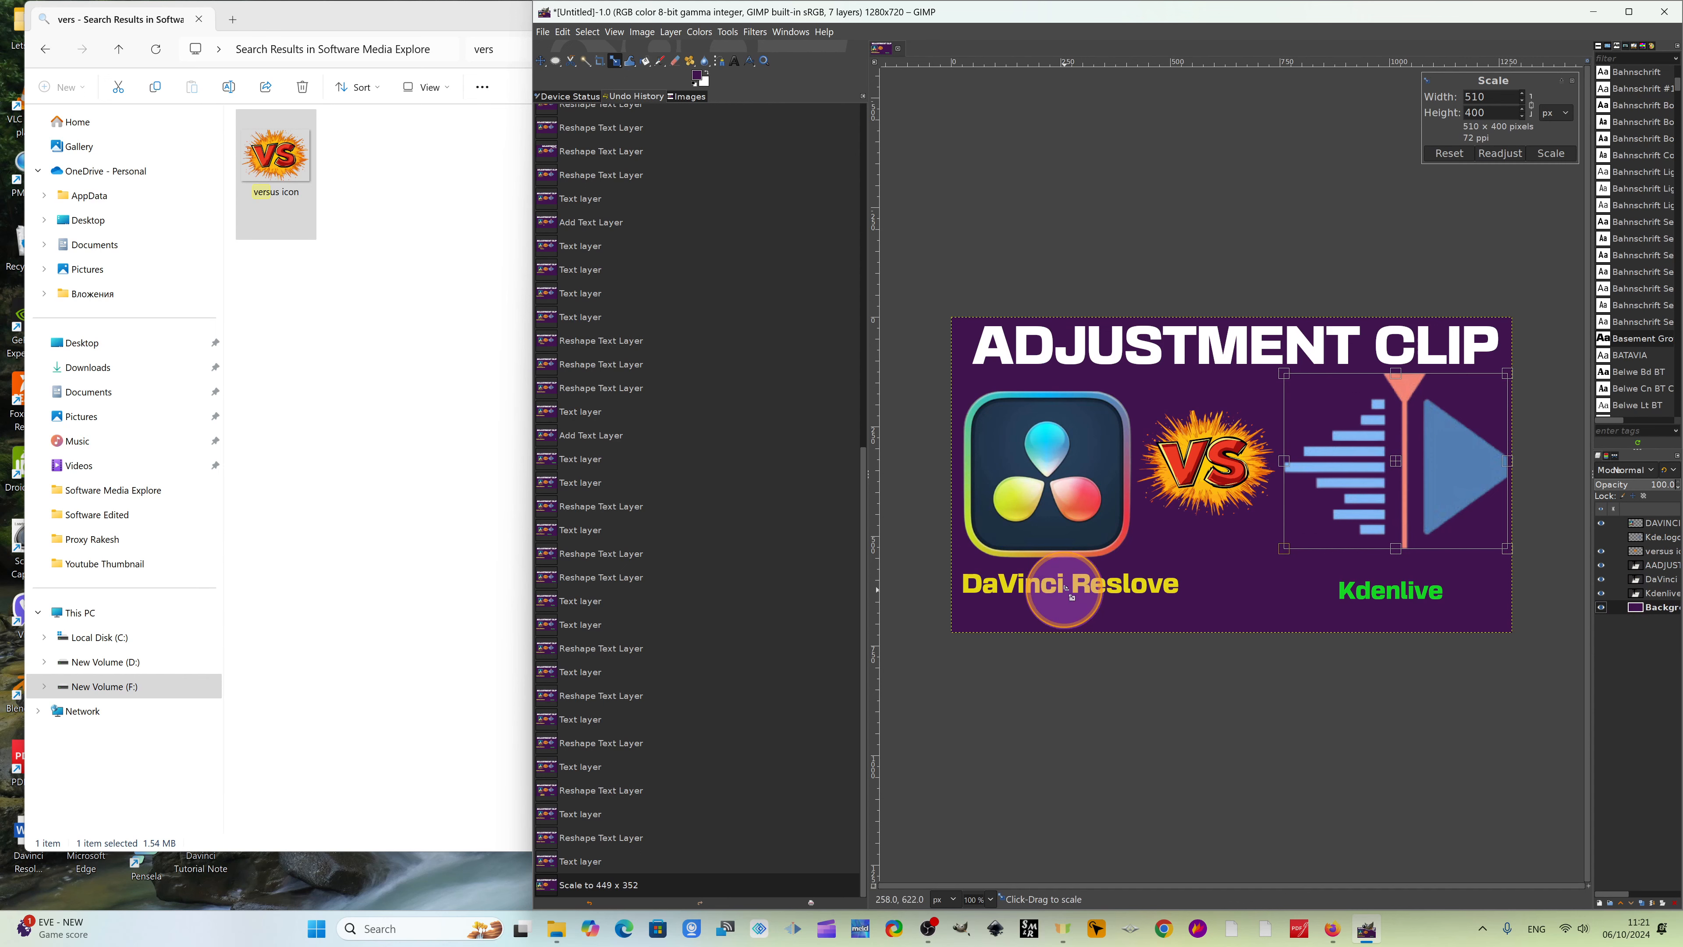
left_click(1658, 593)
left_click(1410, 604)
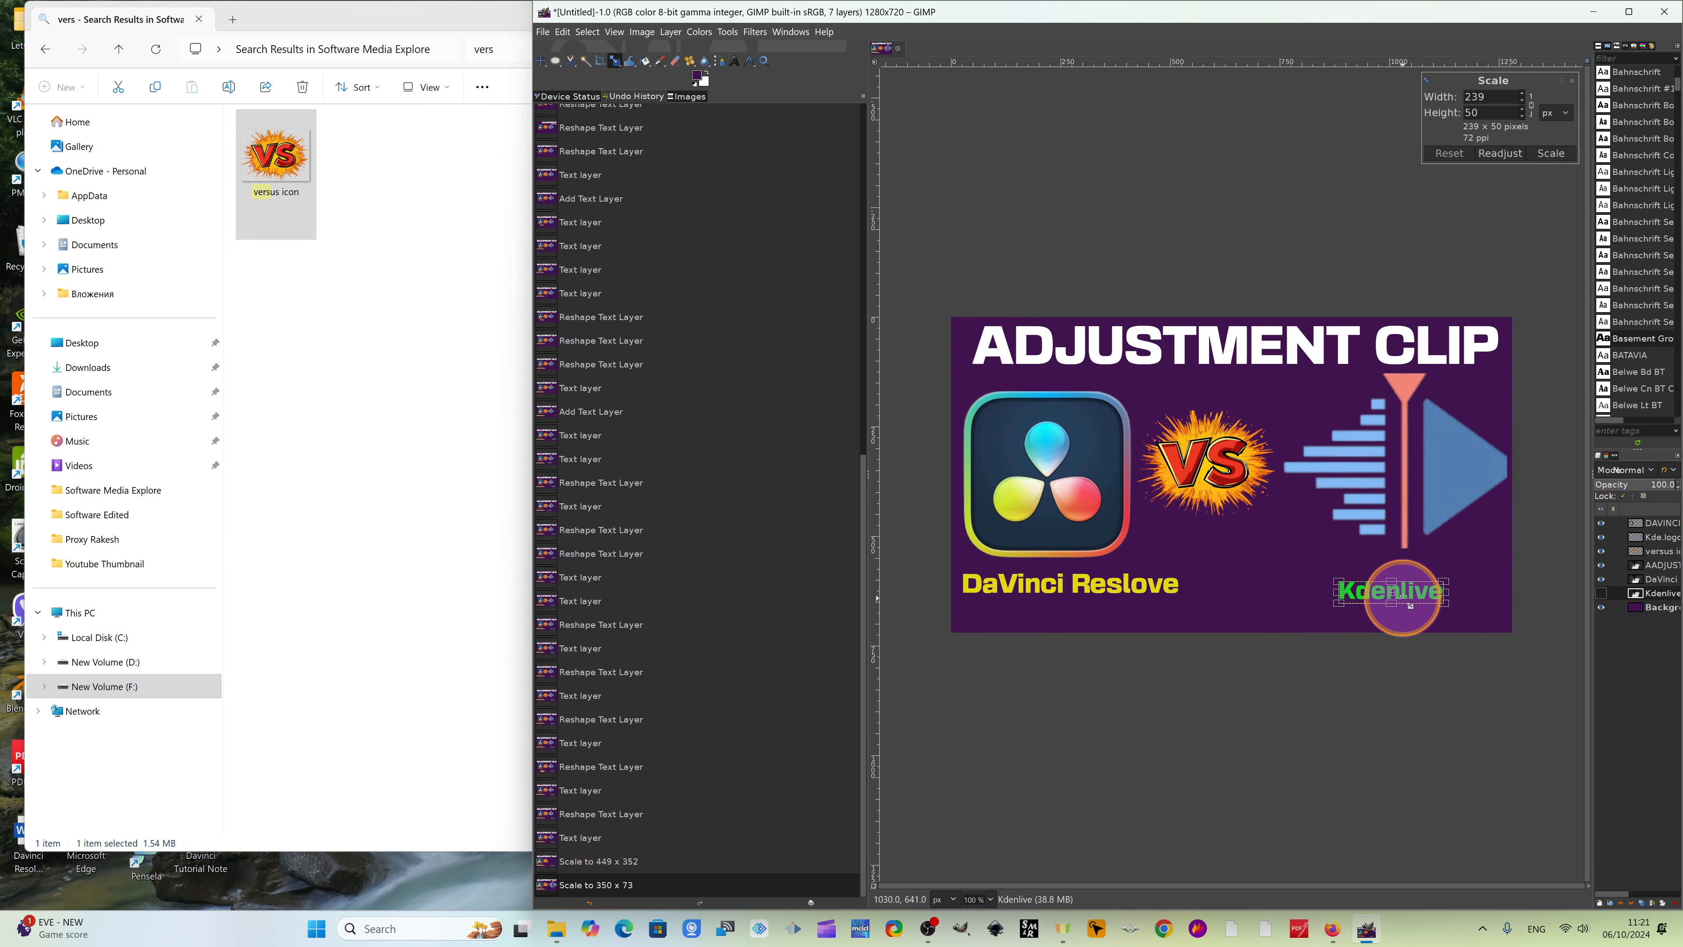
left_click_drag(1450, 616, 1502, 644)
left_click_drag(1425, 601, 1410, 601)
left_click_drag(1316, 575, 1274, 559)
left_click_drag(1388, 597, 1404, 596)
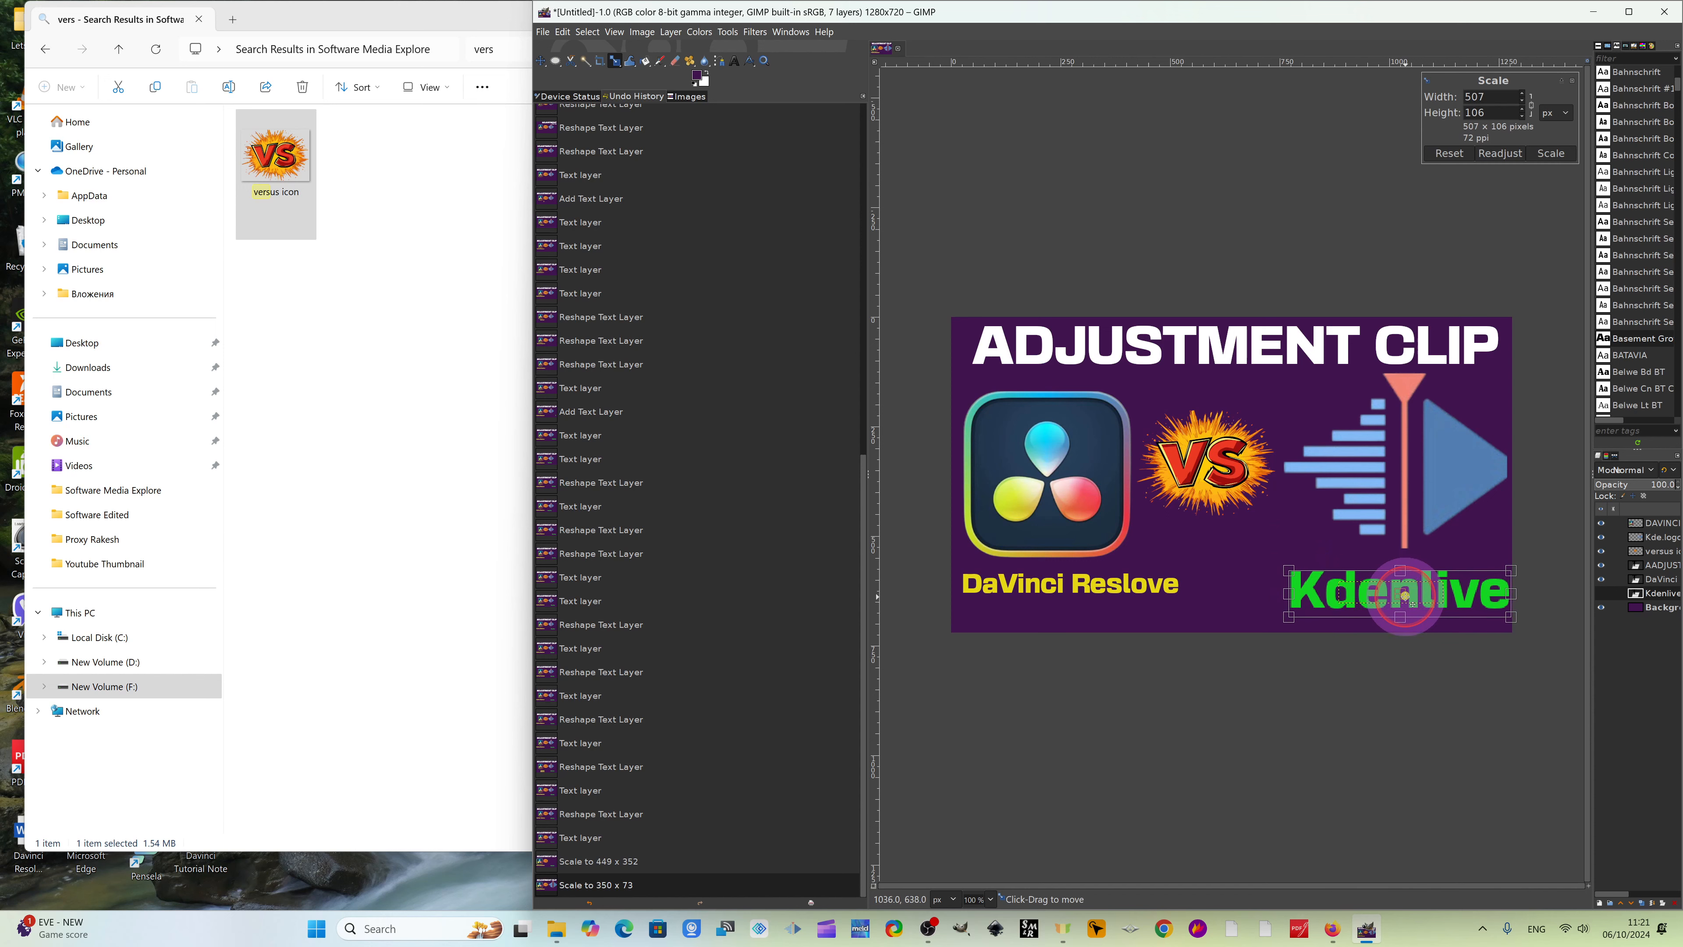
left_click_drag(1284, 569, 1267, 563)
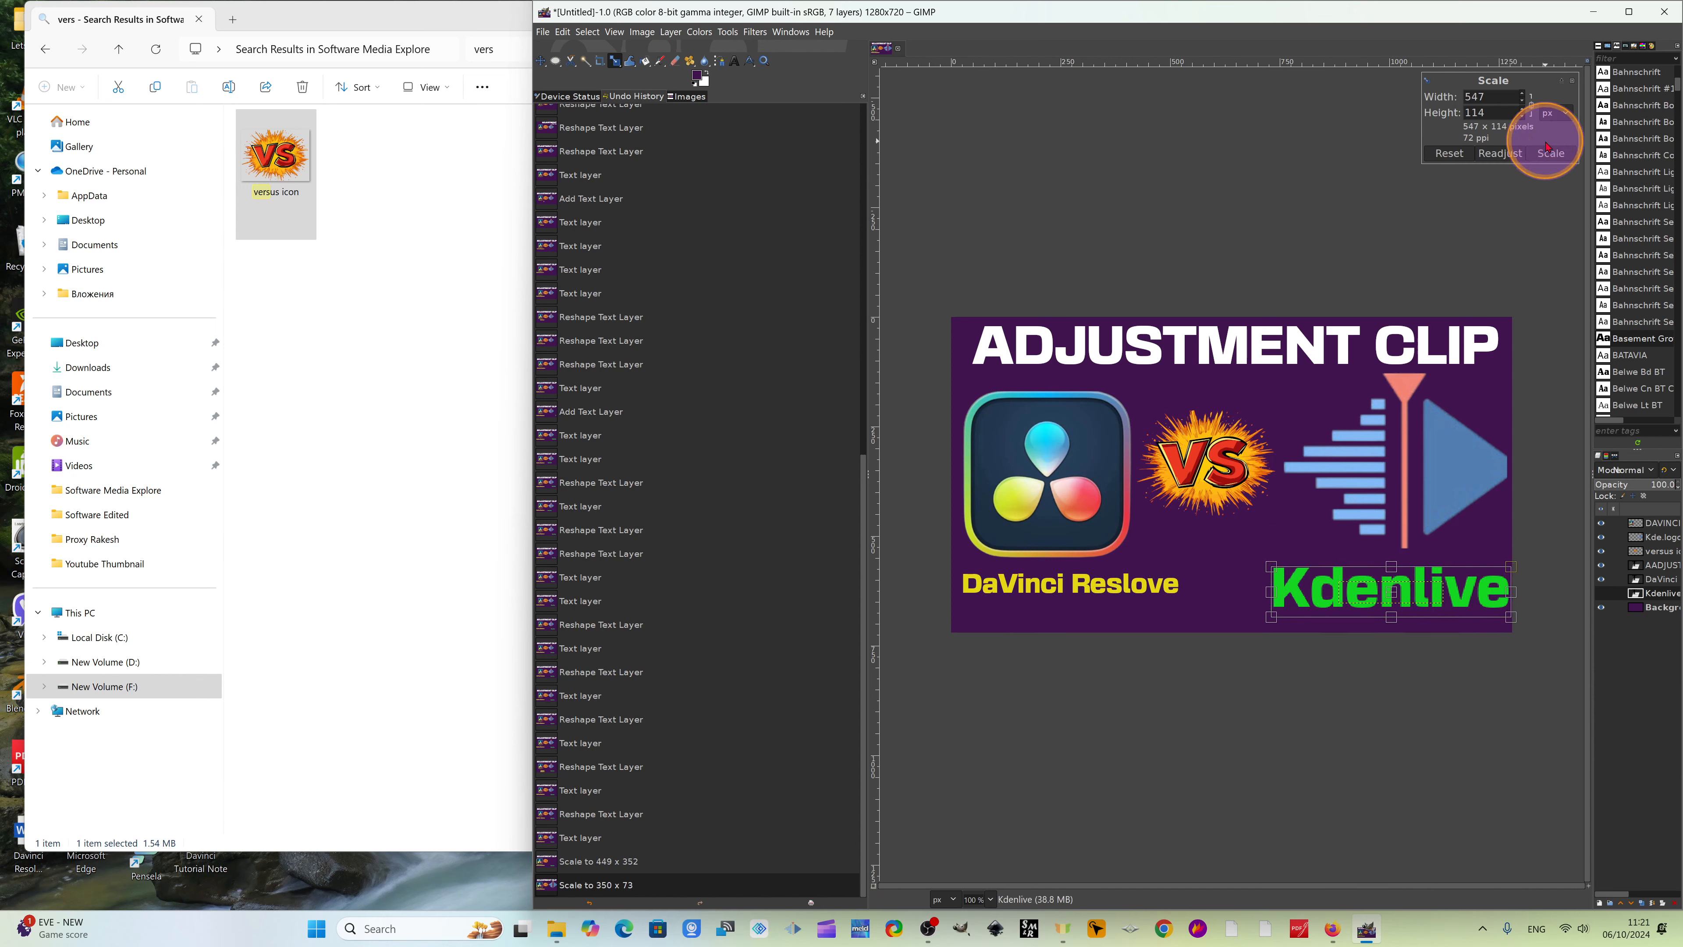
left_click(1544, 157)
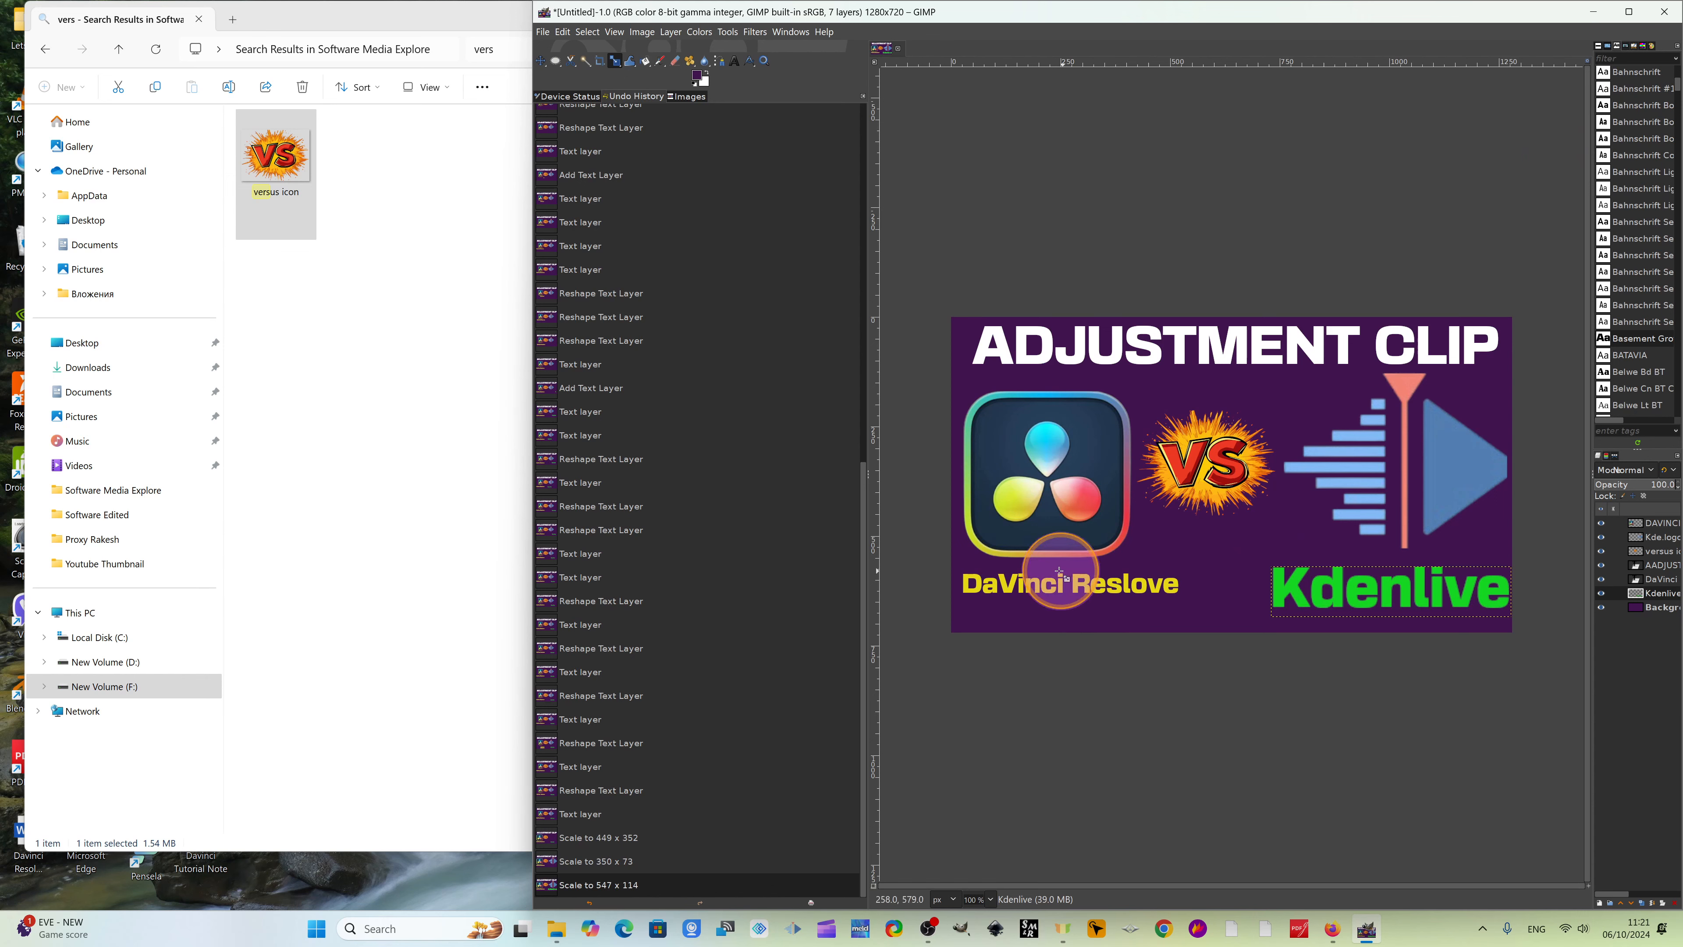
Scale the DaVinci Reslove label up to about 691 × 77 px, position it beneath the DaVinci logo and apply the transform.
left_click(1664, 579)
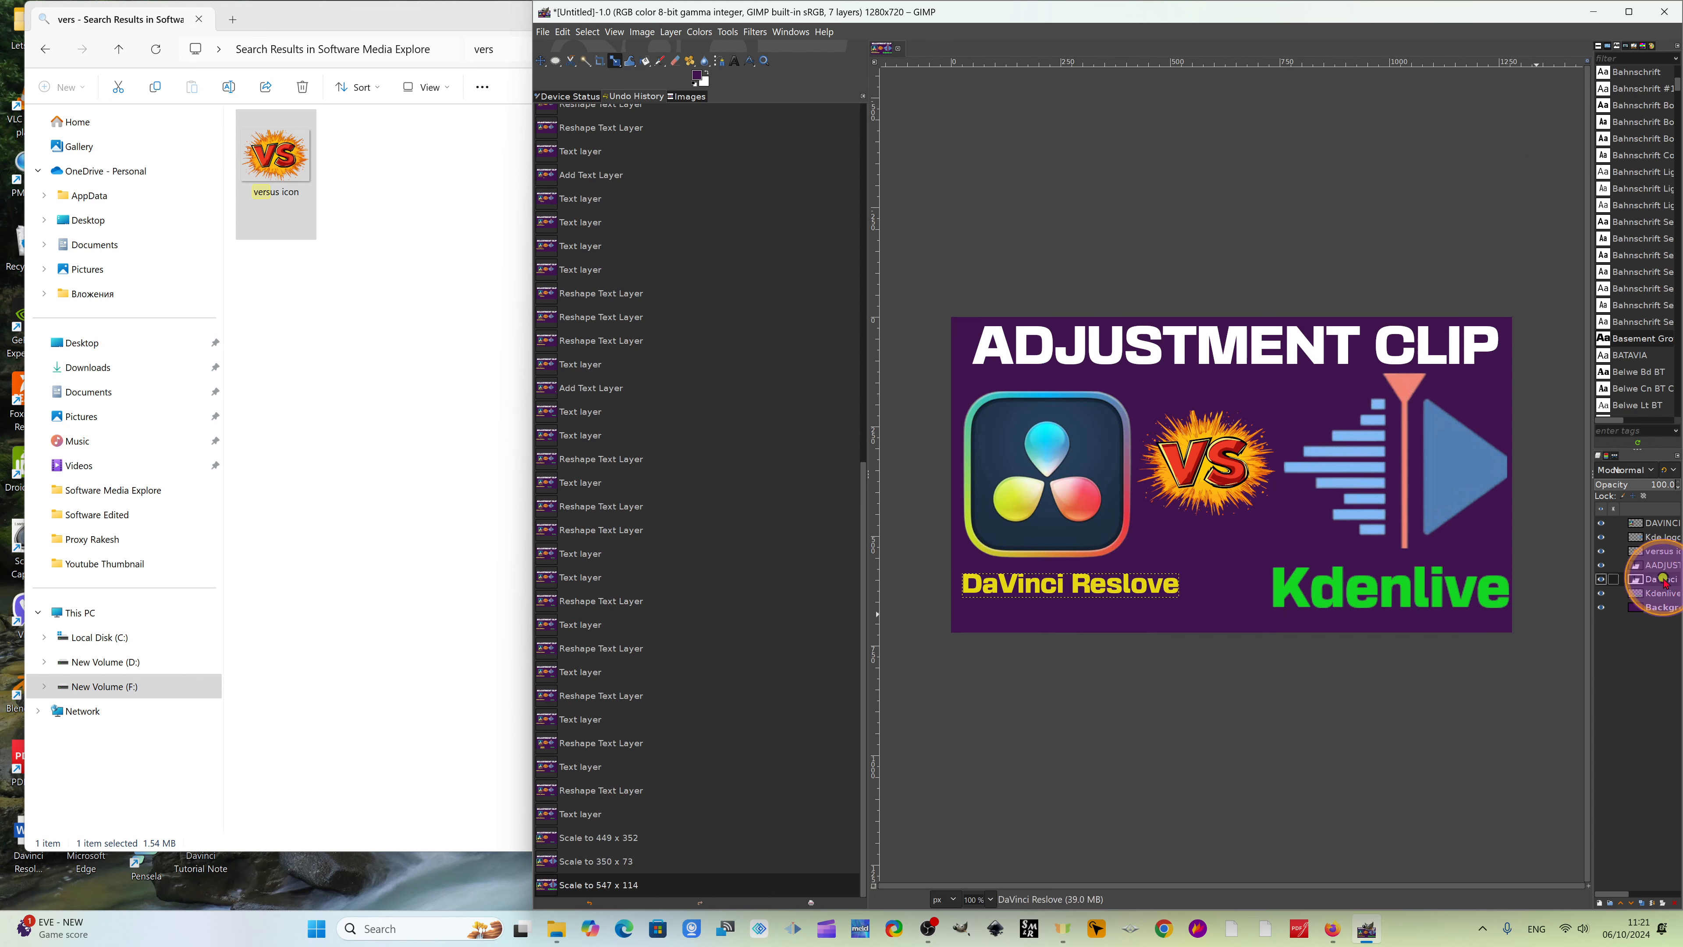
left_click(1056, 600)
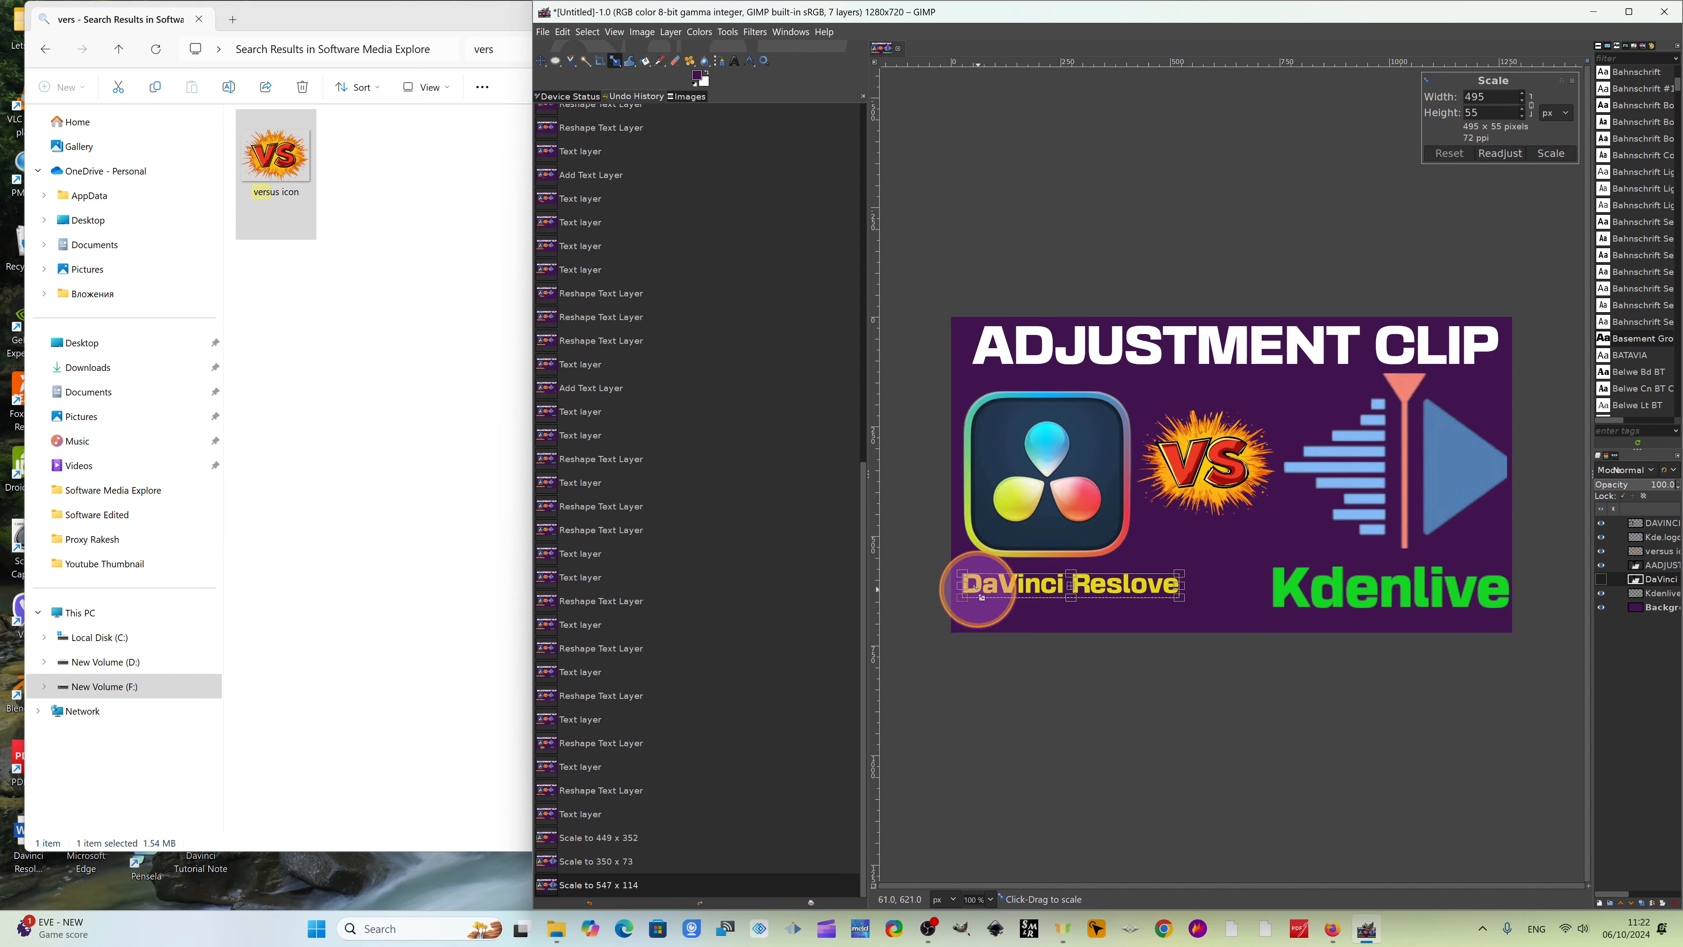
left_click_drag(962, 601, 1228, 655)
left_click_drag(1087, 590, 1094, 588)
left_click_drag(1232, 612, 1261, 622)
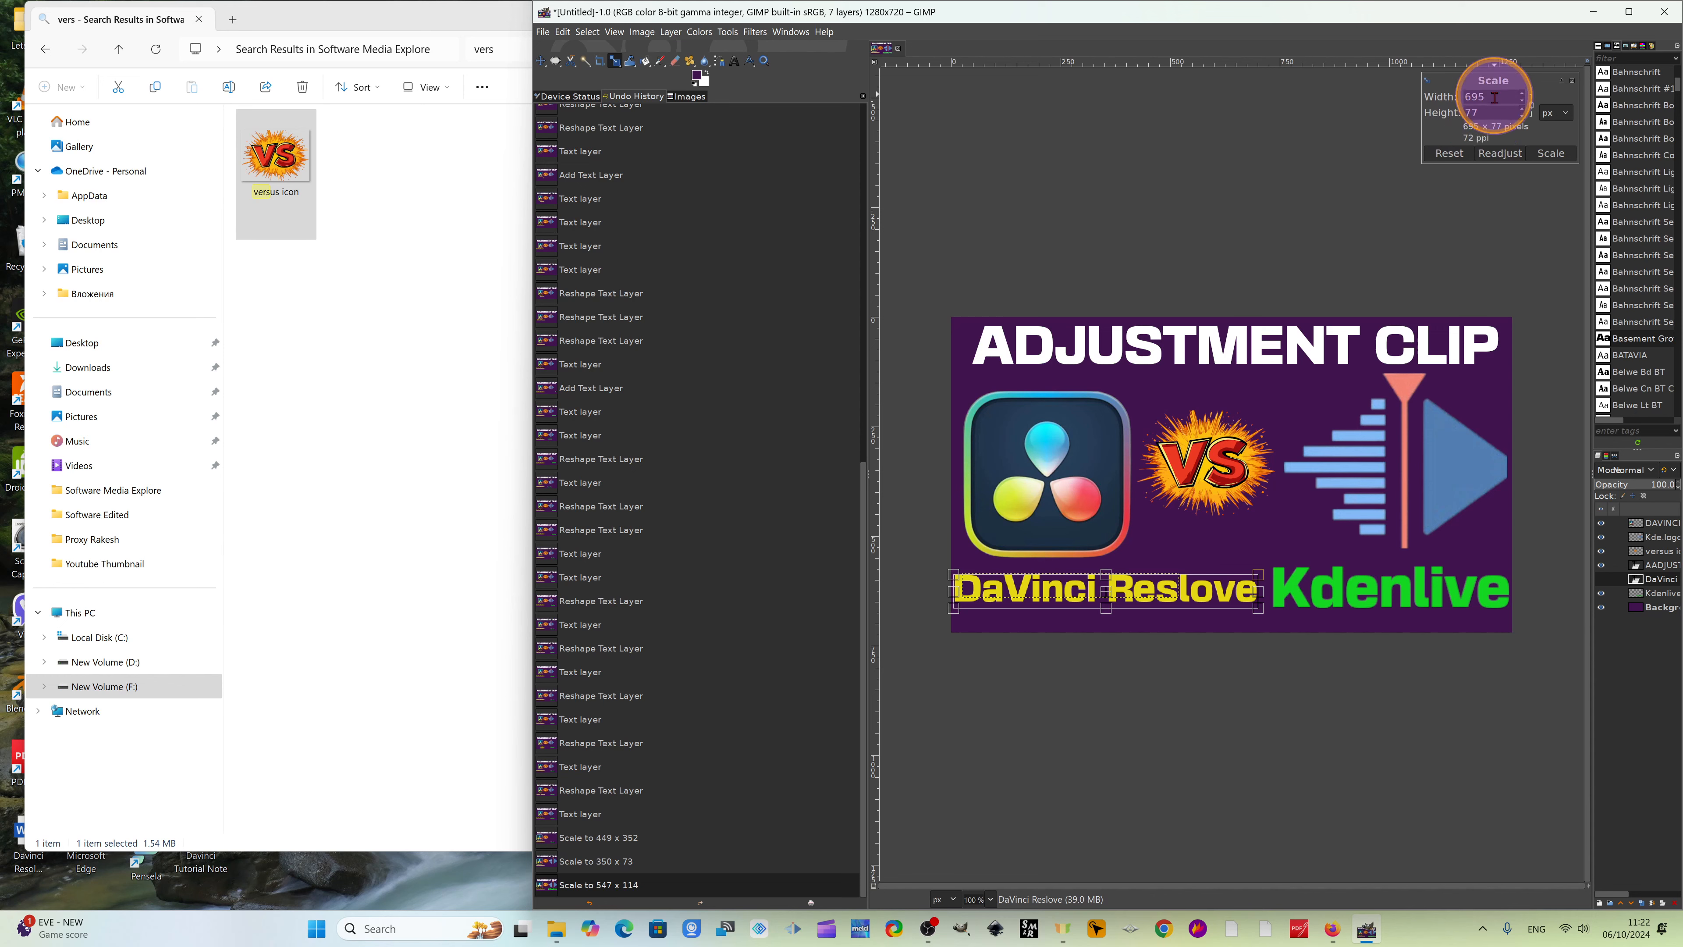
left_click(1661, 595)
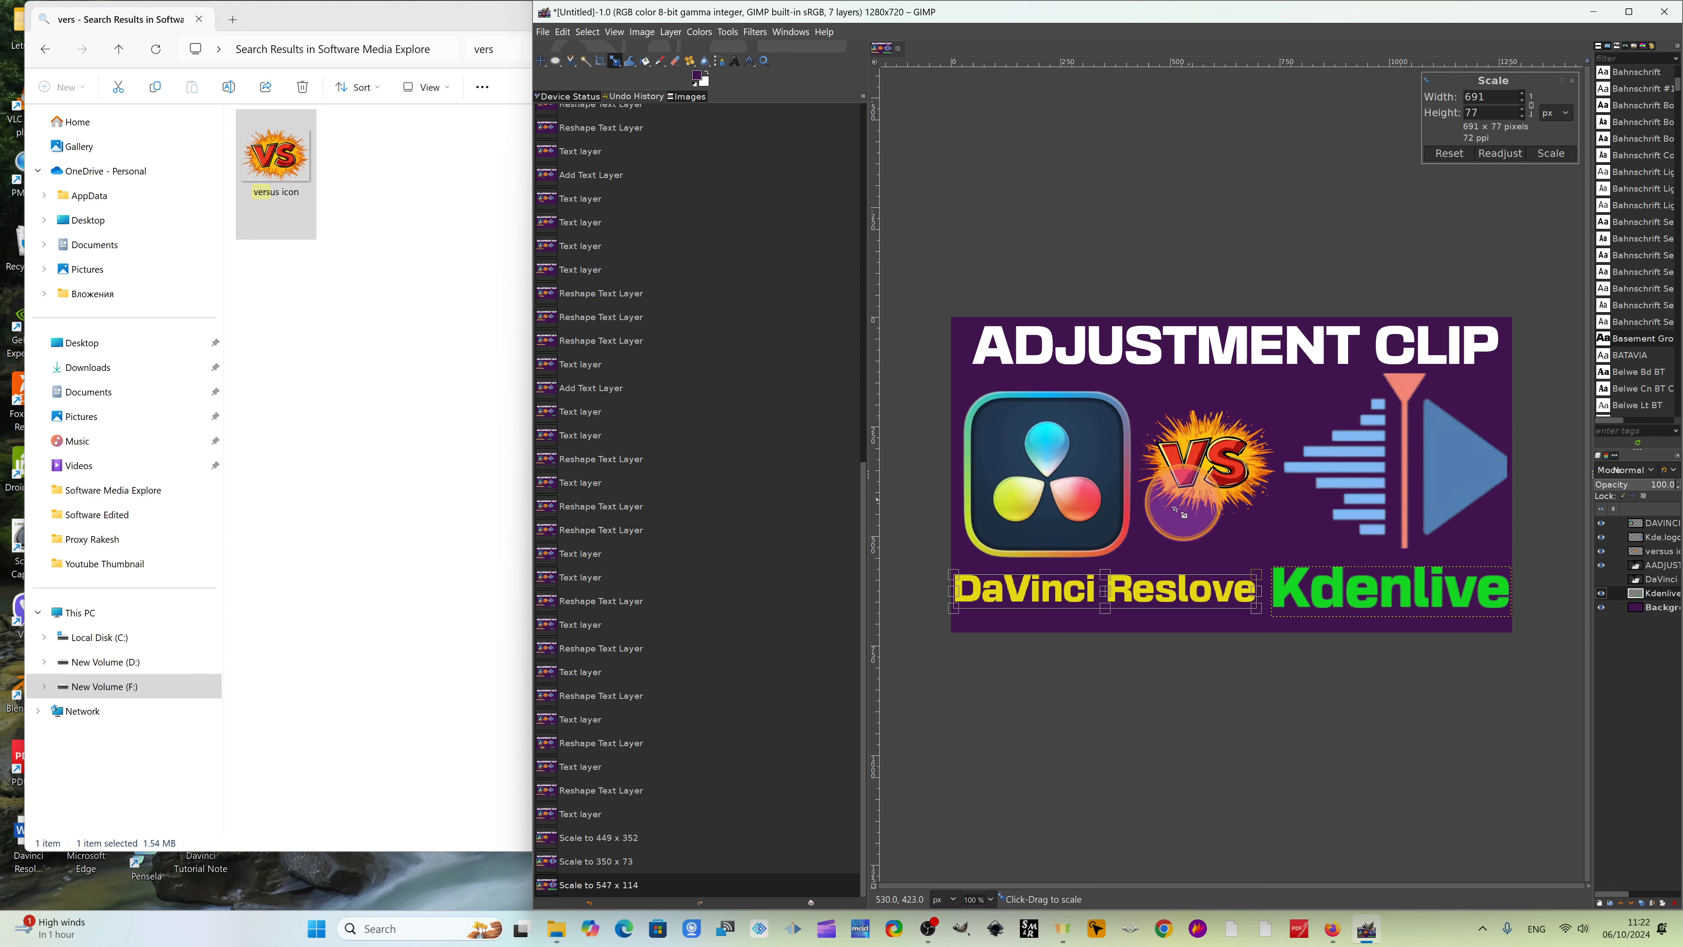
left_click(1542, 156)
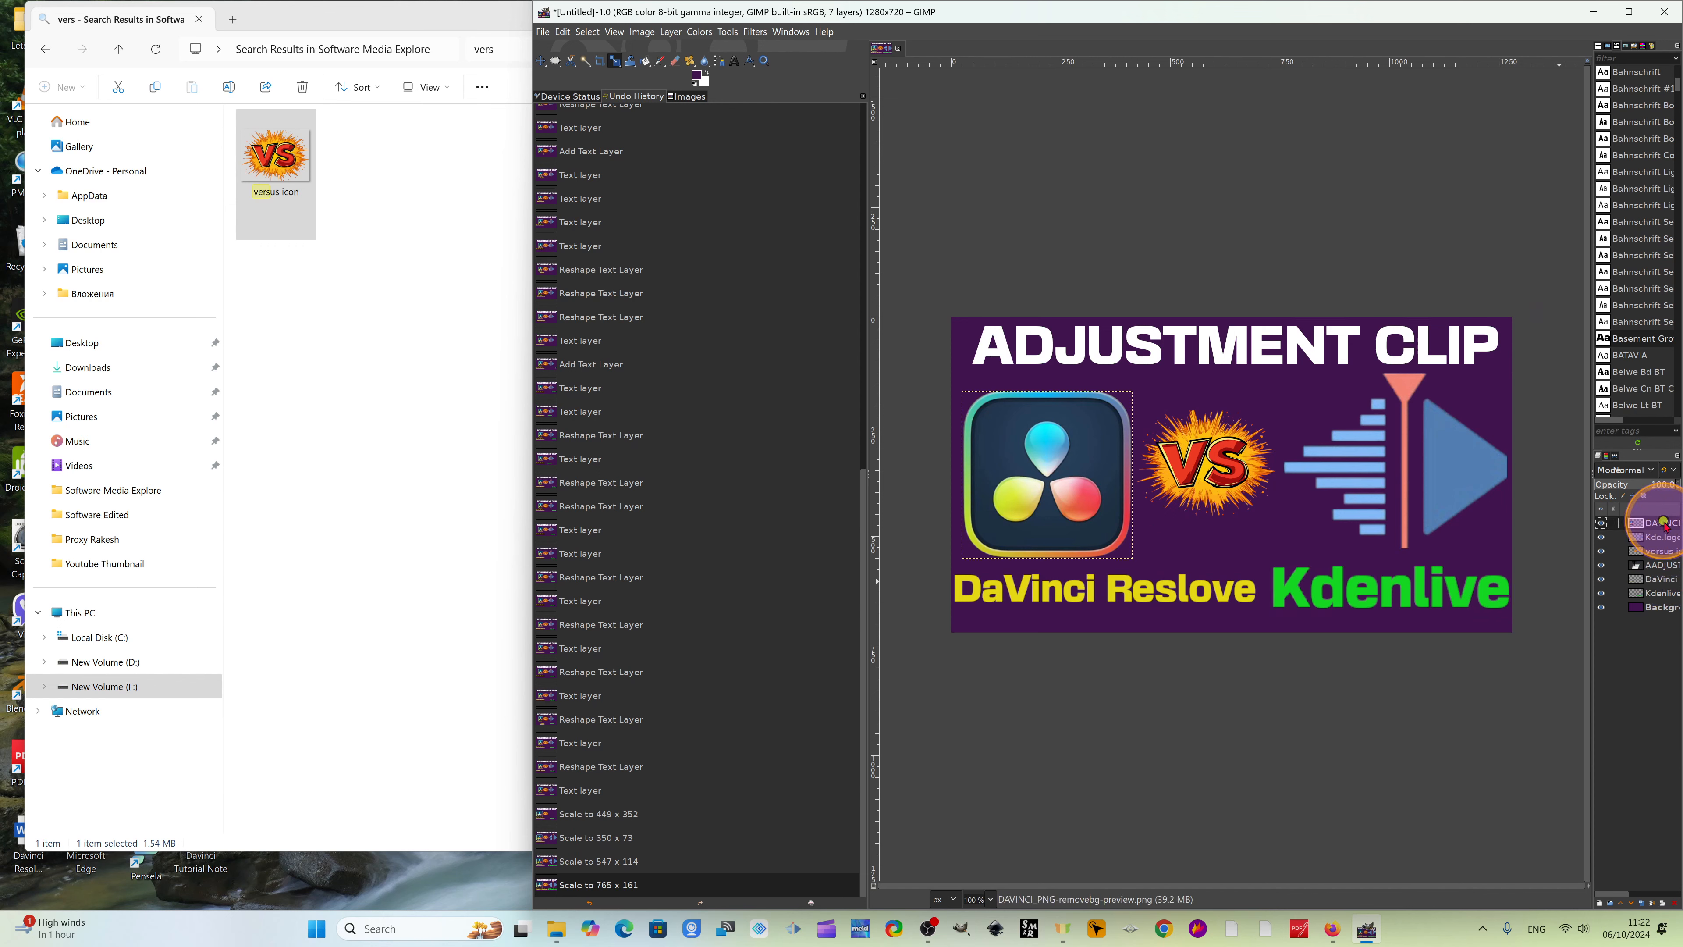
Scale the Kdenlive label down to about 477 × 100 px and position it beneath the KDE logo near the canvas edge.
left_click(1661, 580)
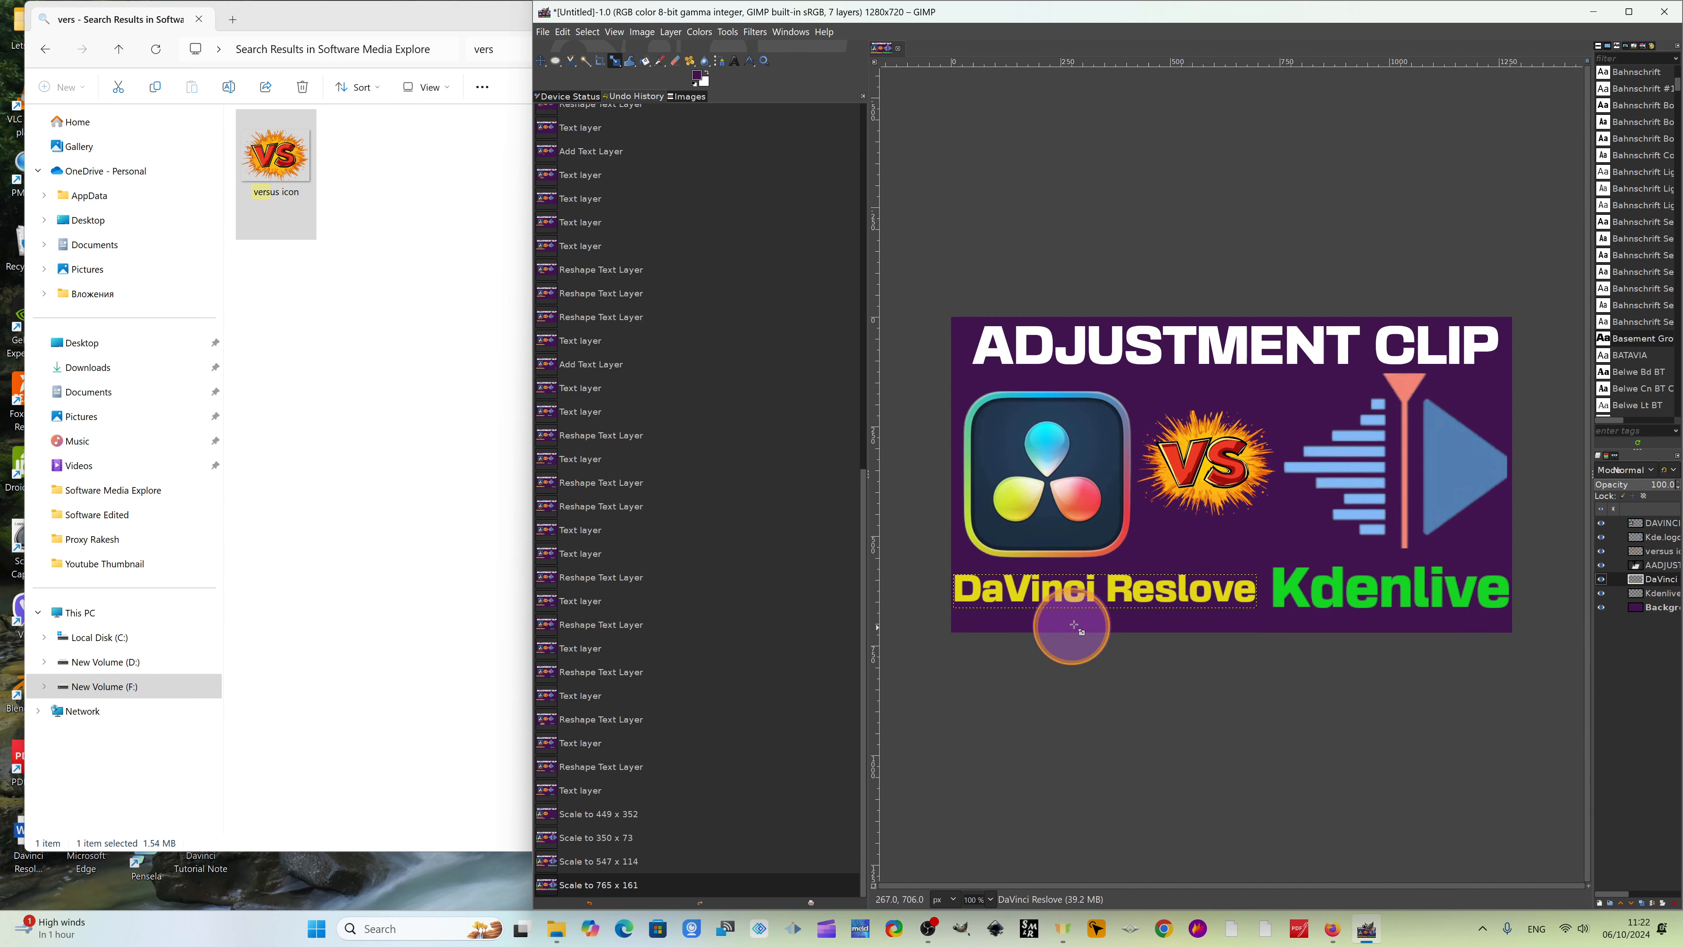
left_click(1087, 606)
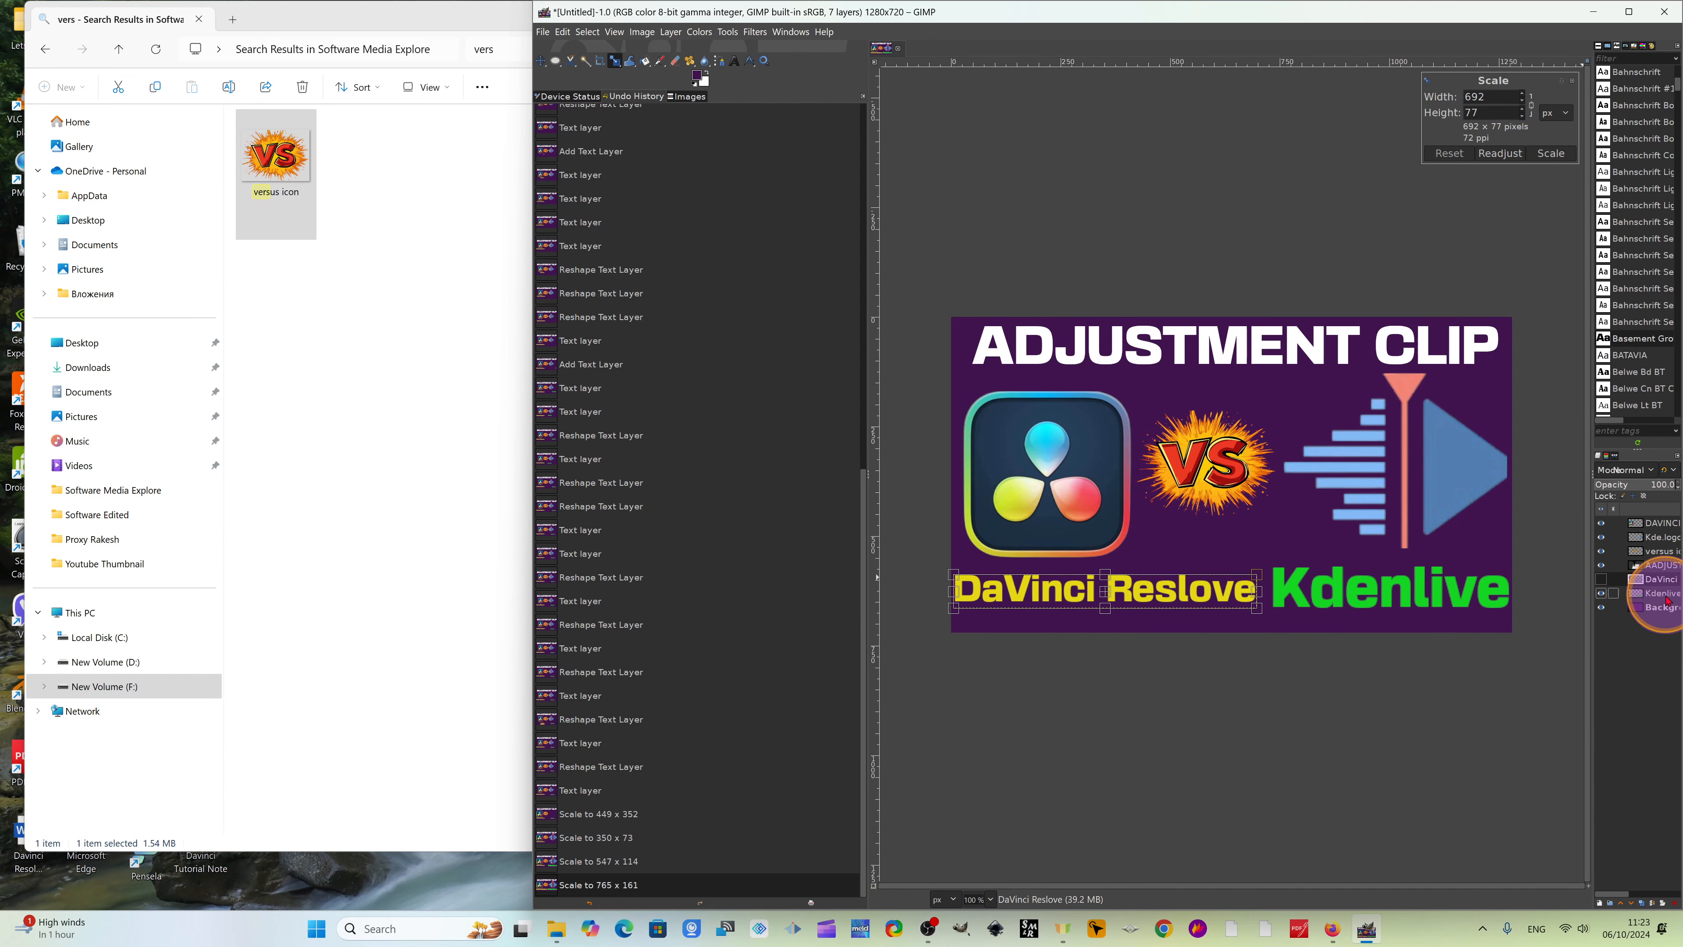
left_click(1460, 606)
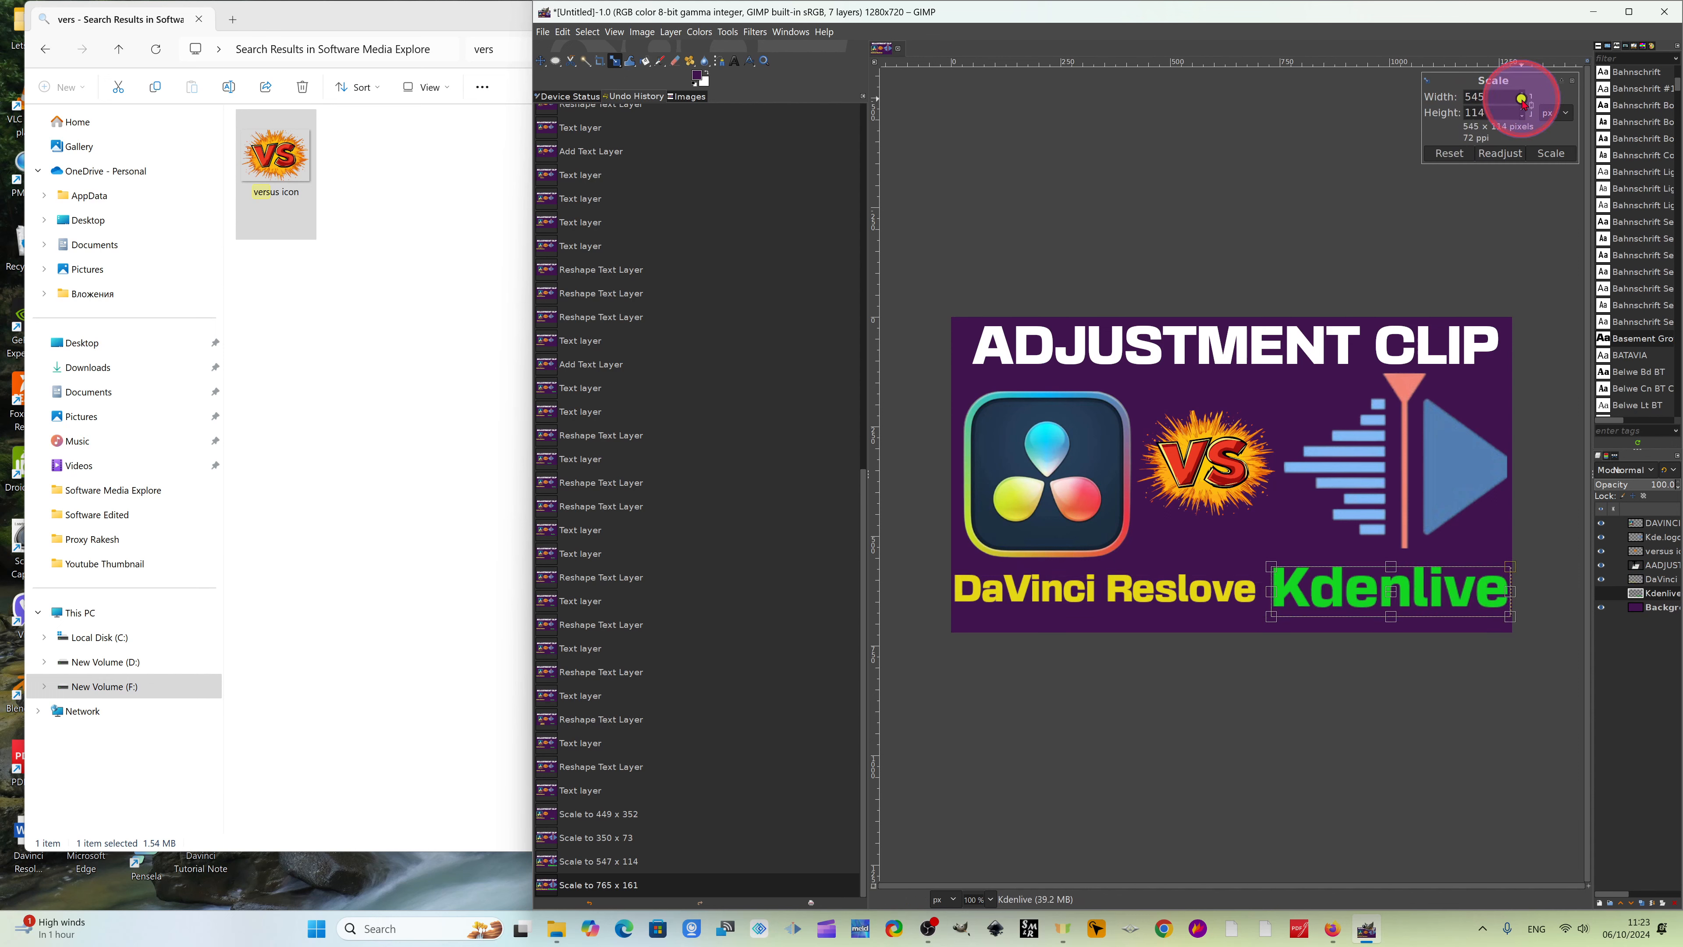
left_click(1521, 100)
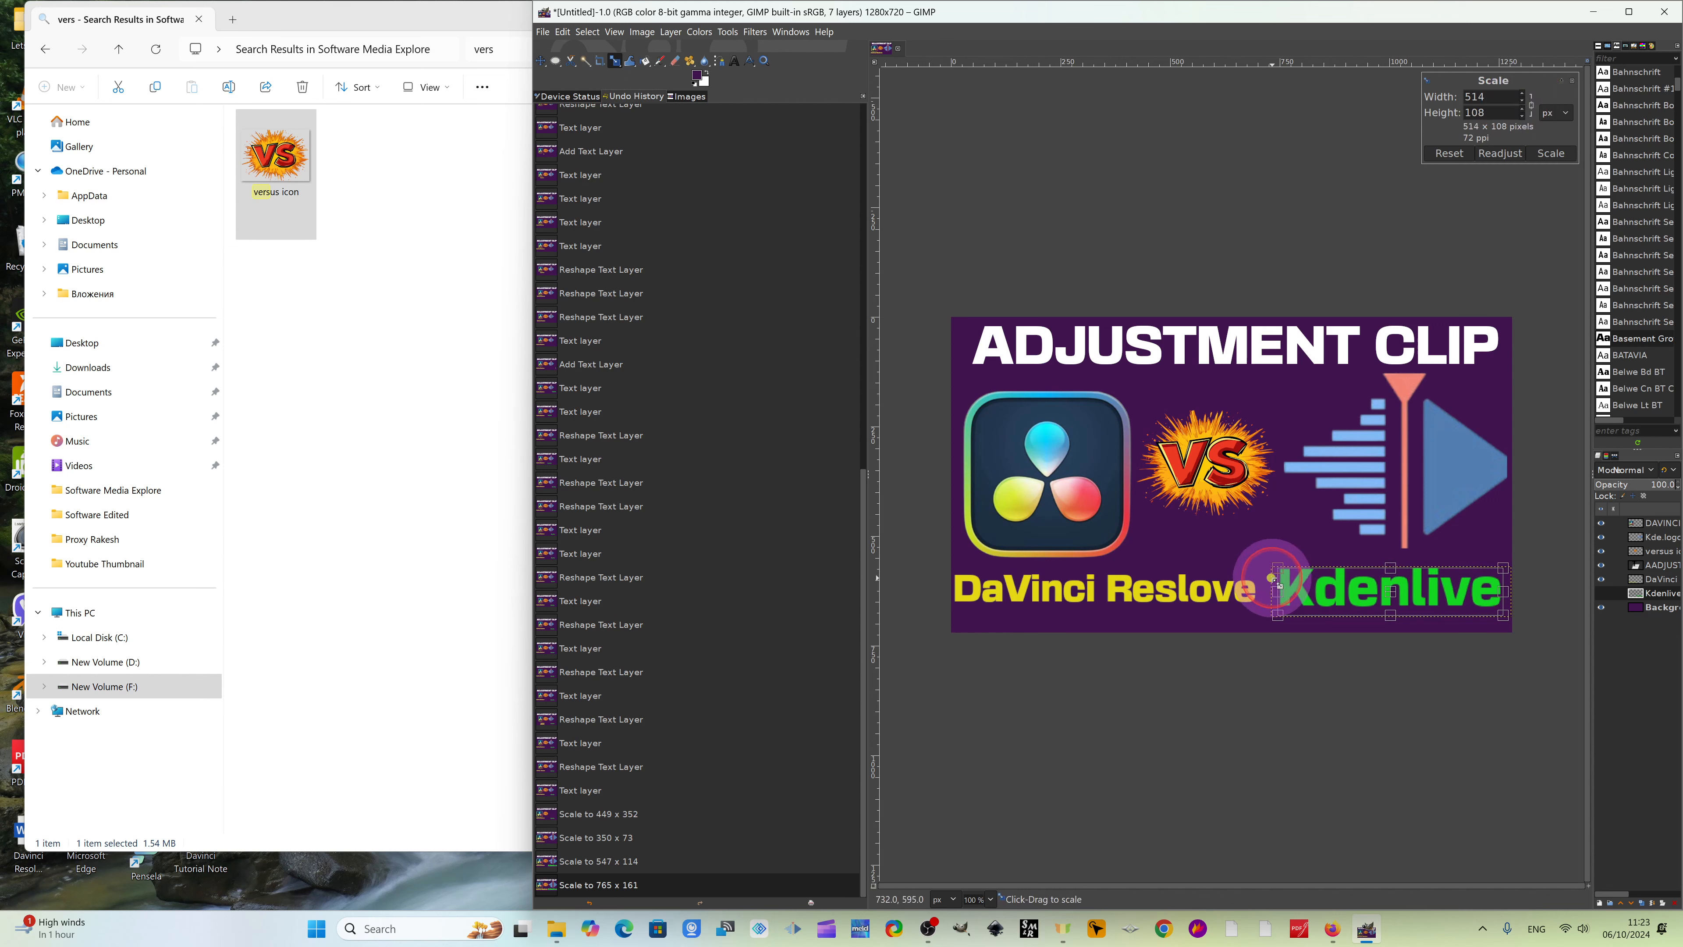
left_click_drag(1274, 580, 1293, 592)
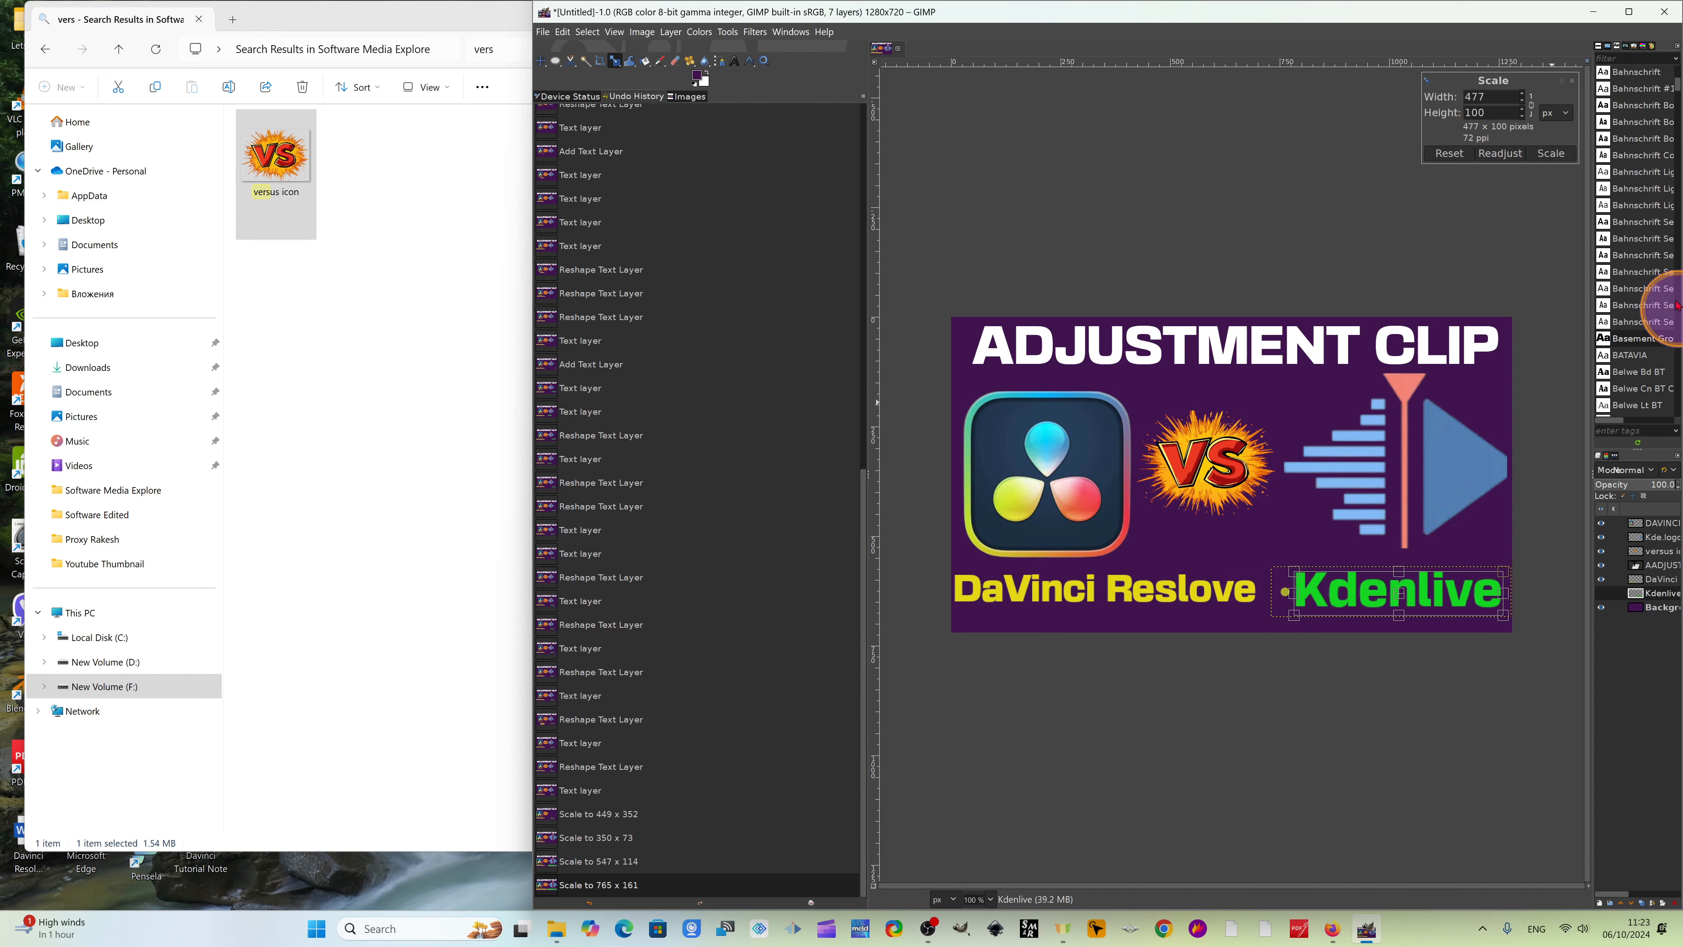
left_click_drag(1401, 596, 1404, 591)
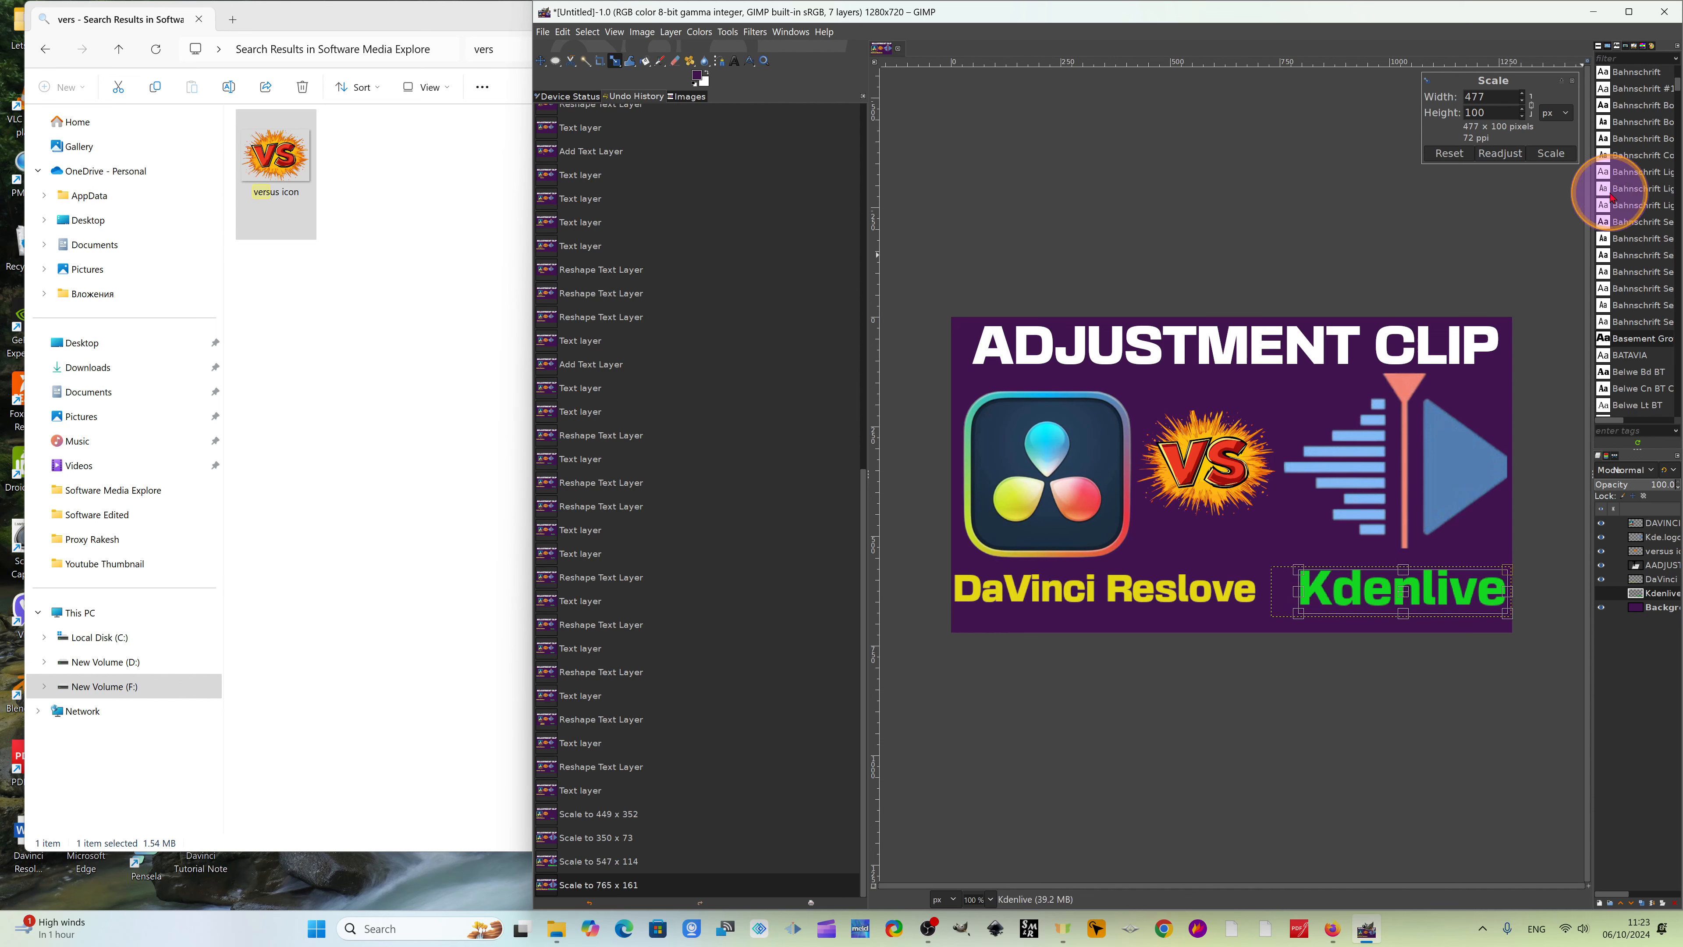
Nudge the DaVinci Reslove label slightly right and up beneath its logo and apply the transform.
left_click(1668, 581)
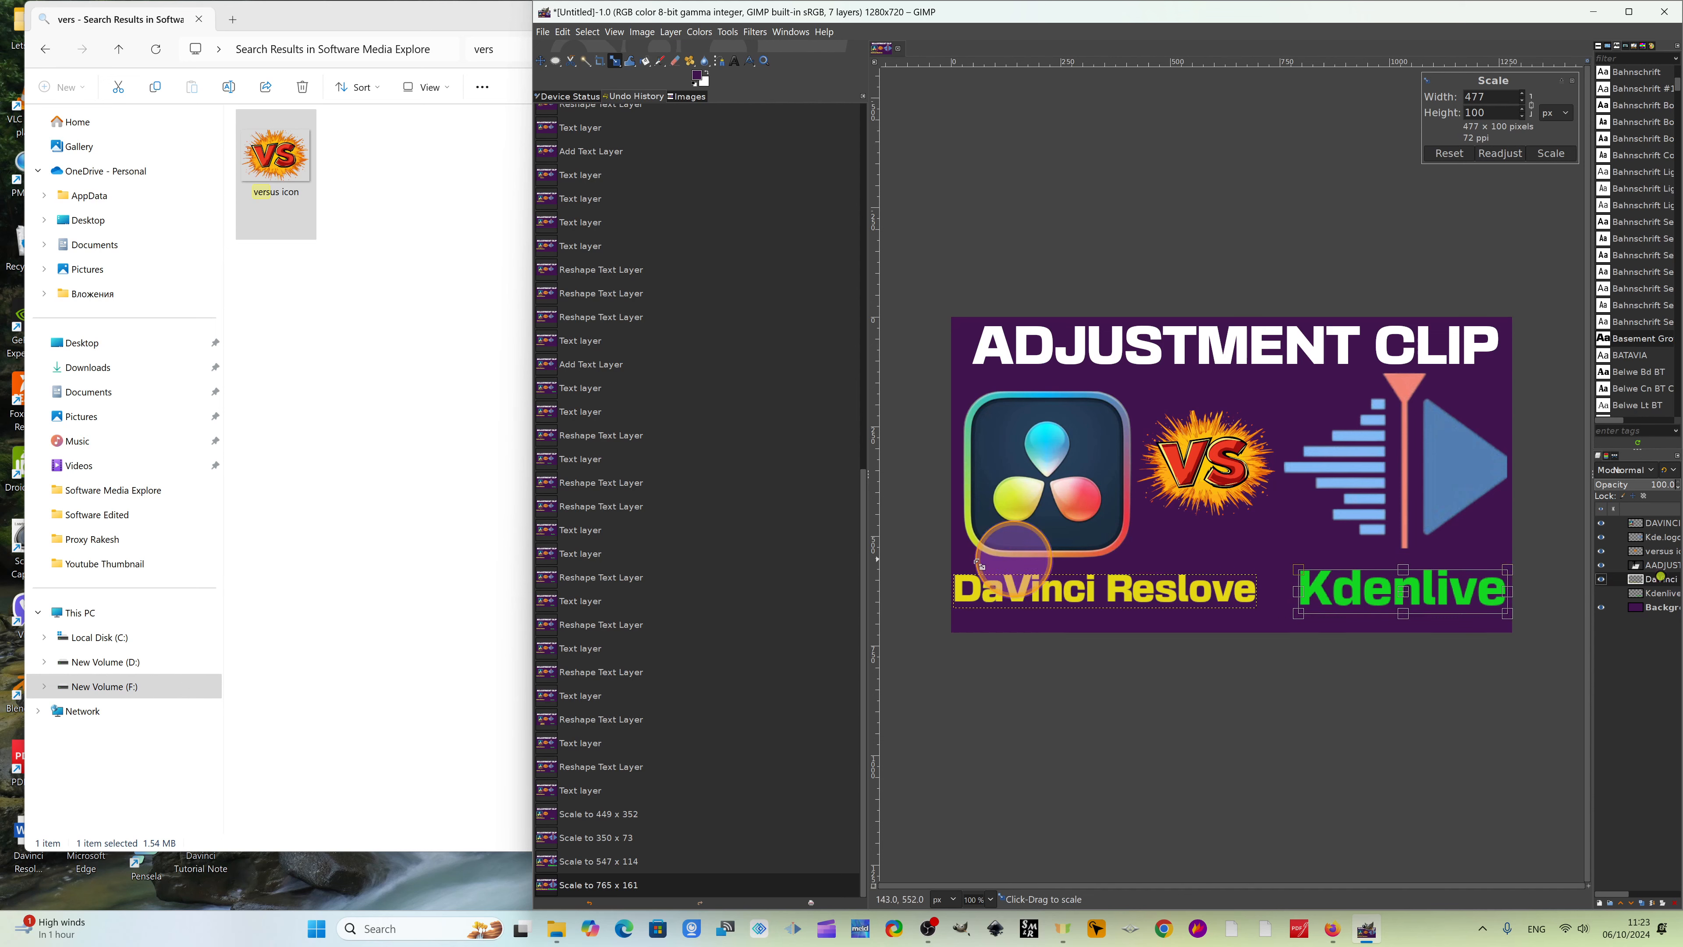
left_click(1329, 324)
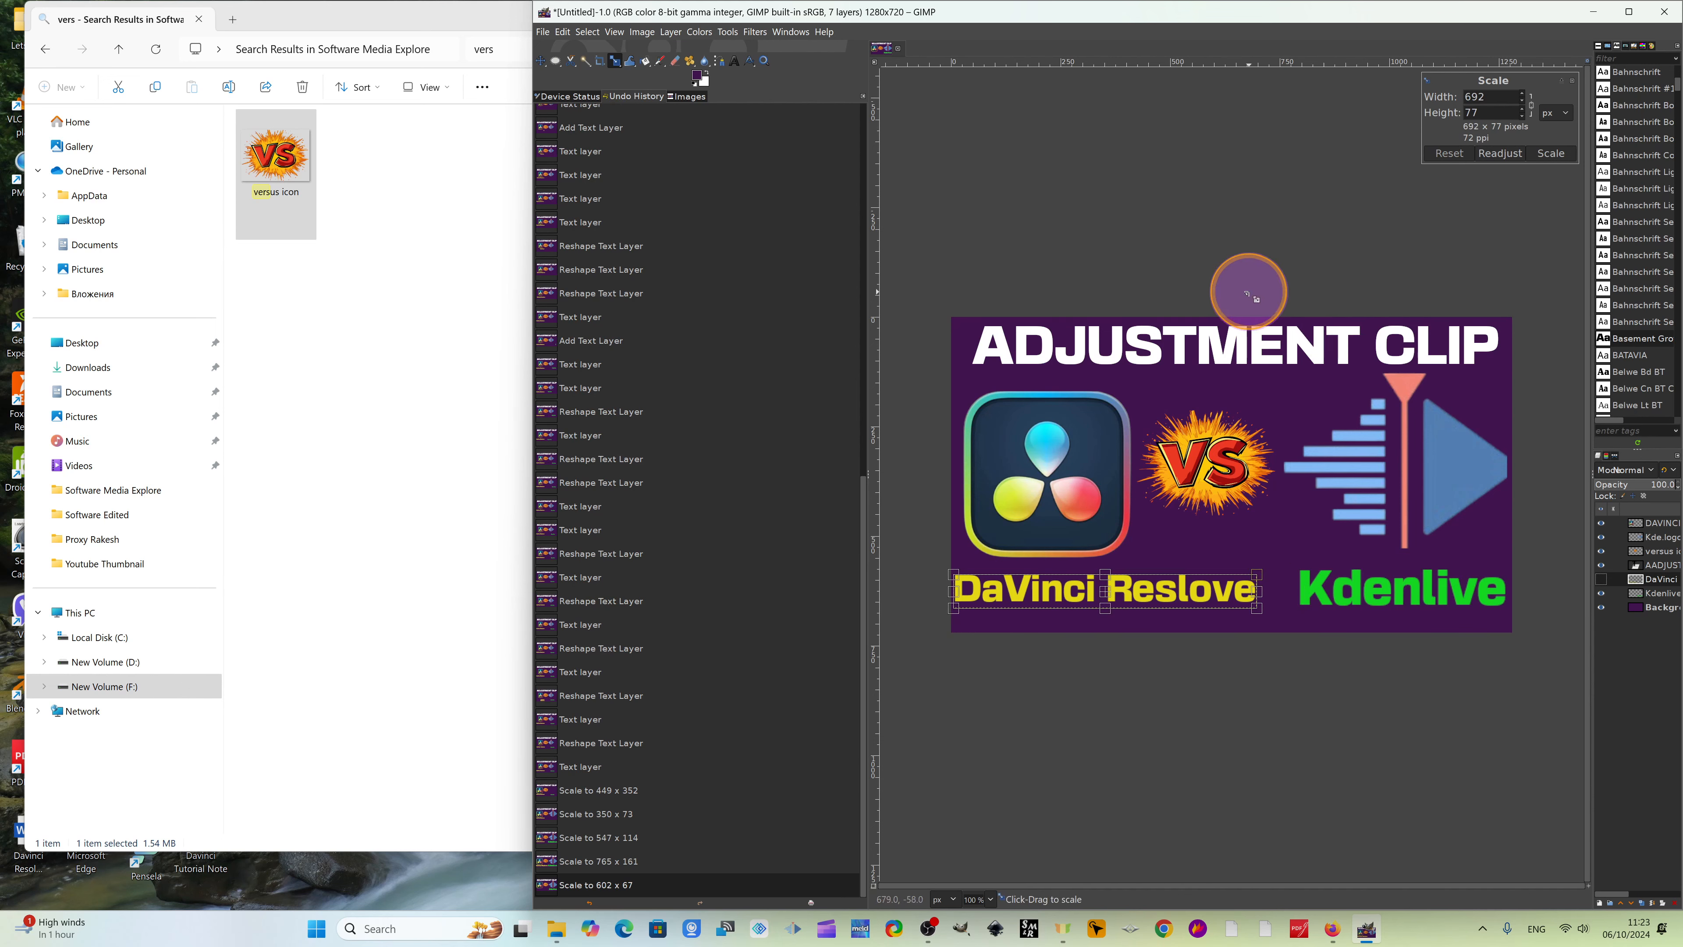
left_click_drag(1102, 591, 1107, 588)
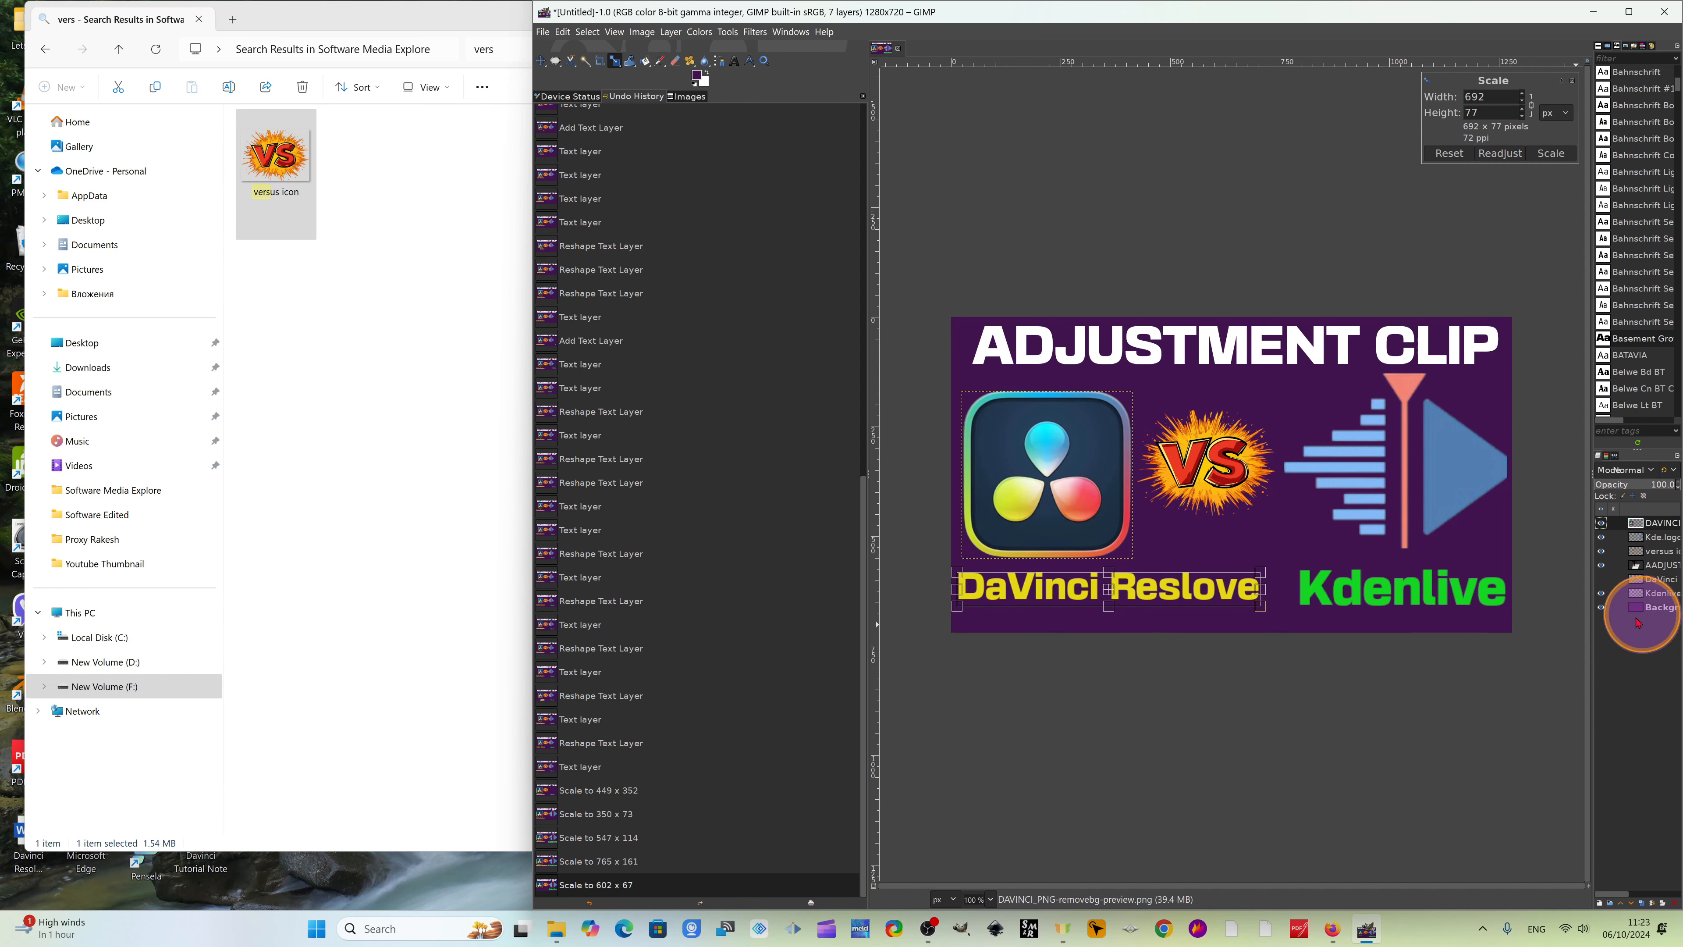
left_click(1666, 608)
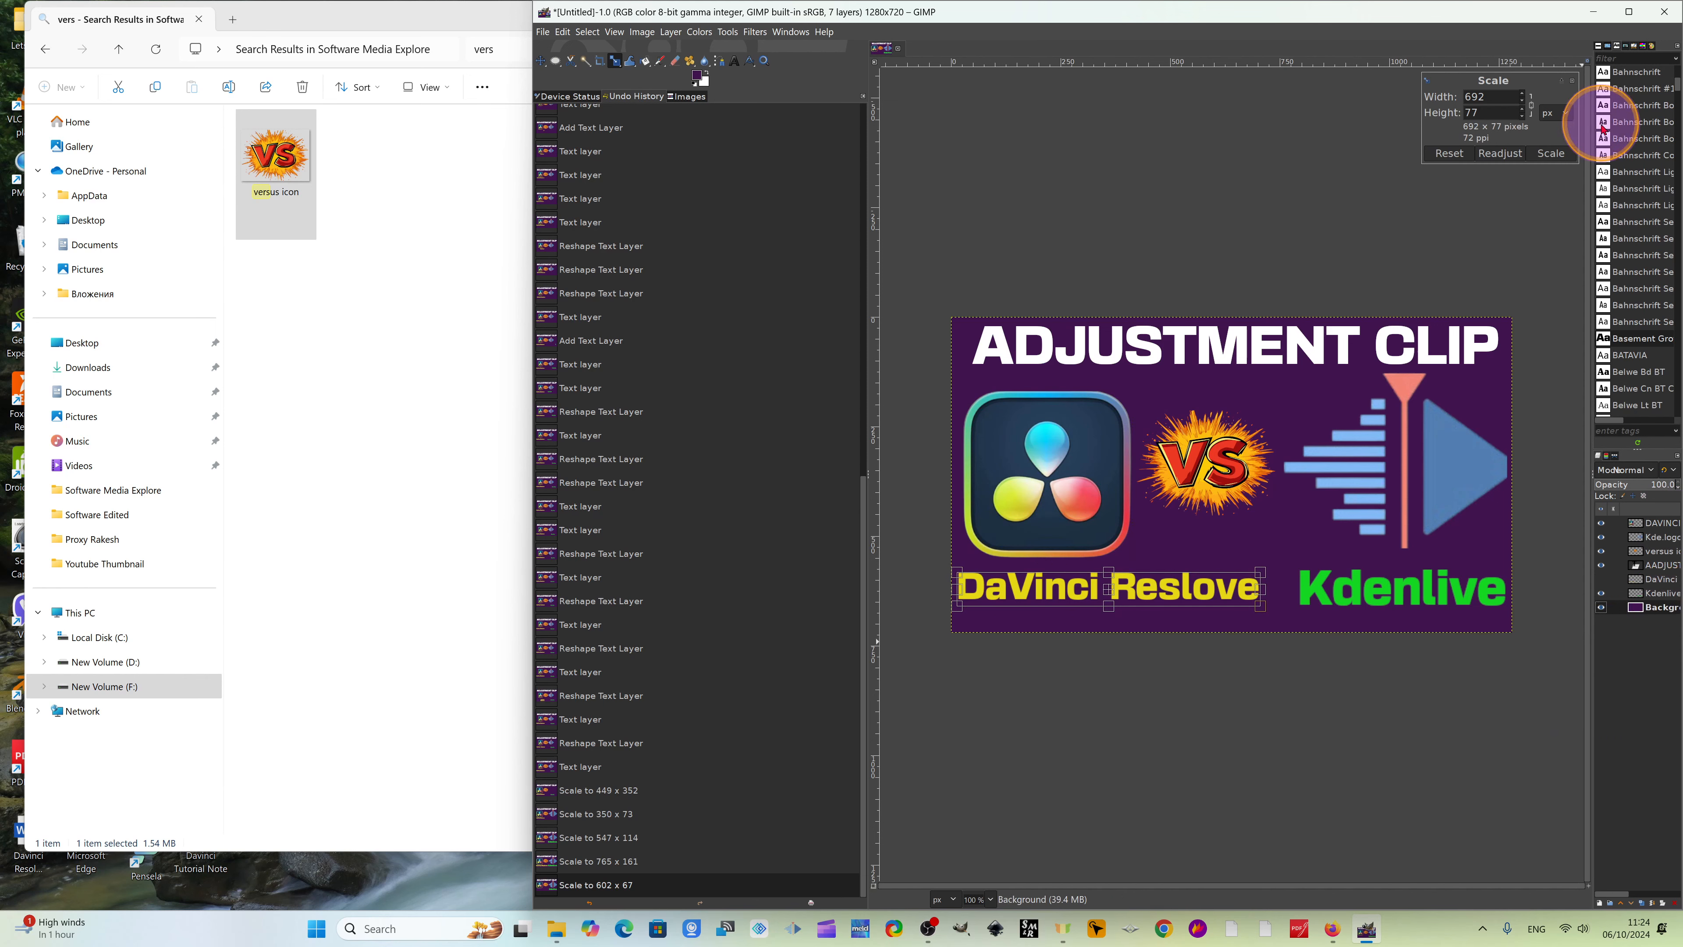
left_click(1559, 154)
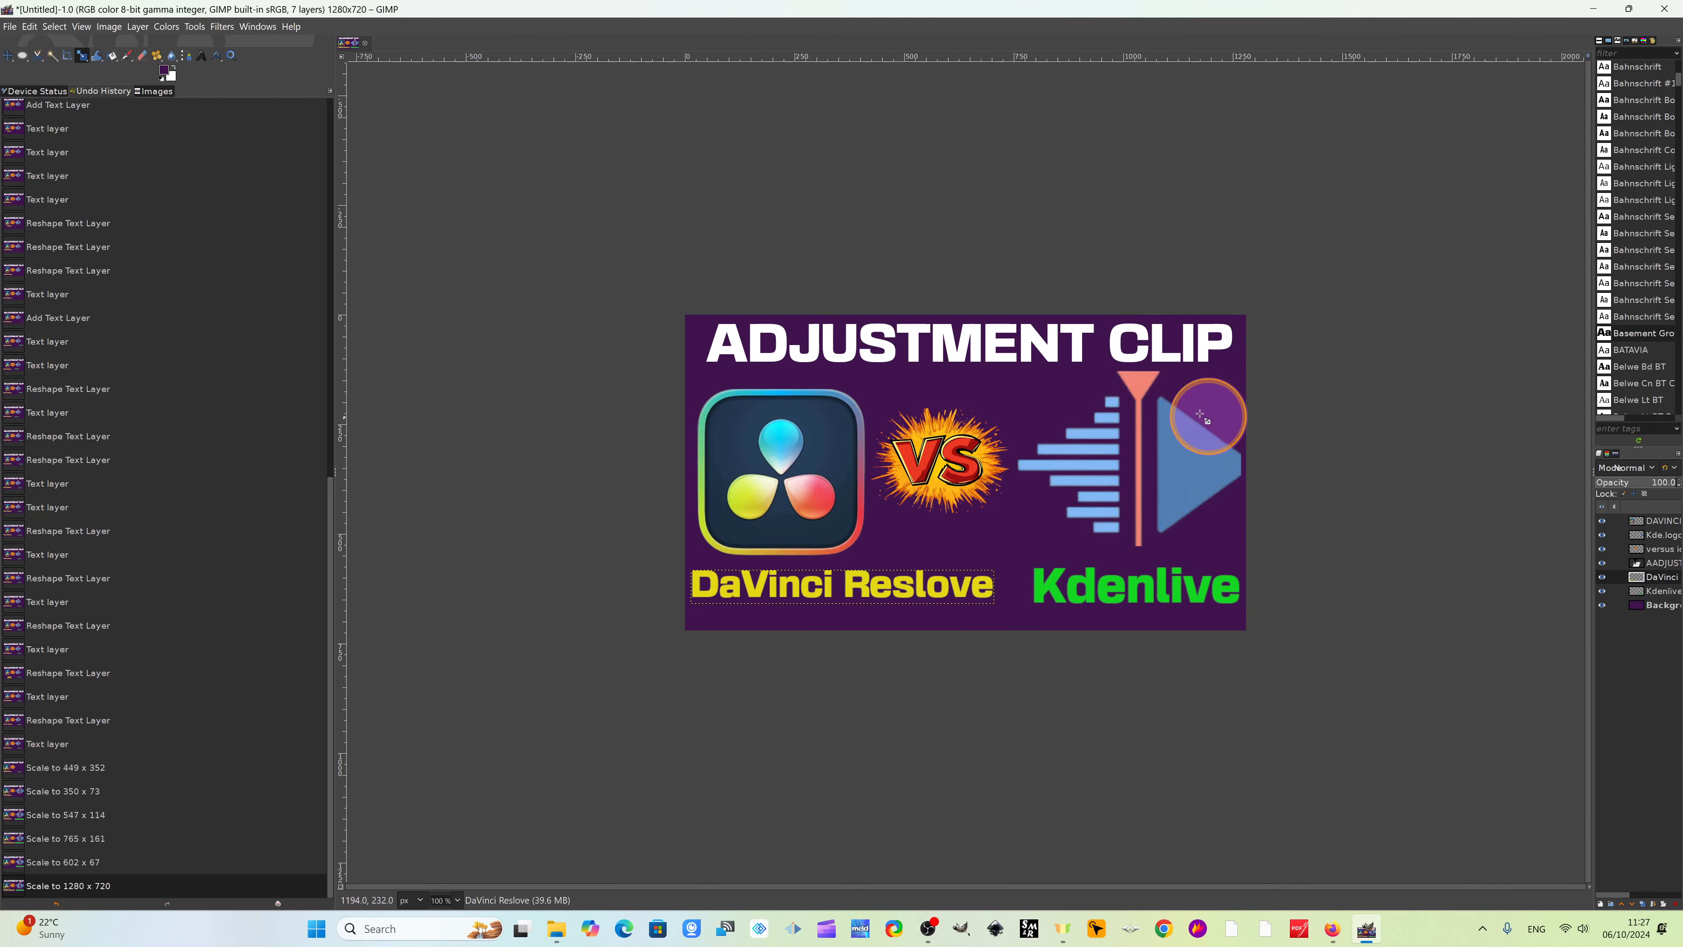
Export the thumbnail as Untitled.png into the Youtube Thumbnail folder on New Volume (F:), keeping the default PNG options.
left_click(9, 28)
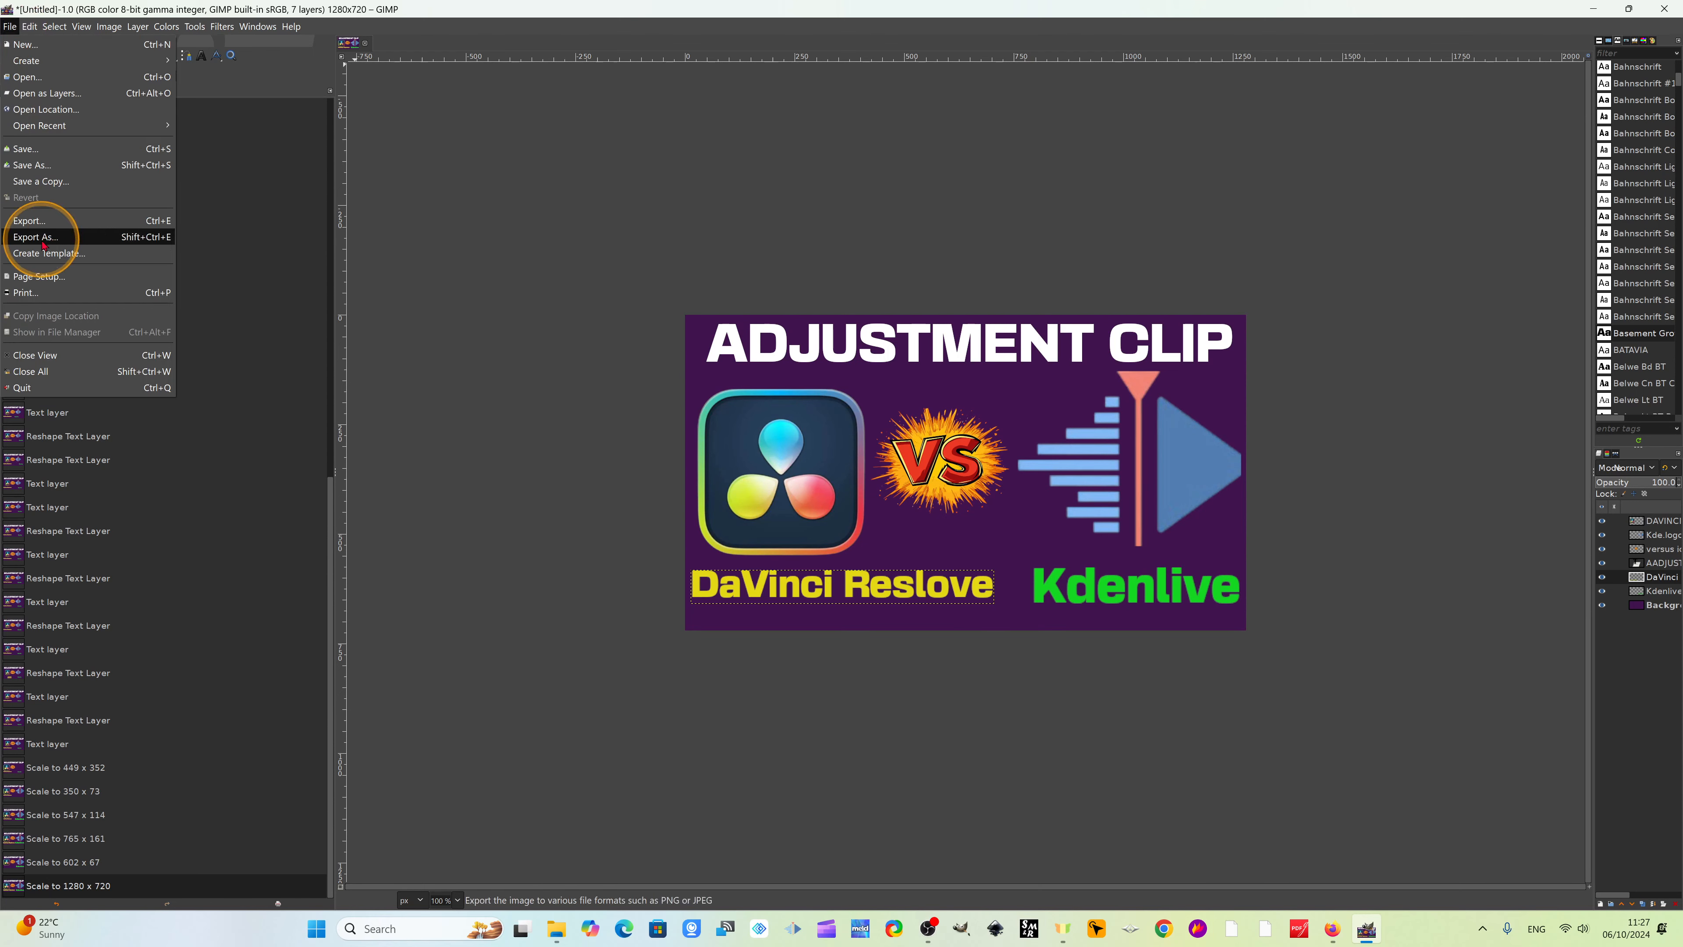
left_click(164, 239)
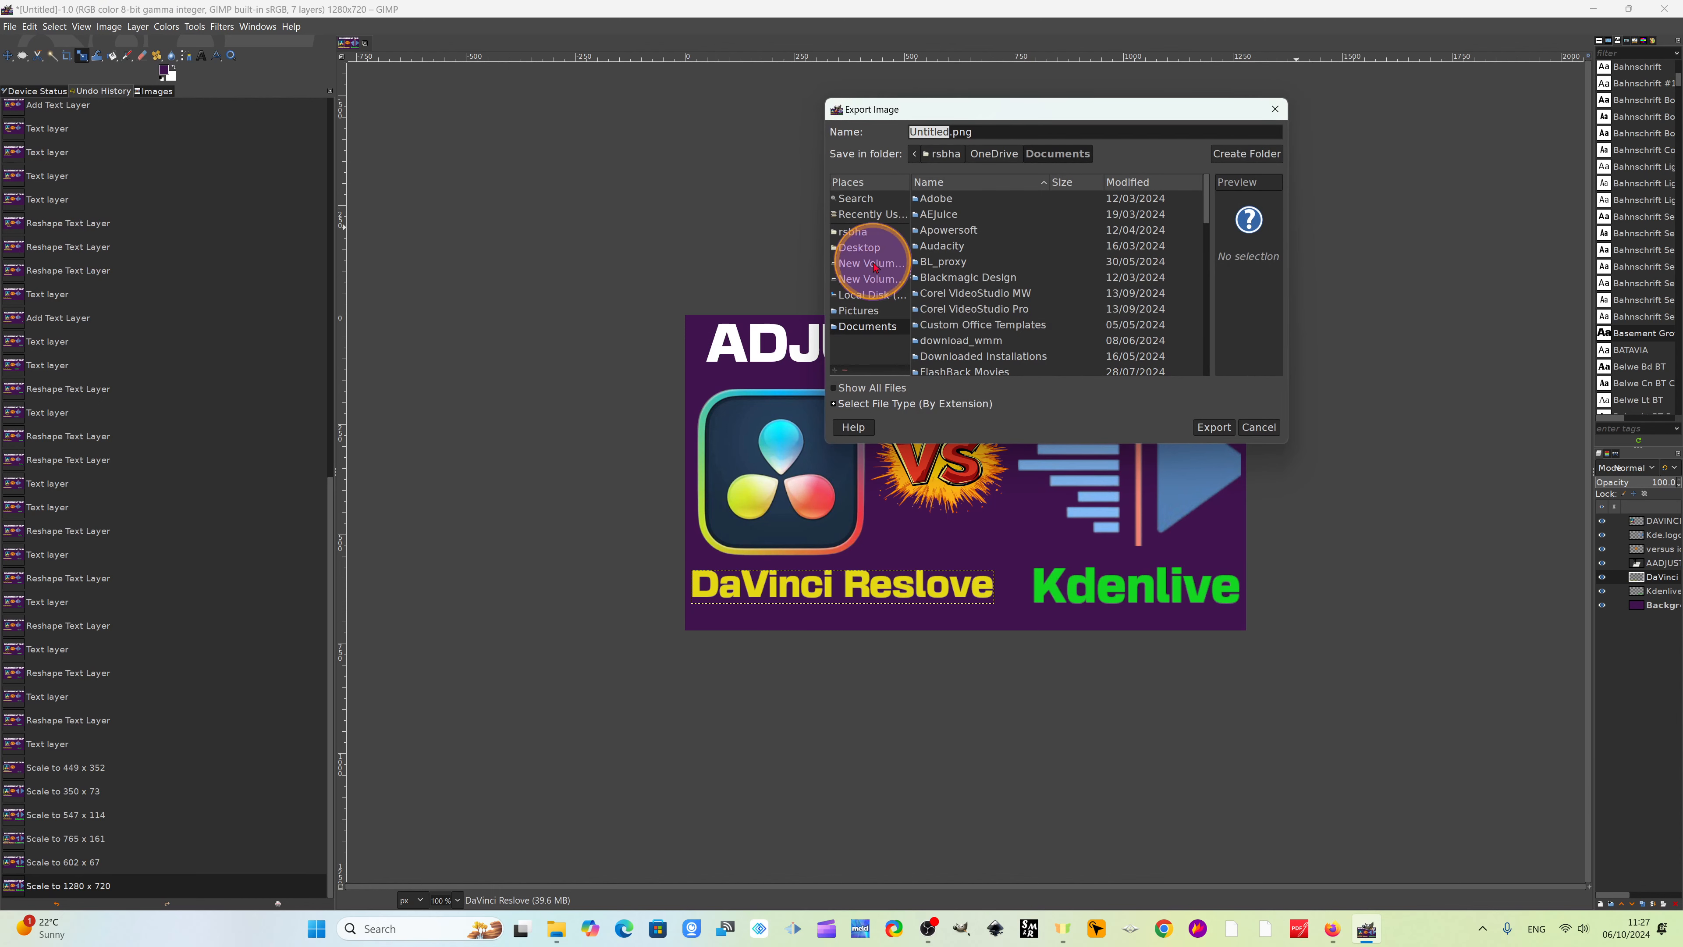
left_click(868, 278)
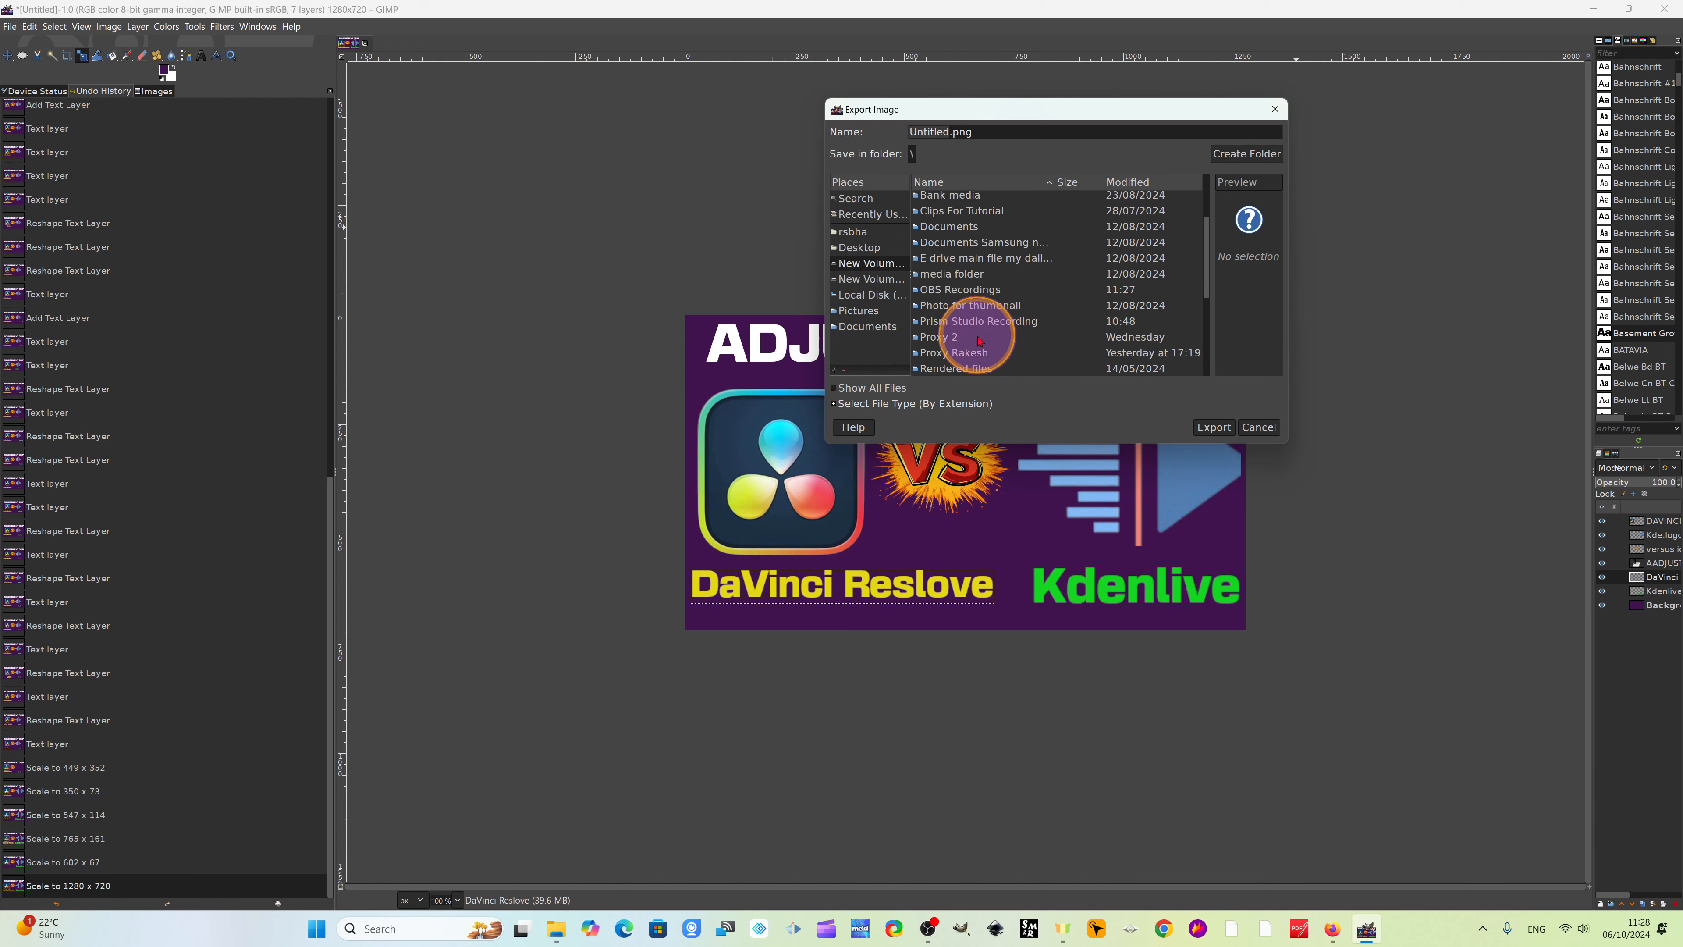
scroll(981, 332, "down", 3)
scroll(980, 345, "down", 5)
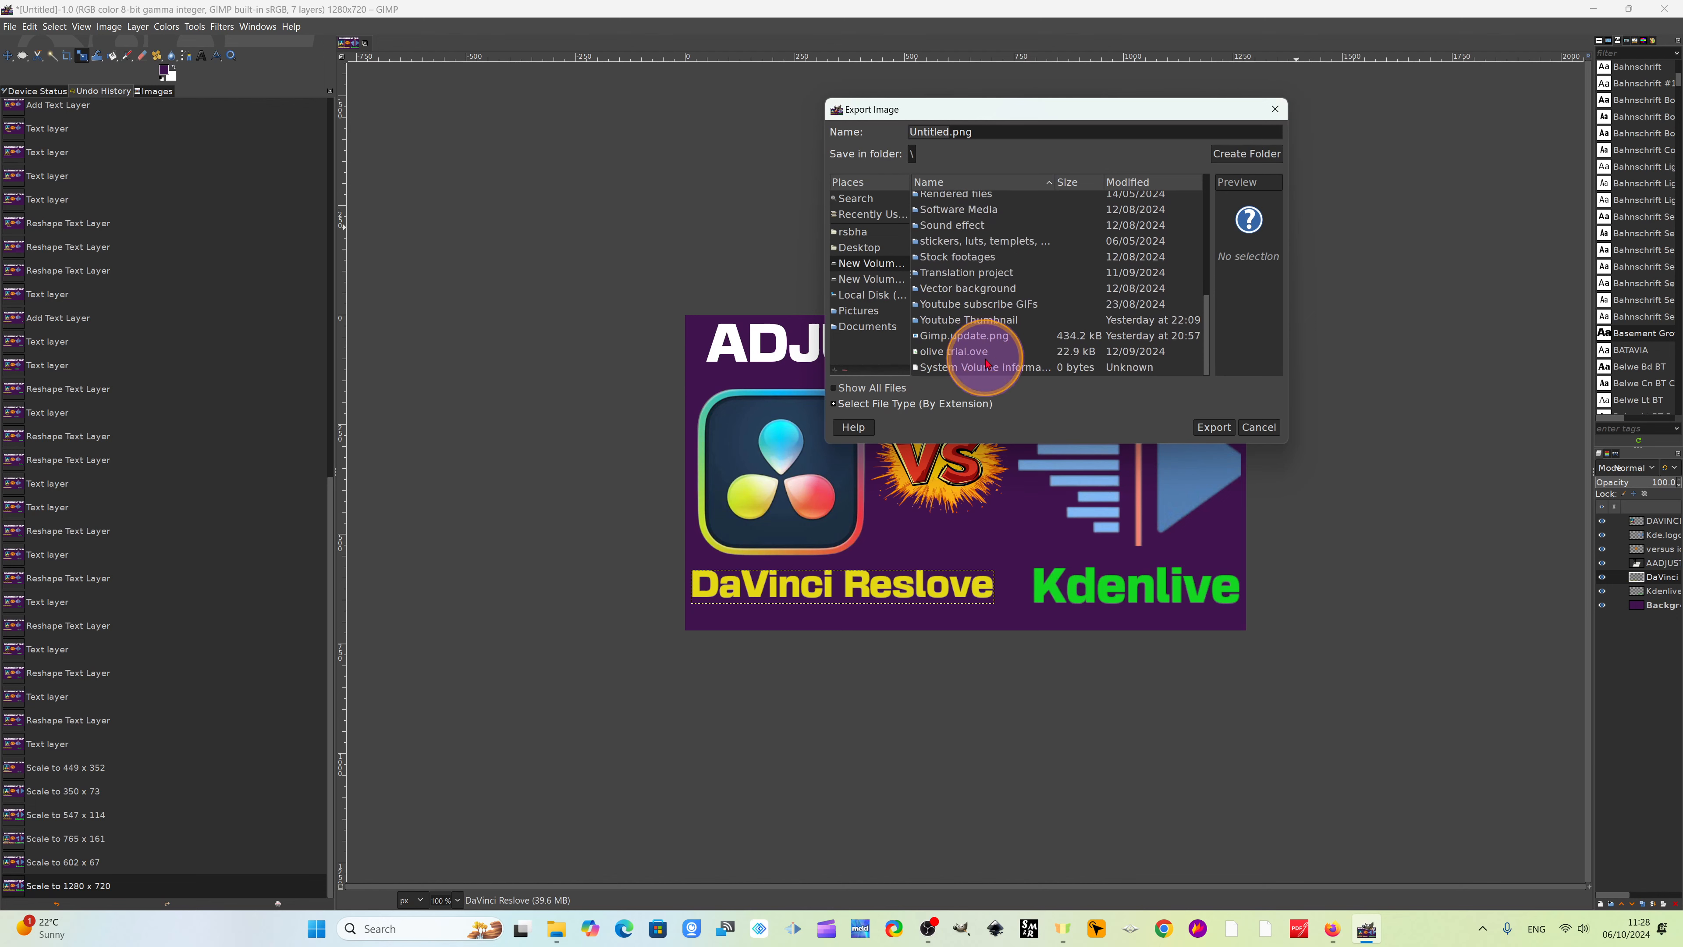
double_click(979, 321)
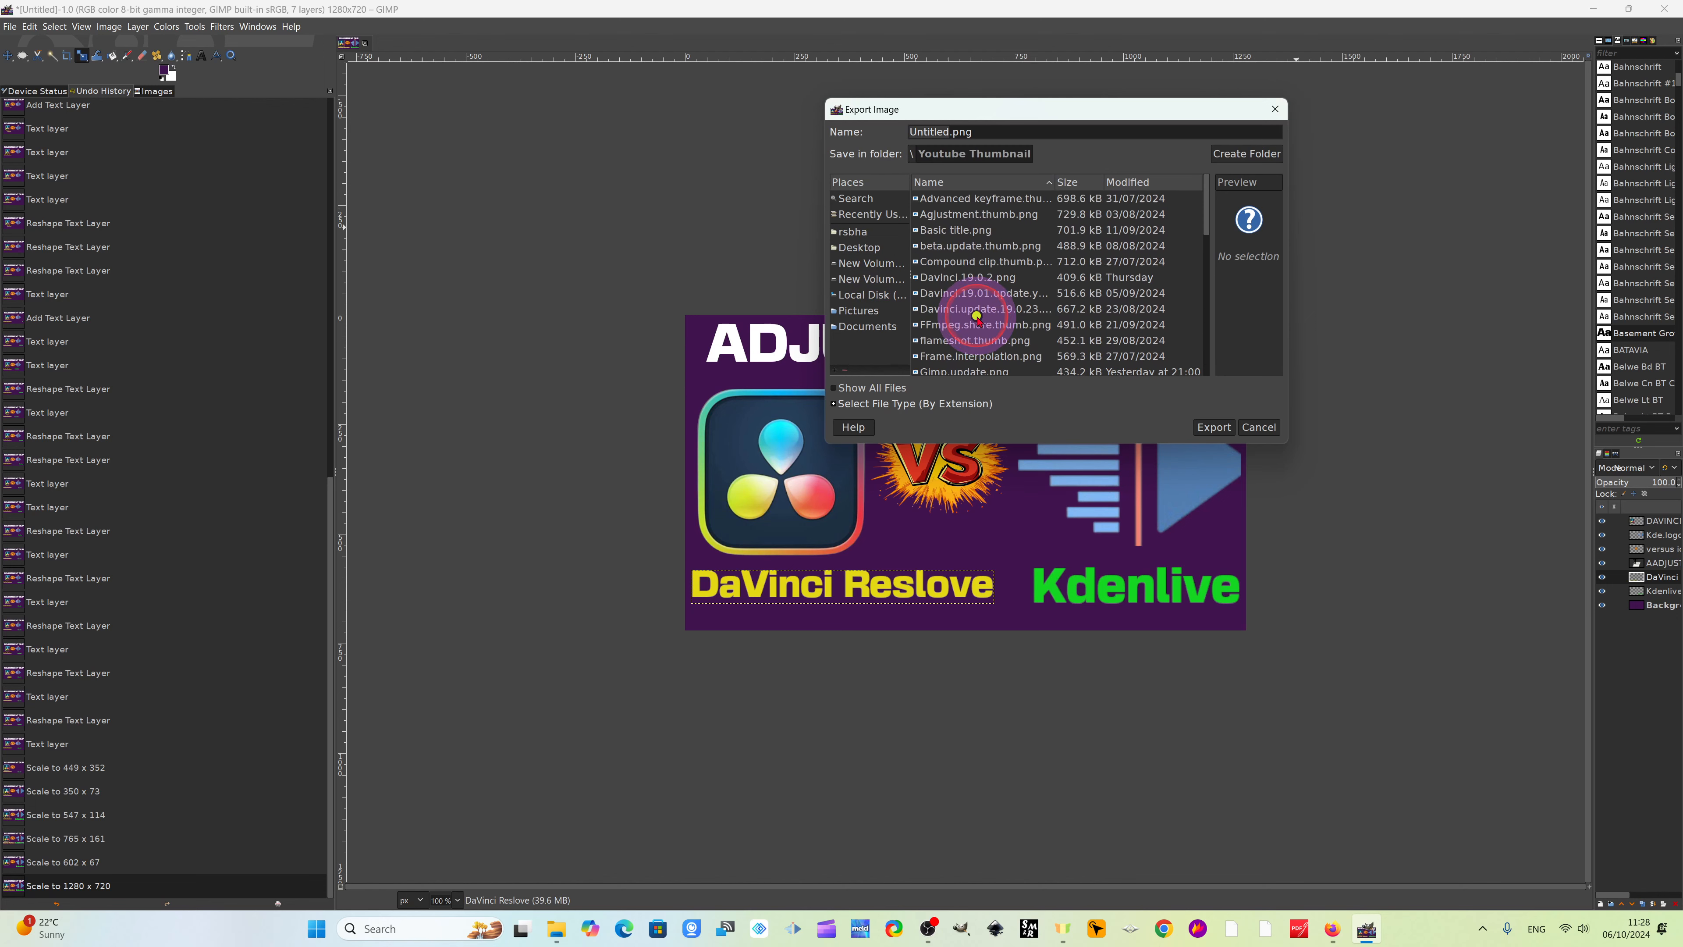
left_click(1212, 427)
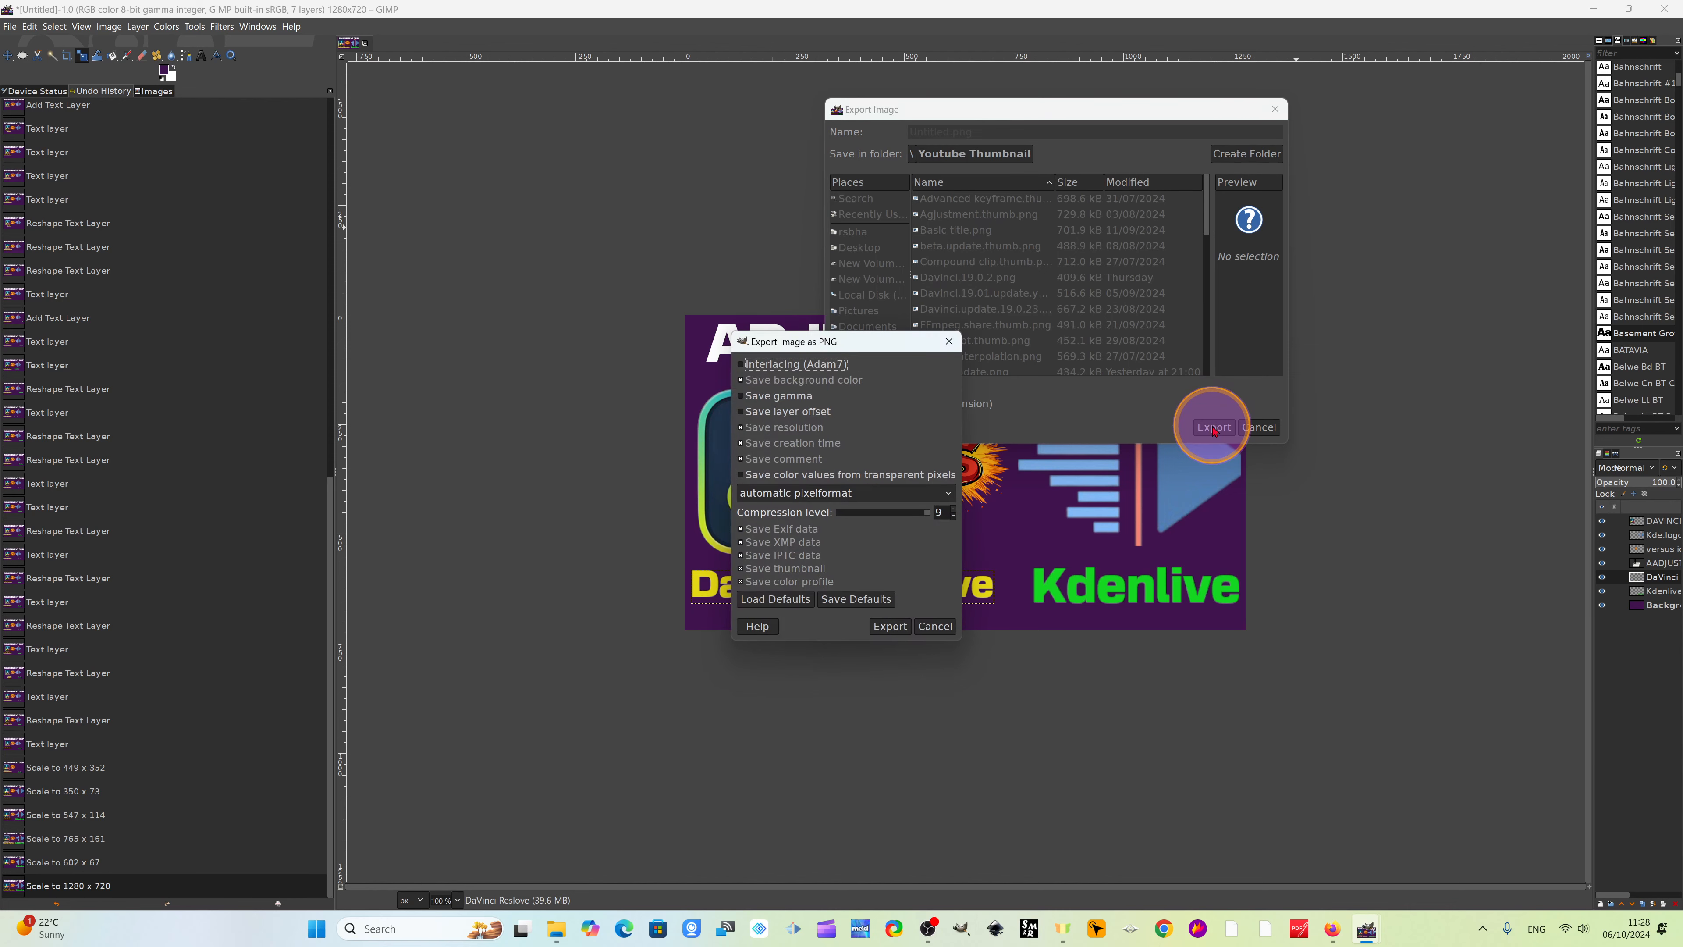
left_click(884, 625)
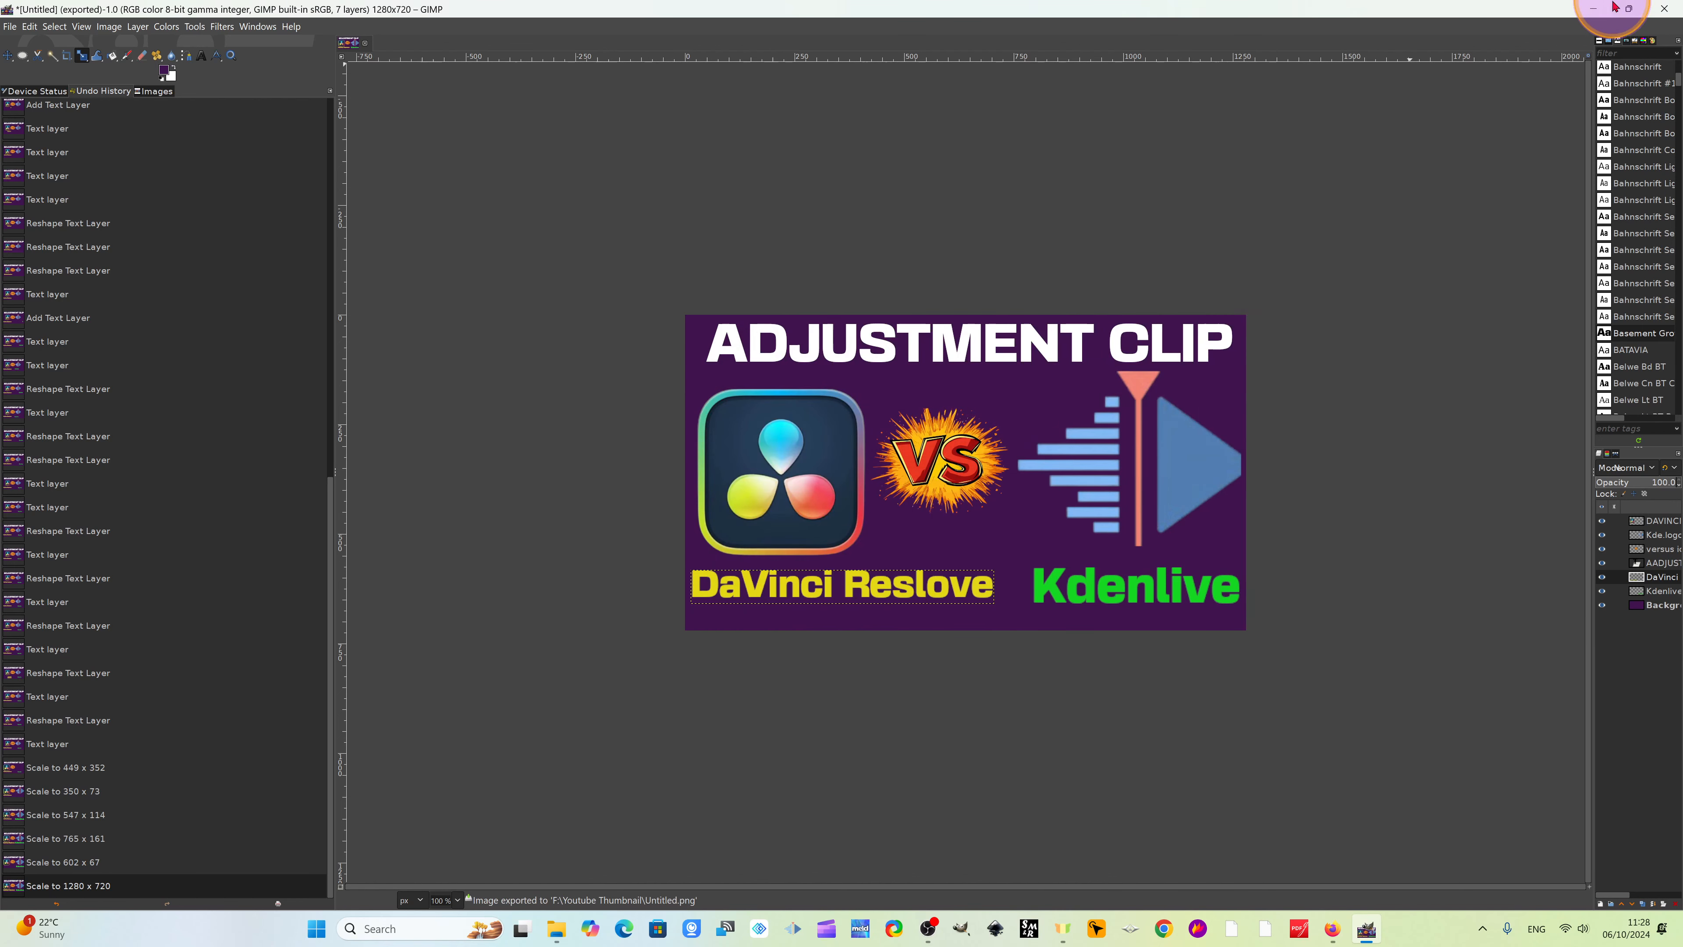
Switch to File Explorer, maximize its window and open the Youtube Thumbnail folder on New Volume (F:).
left_click(1590, 6)
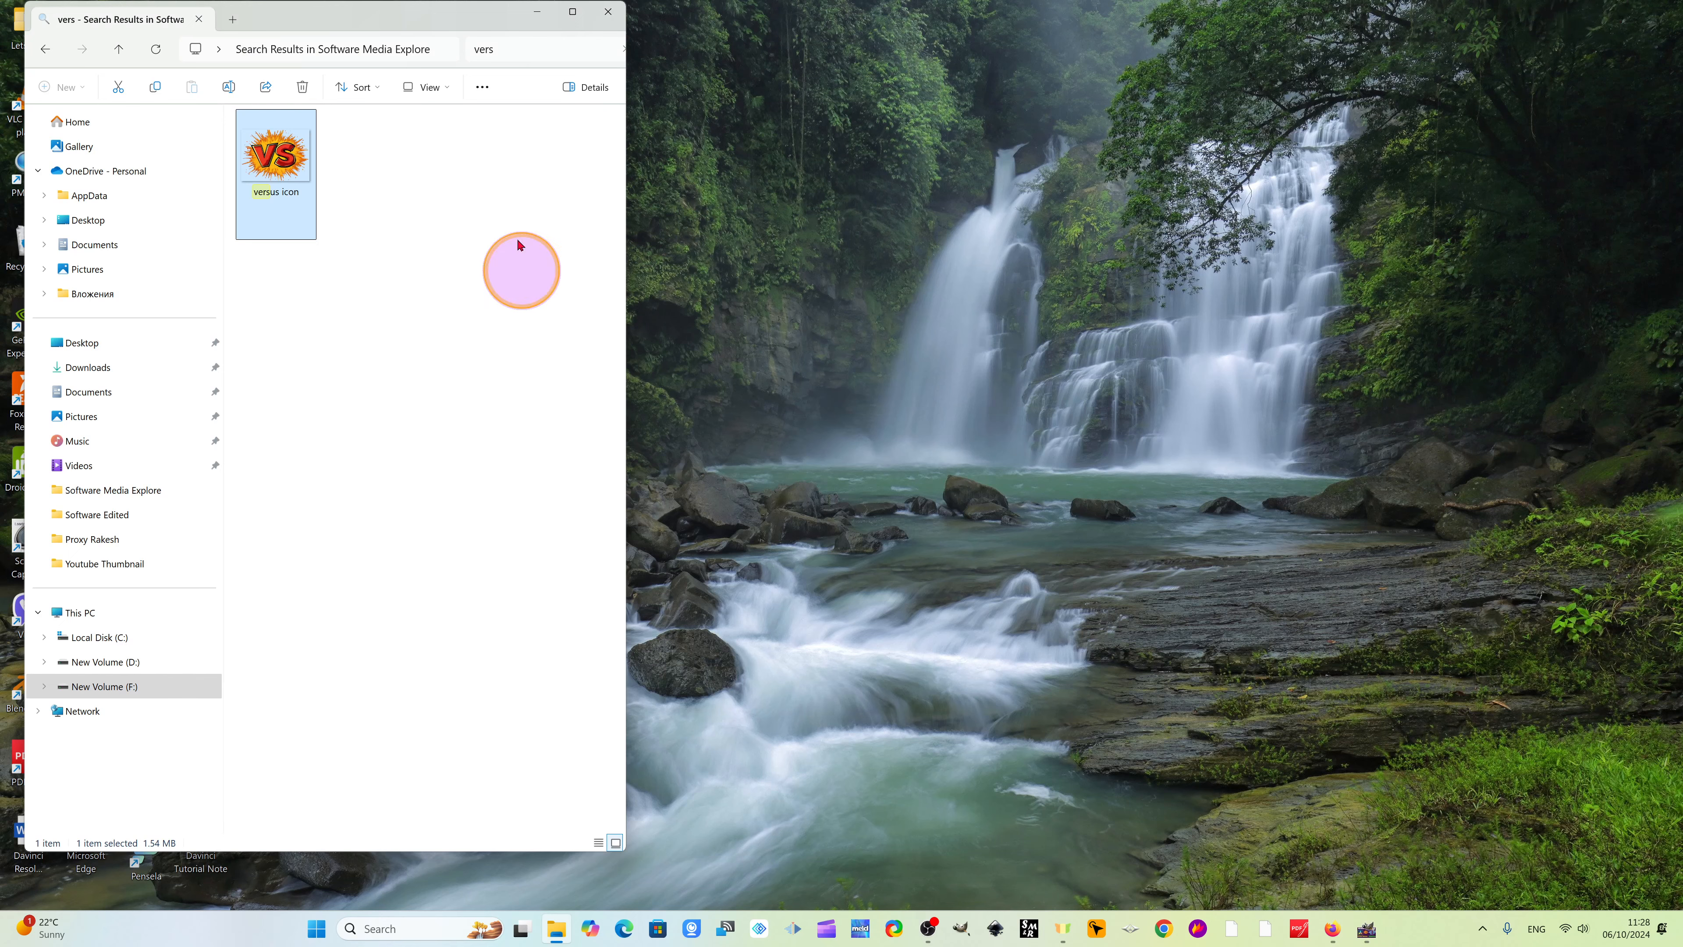
left_click(102, 679)
scroll(353, 665, "right", 1)
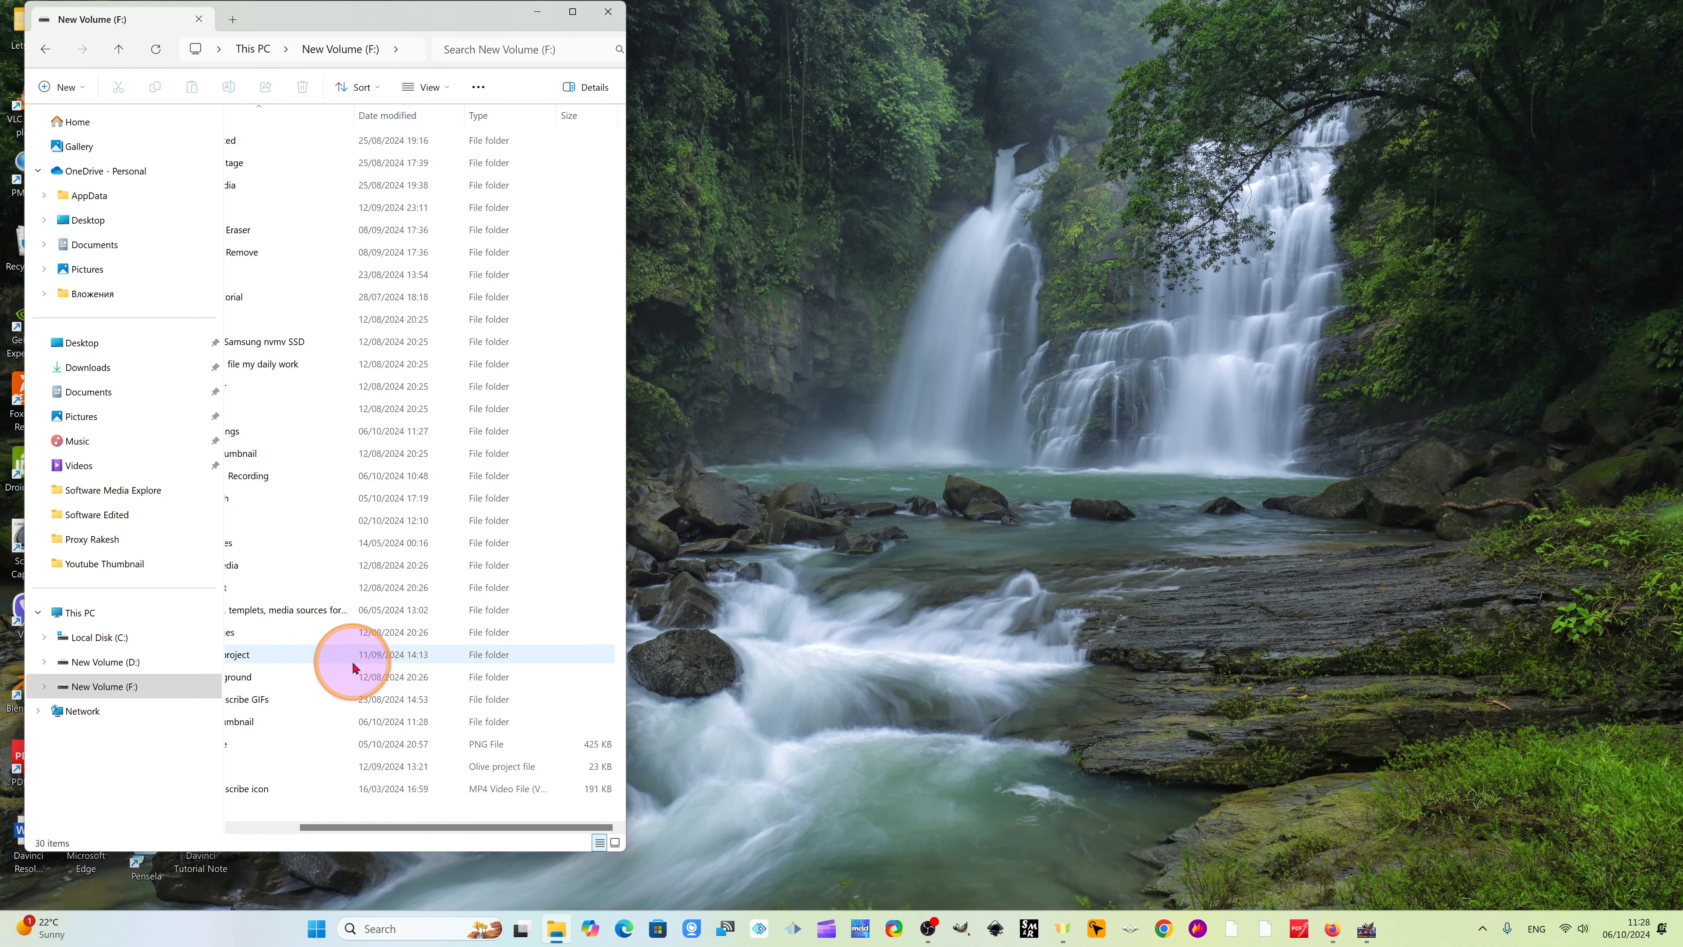
left_click(573, 11)
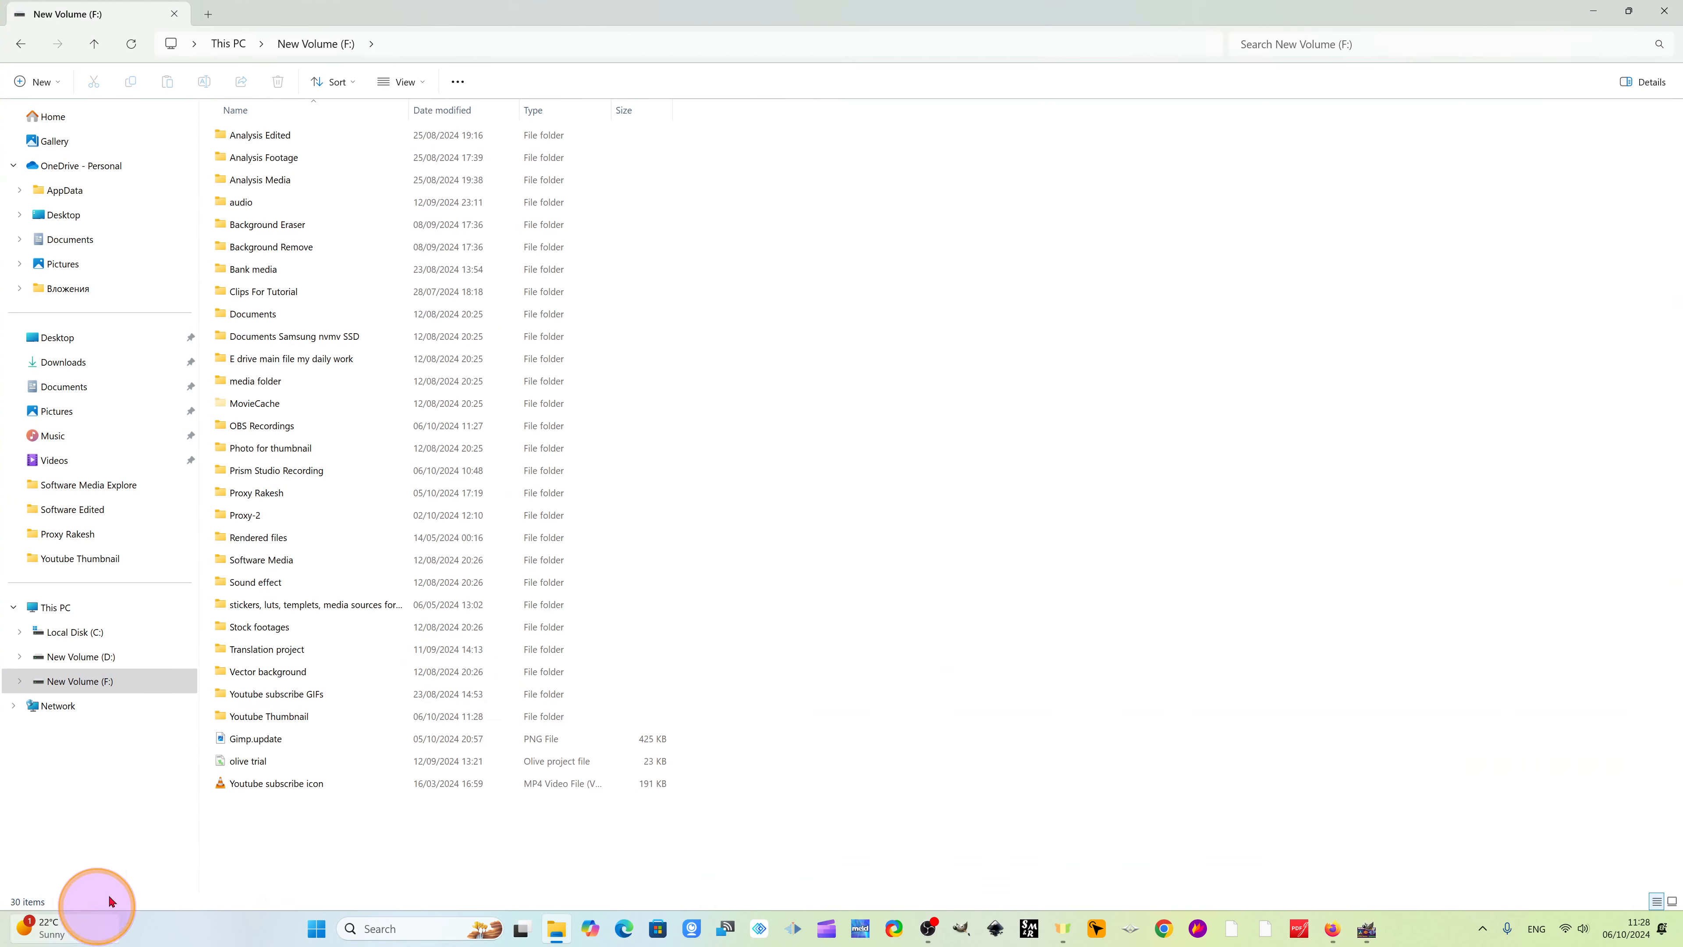
double_click(286, 718)
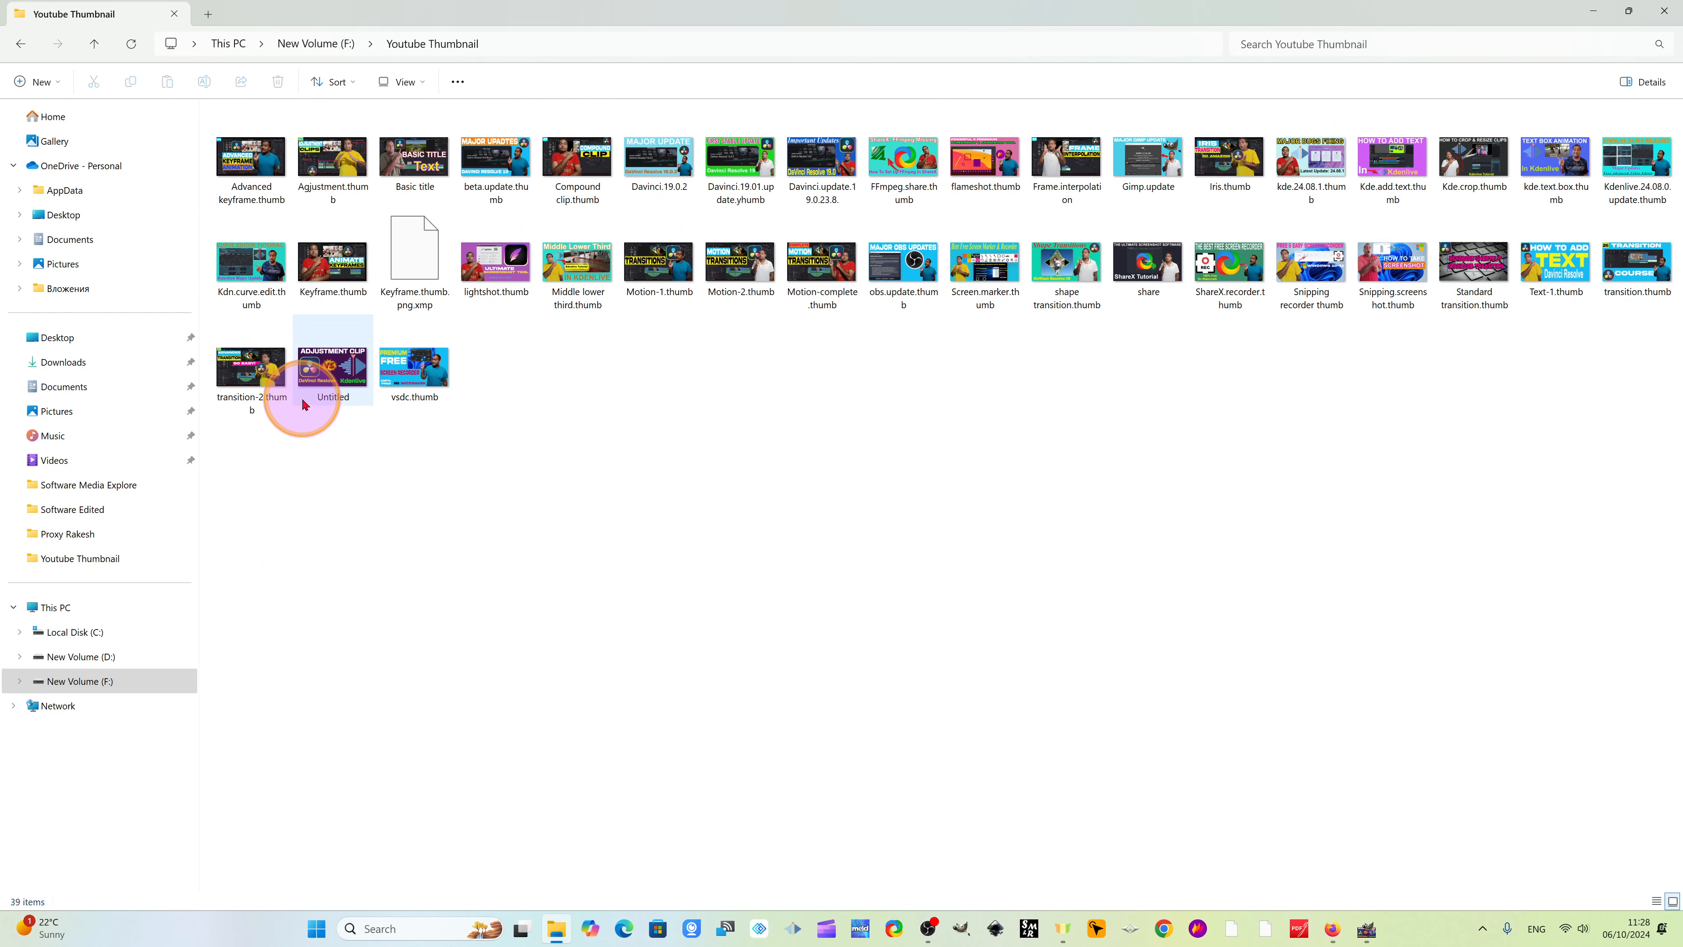
Open the exported Untitled.png in the image viewer to check the thumbnail and close the viewer.
left_click(326, 386)
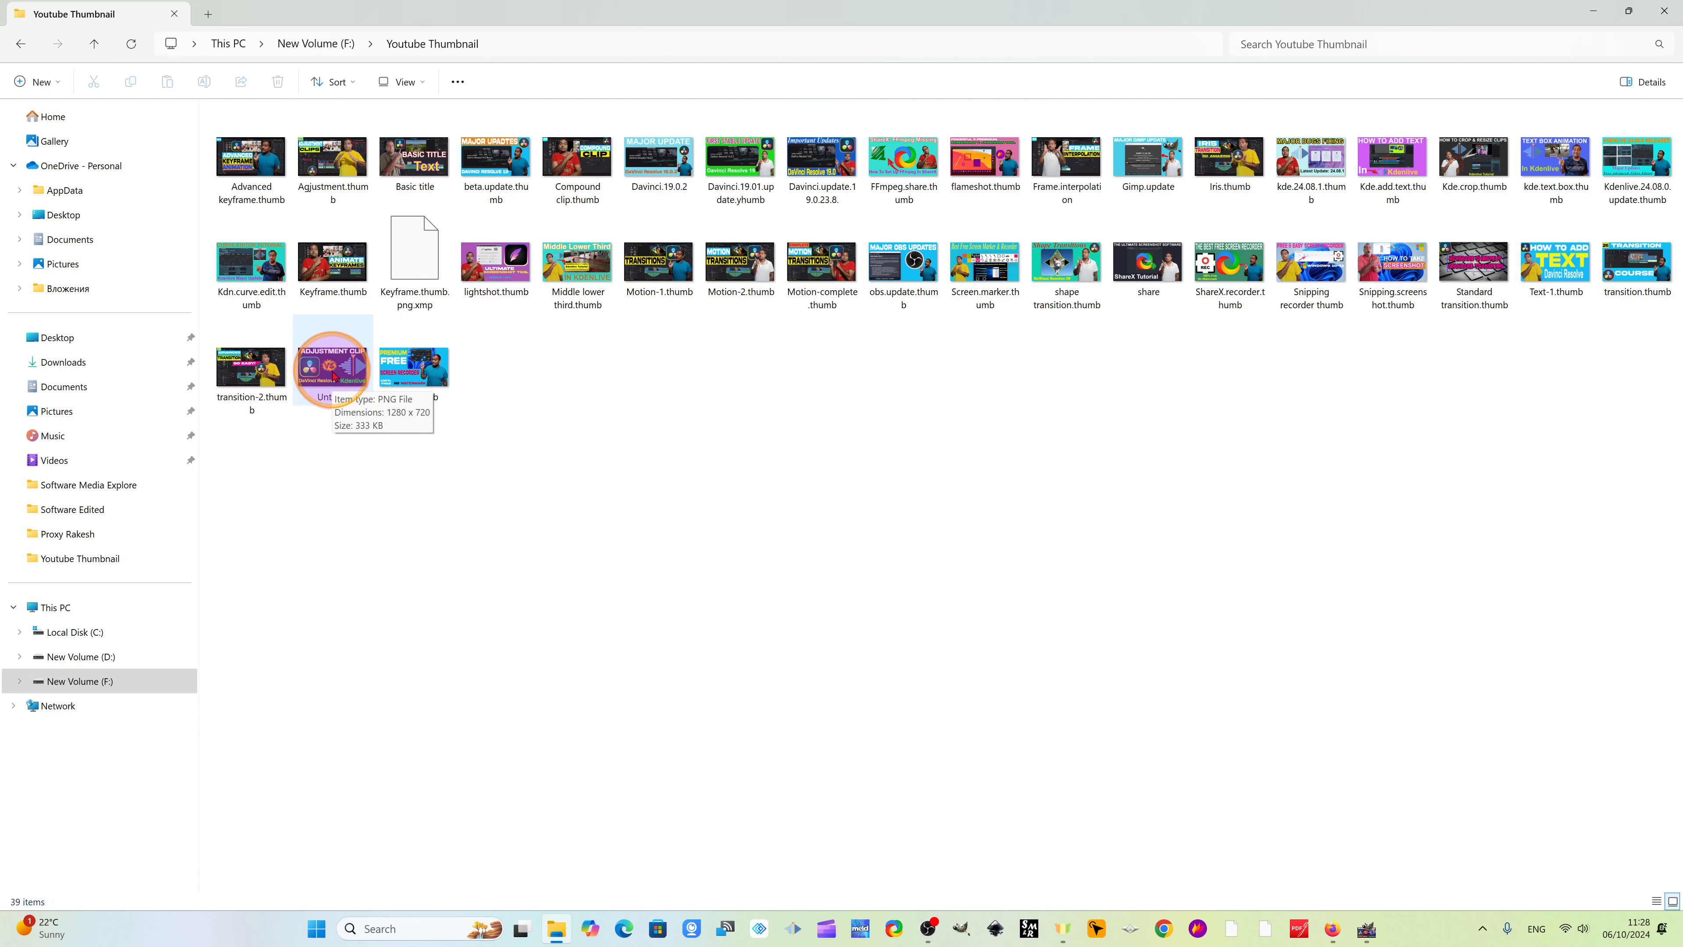
double_click(333, 376)
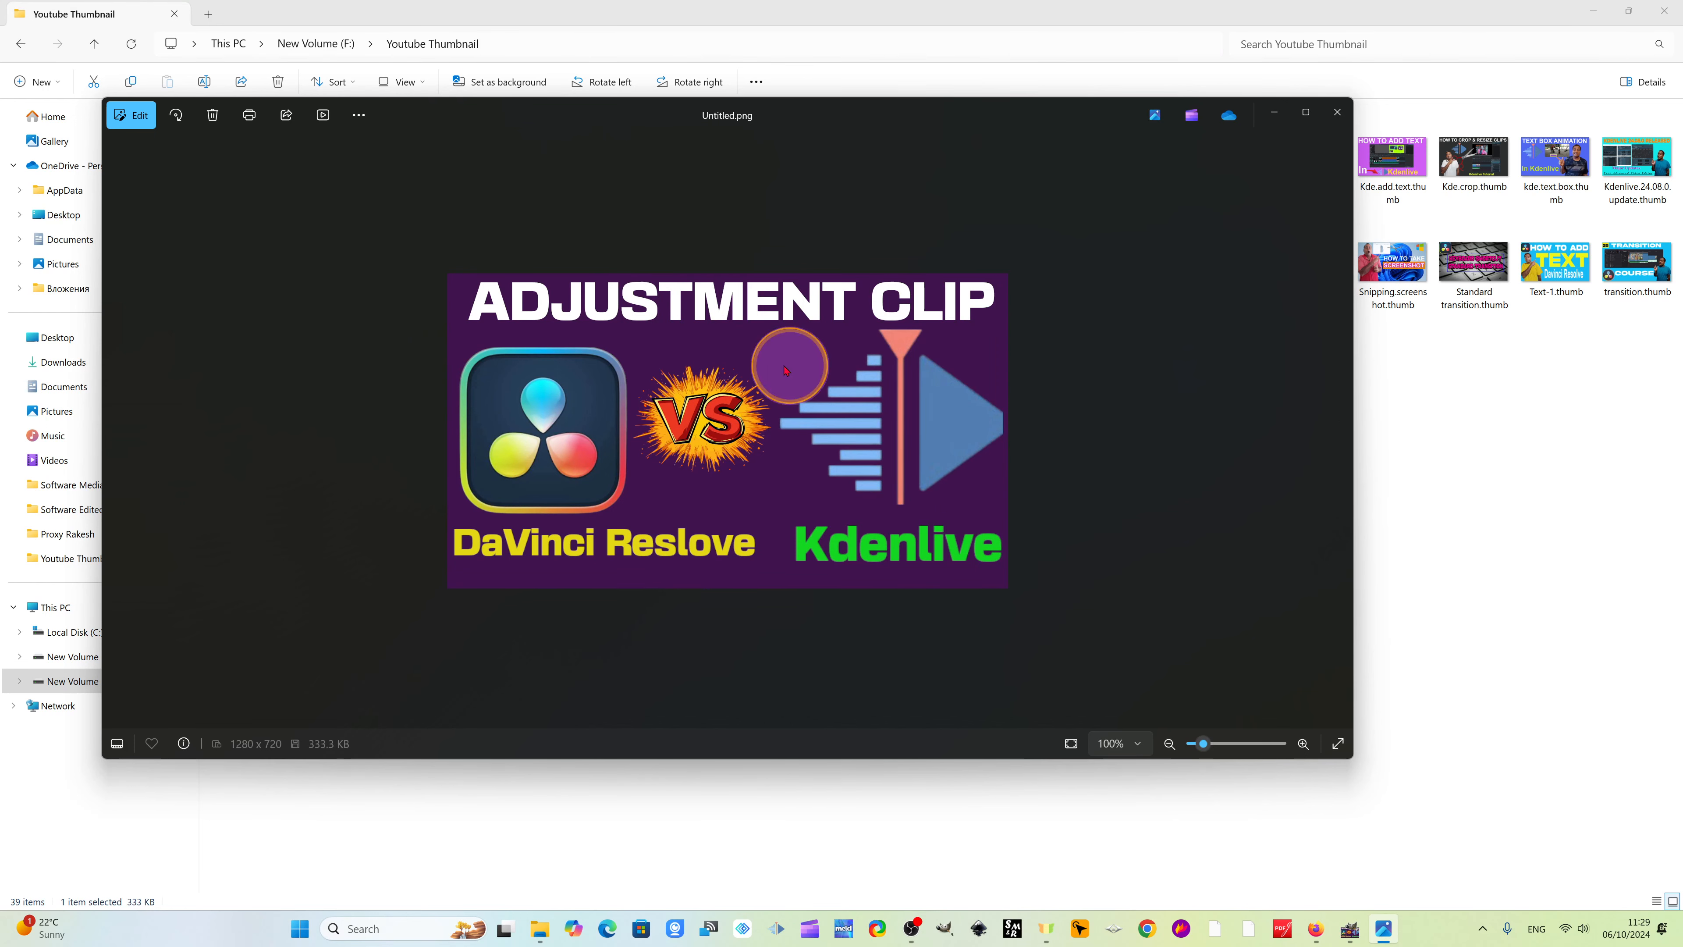
left_click(1337, 112)
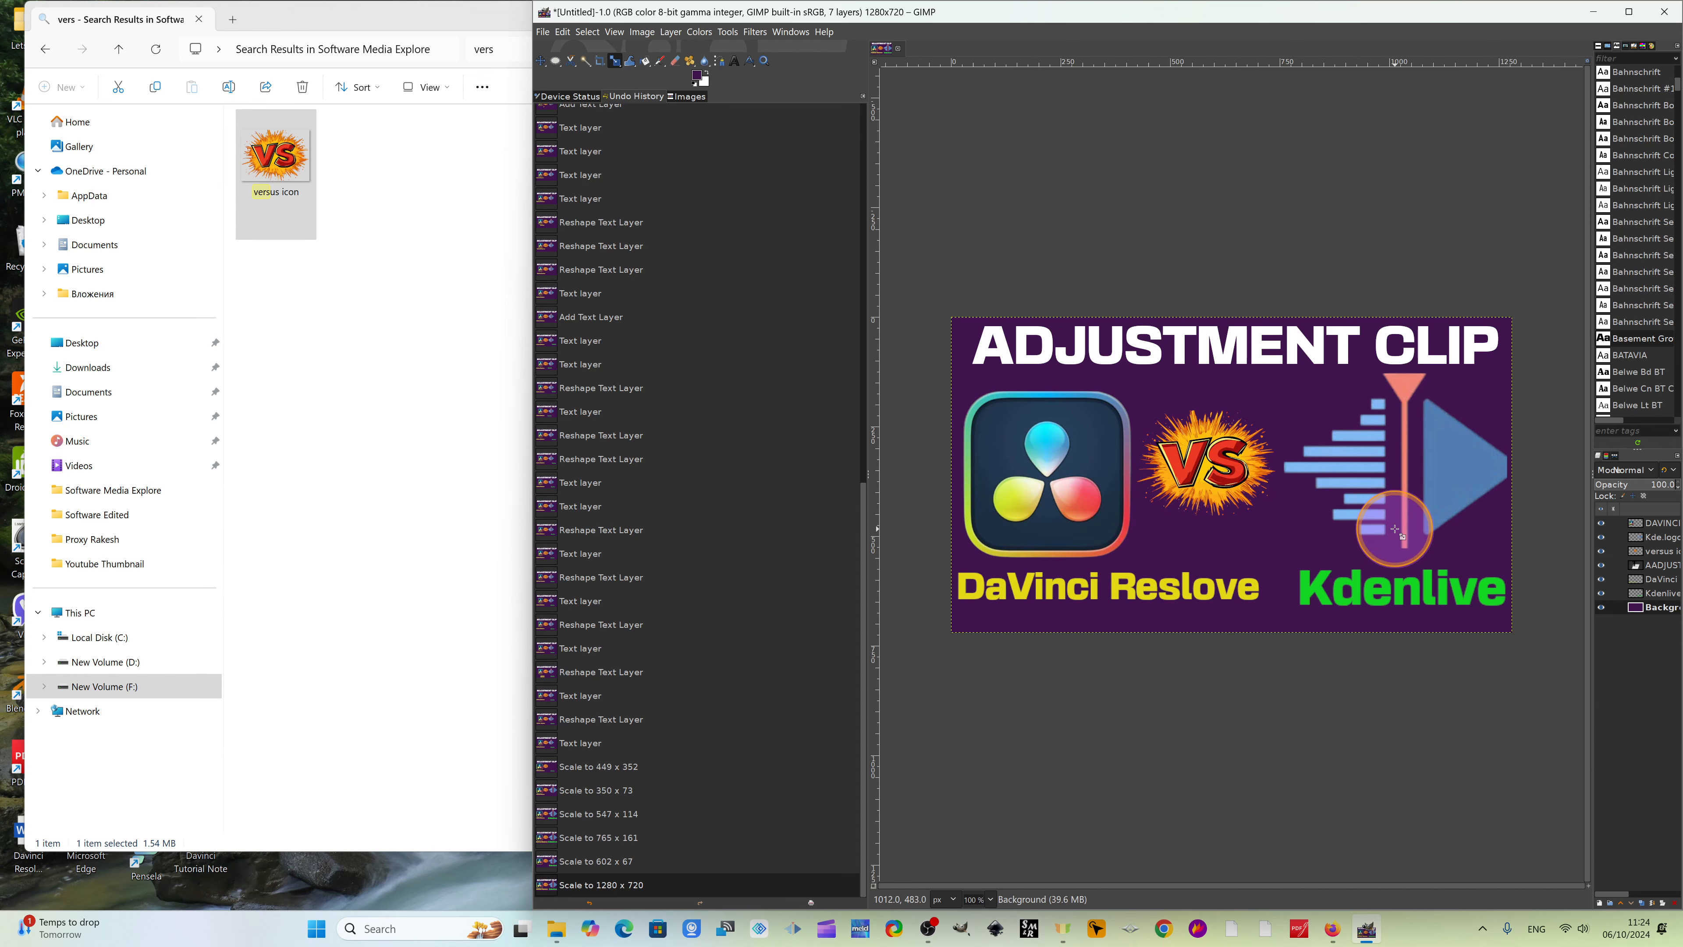
Maximize the GIMP window, switch to Firefox and look through the Resolve4u YouTube channel's Community page in full width.
left_click(1634, 13)
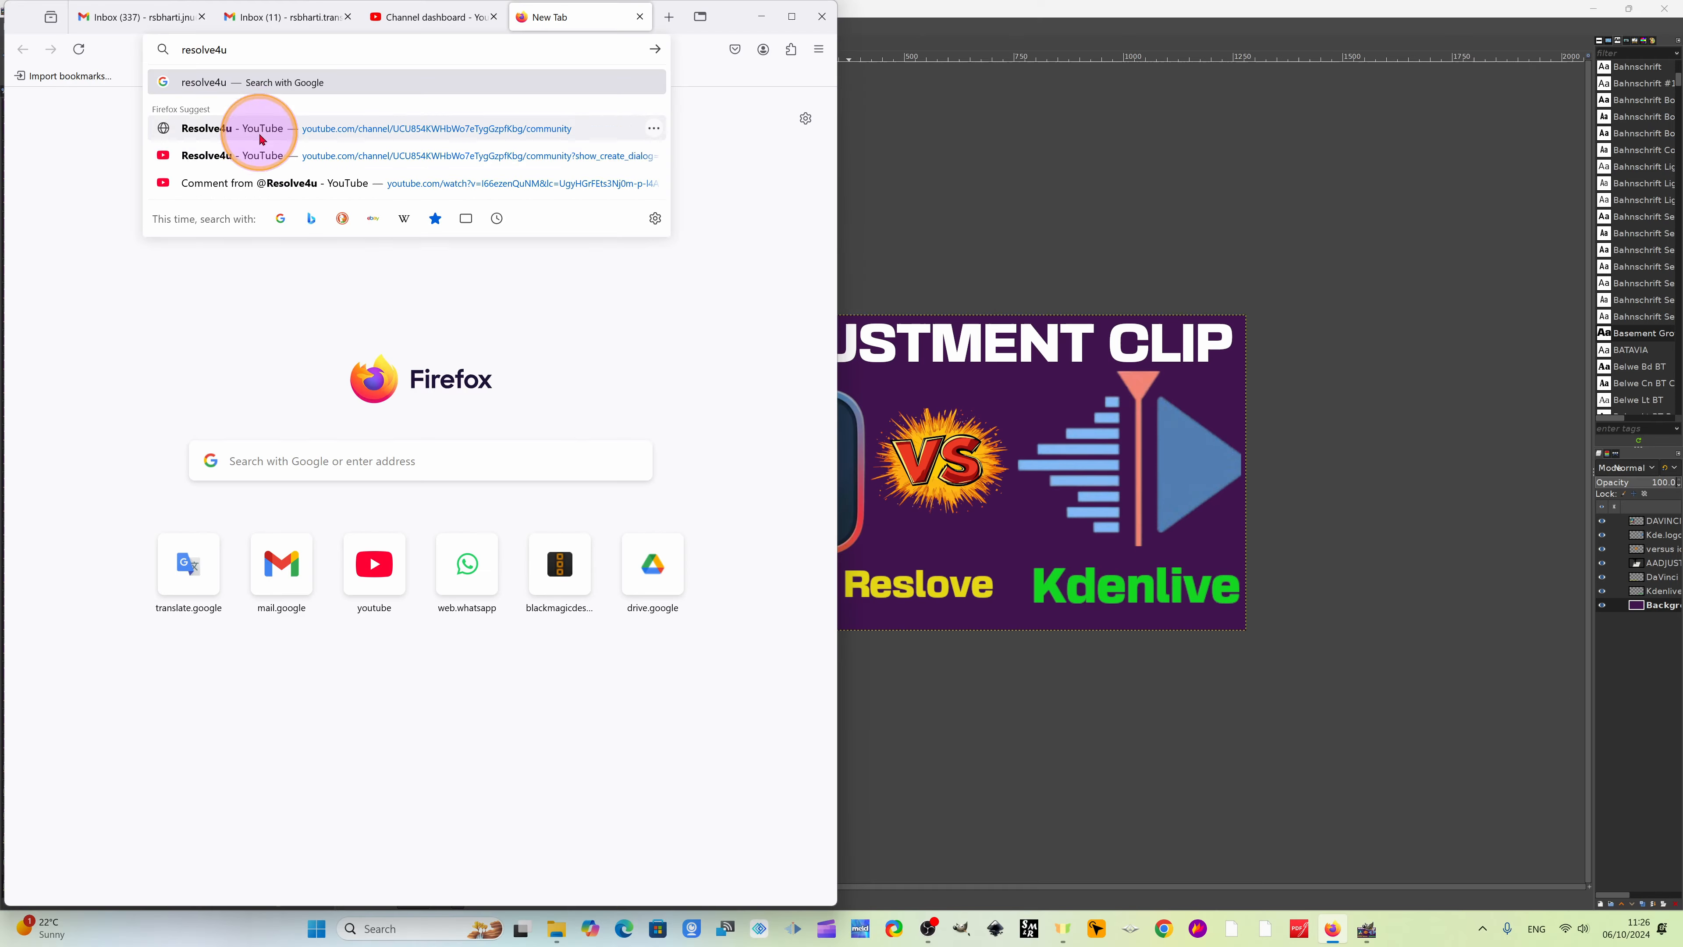
left_click(249, 154)
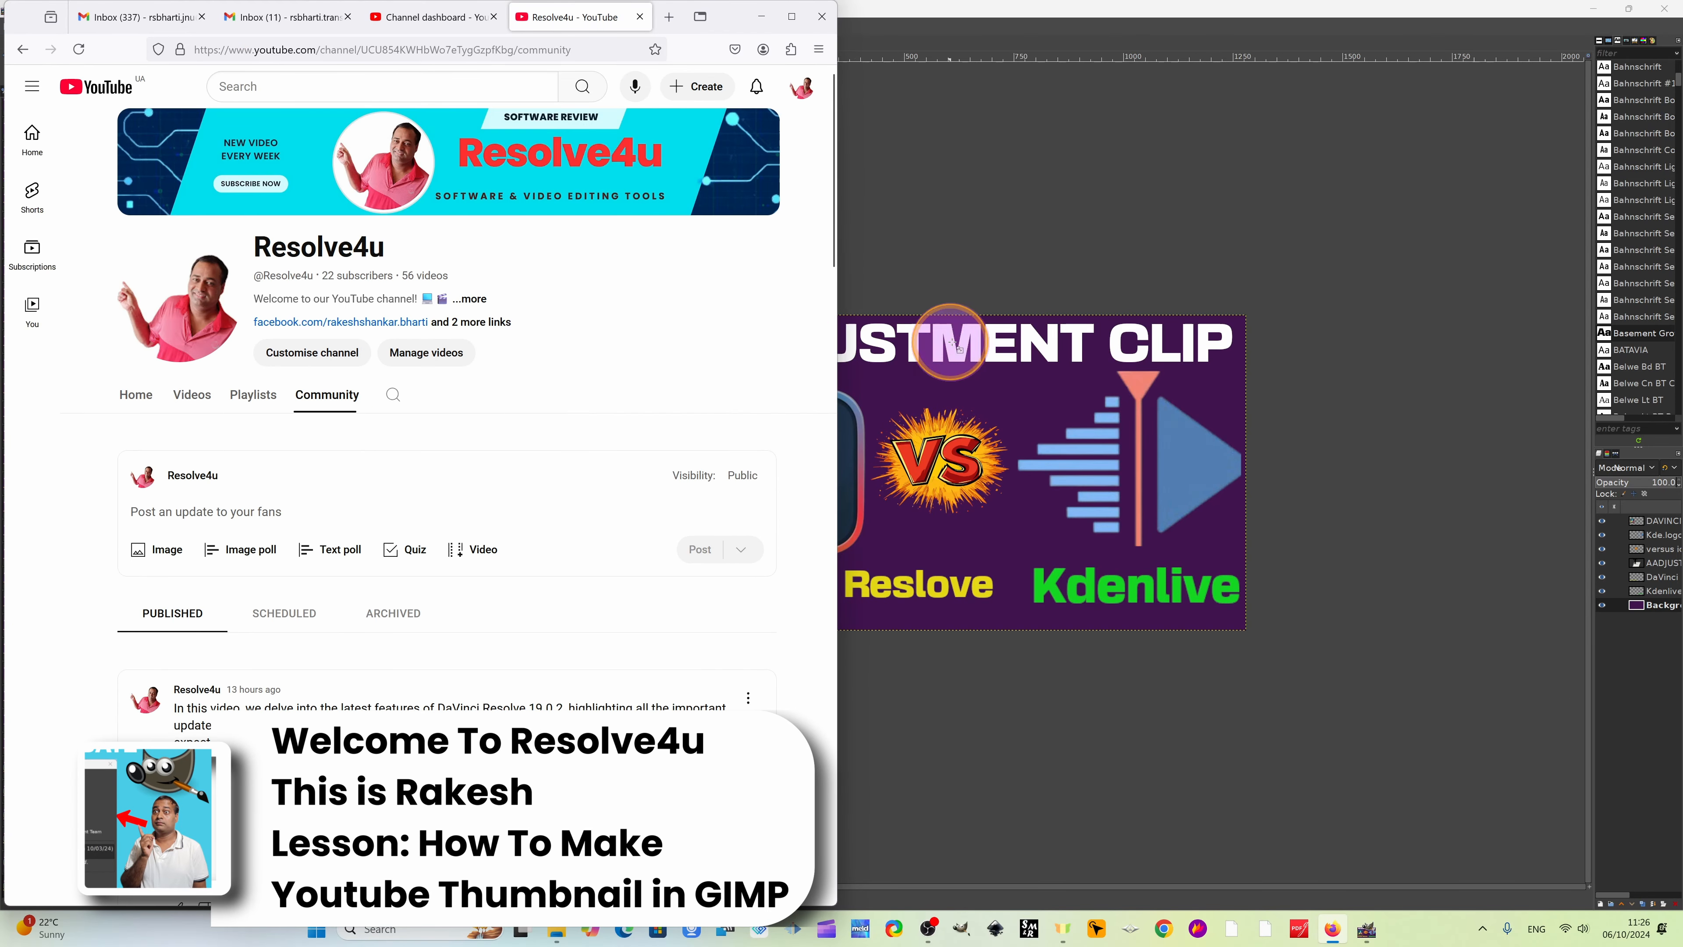
left_click(793, 21)
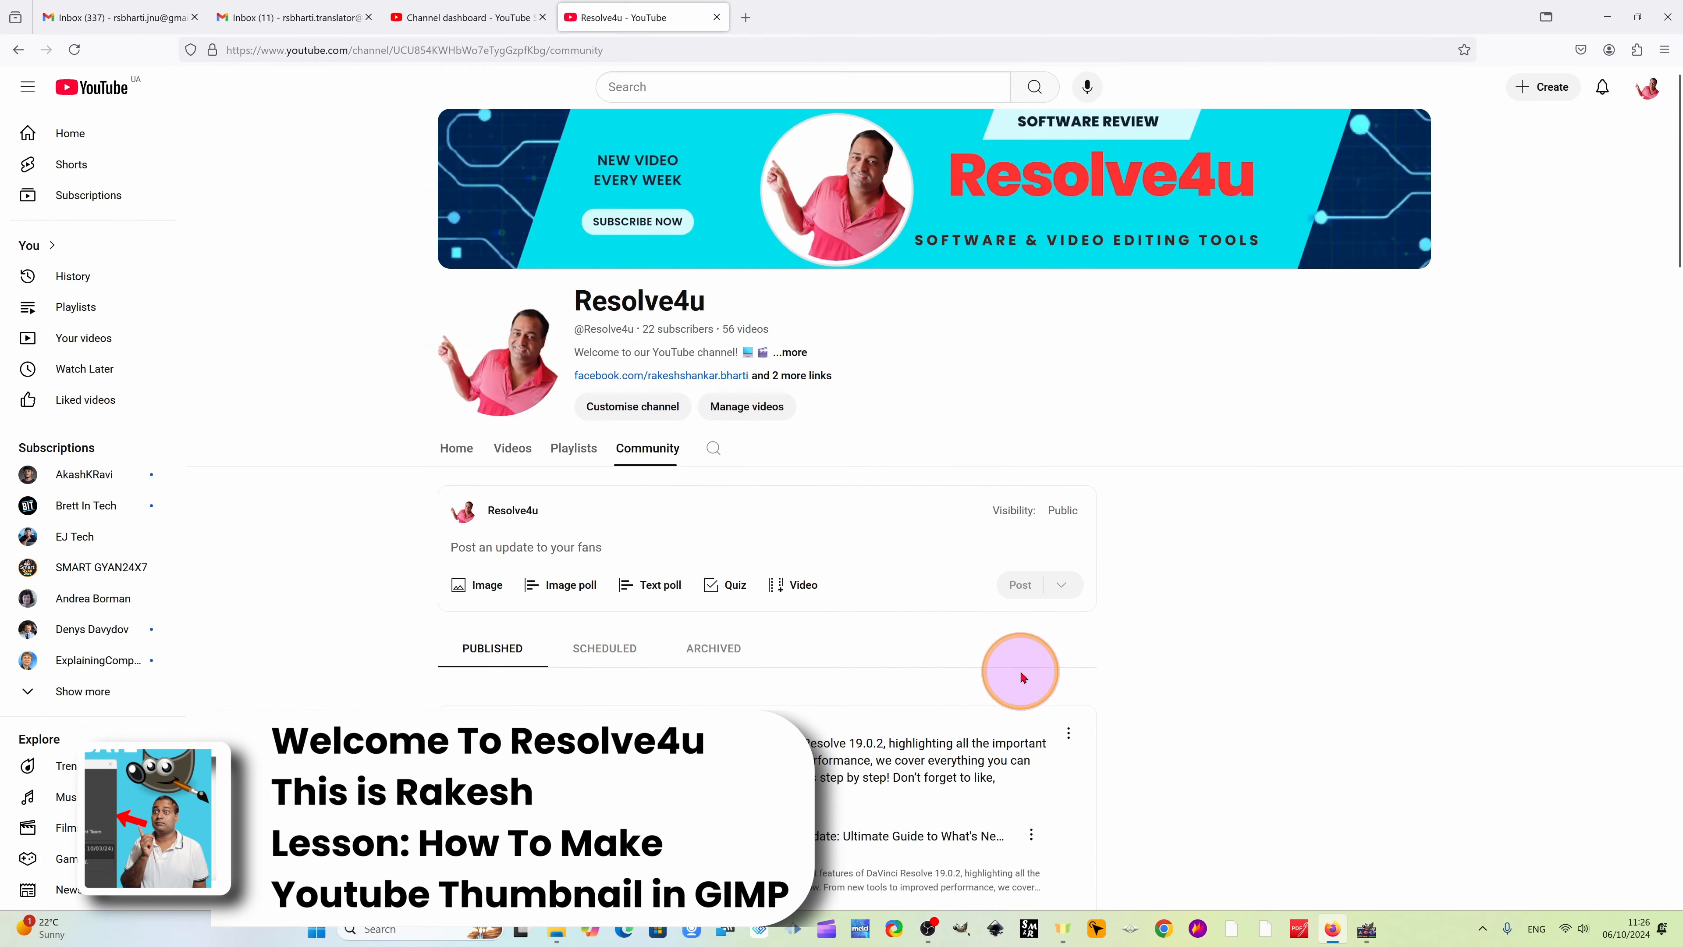
scroll(941, 656, "down", 15)
scroll(854, 630, "up", 15)
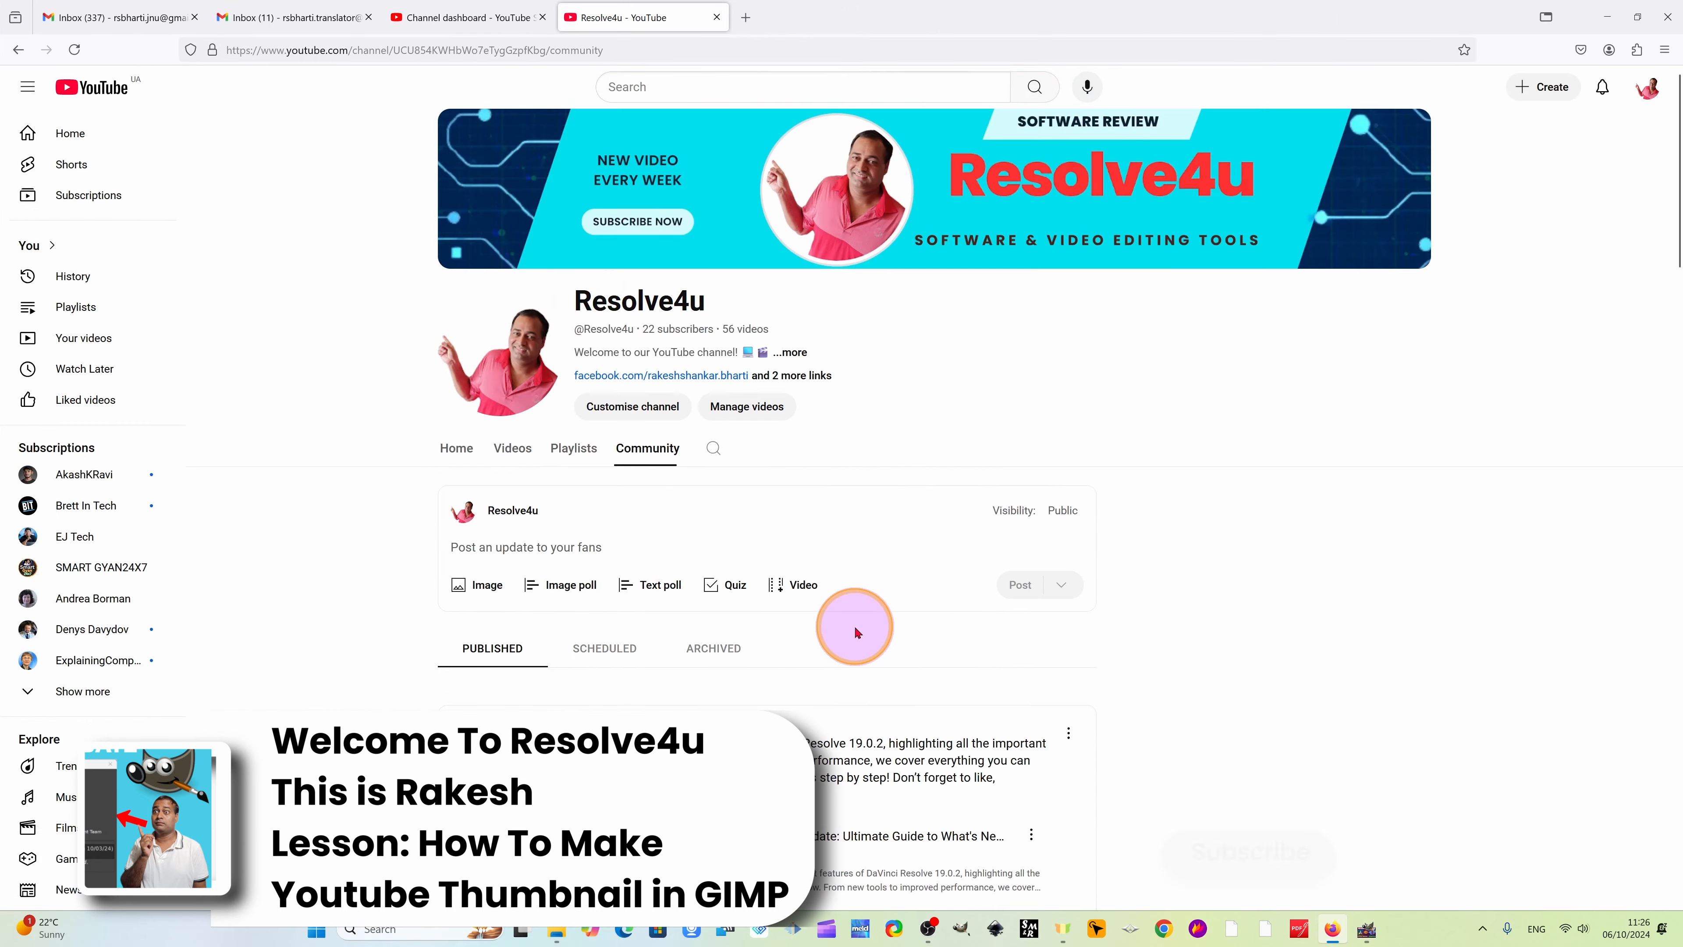
Examine the Resolve4u channel's Home and Playlists pages and return to the thumbnail in GIMP.
left_click(454, 451)
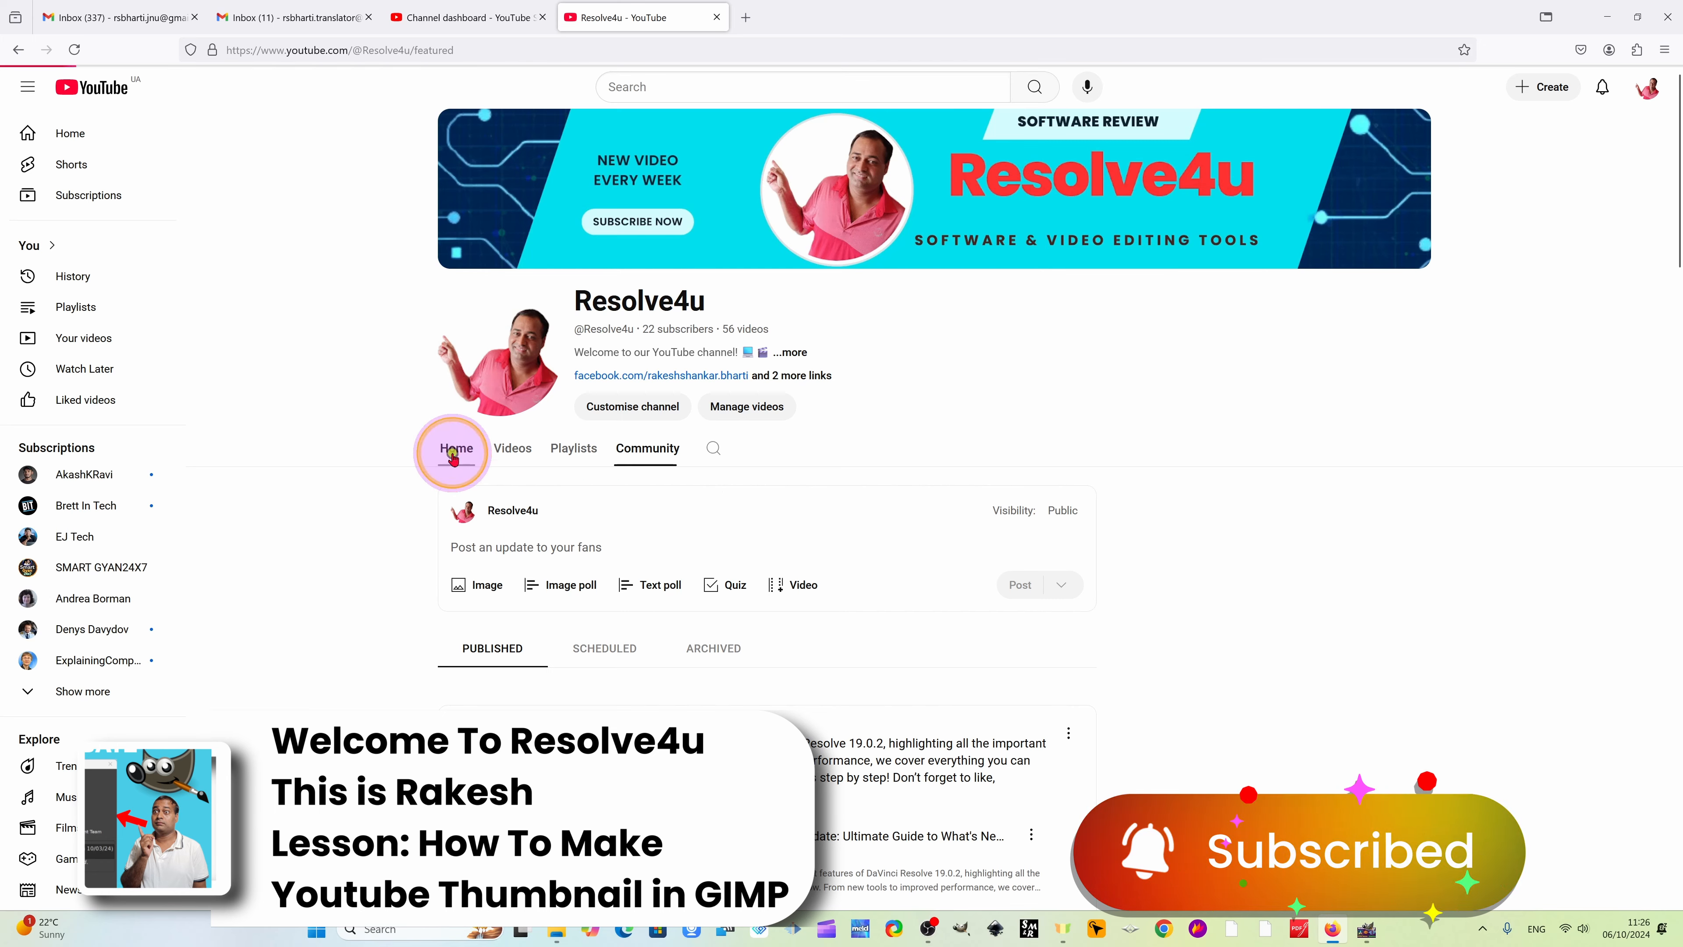
scroll(1052, 600, "down", 5)
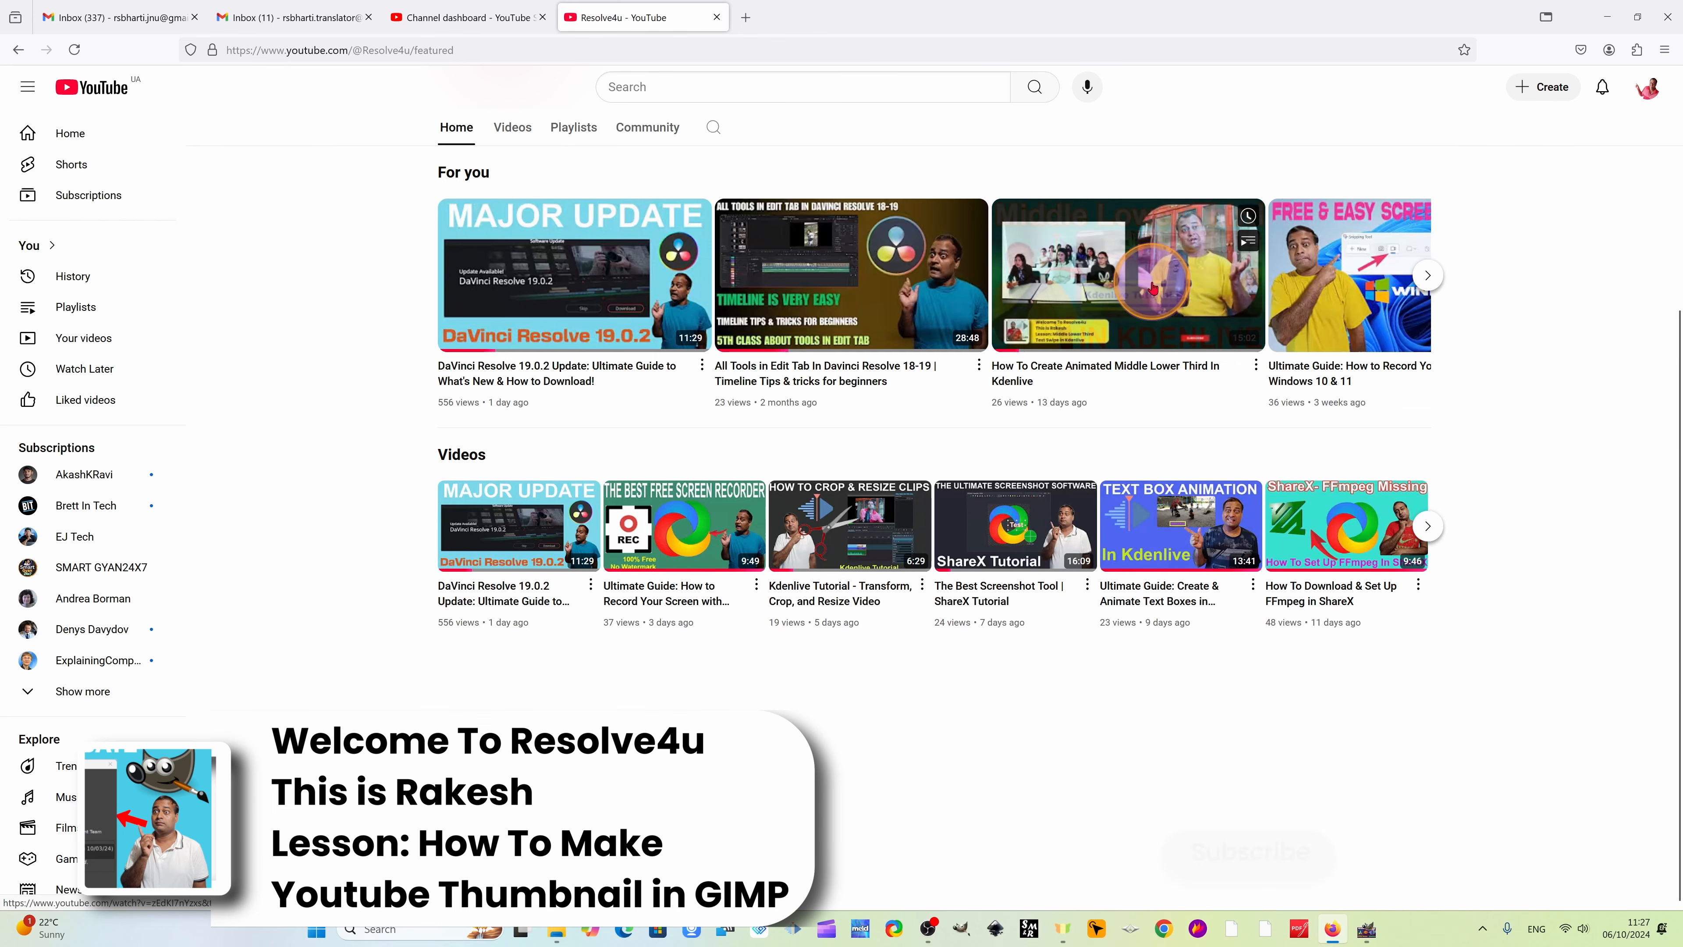
left_click(573, 144)
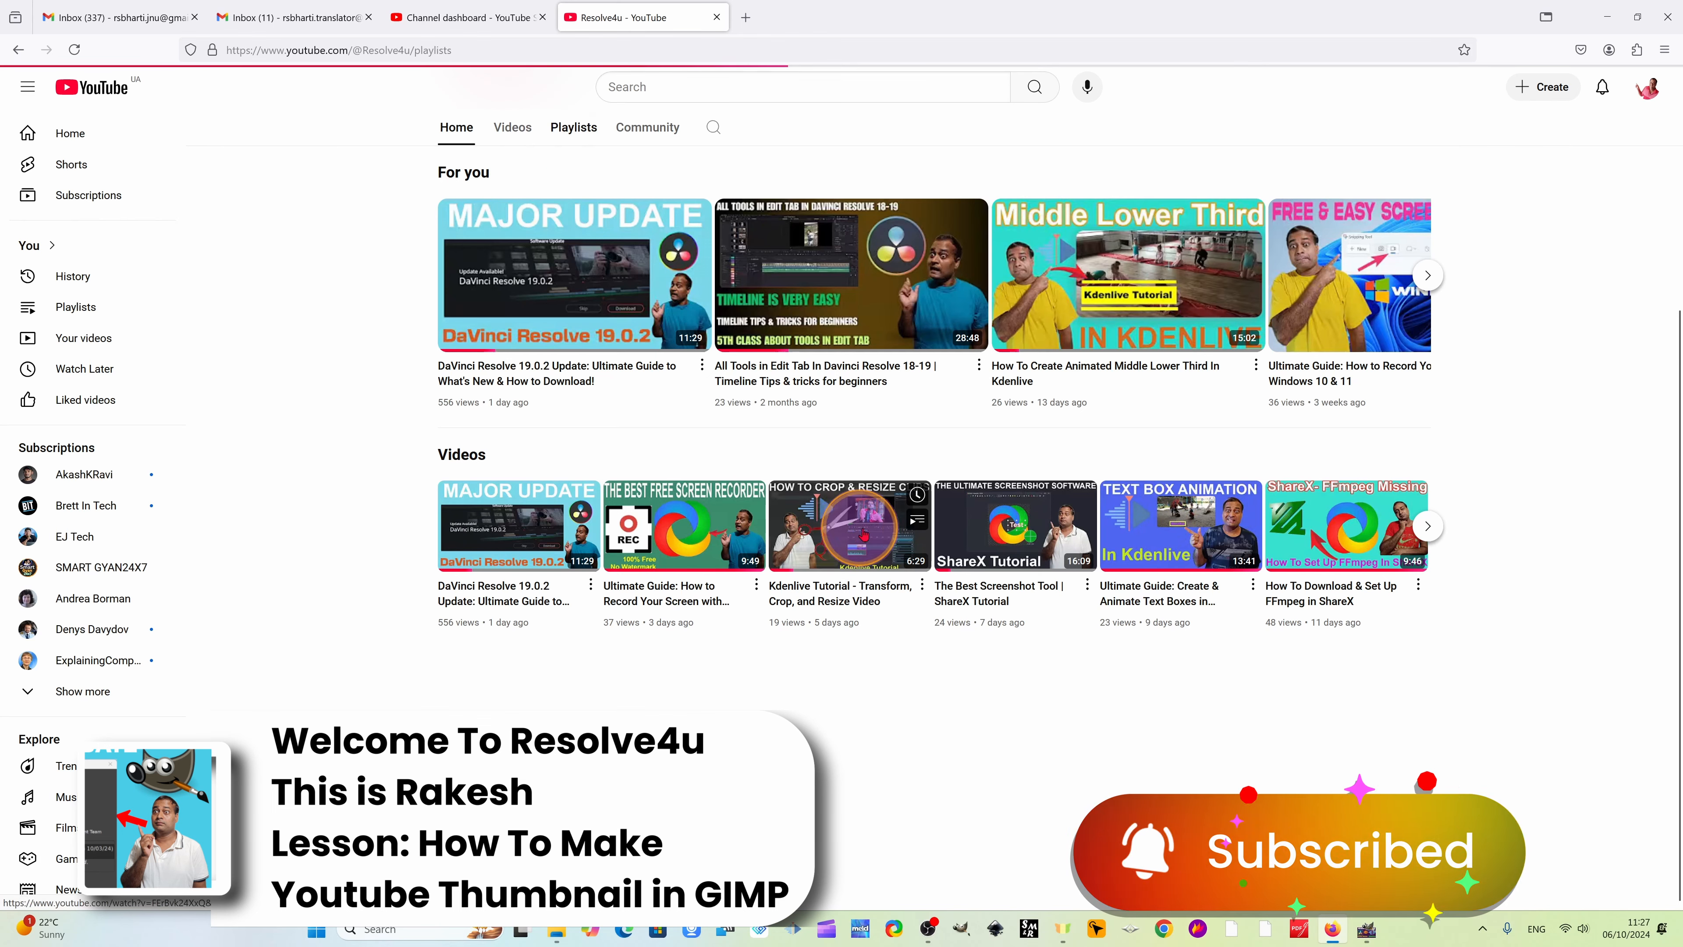
scroll(853, 544, "up", 5)
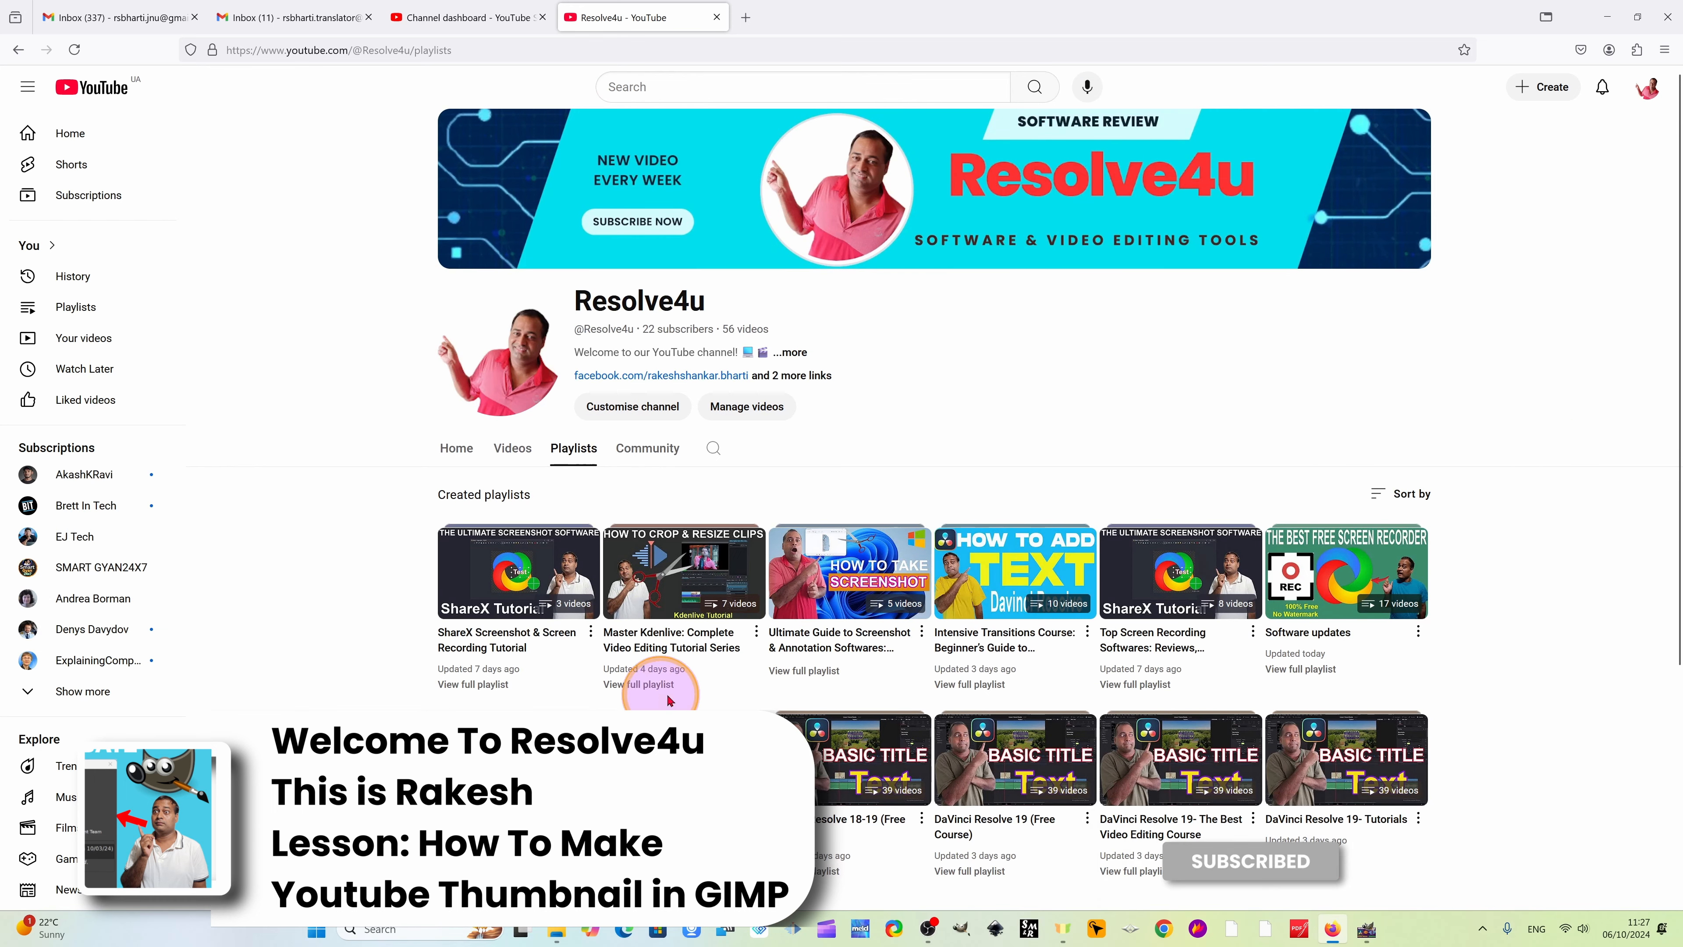
scroll(1038, 579, "down", 3)
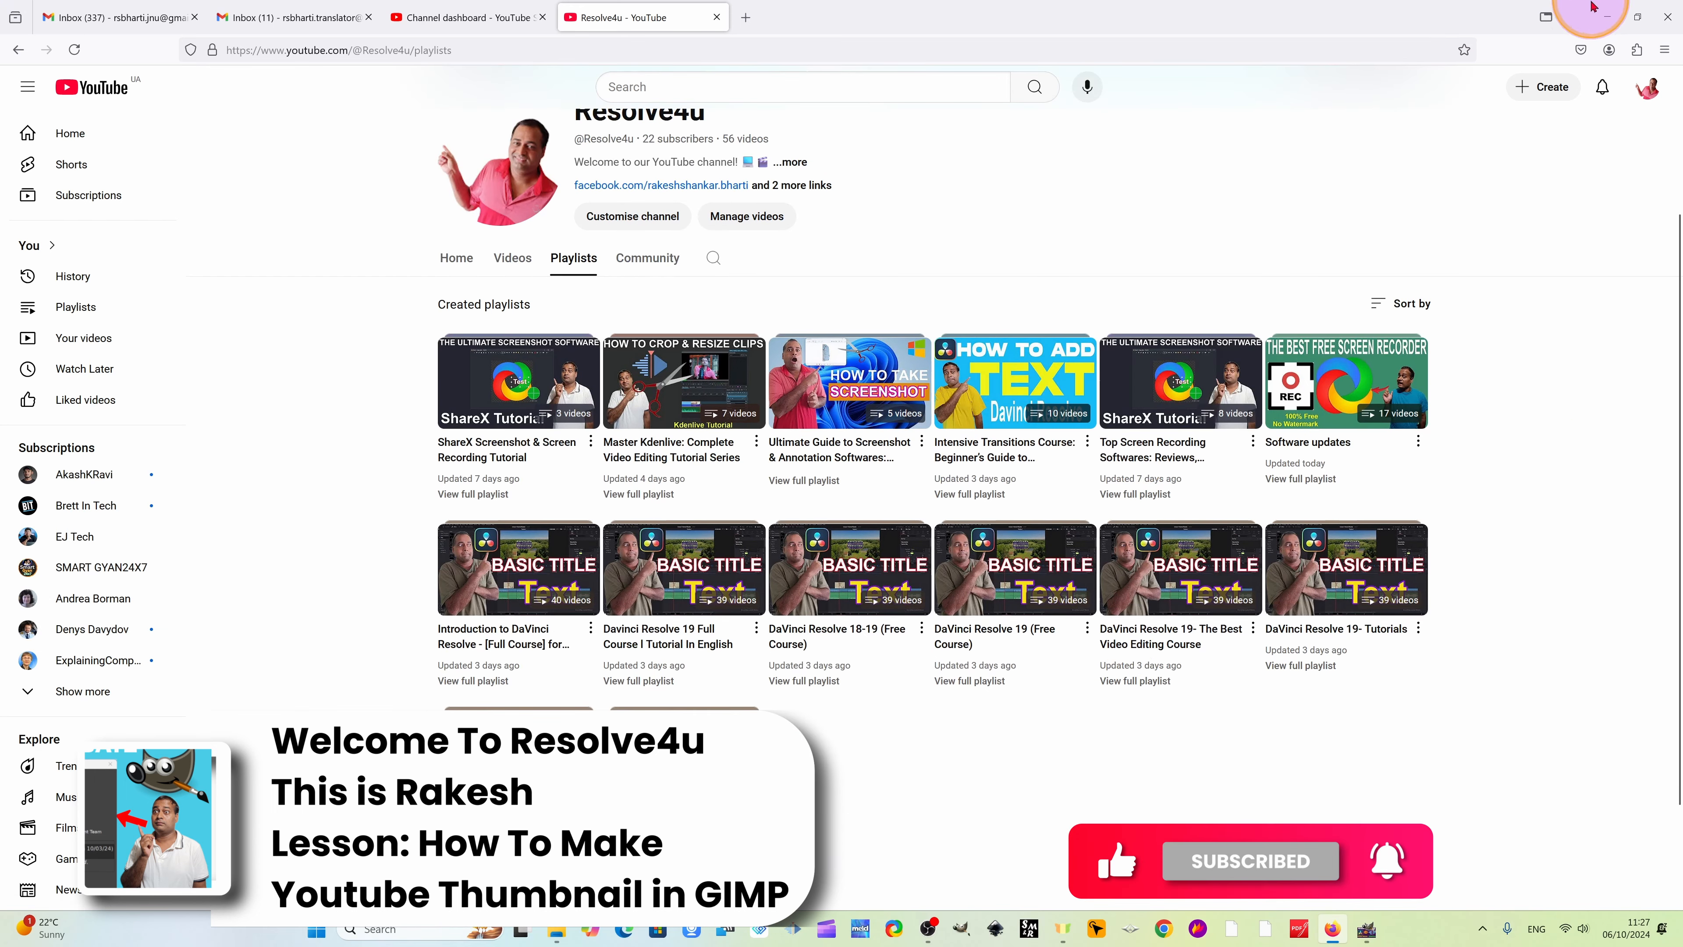
left_click(1607, 12)
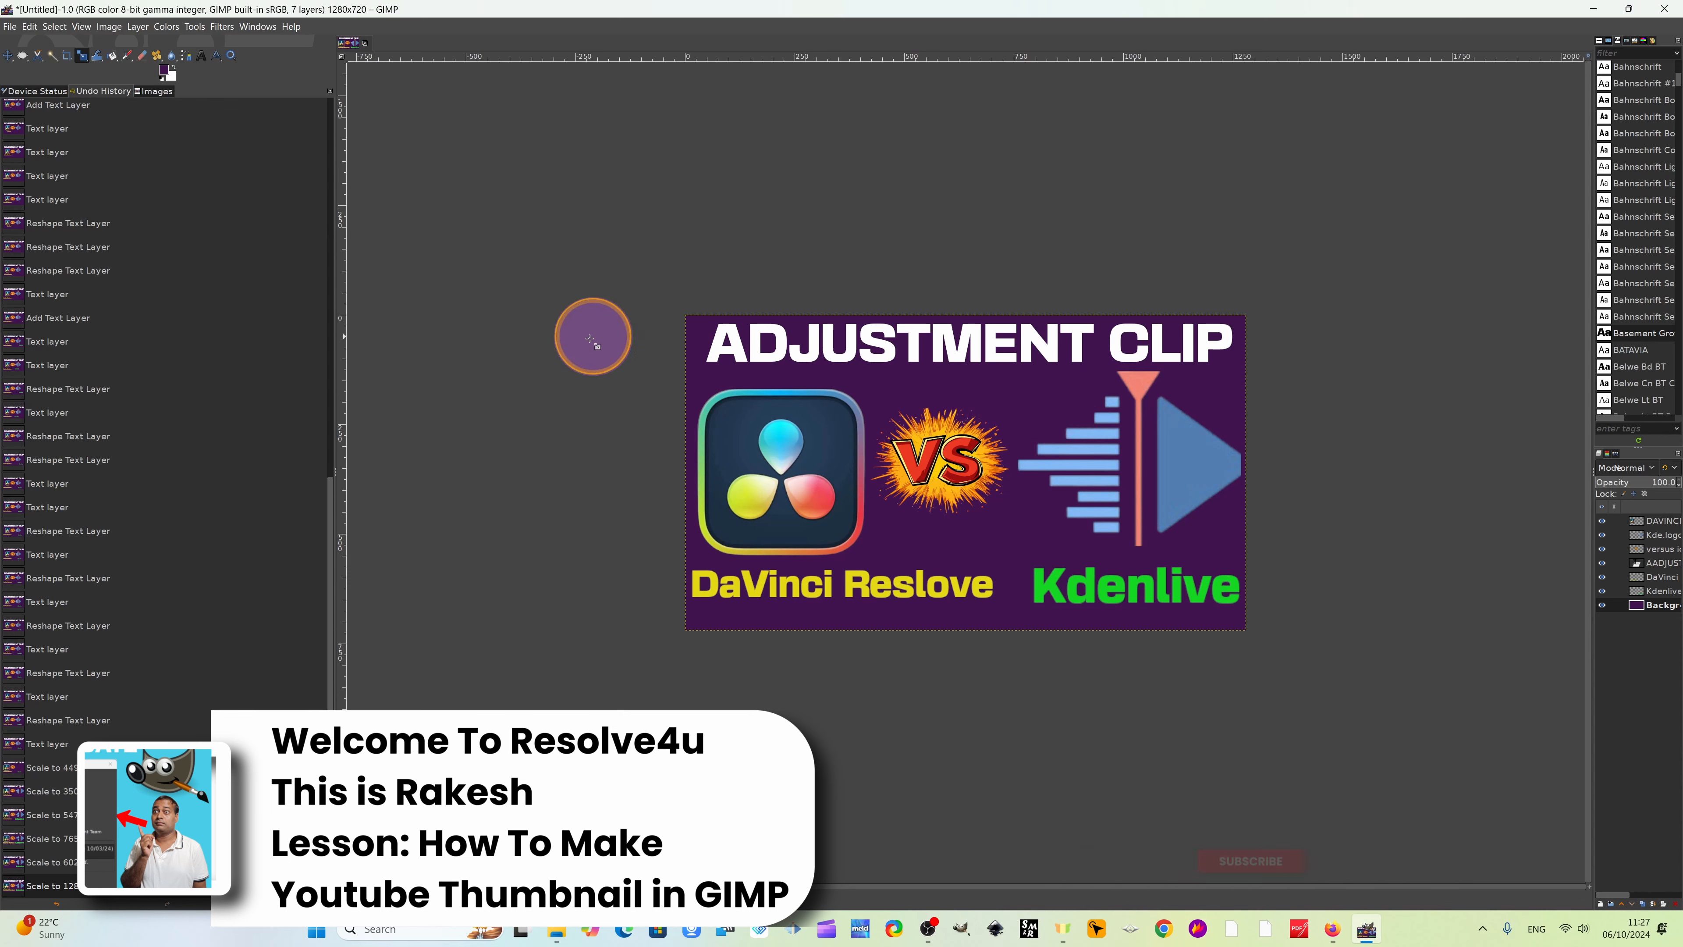